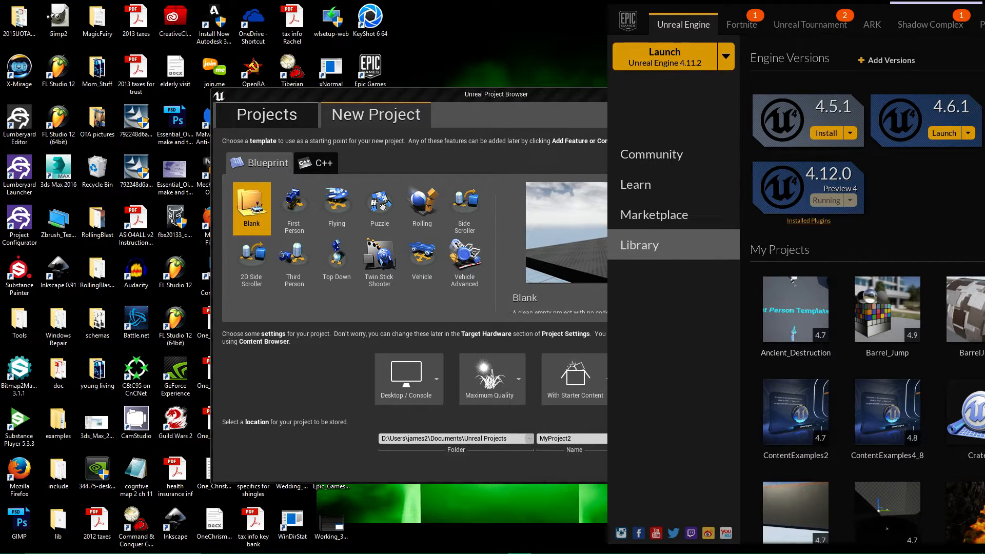
Create a project from the First Person Blueprint template, named My_Level_Sequence.
drag(975, 10, 984, 10)
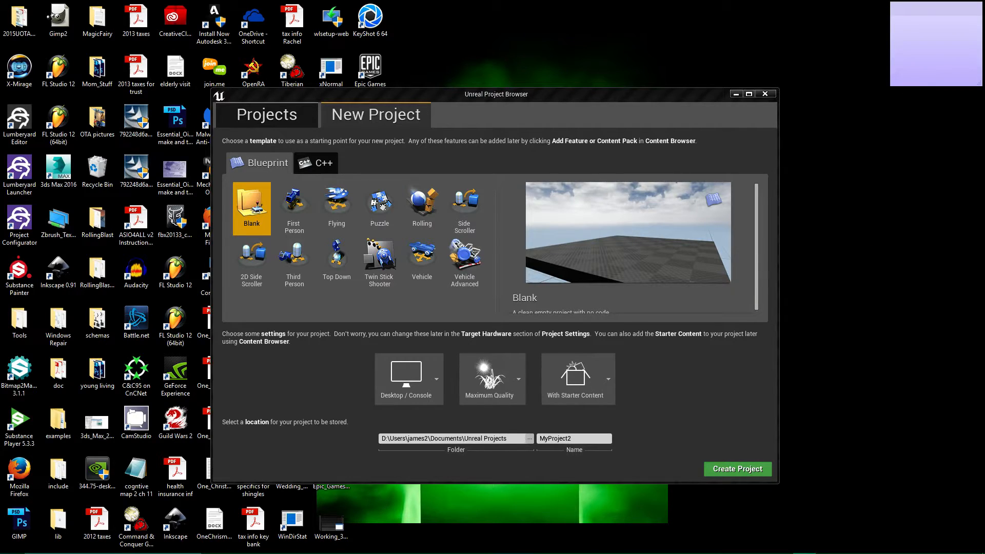
click(301, 215)
click(591, 439)
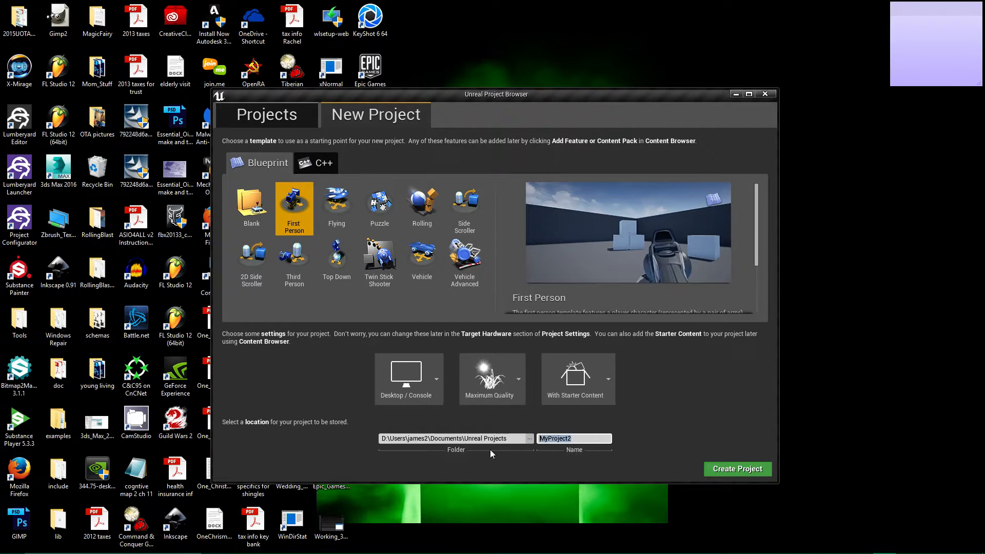
text(My_LE)
key(BackSpace)
text(evl)
key(BackSpace)
text(el_Seqen)
key(BackSpace)
key(BackSpace)
text(uence)
click(726, 471)
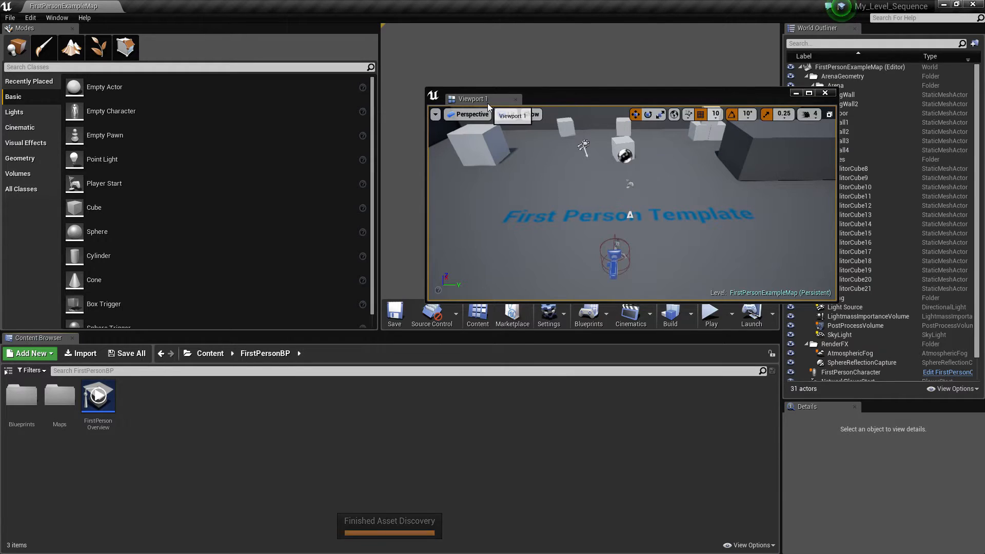
Dock the floating viewport back into the editor layout and enlarge it over the Content Browser.
drag(472, 103, 463, 271)
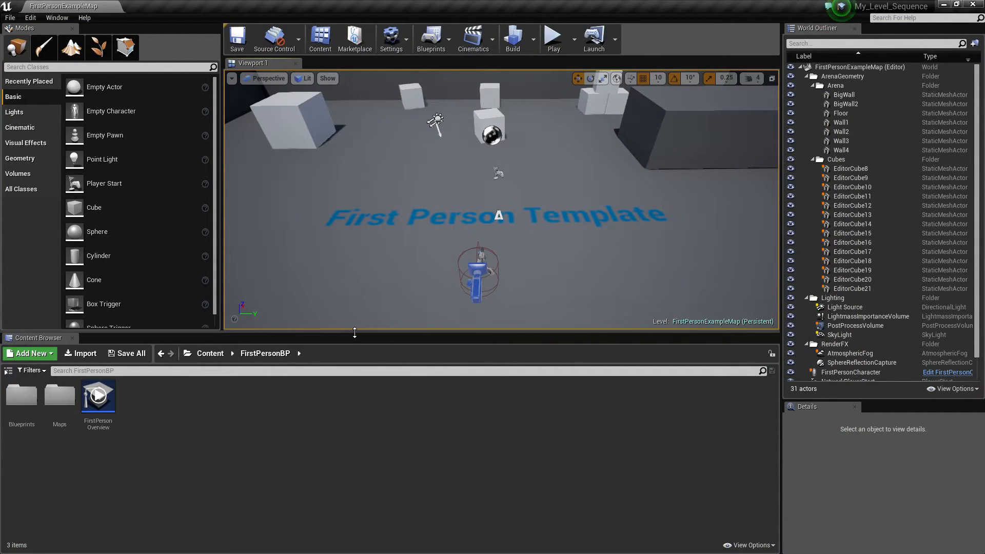
drag(355, 332, 357, 368)
Create a folder named Audio inside FirstPersonBP.
right_click(166, 435)
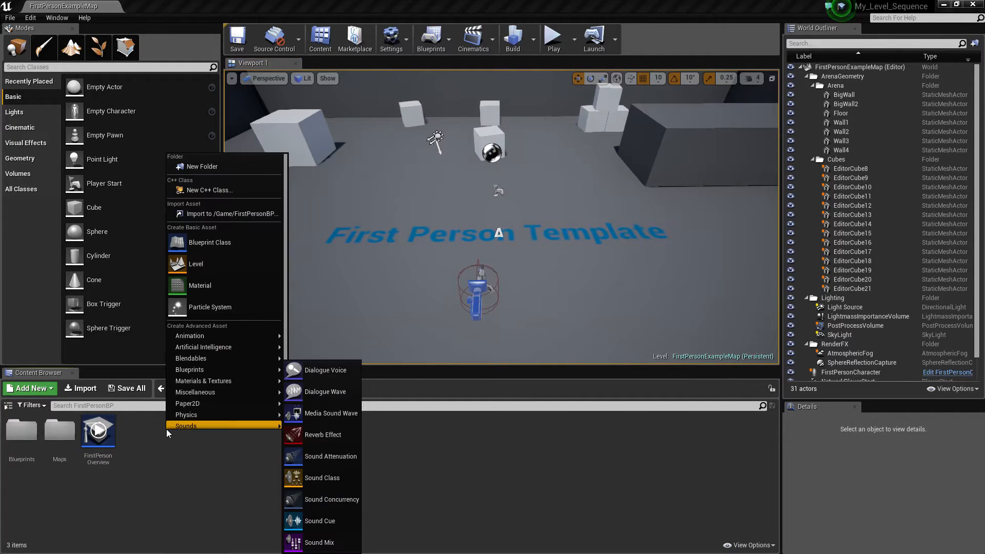
click(208, 165)
text(Audio)
key(Return)
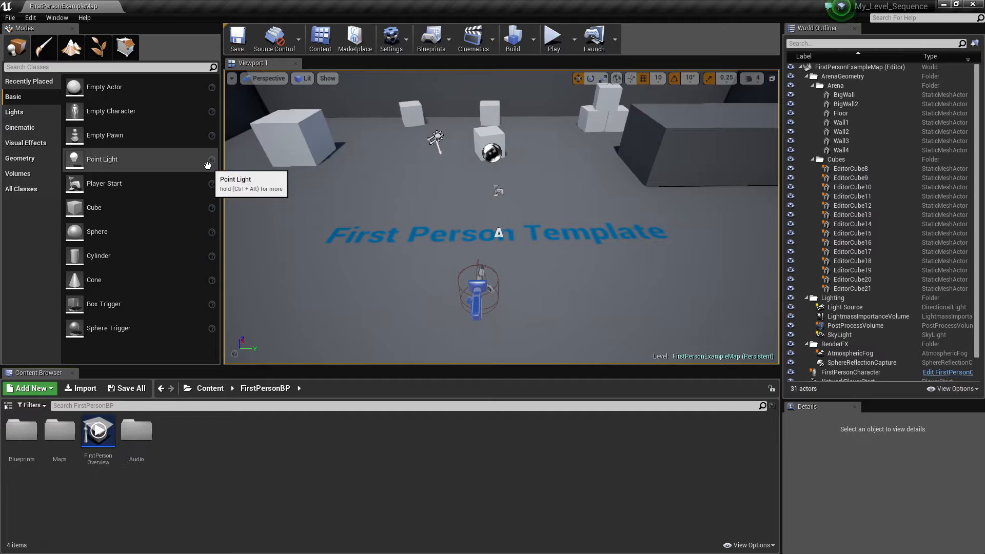
Import the Background_Music sound from Substance_Painter's Unreal_Engine_4_Sounds folder into the Audio folder.
double_click(132, 440)
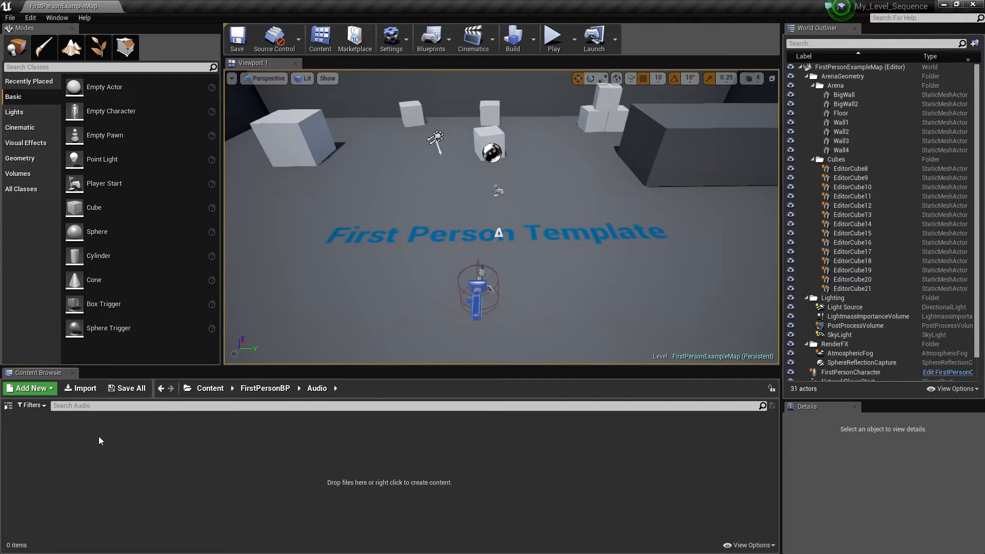
click(81, 388)
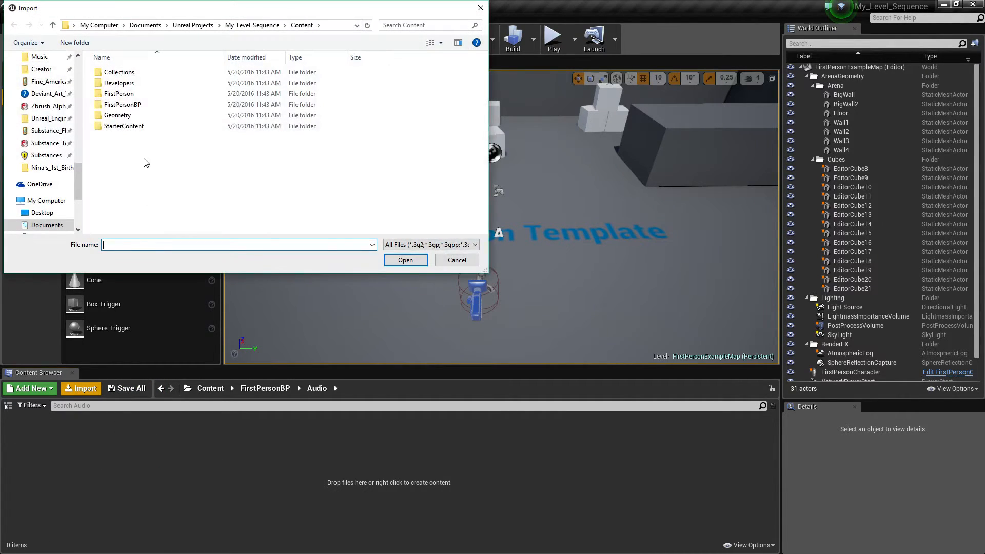
scroll(66, 87, up, 5)
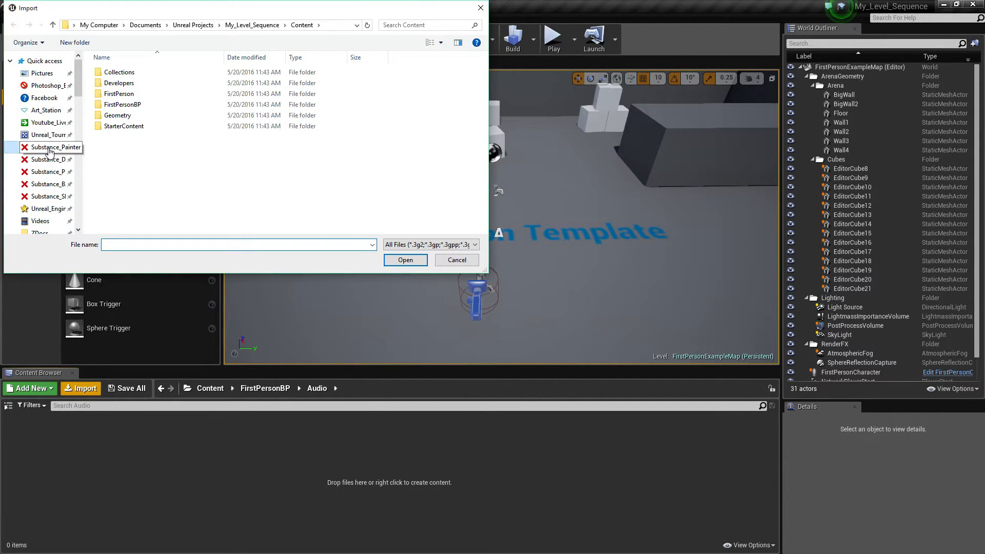
click(49, 151)
scroll(185, 143, down, 8)
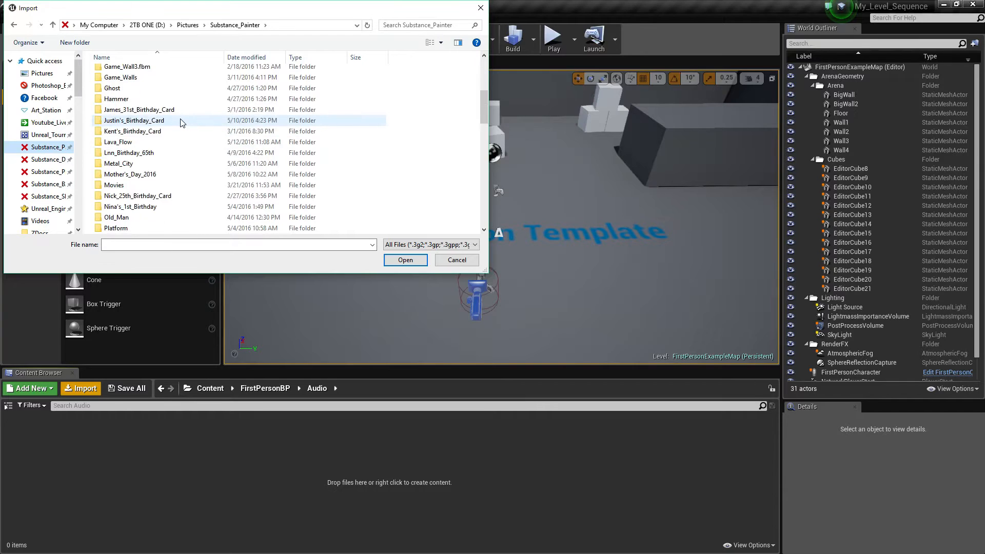
scroll(181, 122, down, 7)
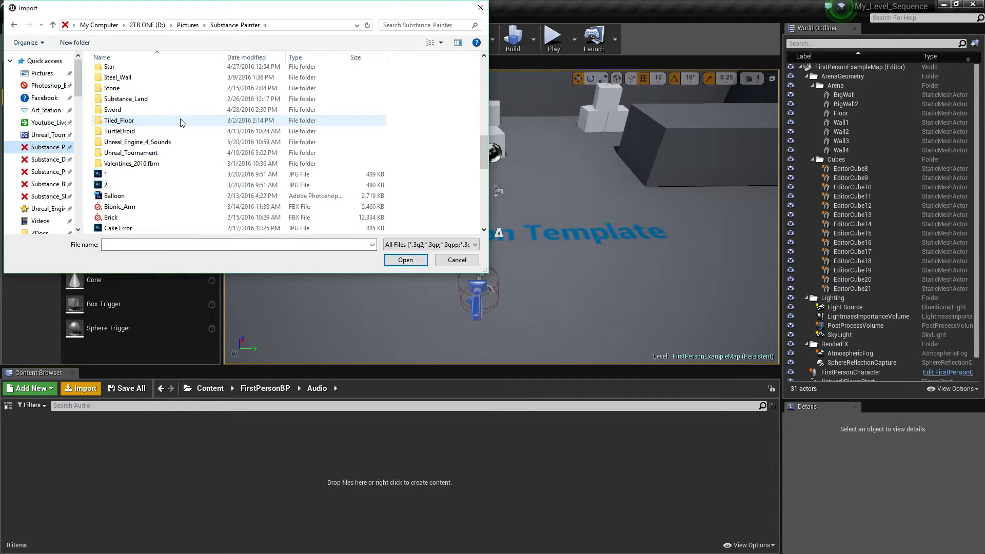
double_click(130, 144)
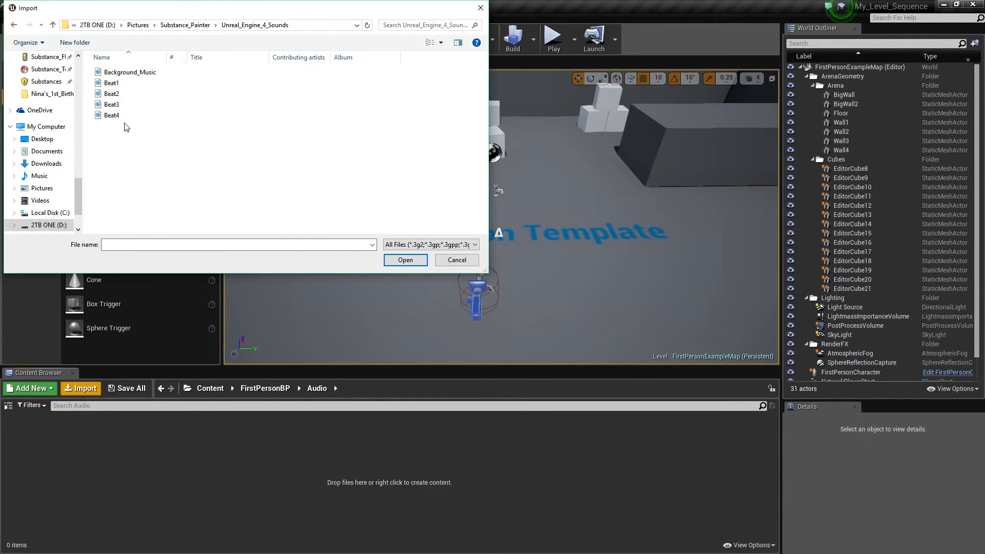
click(128, 72)
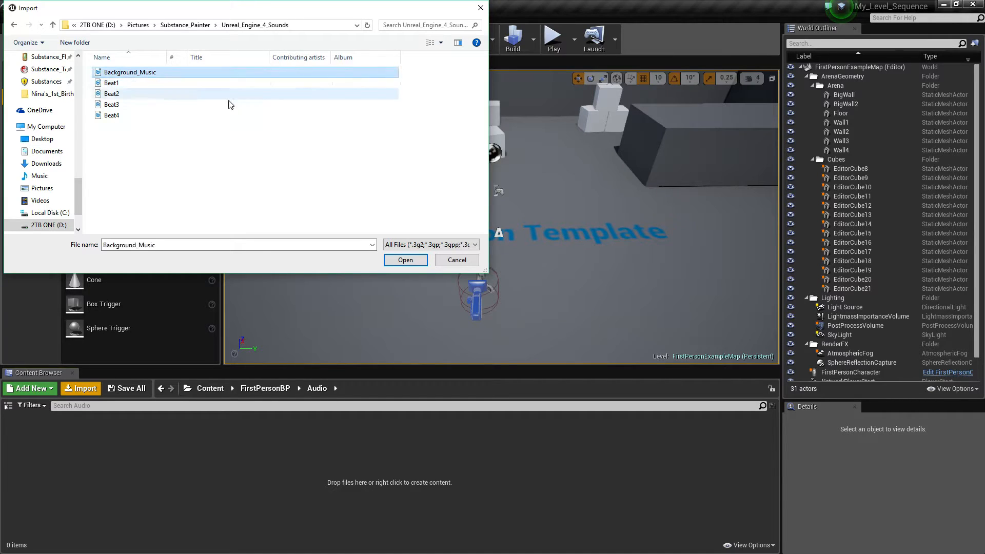
click(399, 261)
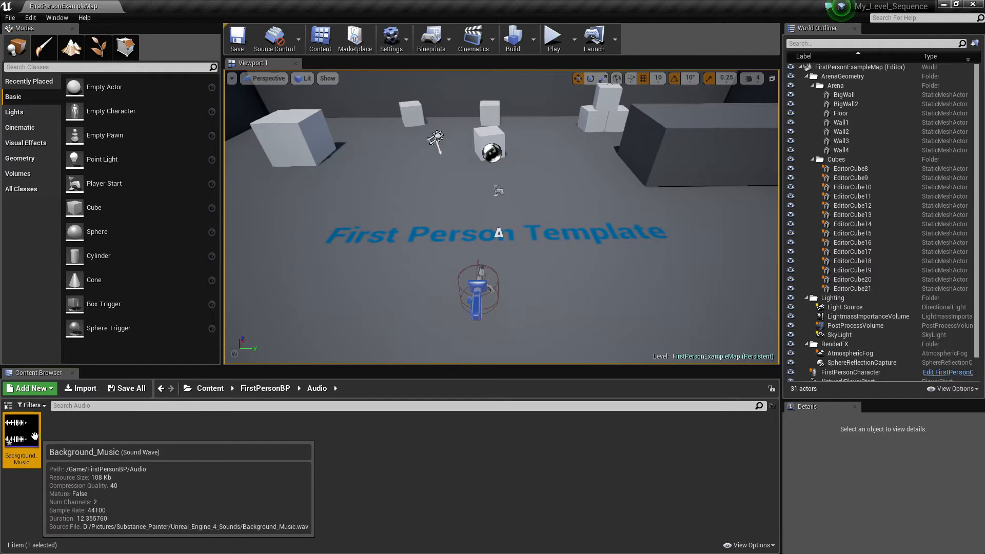
right_drag(486, 211, 466, 224)
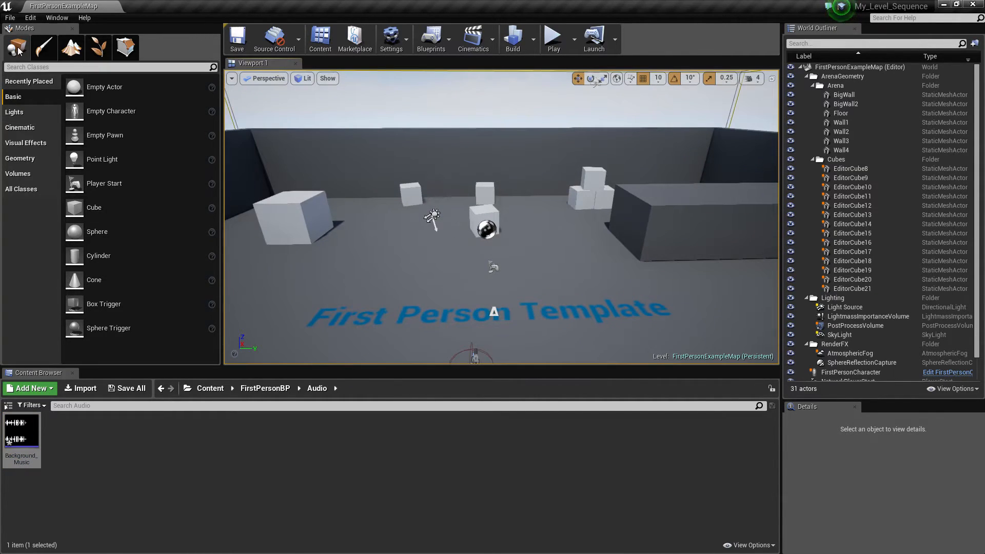
click(10, 17)
click(25, 50)
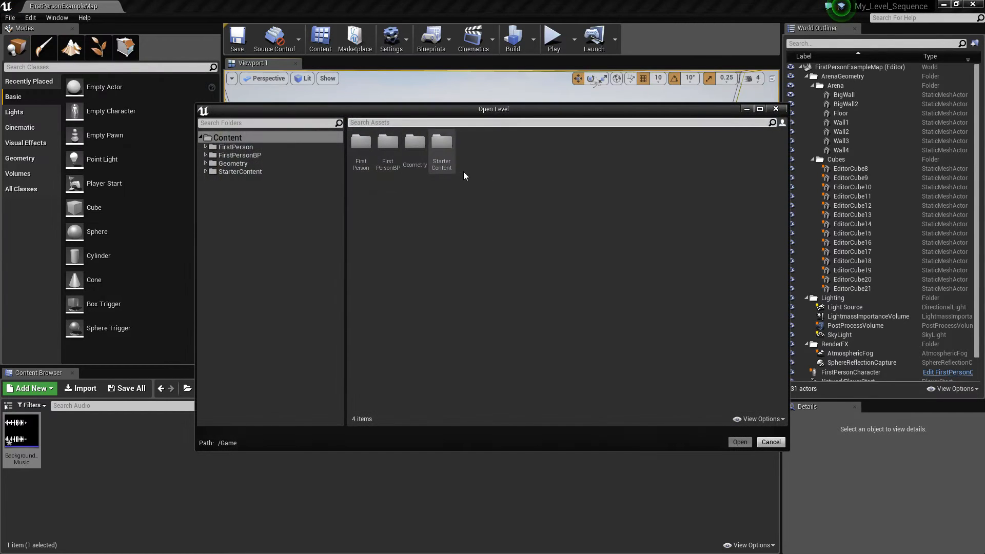
click(770, 442)
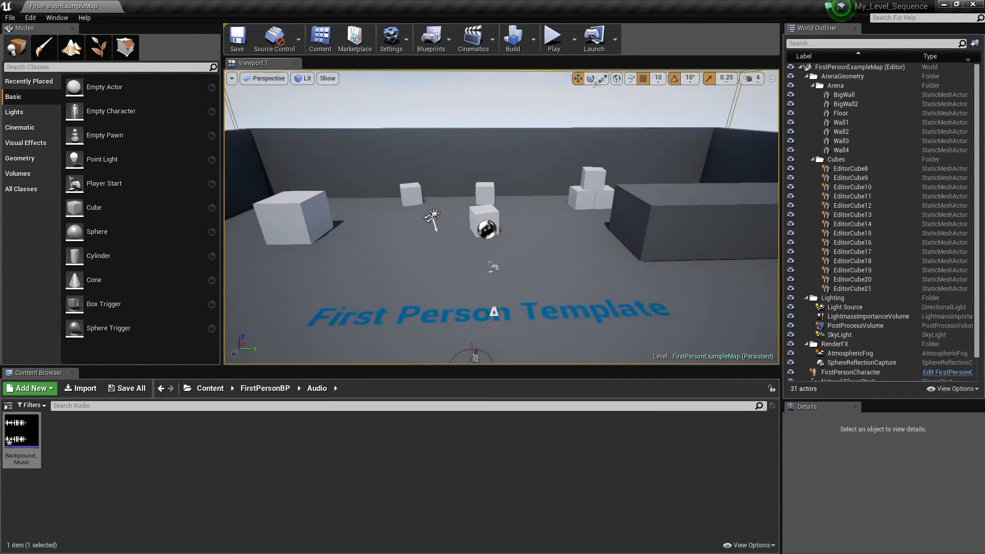
Create a new level from the VR-Basic template.
click(10, 18)
click(31, 40)
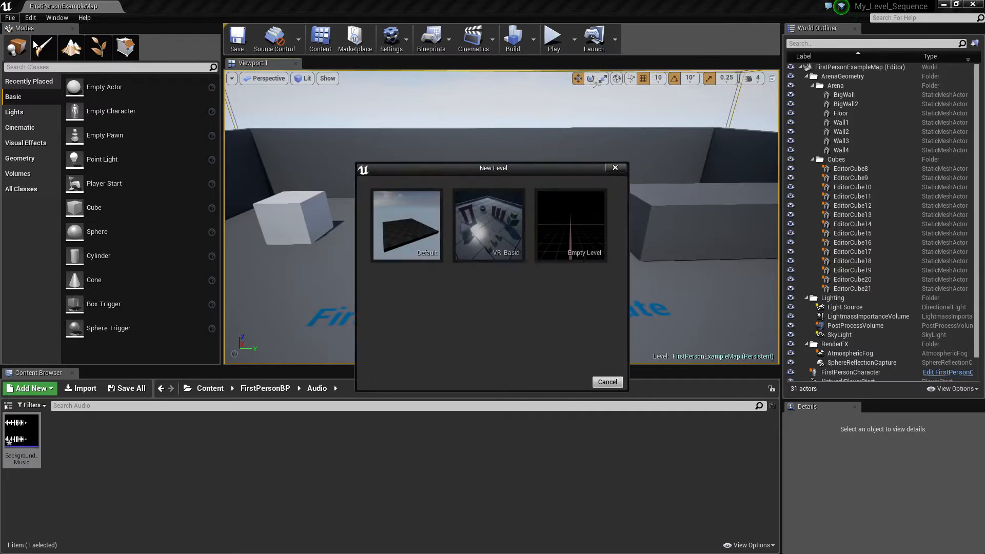
click(488, 226)
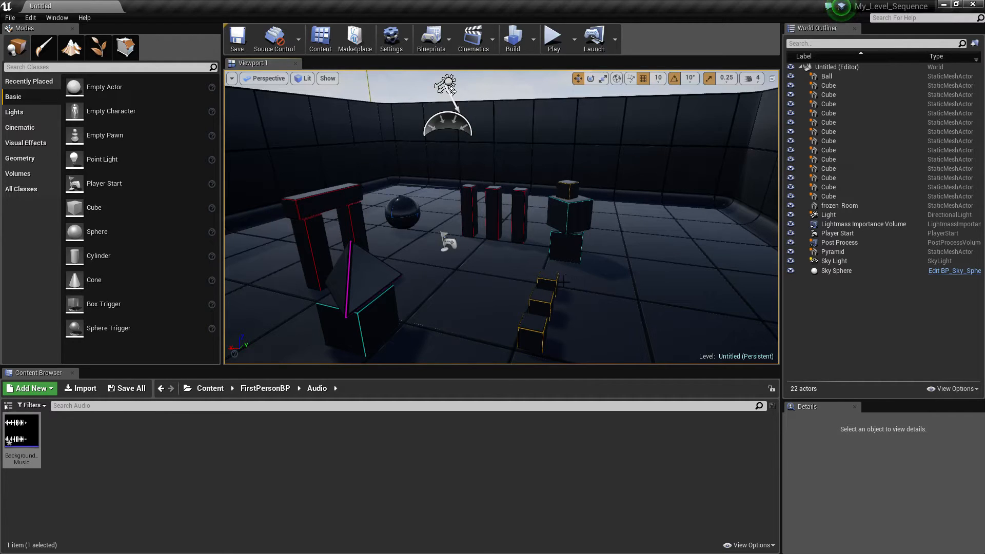
Try to move the three free-standing red-edged pillars together across the room, undoing the moves.
right_drag(480, 210, 485, 210)
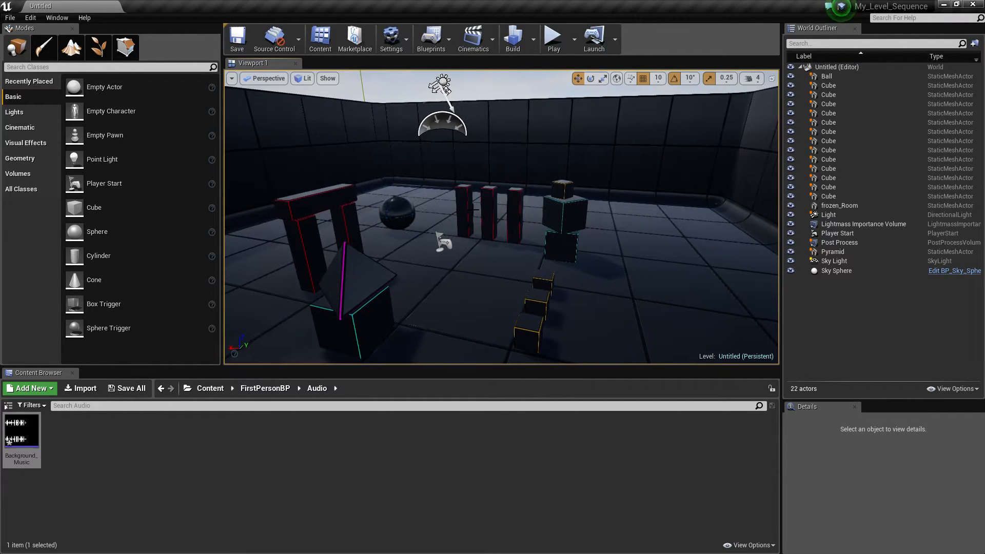
click(472, 209)
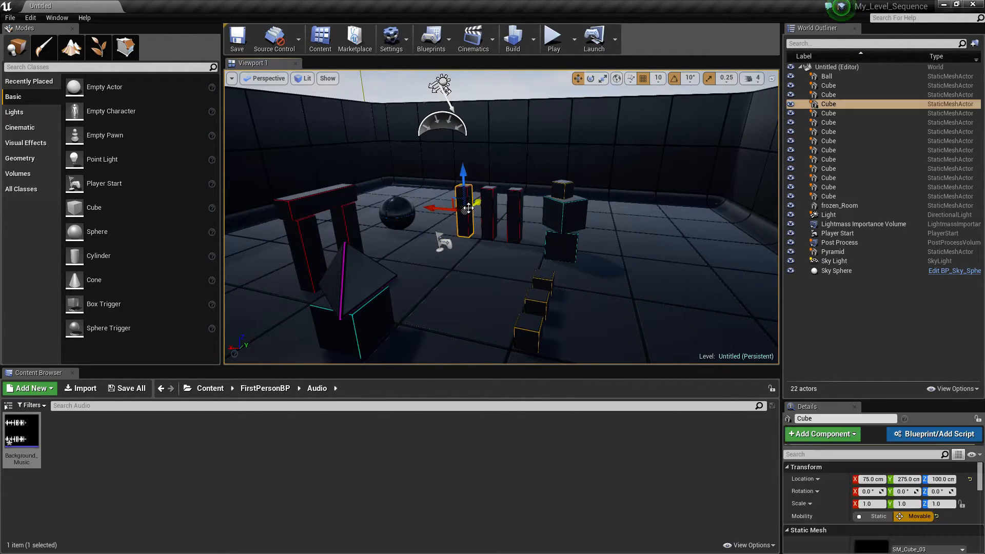
ctrl+click(498, 217)
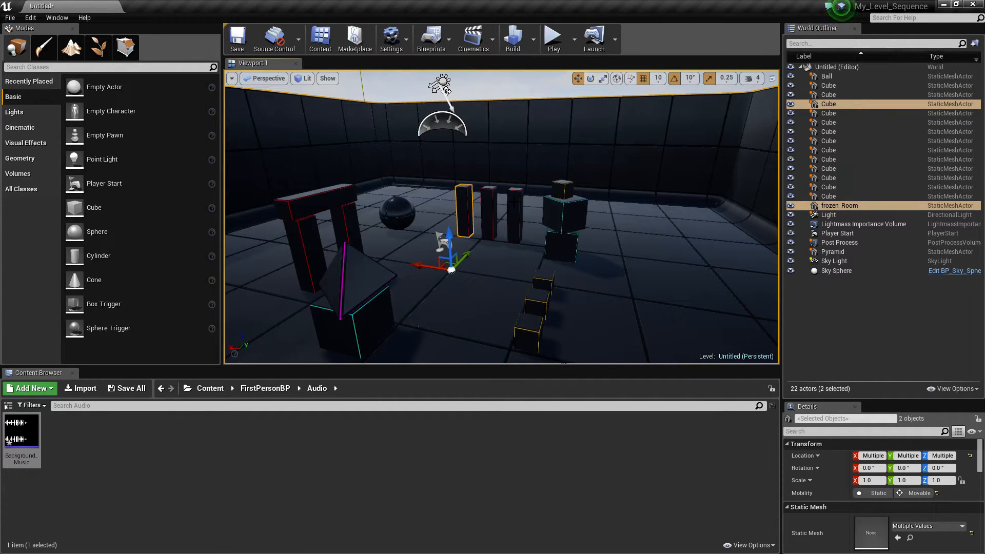
ctrl+click(489, 211)
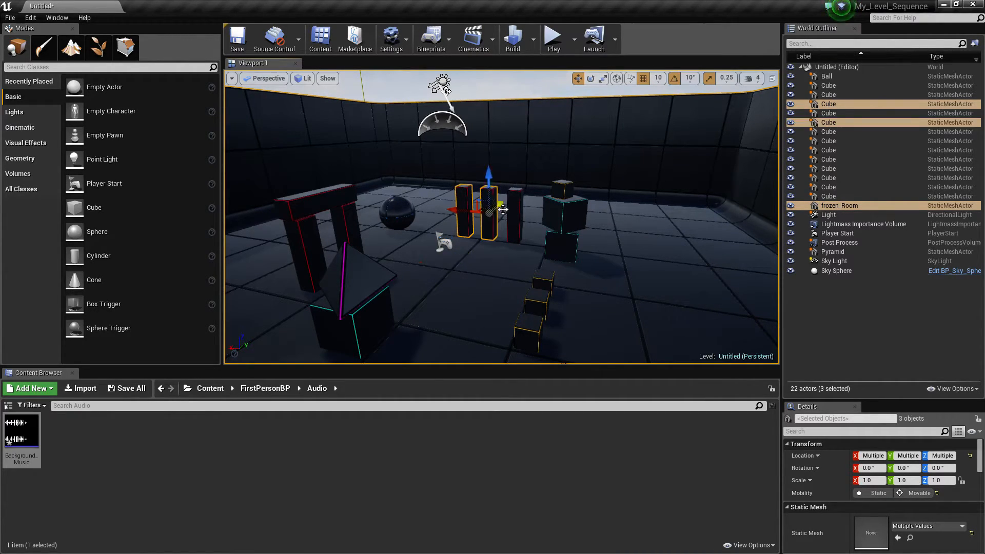
ctrl+click(514, 211)
mouse_move(522, 209)
shift+mouse_down()
mouse_move(549, 191)
mouse_move(510, 216)
mouse_move(522, 208)
shift+mouse_up()
key(ctrl+z)
right_drag(522, 208, 451, 206)
key(d)
drag(377, 222, 495, 215)
key(ctrl+z)
click(450, 95)
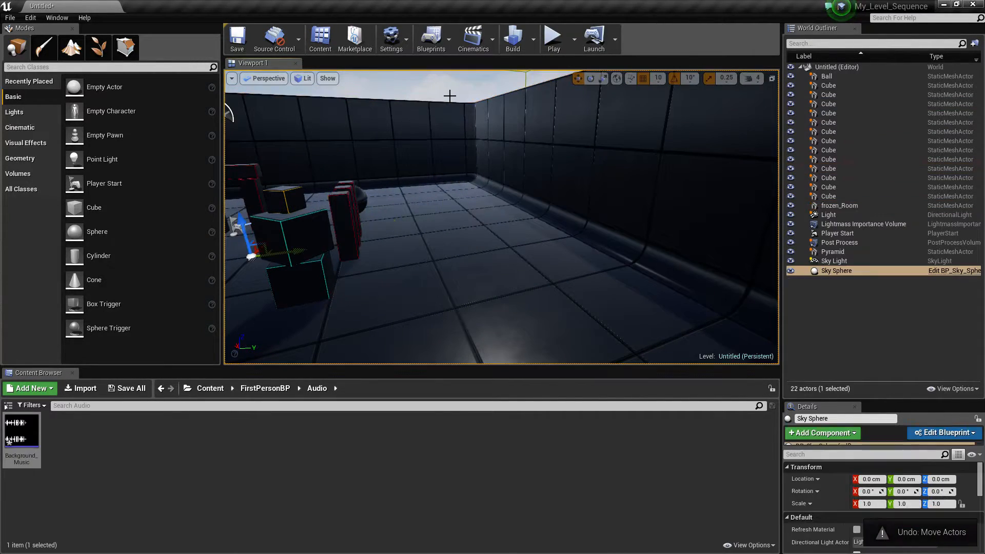
Move the three free-standing red-edged pillars together along Y to 885 cm.
click(345, 206)
ctrl+click(347, 215)
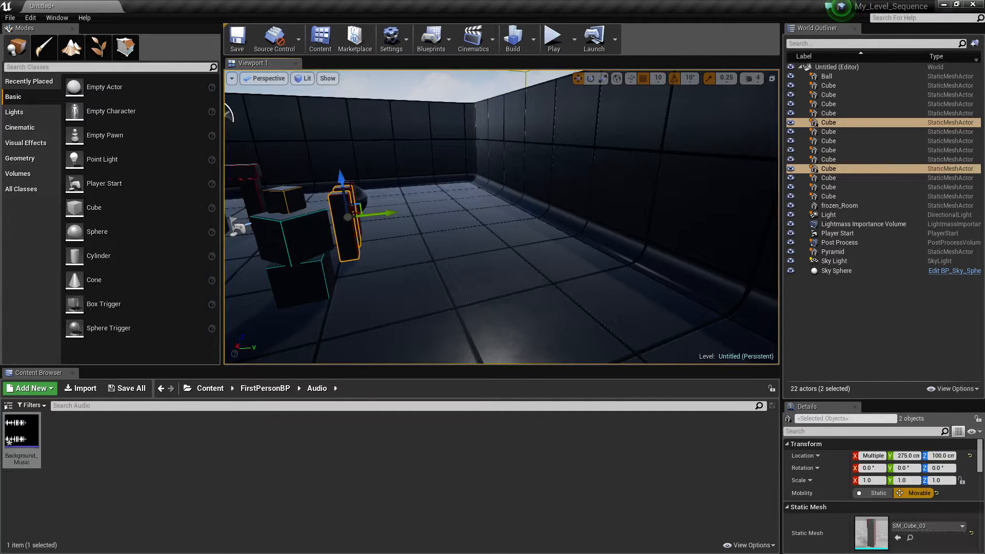
ctrl+click(350, 206)
drag(380, 212, 529, 217)
Move the ball along Y towards the relocated pillars, to about 811 cm.
key(w)
right_drag(529, 216, 441, 202)
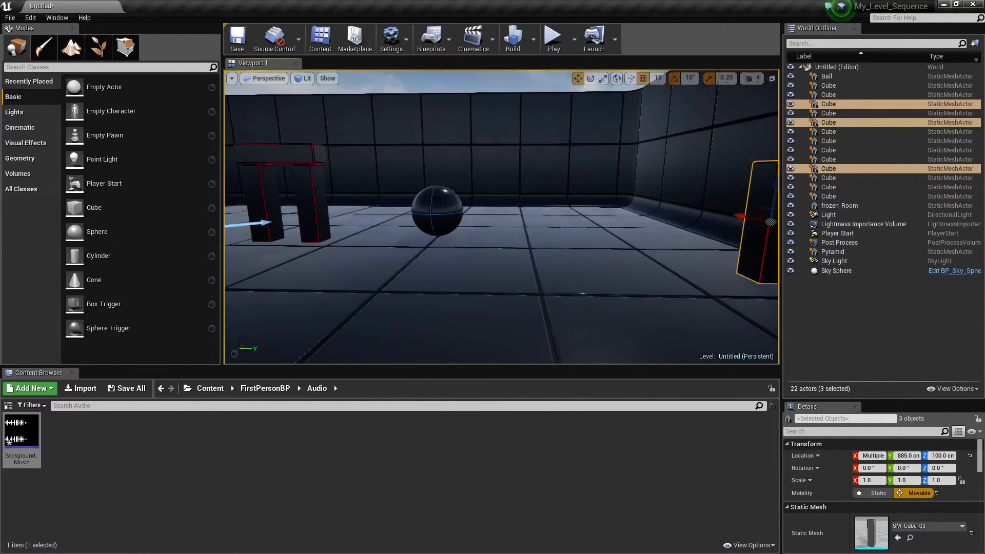
click(445, 214)
drag(445, 214, 644, 212)
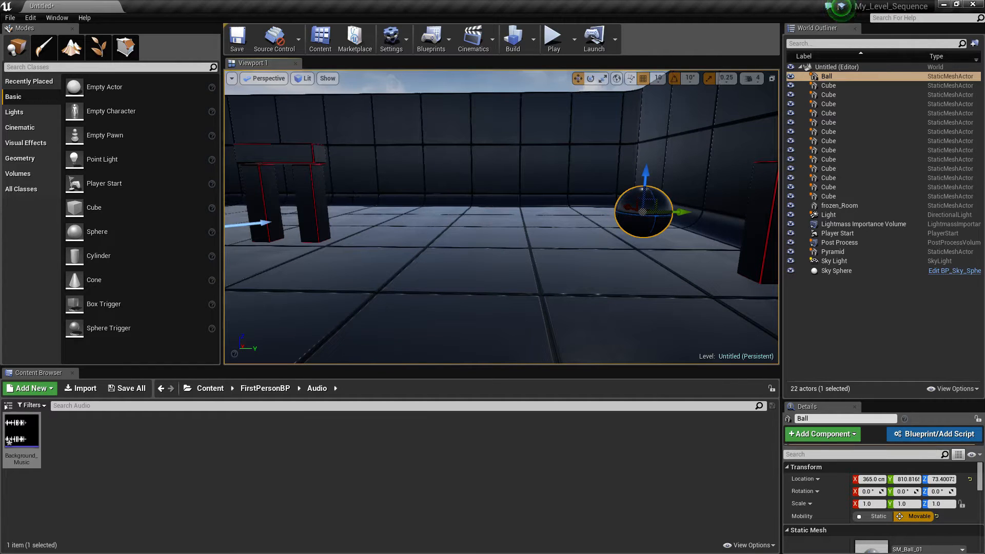
Move the stack of three cubes together across the floor into the room's corner.
click(316, 203)
right_drag(317, 202, 215, 233)
key(s)
key(d)
click(432, 185)
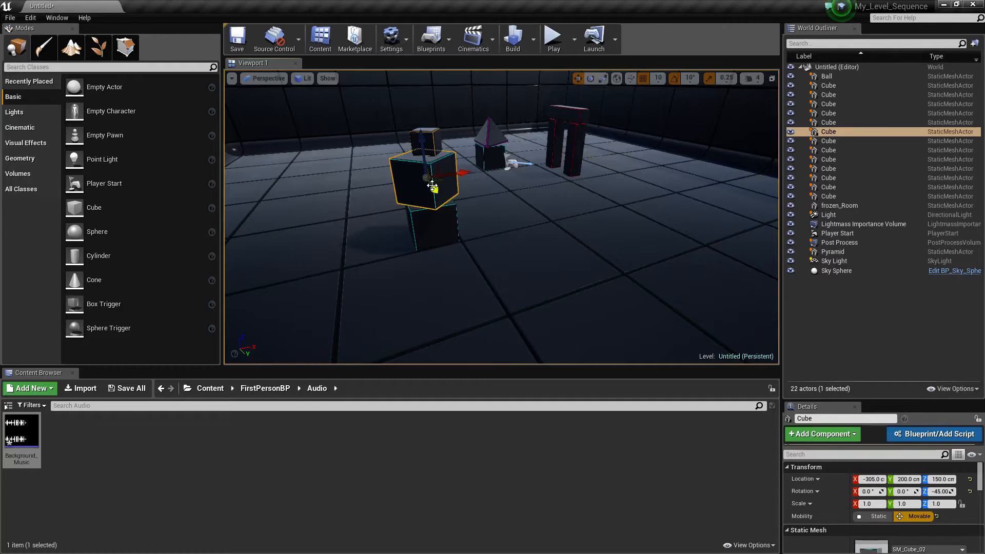
ctrl+click(434, 208)
ctrl+click(426, 143)
mouse_move(459, 214)
right_down()
mouse_move(394, 211)
mouse_move(401, 200)
mouse_move(470, 199)
right_up()
key(d)
key(w)
key(f)
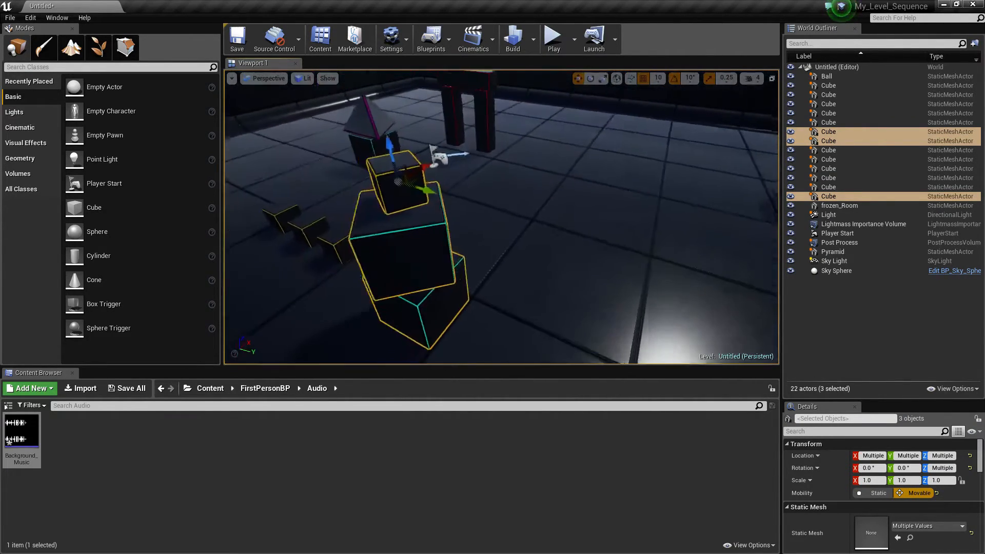
drag(464, 194, 287, 189)
right_drag(287, 189, 259, 146)
drag(422, 234, 255, 222)
right_drag(255, 221, 123, 225)
key(f)
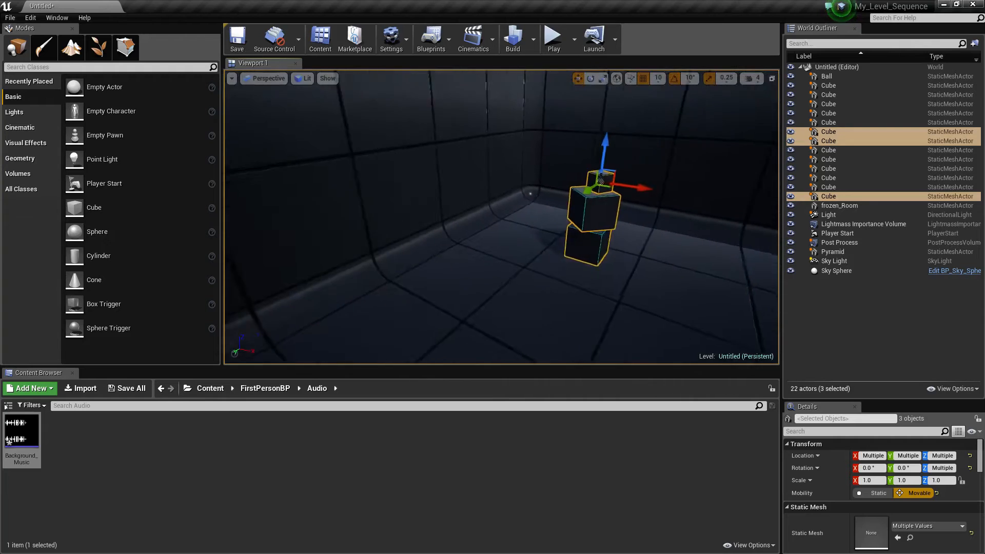
drag(506, 162, 507, 146)
Move a small yellow-edged floor cube beside the corner stack and scatter three copies around it at varied angles.
right_drag(508, 146, 558, 273)
key(s)
click(521, 295)
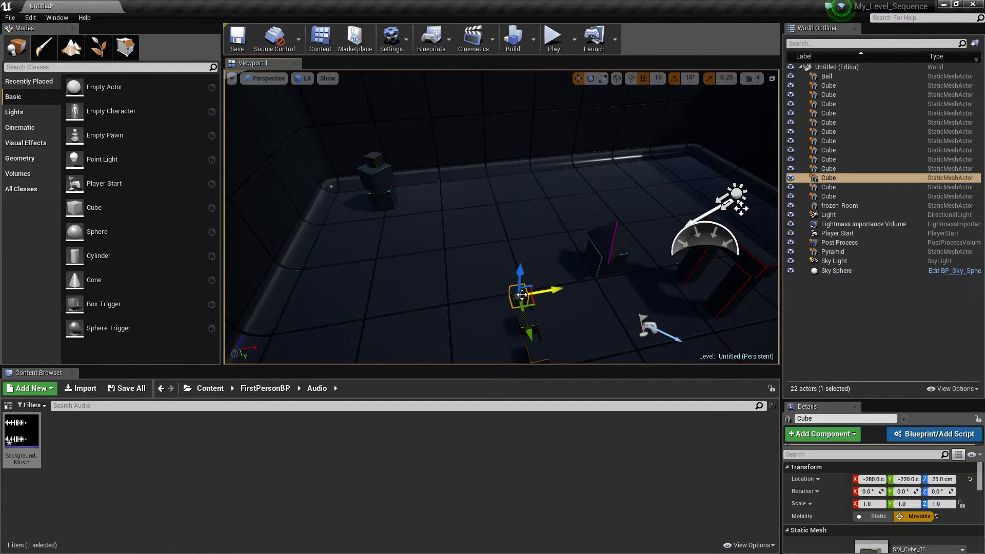
drag(521, 295, 395, 252)
key(e)
key(w)
right_drag(366, 255, 318, 231)
key(w)
drag(375, 229, 450, 216)
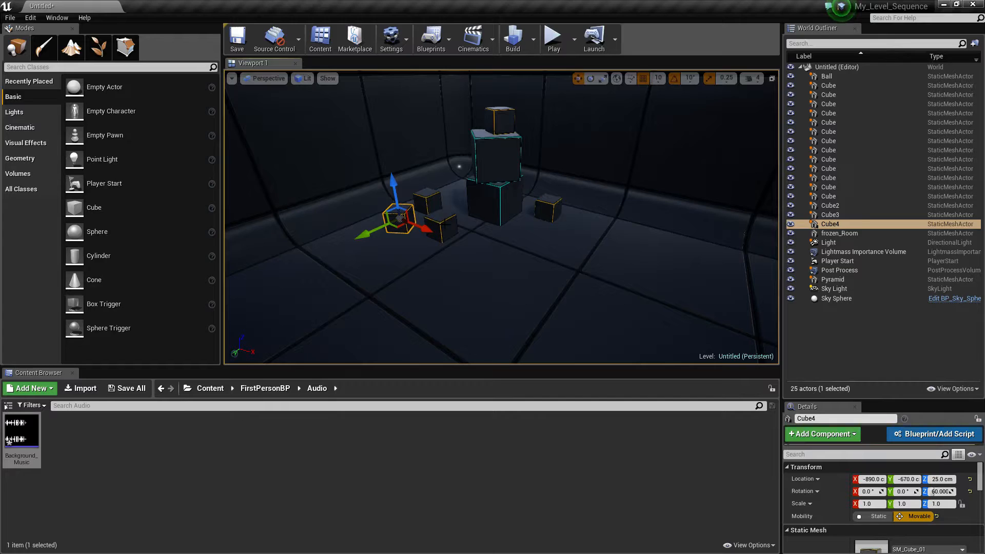
Rotate the front small cube to 40° and the stack's middle cube to 65° about Z.
click(442, 226)
key(e)
drag(405, 247, 452, 259)
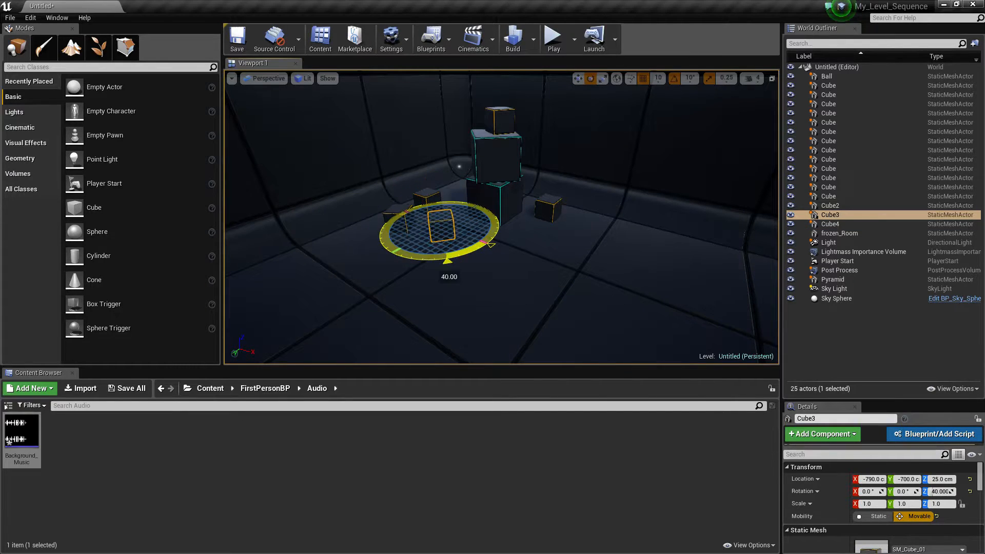
click(496, 154)
drag(500, 174, 447, 175)
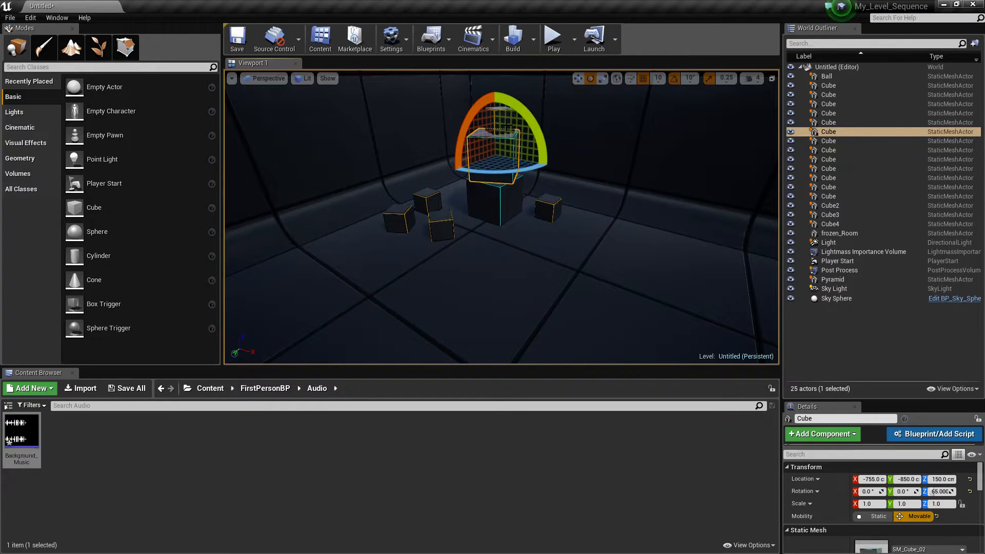
Shift the stack's top cube over the middle one, to about X -761 cm and Y -844 cm.
click(500, 120)
key(w)
drag(505, 124, 496, 124)
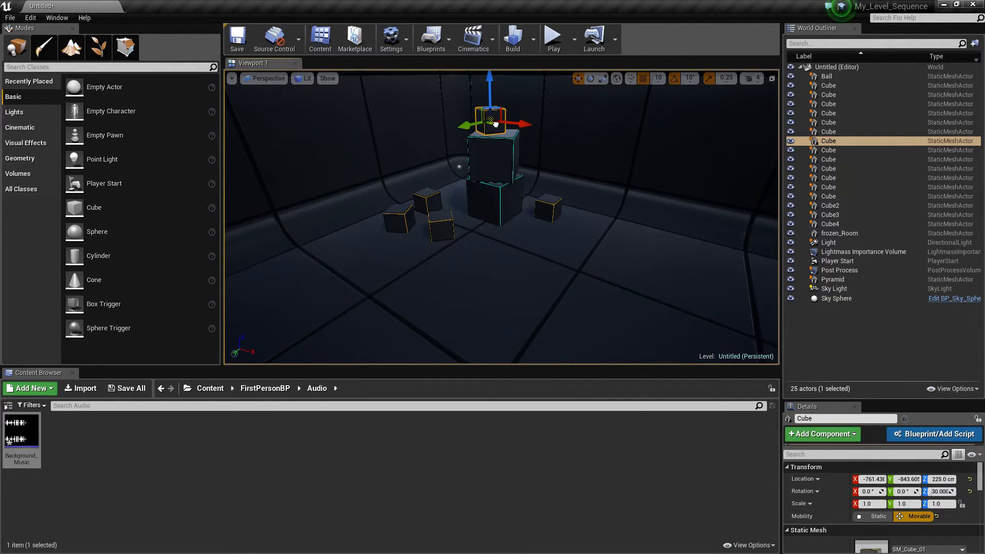
Duplicate the front small cube and place the copy in front of the right-hand one, at about X -560 cm and Y -810 cm.
right_drag(499, 125, 495, 106)
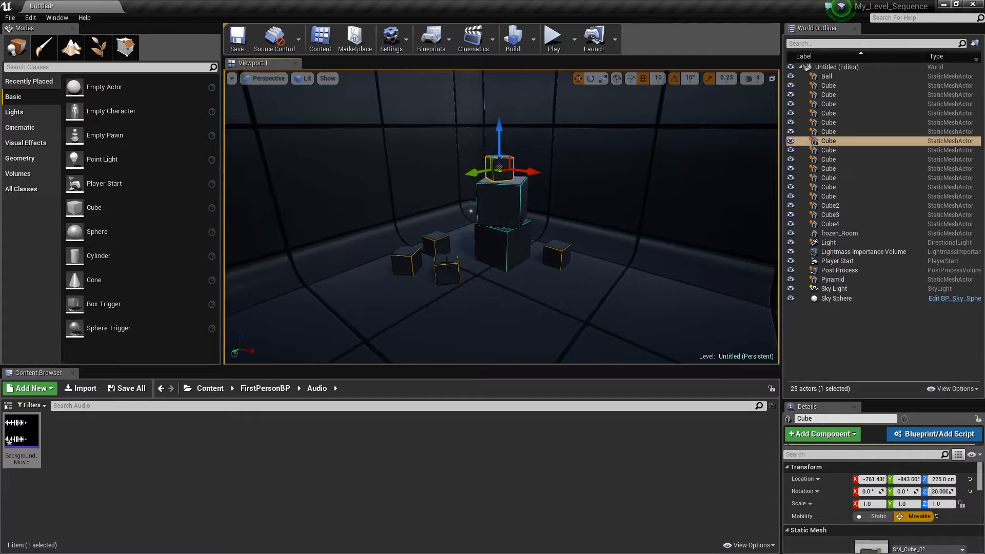
click(451, 277)
alt+drag(445, 280, 570, 284)
Add a spot light on the floor in front of the cube stack, at about X -630 cm and Y -660 cm.
click(14, 112)
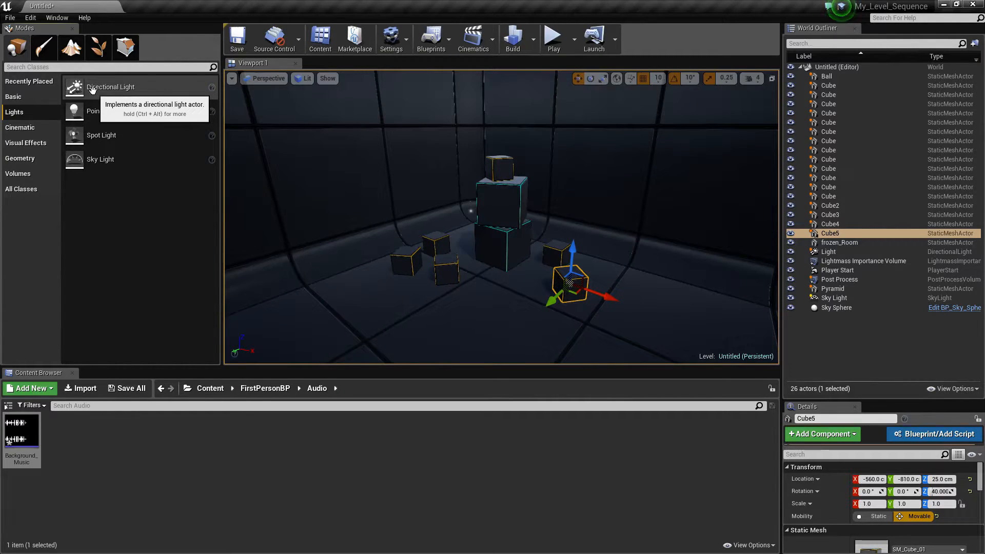
drag(87, 136, 491, 317)
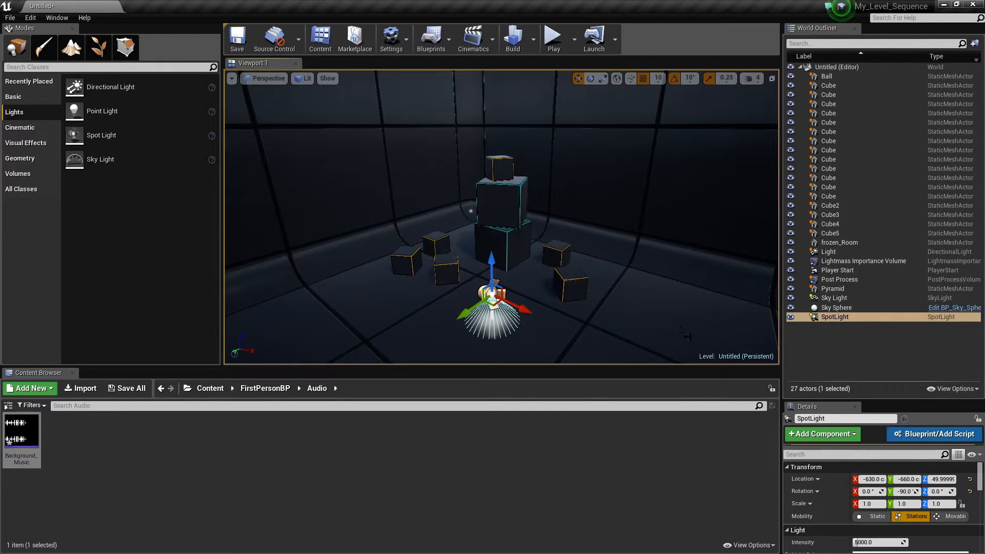
key(e)
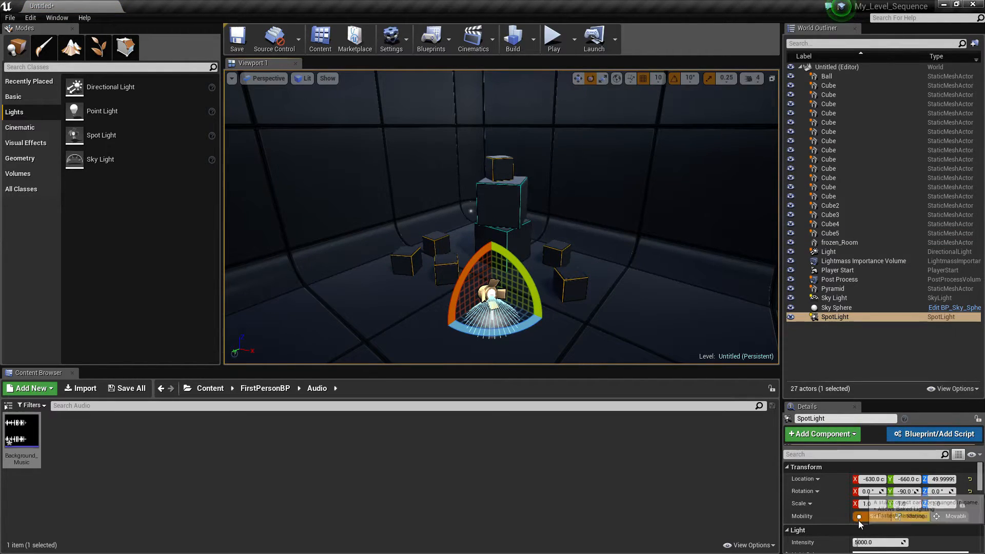
Set the spot light's colour to a pale warm yellow, linear hex FFE597FF.
scroll(860, 523, down, 2)
drag(859, 399, 859, 214)
click(886, 354)
mouse_move(733, 372)
mouse_down()
mouse_move(722, 386)
mouse_move(757, 386)
mouse_move(744, 383)
mouse_up()
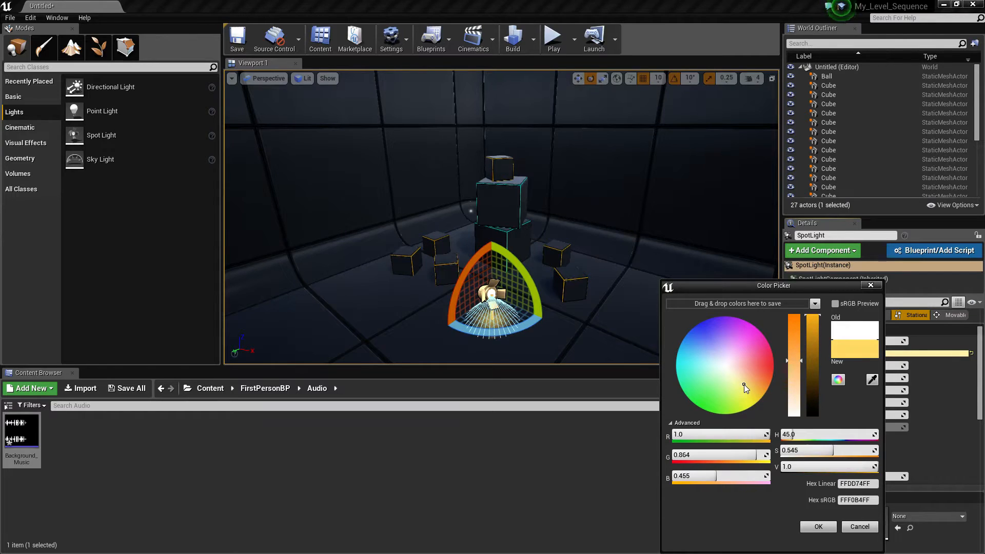
click(793, 375)
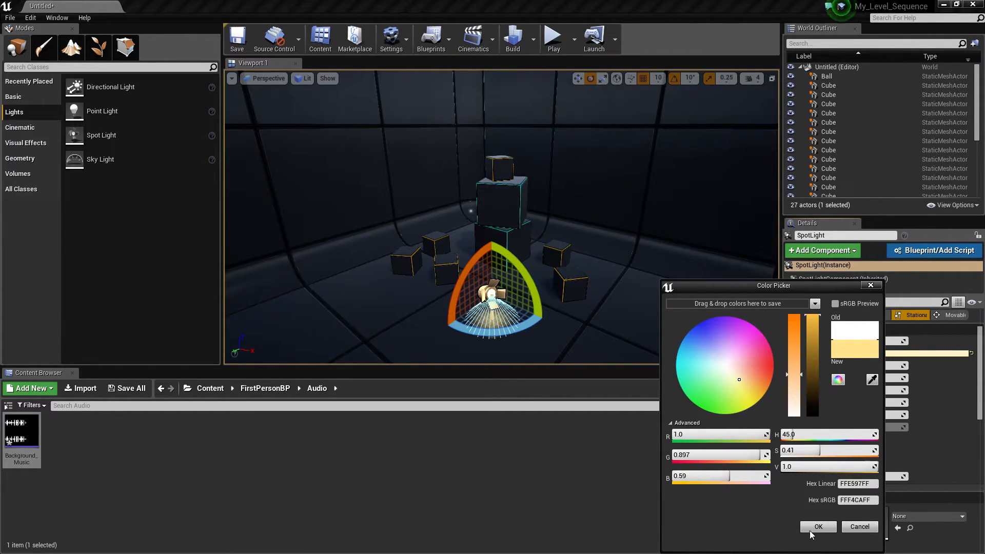
click(818, 527)
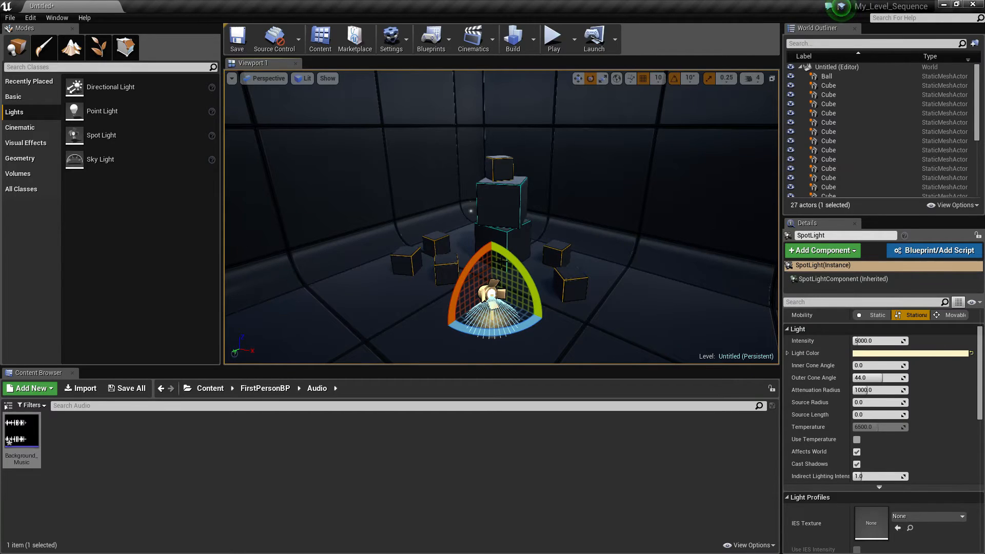
Rotate the spot light to aim at the cube stack and raise it off the floor.
drag(531, 282, 496, 362)
key(w)
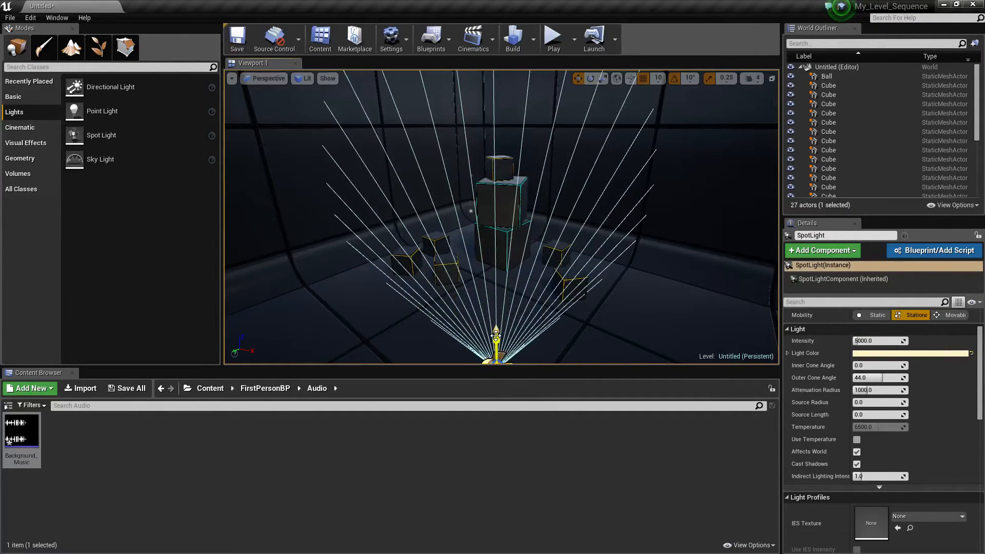
key(e)
key(f)
drag(464, 253, 533, 264)
key(w)
drag(489, 235, 487, 151)
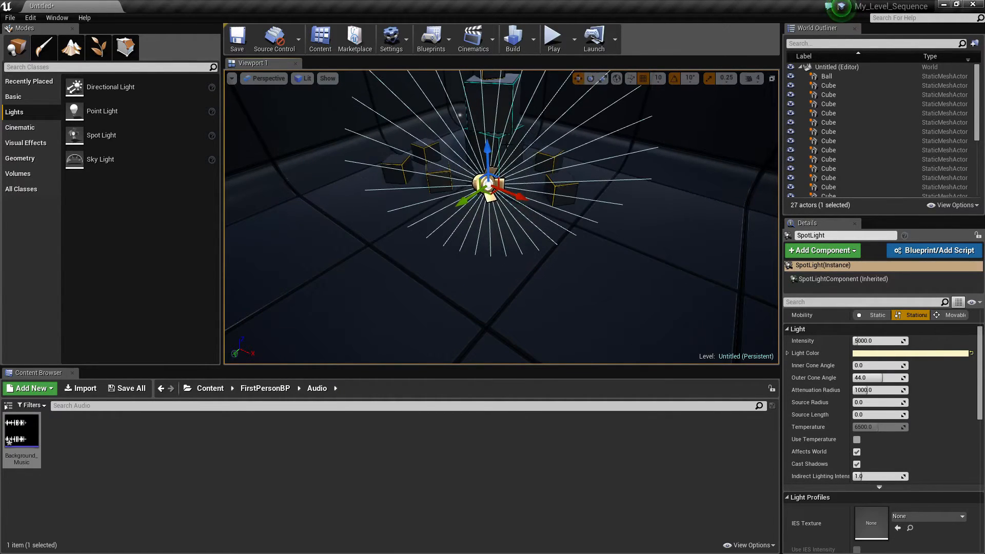
key(a)
right_drag(607, 154, 616, 102)
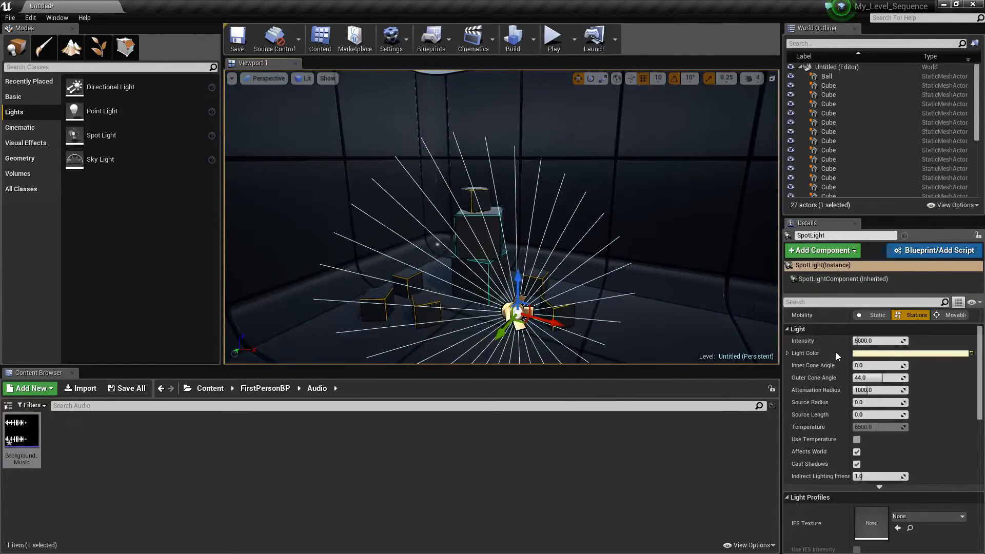
Raise the spot light's intensity to about 86454 and move the light high above the room, away from the stack.
drag(877, 340, 931, 341)
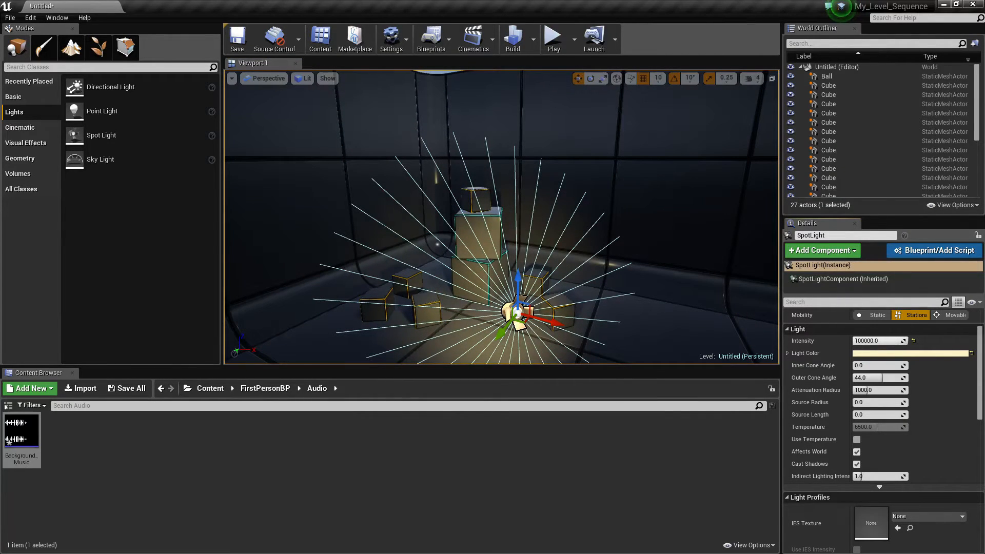
right_drag(676, 290, 739, 295)
key(a)
key(s)
drag(574, 255, 680, 72)
key(s)
right_drag(641, 174, 625, 153)
Rotate the raised spot light so its cone points down towards the cube stack in the corner.
key(e)
drag(627, 135, 629, 121)
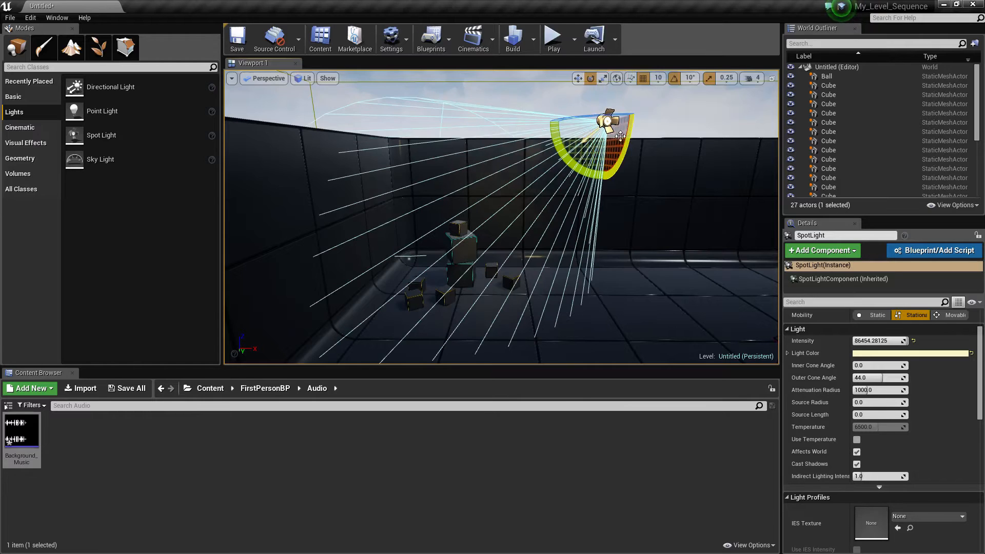
drag(569, 158, 575, 168)
mouse_move(585, 283)
right_down()
mouse_move(553, 271)
mouse_move(581, 273)
mouse_move(583, 291)
mouse_move(518, 276)
mouse_move(580, 304)
mouse_move(588, 296)
right_up()
key(w)
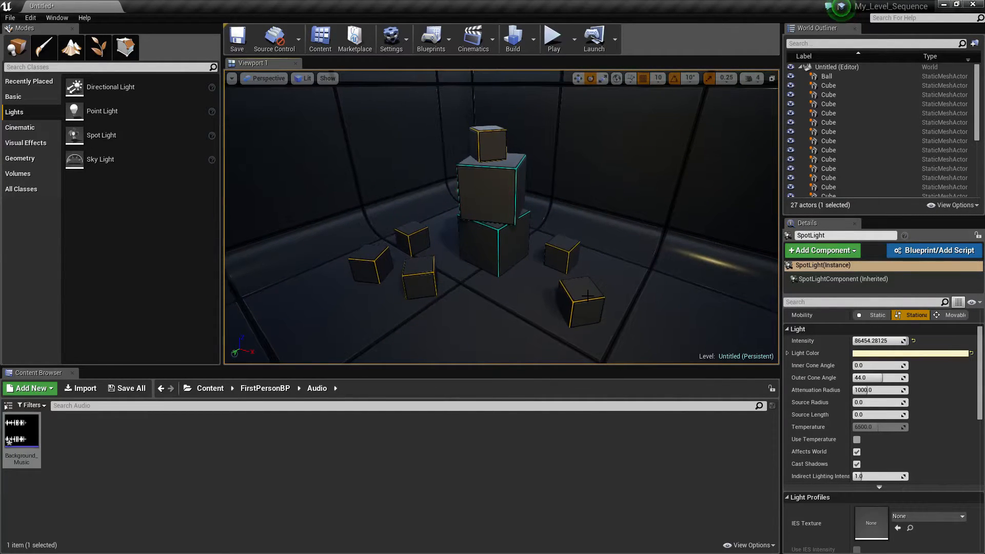
Set the light's intensity to about 90422, inner cone to 55.36, outer cone to 80 and attenuation radius to about 1147, and enable Use Temperature.
drag(879, 342, 861, 366)
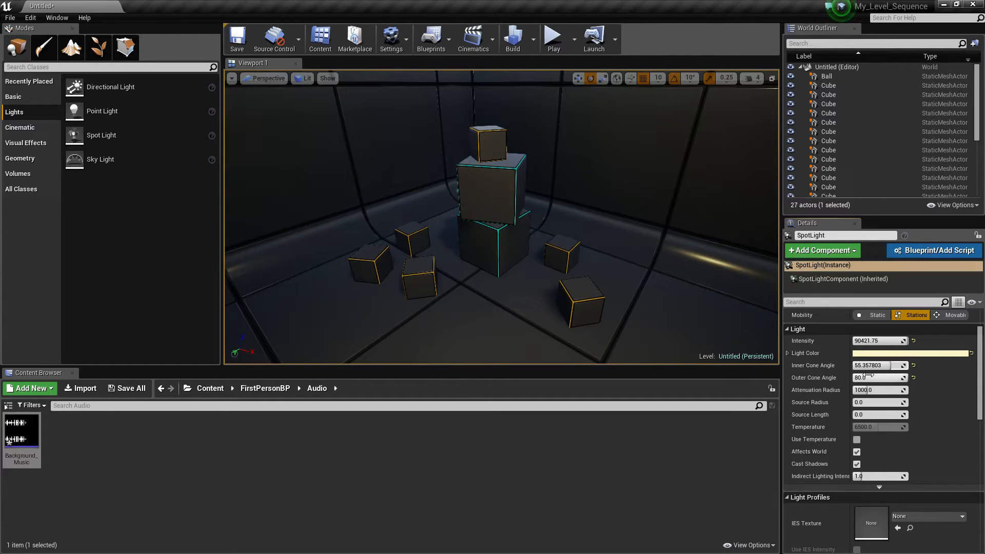
mouse_move(868, 389)
mouse_down()
mouse_move(885, 391)
mouse_move(872, 389)
mouse_move(868, 404)
mouse_up()
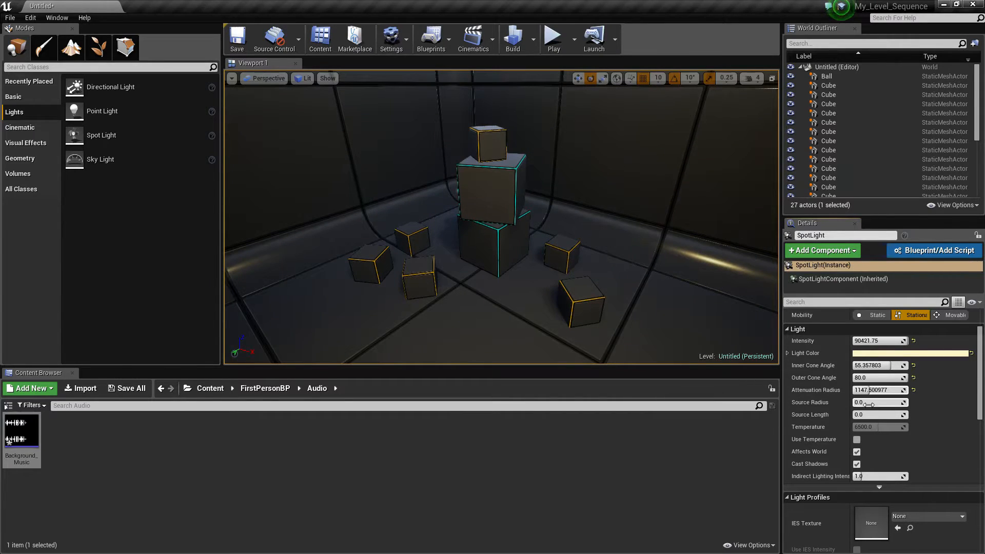
click(857, 440)
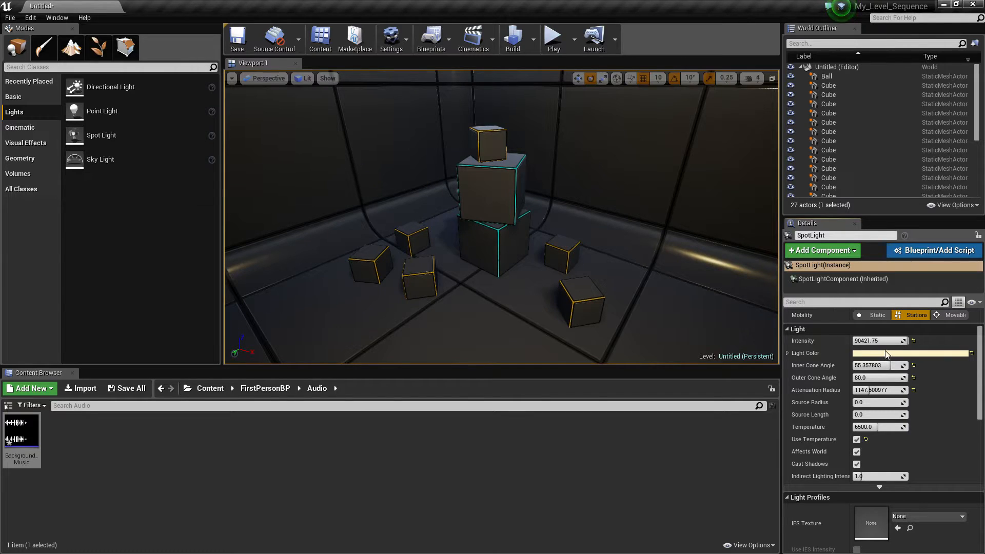
Set the light's intensity to 100000, indirect lighting intensity to about 5.45, indirect lighting saturation to about 3.96 and shadow exponent to about 3.96.
drag(879, 341, 906, 341)
drag(878, 476, 893, 475)
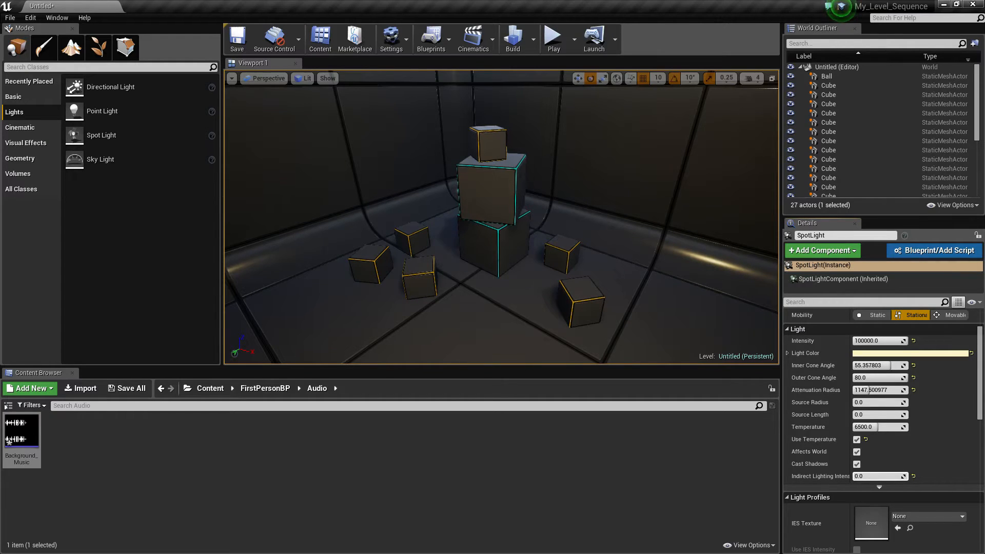
drag(876, 476, 895, 475)
scroll(902, 431, down, 6)
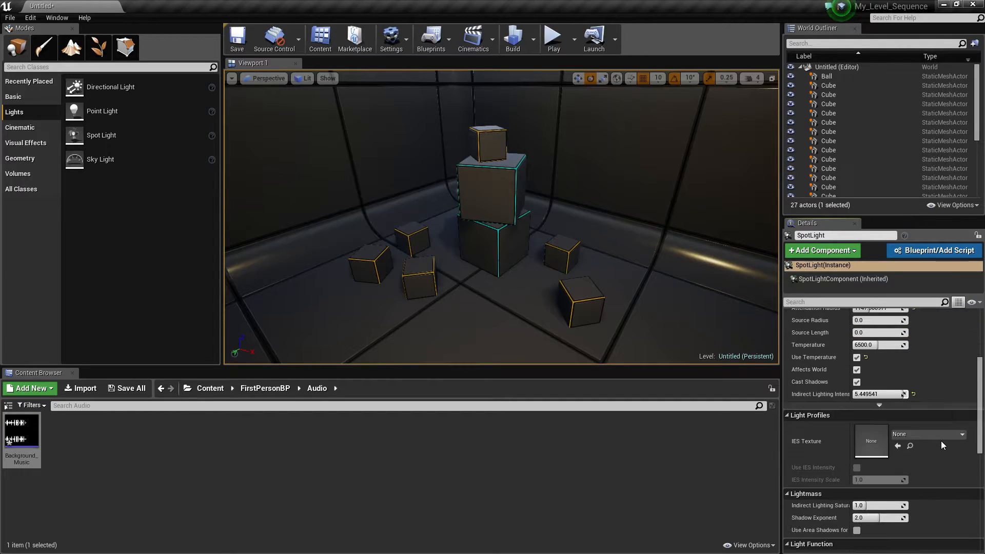
mouse_move(879, 440)
mouse_down()
mouse_move(882, 452)
mouse_move(867, 452)
mouse_up()
Move the spot light down and closer to the cube stack, adjusting it until it lights the corner.
right_drag(608, 297, 731, 251)
key(s)
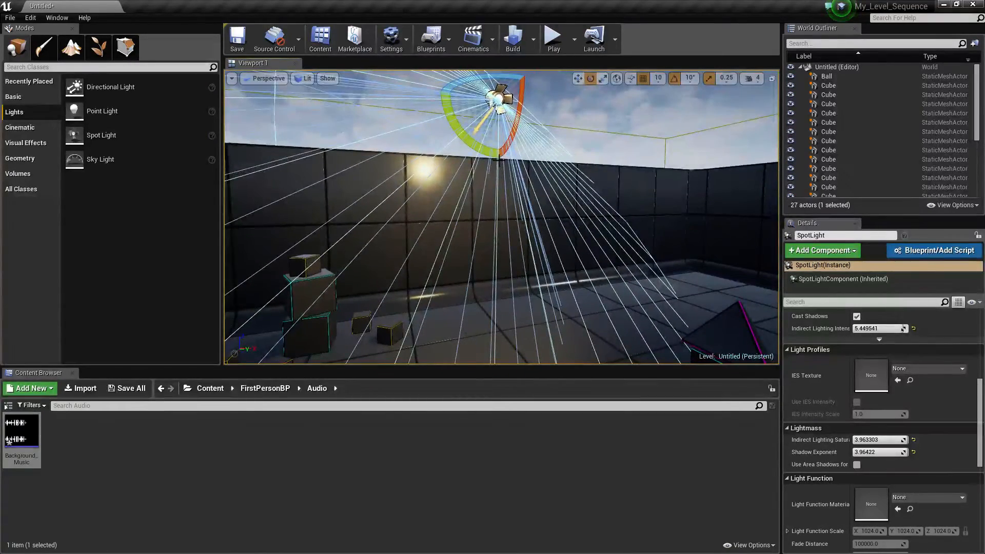
key(w)
drag(510, 98, 376, 225)
right_drag(377, 226, 262, 246)
key(f)
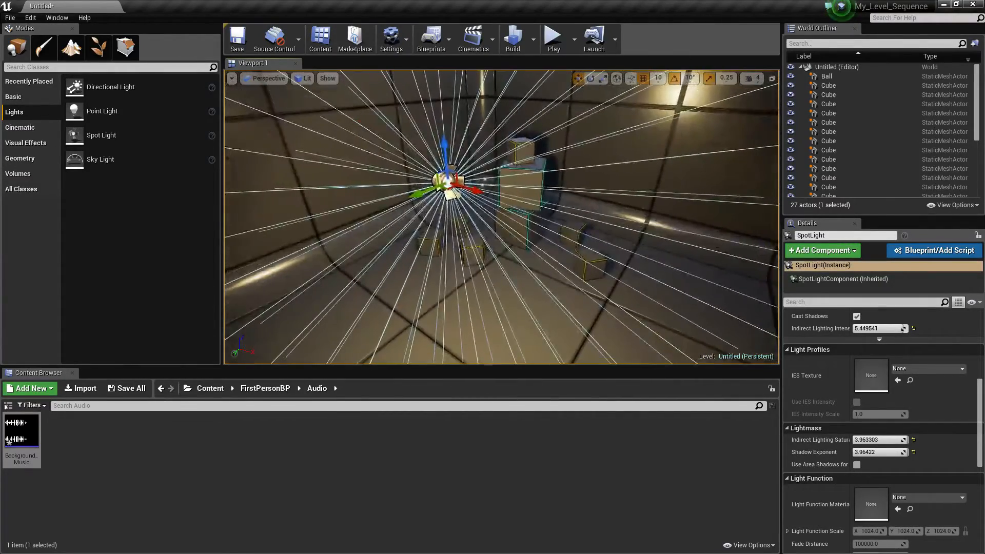
drag(452, 205, 490, 207)
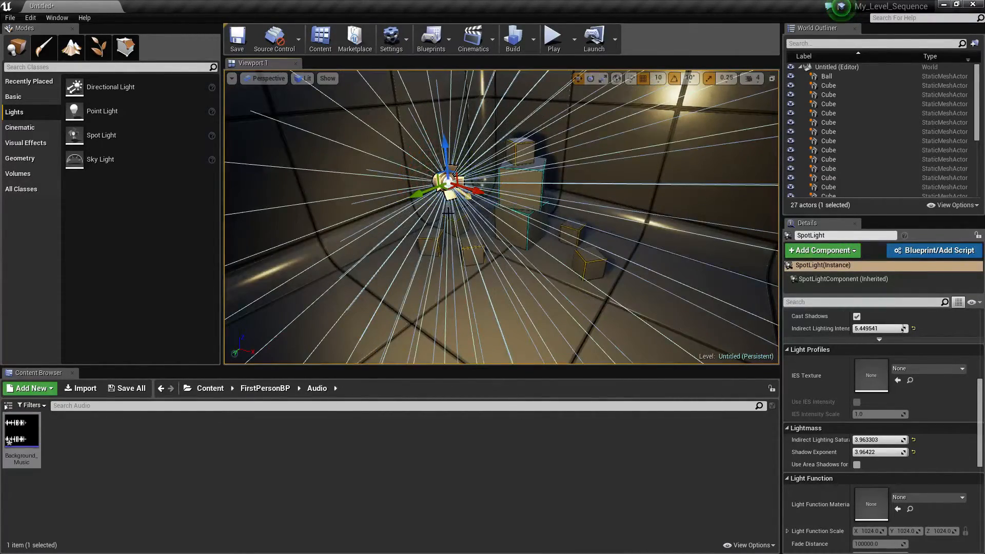
drag(445, 183, 388, 149)
Select the arch's lintel and both pillars, move them together towards the room's far corner and rotate the arch.
key(w)
right_drag(389, 149, 451, 203)
key(w)
key(s)
right_click(452, 148)
right_drag(487, 136, 528, 123)
key(s)
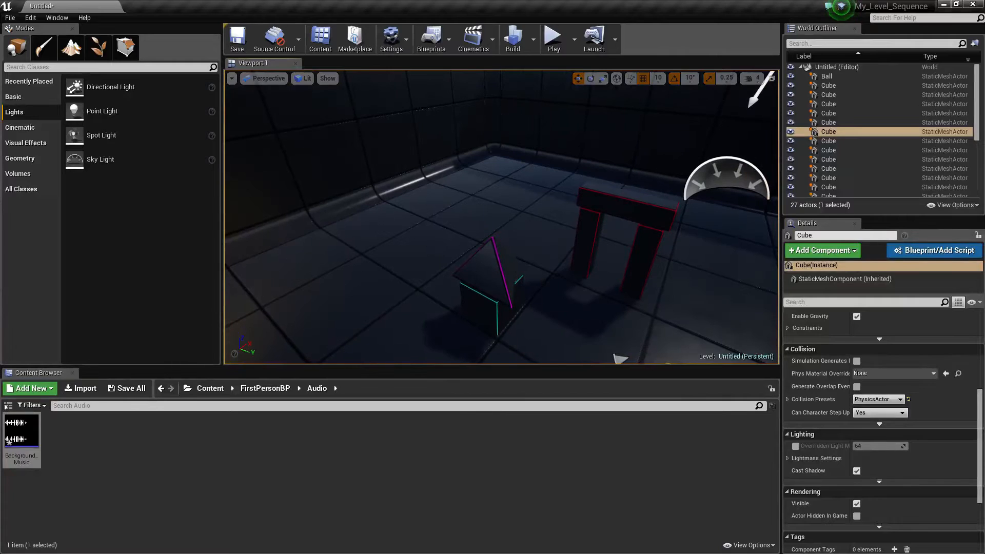
click(631, 207)
ctrl+click(586, 241)
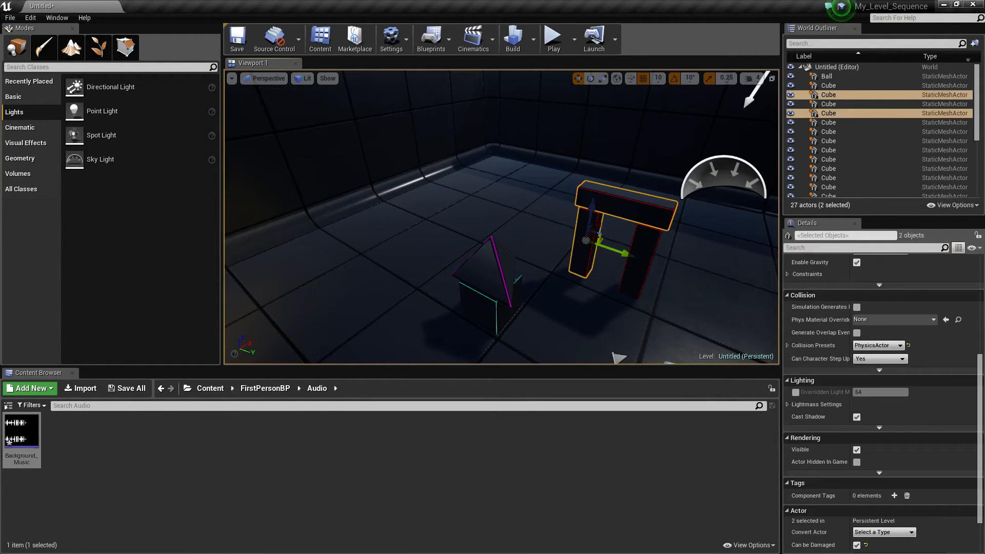
ctrl+click(639, 252)
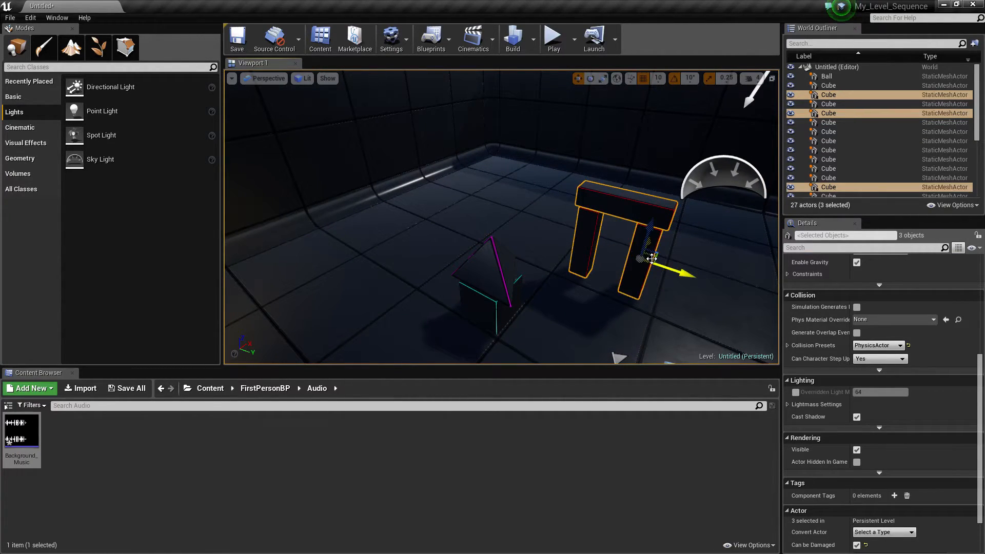
drag(652, 258, 544, 177)
key(e)
key(w)
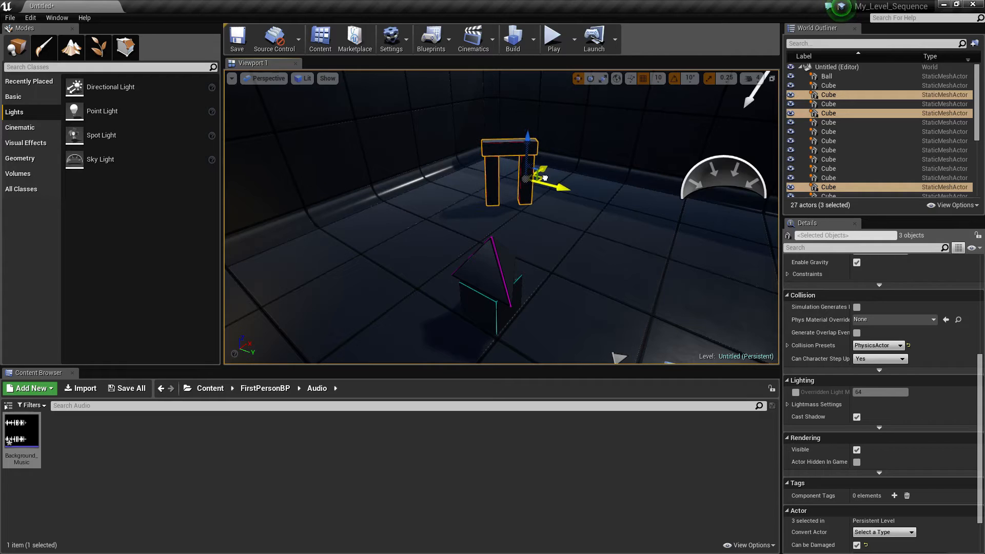
Duplicate the pyramid from the small house and place the copy on the floor beside the arch, near the wall.
click(494, 262)
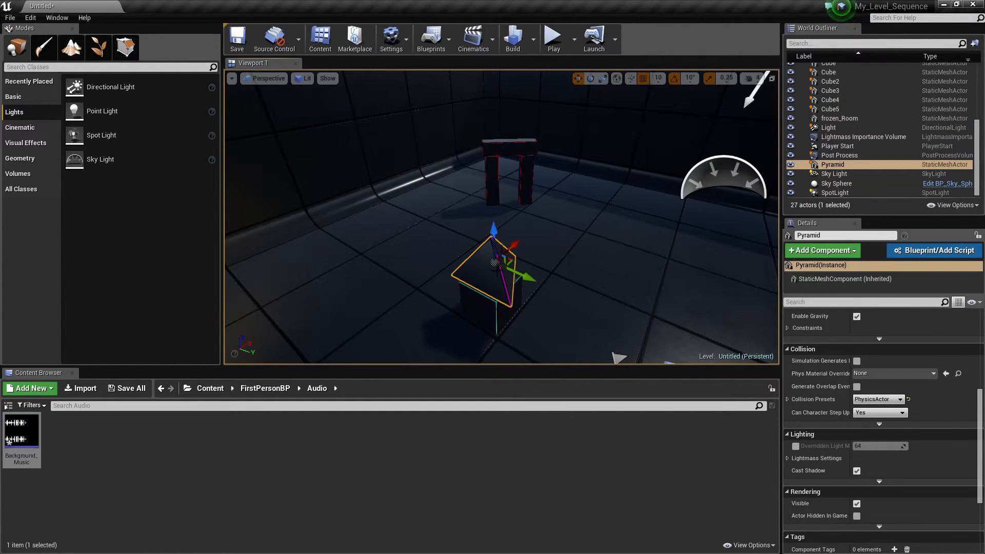
alt+drag(510, 262, 484, 210)
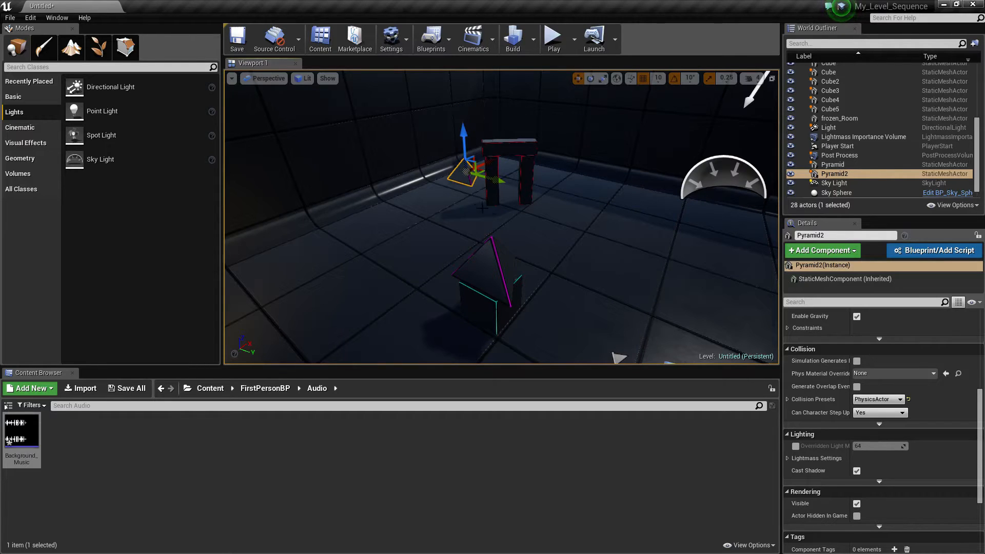
key(w)
right_drag(483, 189, 472, 226)
Create a rotated duplicate of the floor pyramid and move it to the other side of the arch.
key(e)
alt+drag(469, 255, 451, 237)
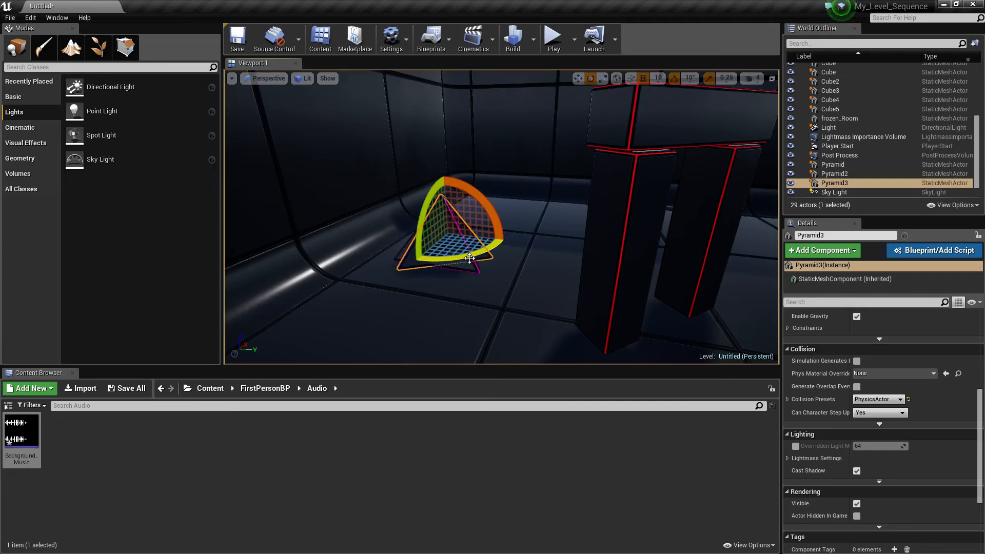
key(w)
mouse_move(467, 231)
right_down()
mouse_move(534, 228)
mouse_move(457, 231)
mouse_move(467, 159)
mouse_move(436, 251)
mouse_move(451, 241)
right_up()
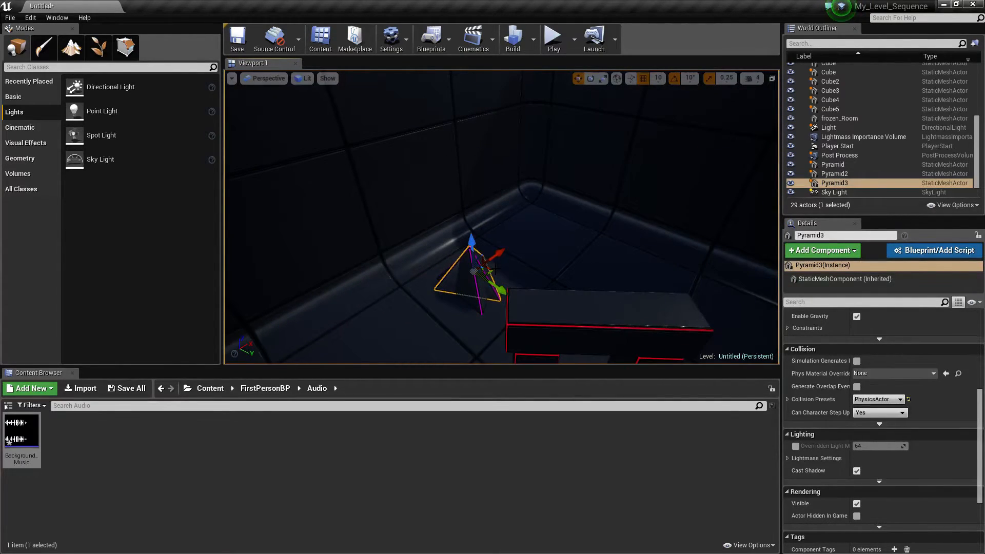
drag(491, 270, 707, 290)
right_drag(642, 281, 682, 287)
key(e)
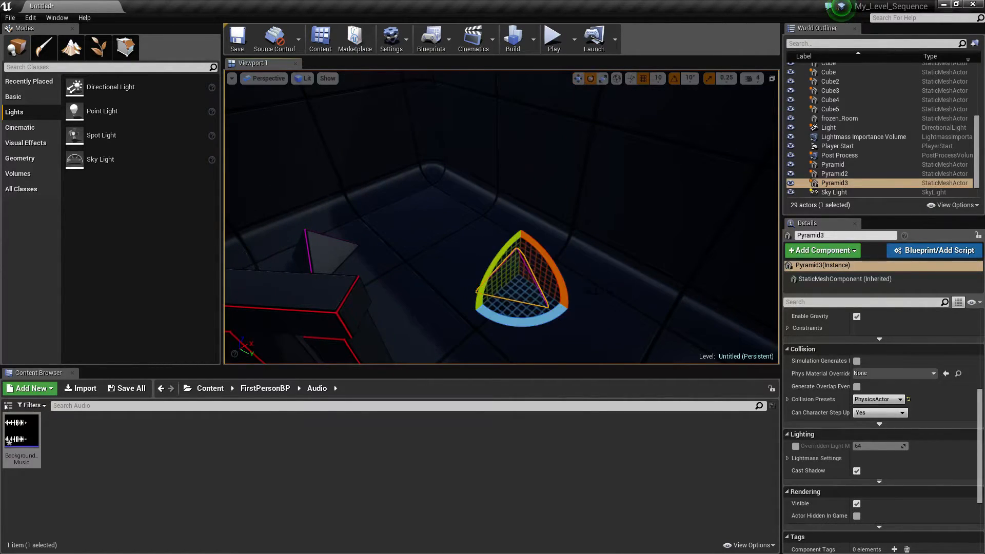
Scale the new pyramid down uniformly to a smaller size and drop it onto the floor.
key(r)
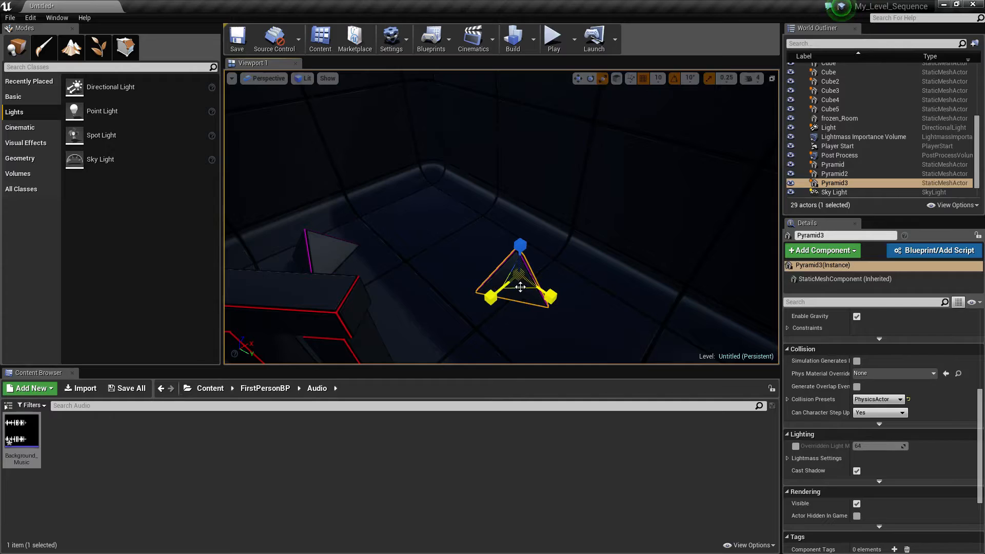
drag(519, 276, 513, 287)
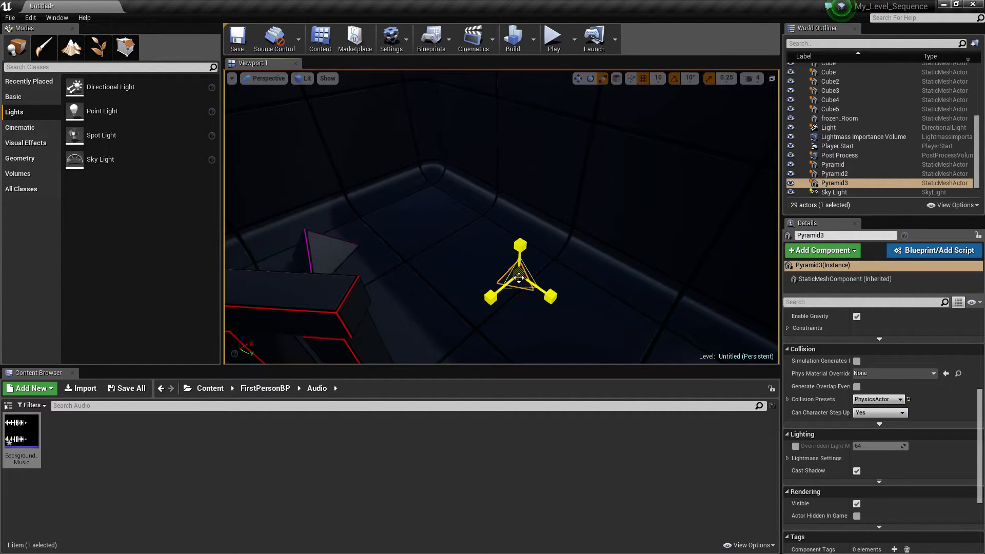
key(End)
key(s)
right_drag(531, 293, 510, 307)
Duplicate the small pyramid, place the copy closer to the arch and rotate it to a different angle.
key(w)
alt+drag(551, 251, 485, 257)
key(e)
mouse_move(486, 297)
mouse_down()
mouse_move(505, 287)
mouse_move(486, 296)
mouse_up()
key(w)
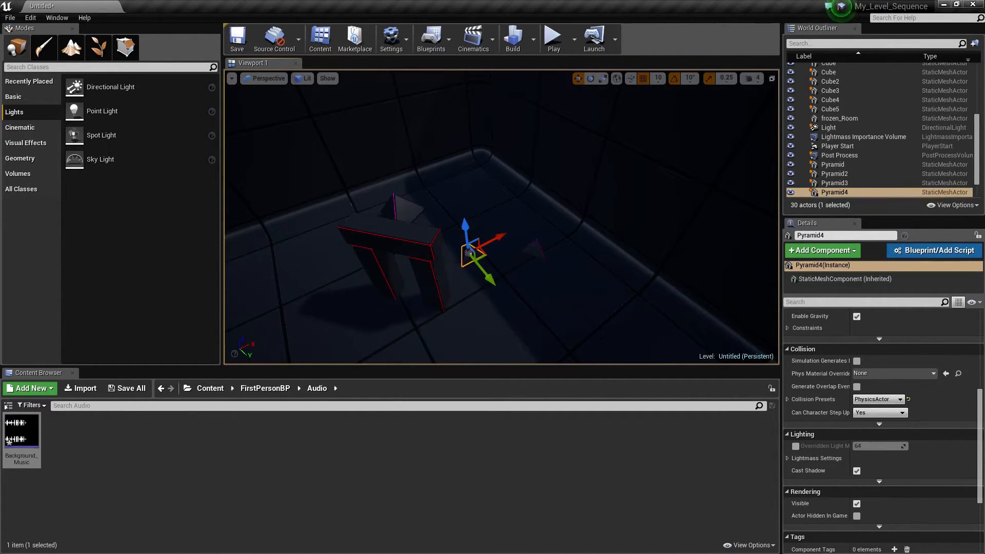
Duplicate an arch pillar to stand upright near the room's corner, and add a second copy leaning beside it.
click(434, 283)
alt+drag(450, 279, 486, 195)
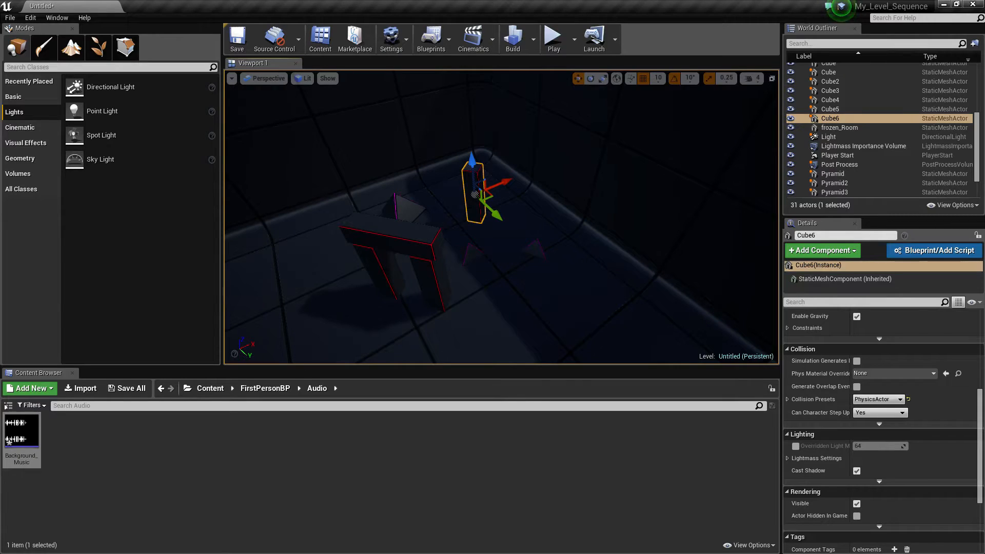
alt+drag(486, 200, 456, 204)
key(e)
key(w)
key(e)
key(w)
right_drag(456, 204, 450, 179)
key(w)
key(s)
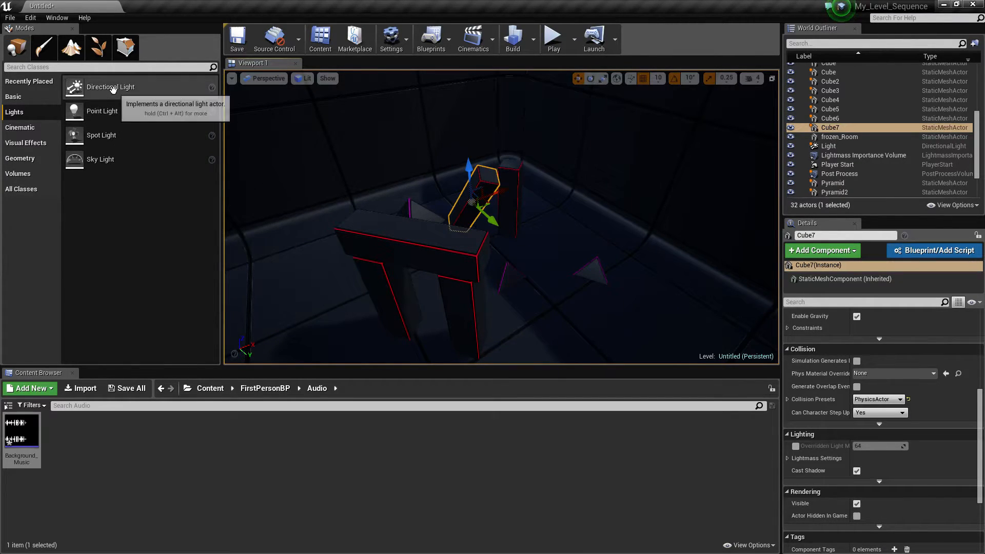
Place a spot light on the floor beside the arch, rotate it across the room, and set its inner and outer cone angles to 80.
drag(298, 206, 605, 279)
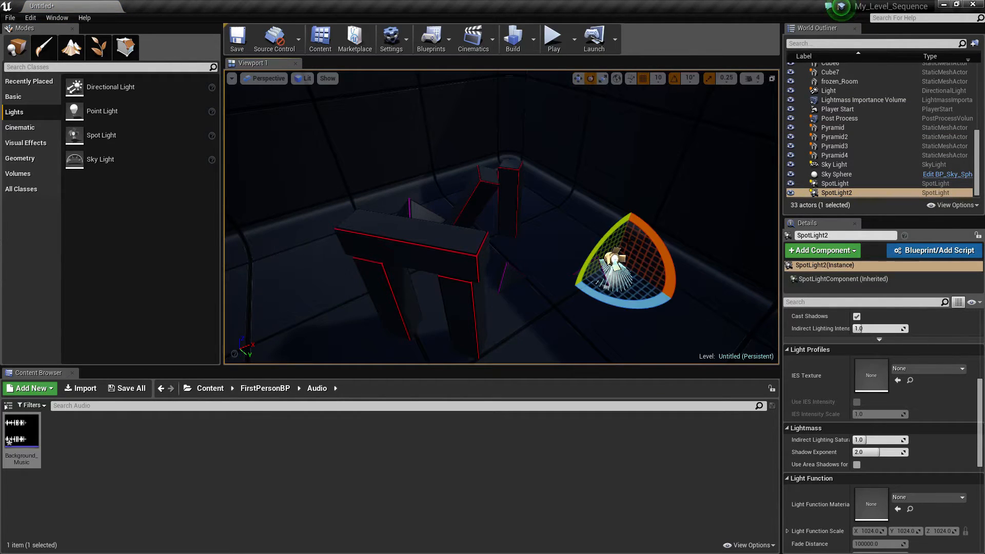
mouse_move(658, 234)
mouse_down()
mouse_move(676, 257)
mouse_move(672, 276)
mouse_move(663, 238)
mouse_up()
scroll(898, 407, up, 6)
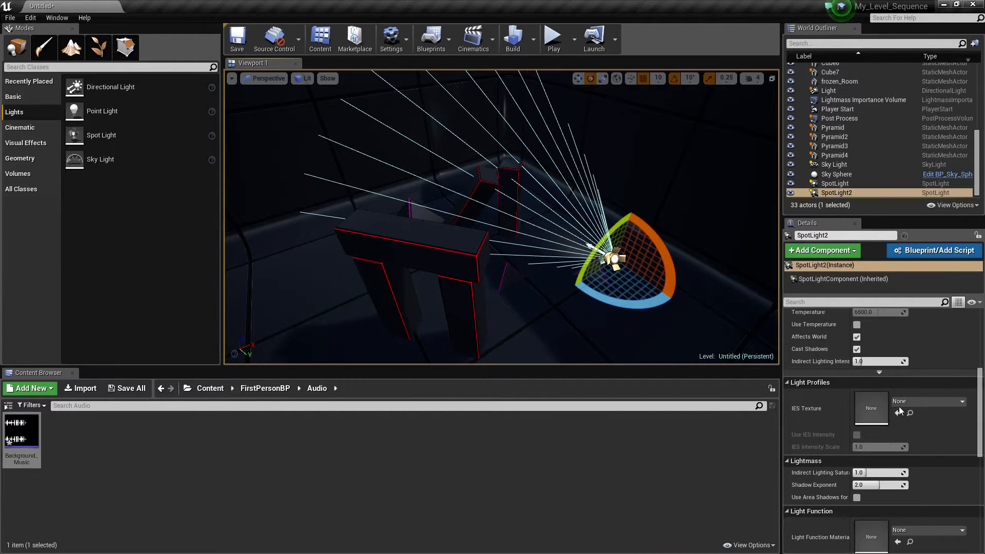
drag(875, 388, 907, 415)
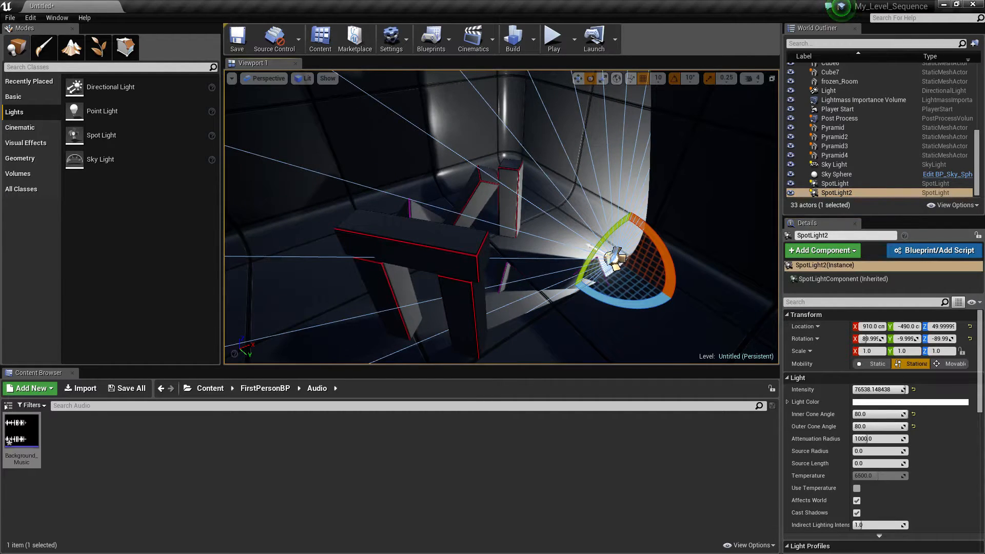
Shift the new spot light to Y -450 cm and set its intensity to 100000 and attenuation radius to about 9976.
right_drag(501, 217, 493, 217)
key(w)
drag(645, 267, 664, 279)
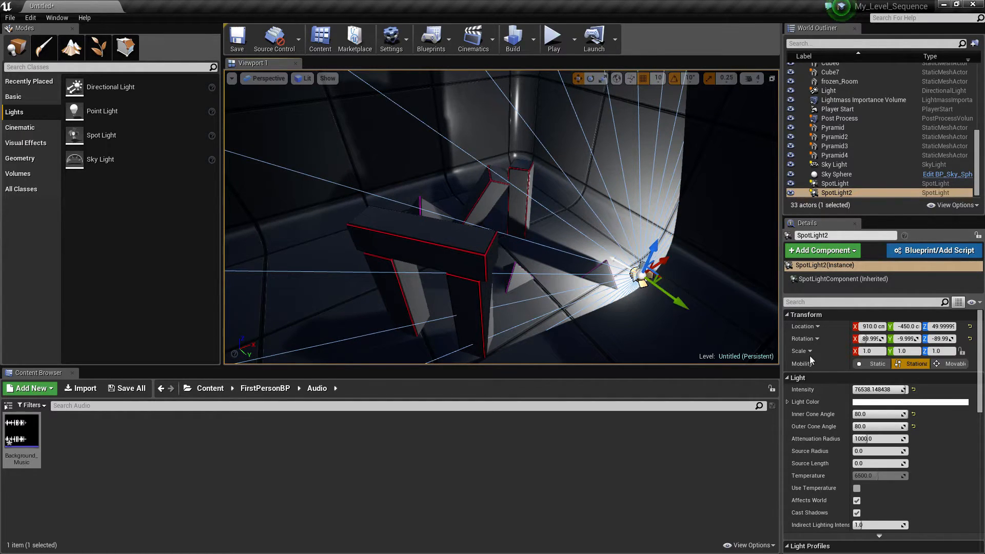
mouse_move(873, 392)
mouse_down()
mouse_move(854, 392)
mouse_move(878, 392)
mouse_up()
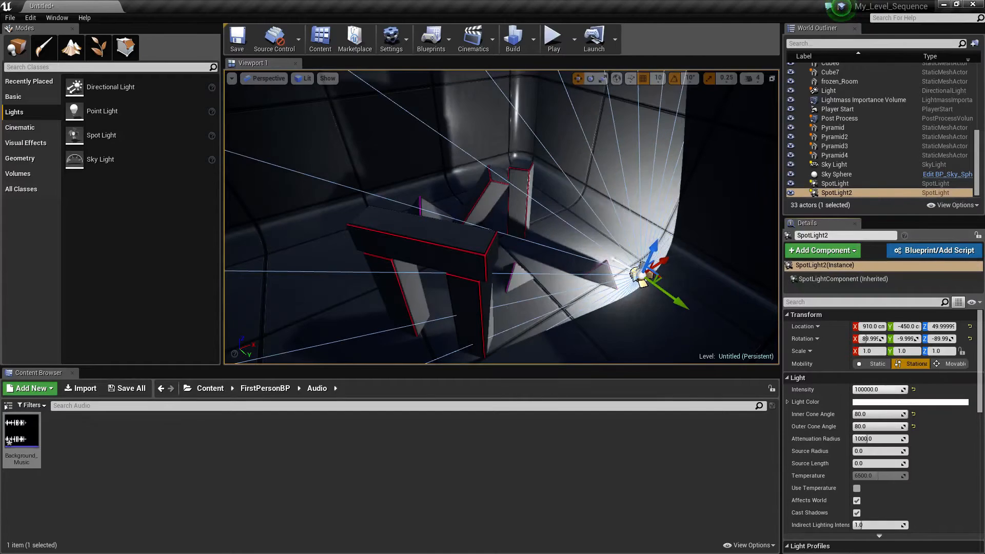
mouse_move(877, 439)
mouse_down()
mouse_move(854, 439)
mouse_move(907, 439)
mouse_move(886, 439)
mouse_up()
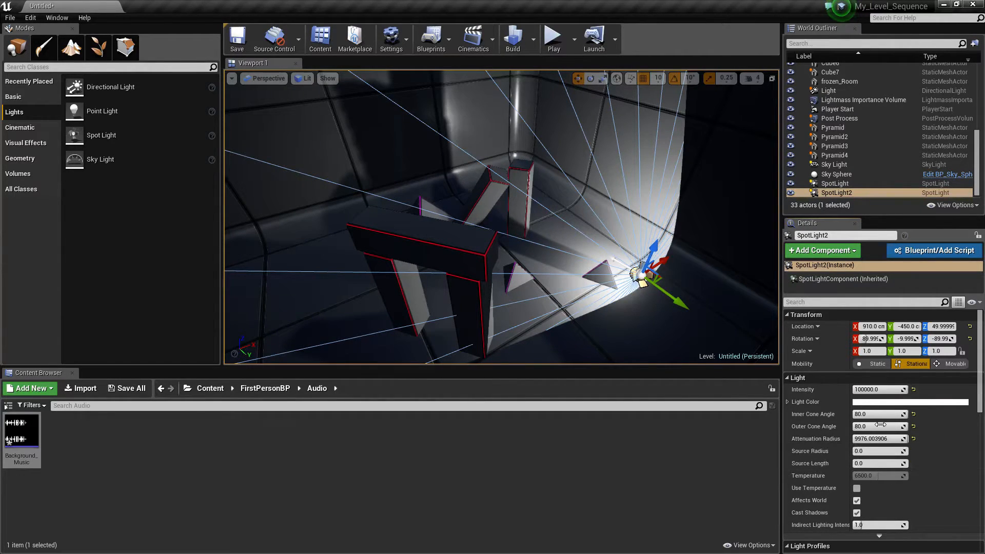
Change the spot light's color to a coral red with RGB 1.0, 0.363, 0.263.
click(879, 403)
drag(759, 366, 751, 372)
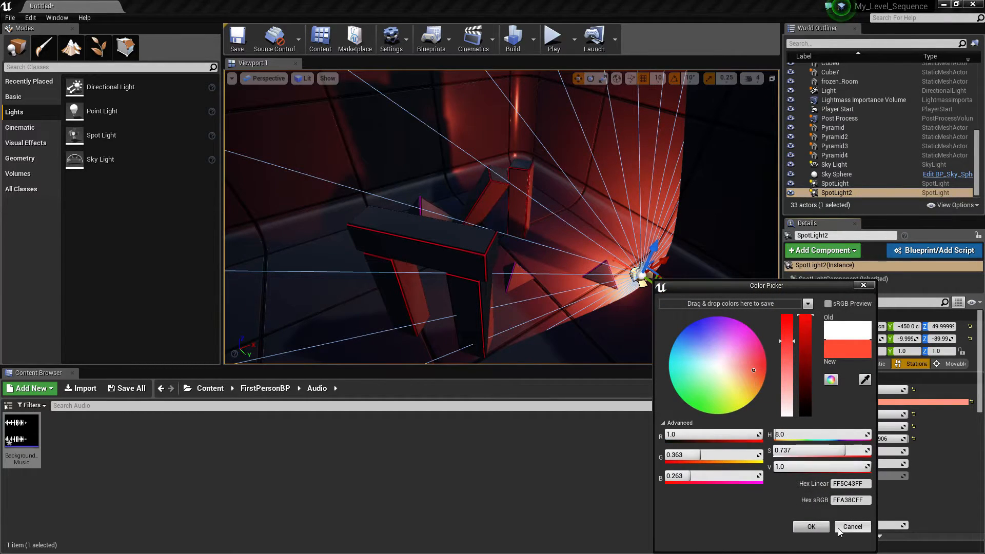
click(810, 528)
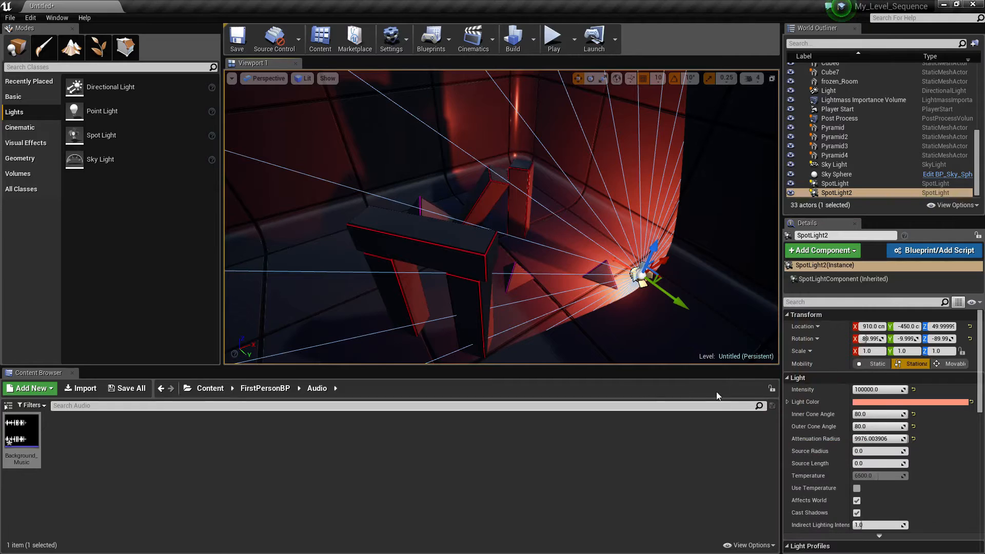
Create a rotated duplicate of the red spot light and move it to the opposite side of the arch, facing the room.
key(e)
mouse_move(654, 321)
alt+mouse_down()
mouse_move(590, 323)
mouse_move(654, 322)
alt+mouse_up()
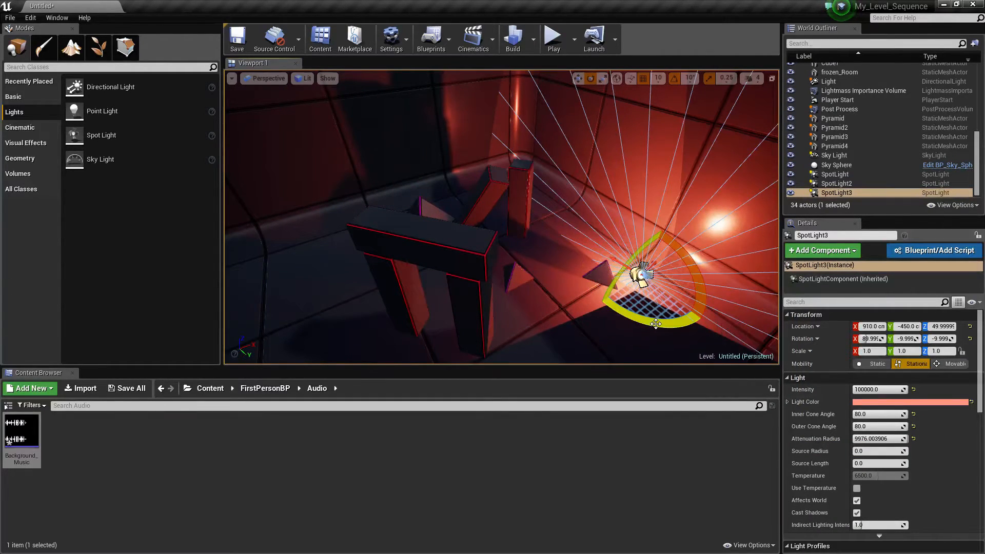
key(w)
drag(658, 277, 334, 259)
key(e)
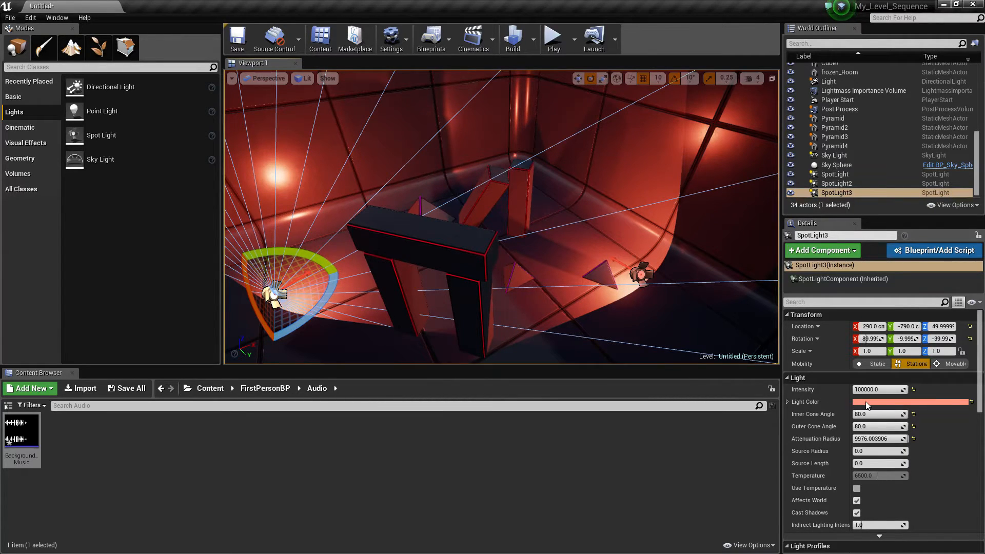
Change the duplicated spot light's color to a light green with RGB 0.558, 1.0, 0.46.
click(872, 403)
click(701, 390)
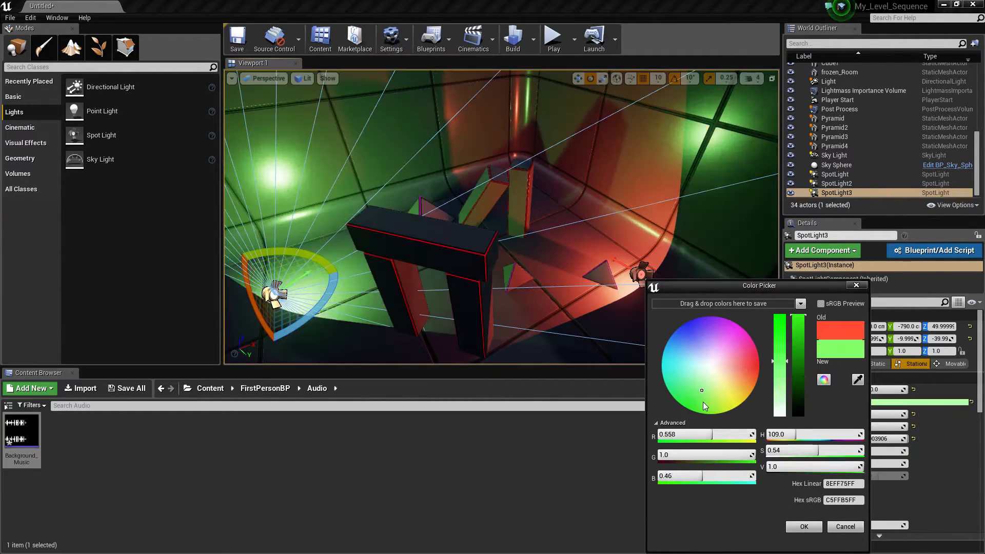
click(804, 526)
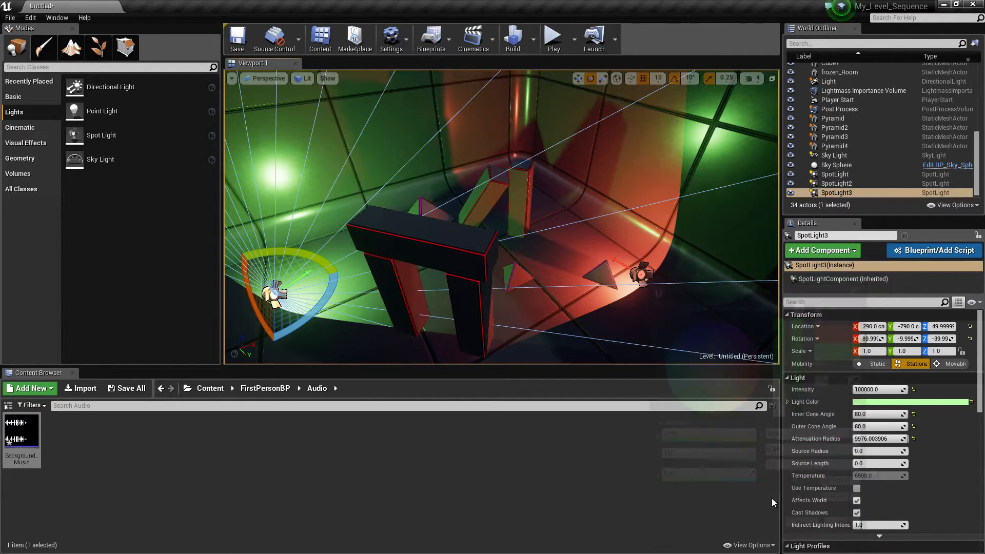
Duplicate the green spot light, position the copy in front of the arch at 150 cm height, and tilt it towards the arch.
mouse_move(605, 256)
right_down()
mouse_move(610, 225)
mouse_move(628, 221)
mouse_move(602, 256)
right_up()
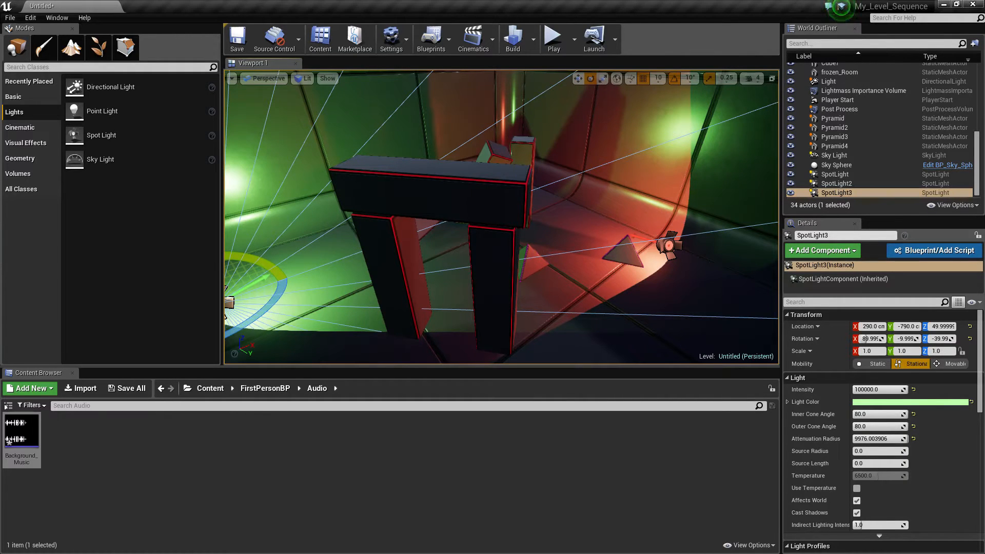
right_drag(422, 288, 390, 287)
key(w)
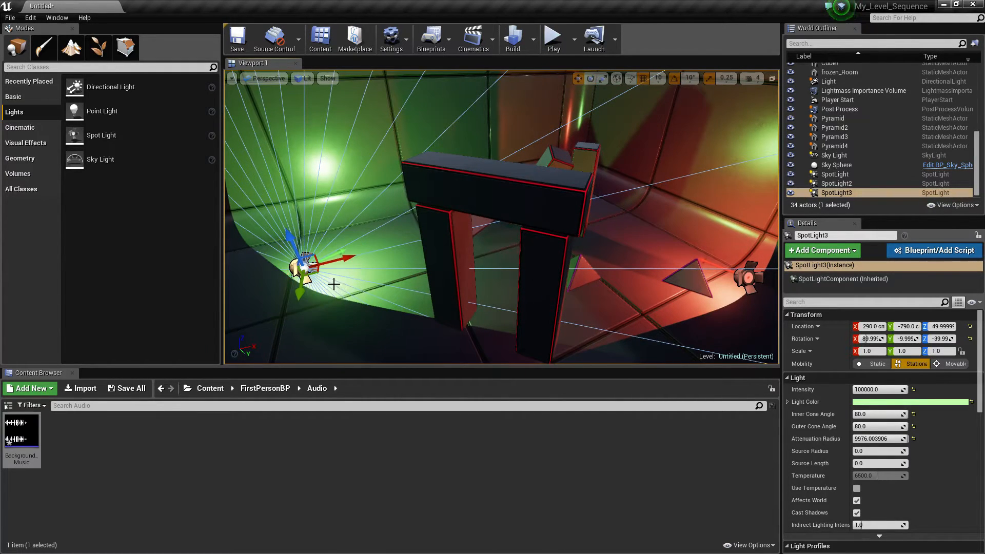
alt+drag(315, 274, 382, 311)
key(e)
key(w)
key(e)
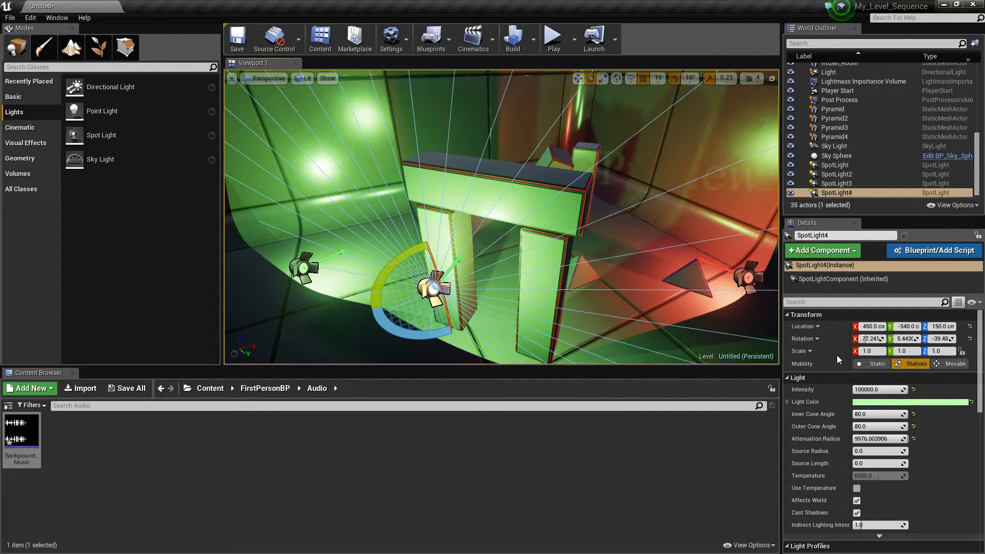
Give the spot light in front of the arch a warm yellow color (RGB 1.0, 0.821, 0.256) and an intensity of about 14867.
click(874, 403)
mouse_move(737, 389)
mouse_down()
mouse_move(728, 399)
mouse_move(712, 380)
mouse_move(736, 392)
mouse_up()
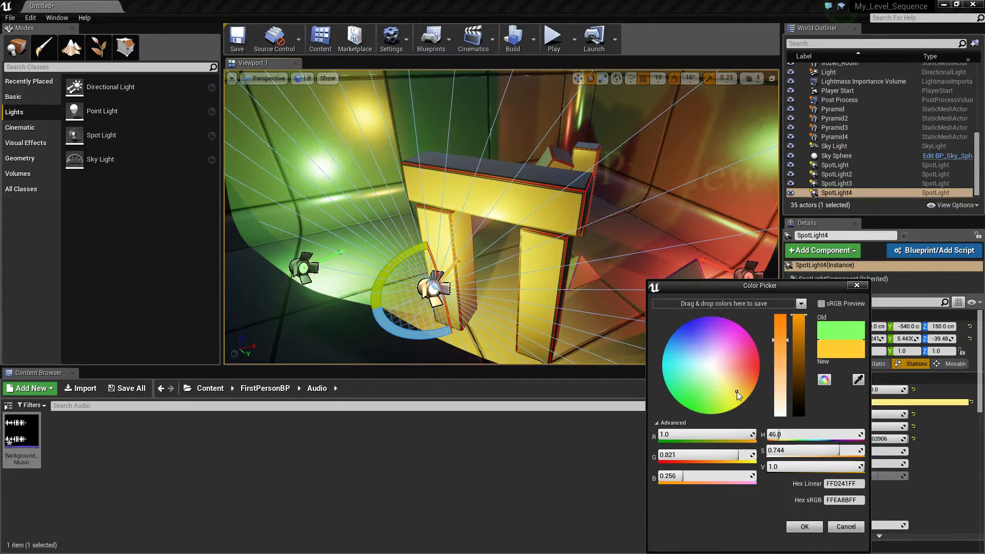
click(804, 527)
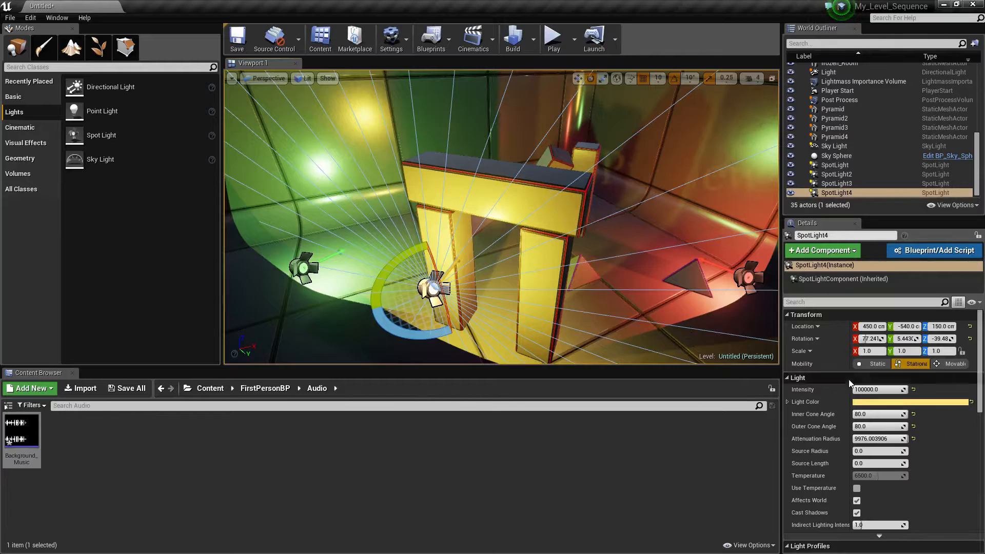
mouse_move(858, 390)
mouse_down()
mouse_move(846, 389)
mouse_move(892, 389)
mouse_move(867, 389)
mouse_up()
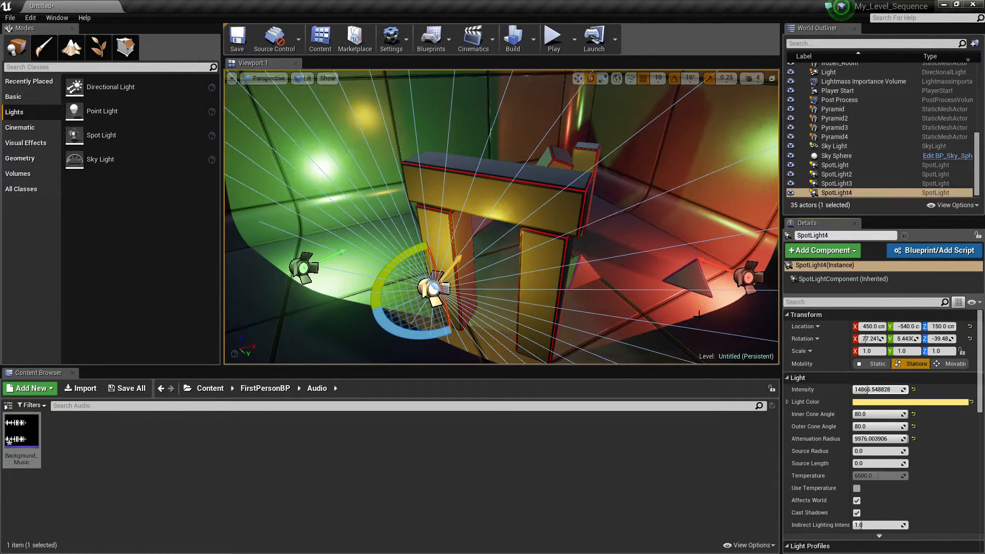
Make three duplicates of the ball and cluster them on the floor in the dark corner beyond the red blocks.
click(705, 305)
right_drag(715, 305, 692, 307)
key(s)
key(s)
right_click(711, 308)
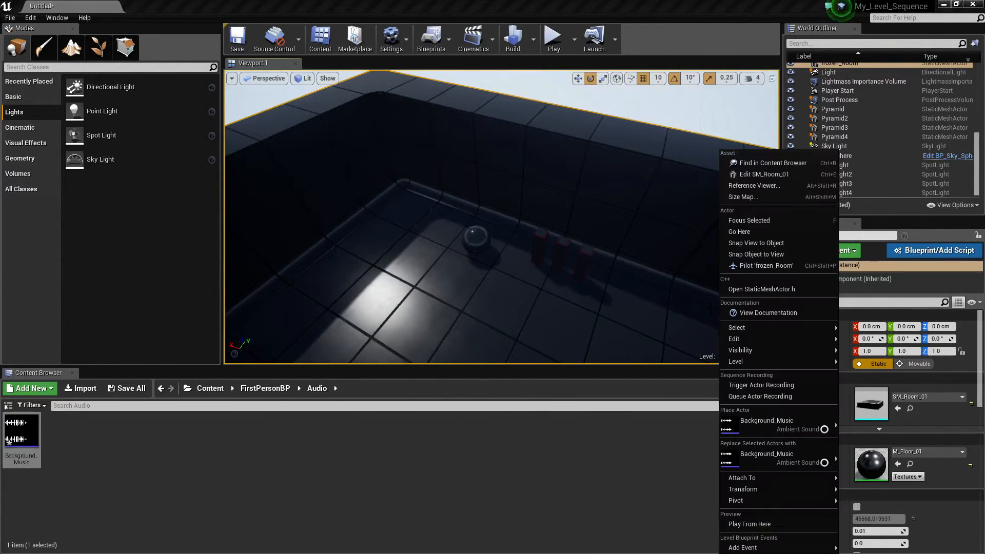
right_drag(552, 279, 585, 279)
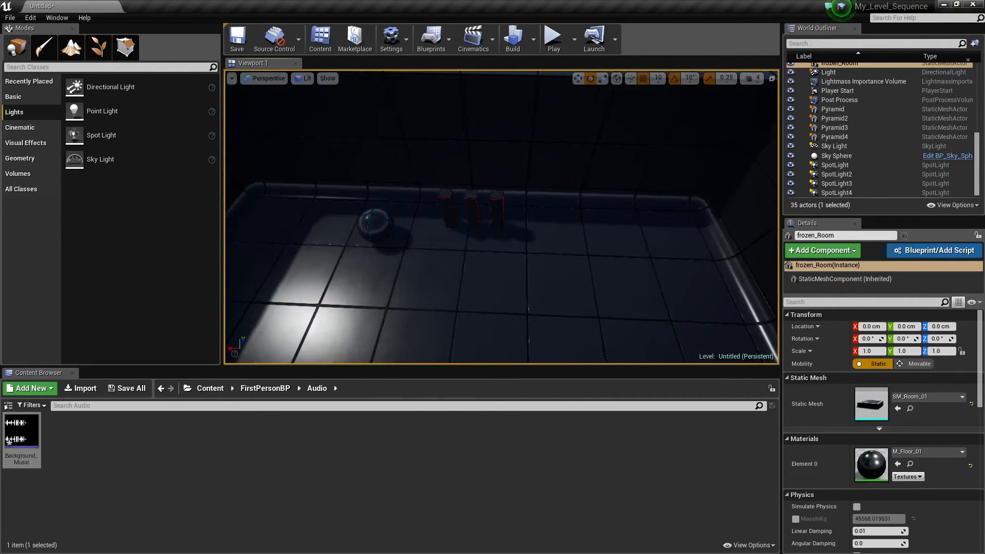
click(376, 225)
key(w)
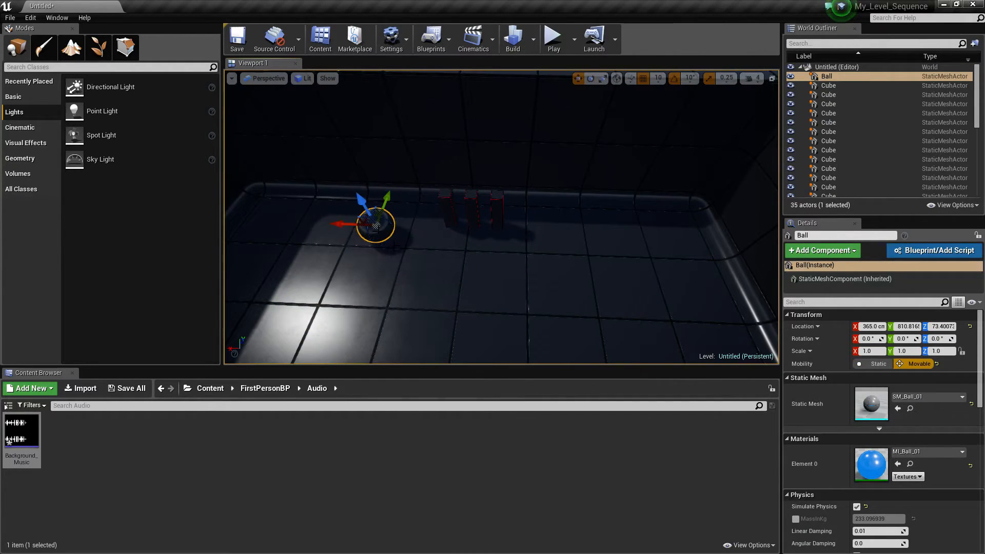
alt+drag(369, 223, 671, 245)
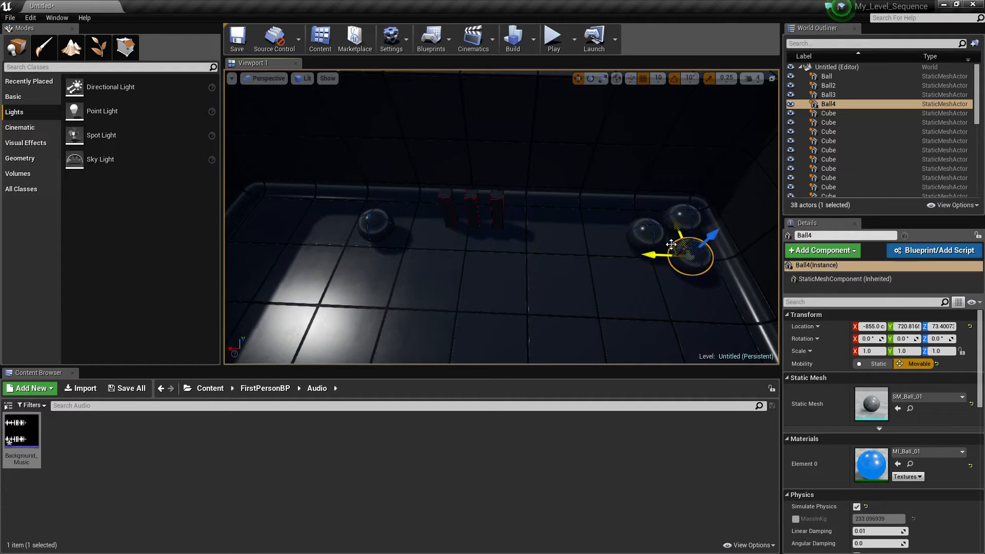
Duplicate a standing red block, lay the copy horizontally and rest it on top of the clustered balls.
click(498, 210)
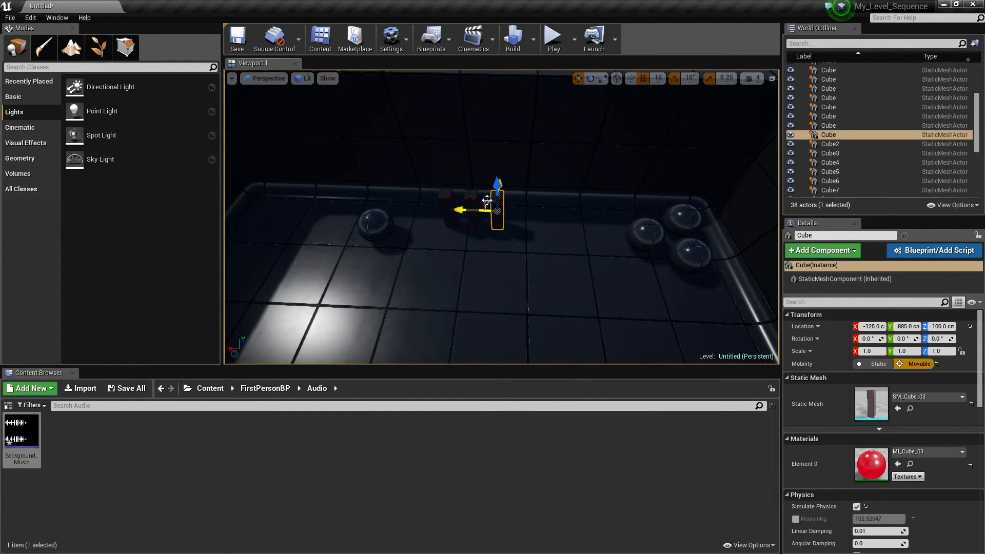
alt+drag(487, 199, 673, 247)
key(e)
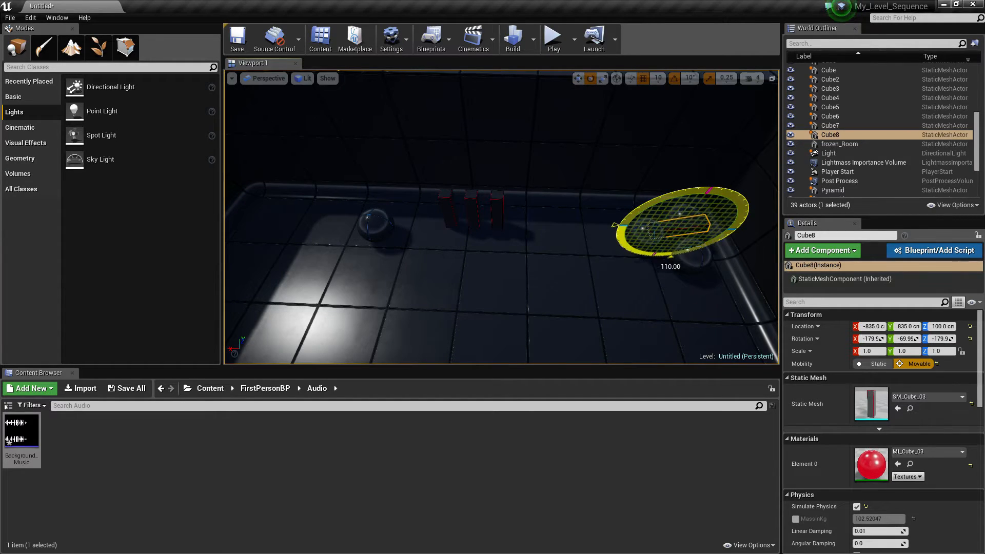
key(w)
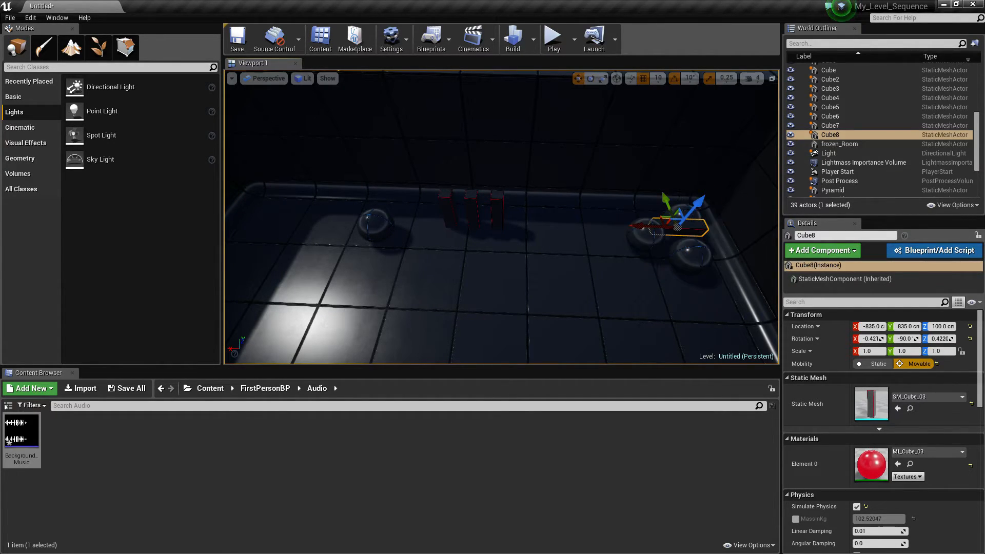
drag(700, 207, 635, 200)
key(End)
right_drag(644, 264, 630, 241)
drag(646, 295, 668, 323)
key(e)
Duplicate the horizontal block, turn the copy to a different angle and place it beside the first one on the balls.
key(f)
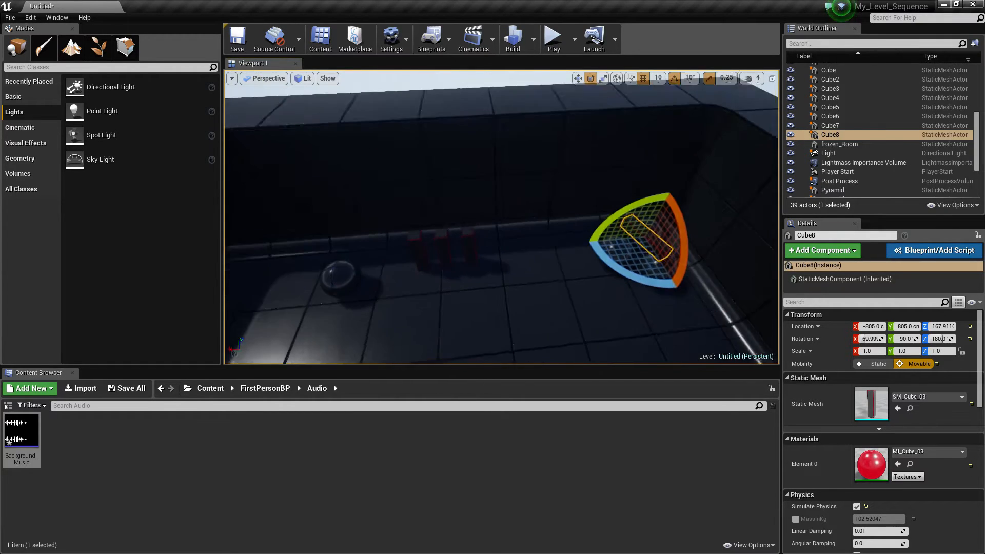
key(w)
drag(418, 234, 374, 238)
key(e)
key(w)
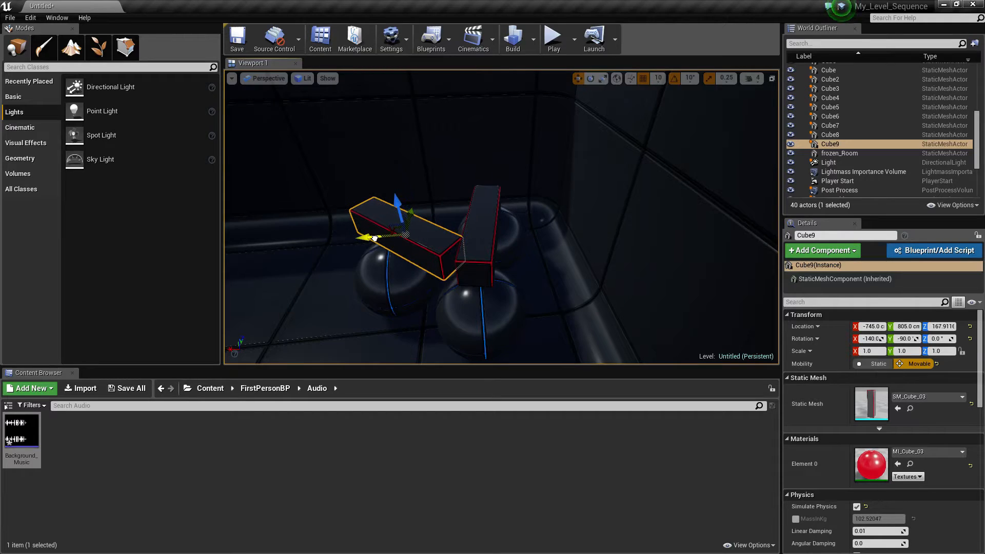
Create a third, differently rotated horizontal block and stack it across the top of the other two.
key(e)
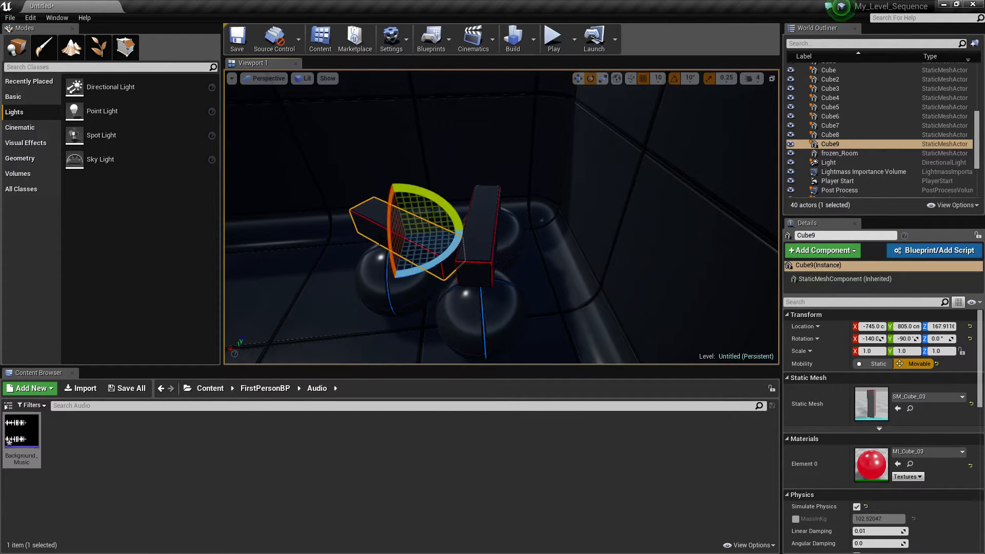
alt+drag(428, 265, 456, 244)
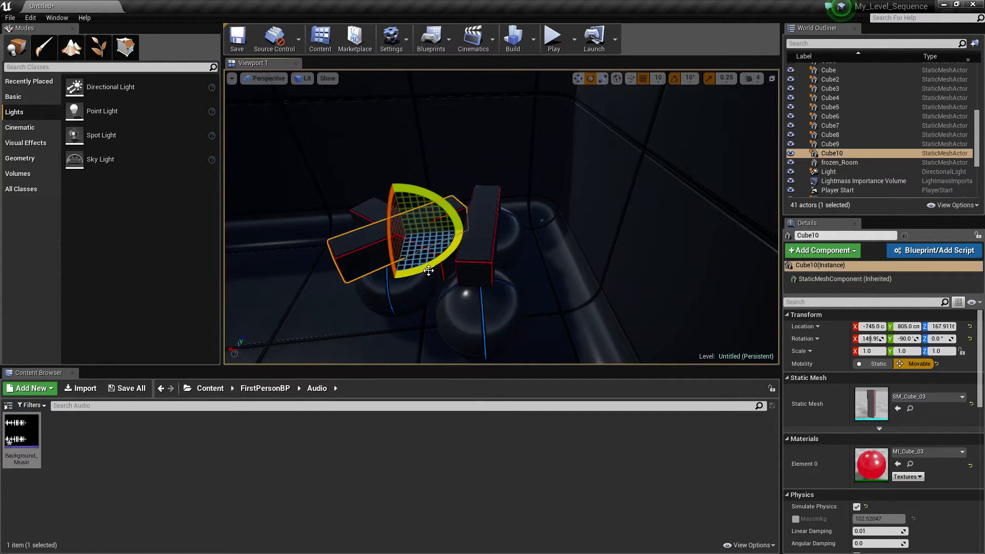
key(w)
drag(399, 217, 396, 176)
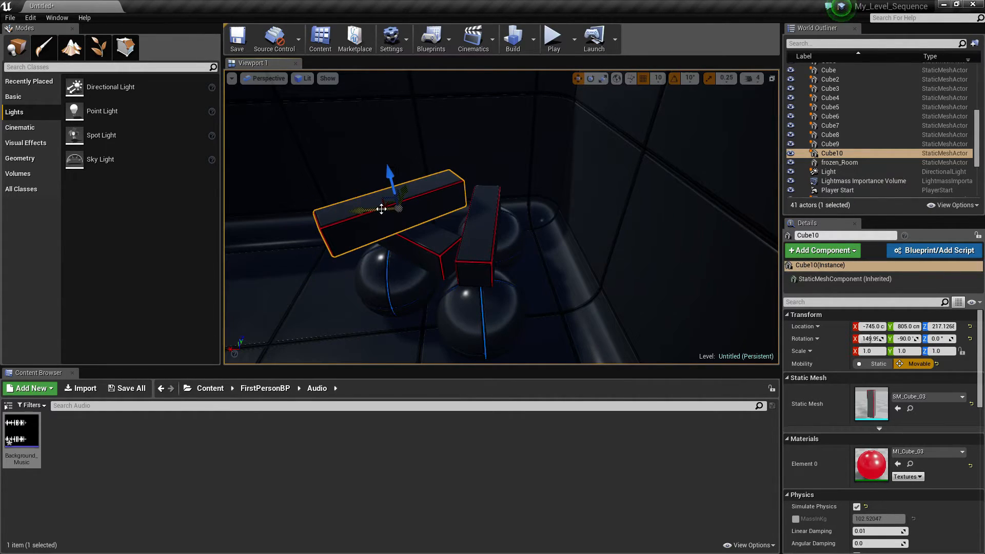
drag(373, 208, 421, 191)
mouse_move(493, 190)
right_down()
mouse_move(565, 197)
mouse_move(493, 190)
right_up()
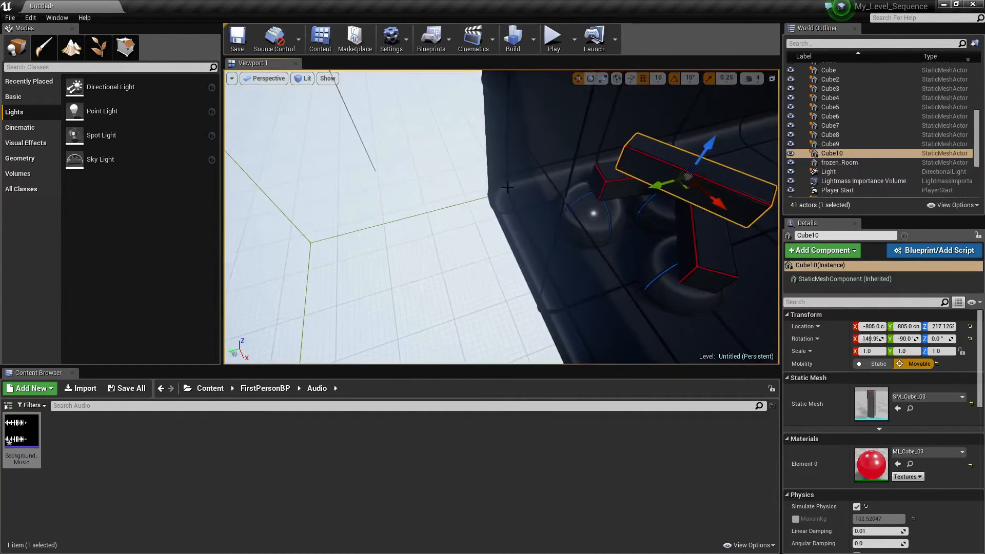
drag(653, 186, 642, 190)
mouse_move(618, 201)
right_down()
mouse_move(718, 204)
mouse_move(625, 198)
right_up()
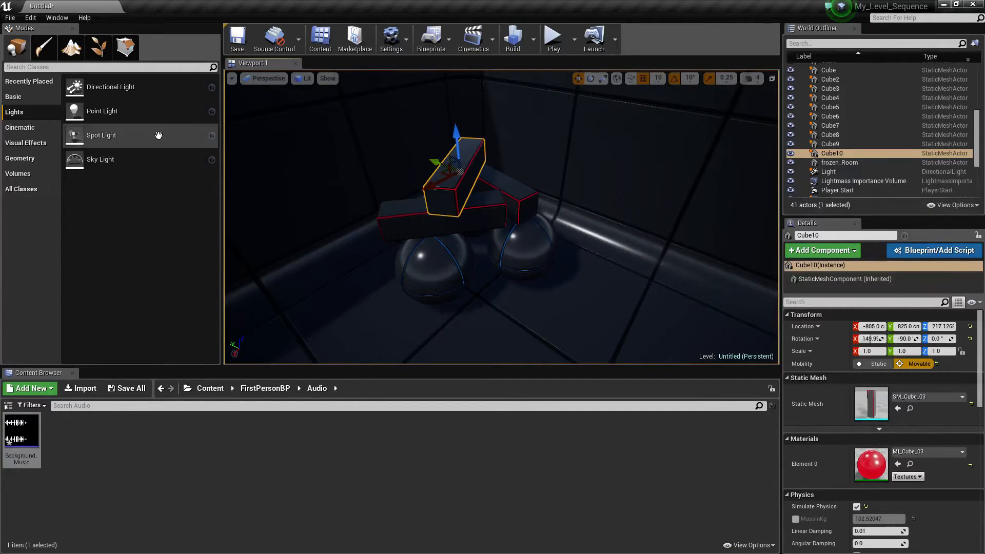
Add a spot light on the floor in front of the ball-and-block stack, rotate it toward the wall and set its intensity to 100000.
drag(80, 134, 471, 294)
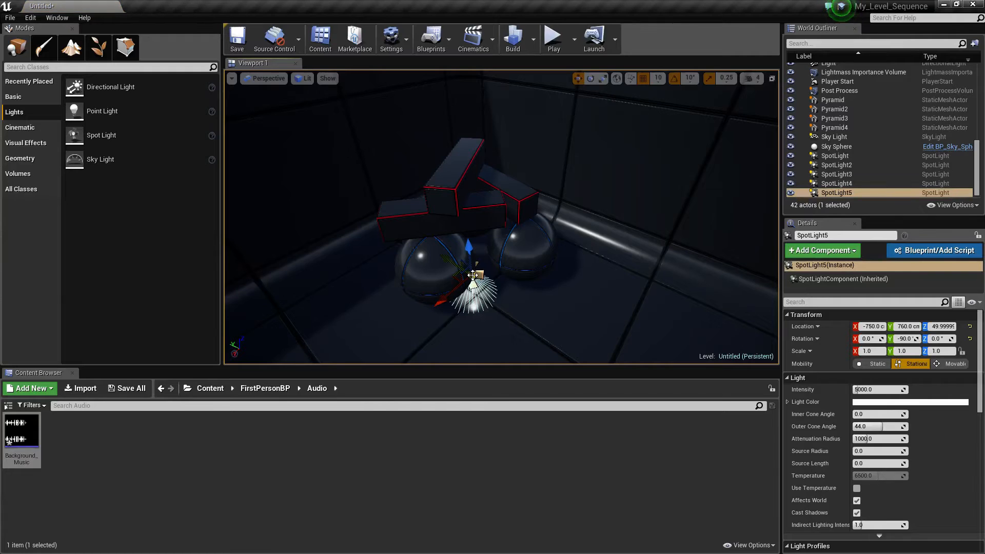
key(e)
drag(480, 247, 888, 363)
click(877, 389)
text(100000)
key(Return)
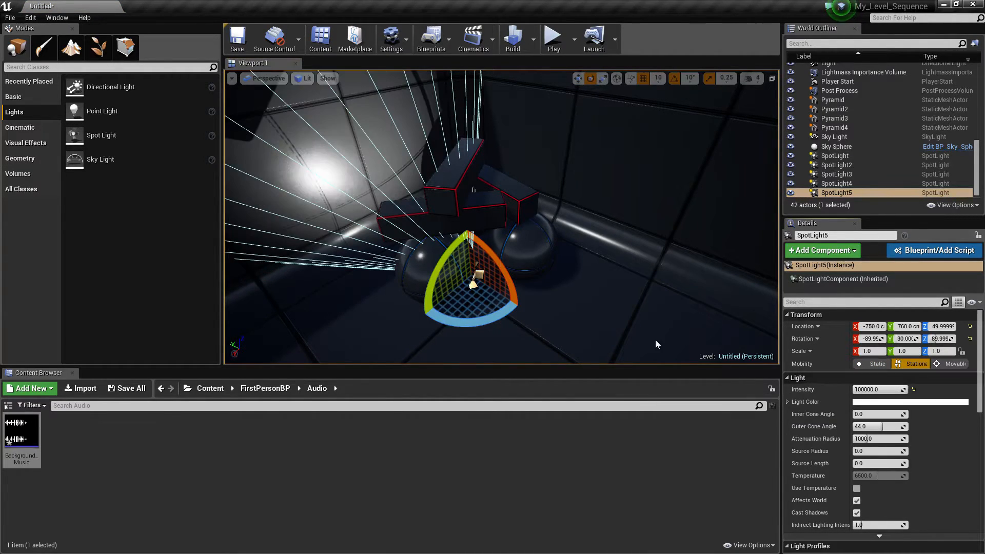
Turn the new spot light to about 110° around Z and pull it back from the stack to X -660, Y 510.
drag(481, 317, 508, 318)
key(w)
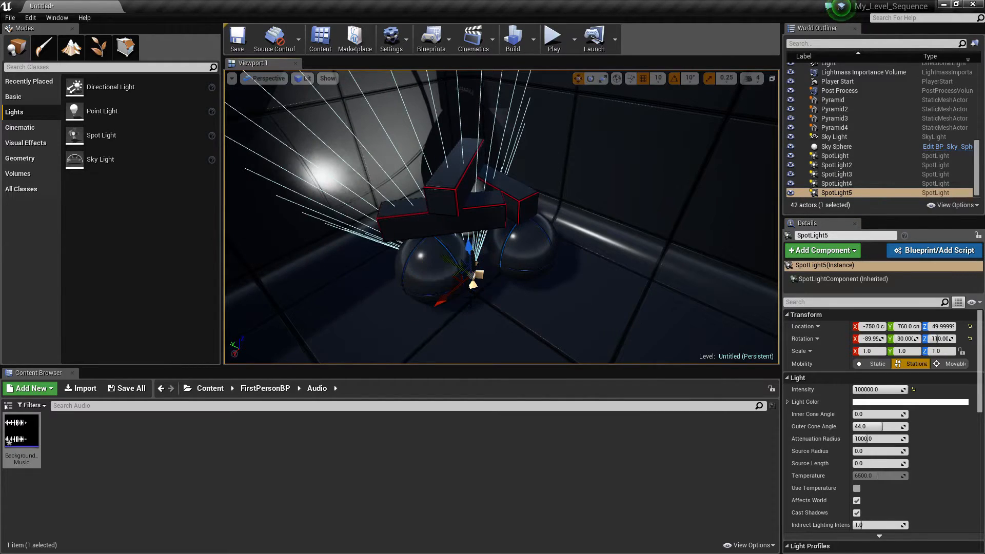
drag(458, 279, 539, 351)
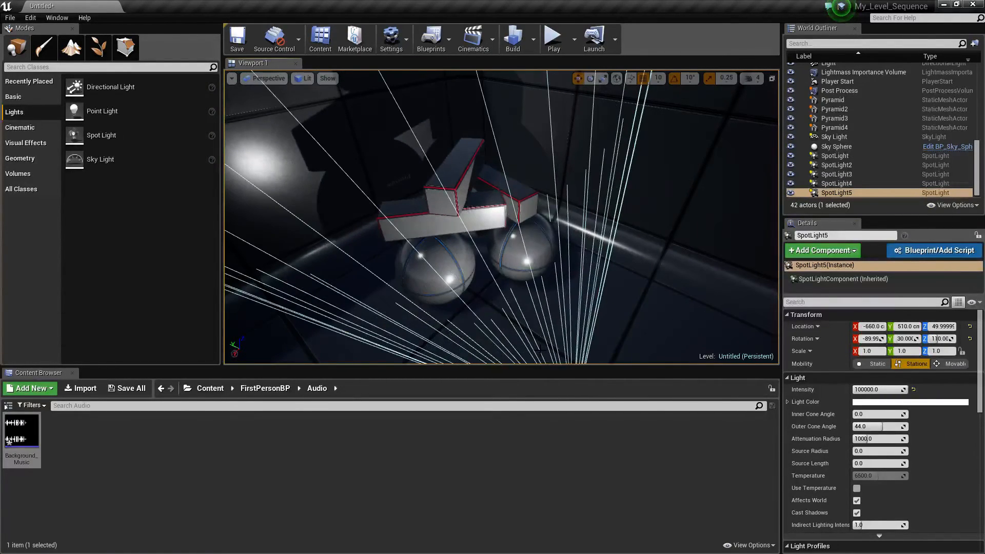
key(s)
right_drag(544, 208, 558, 249)
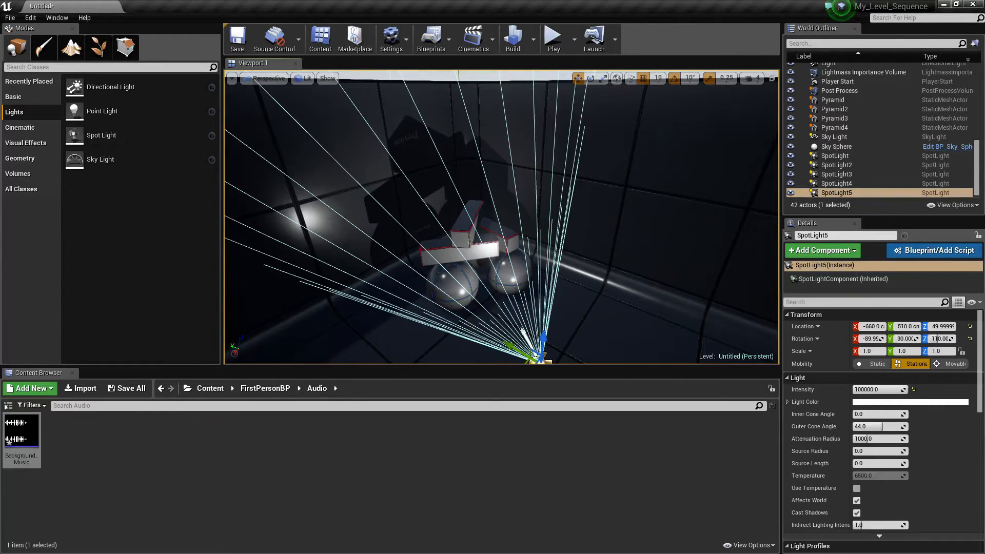
right_drag(661, 323, 659, 330)
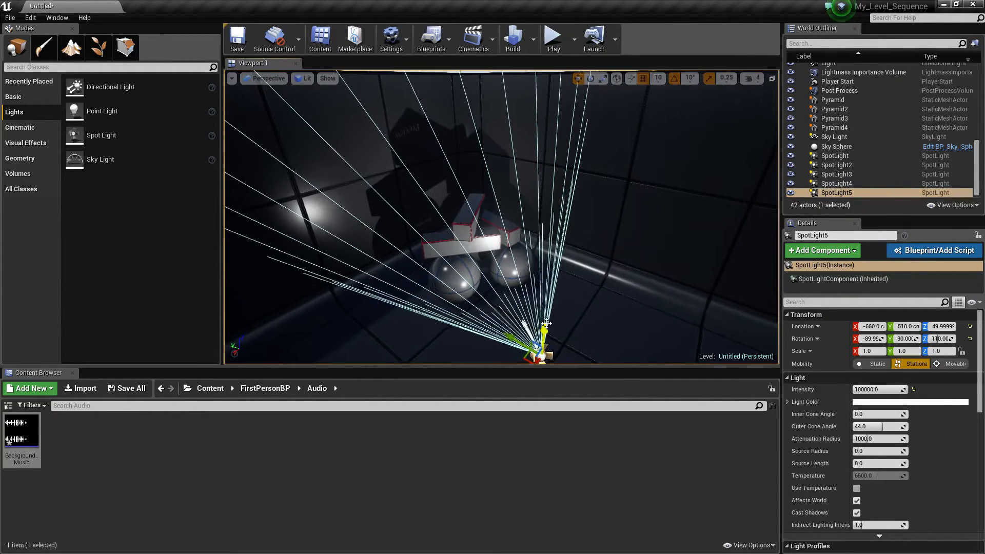
Change the spot light's color to a saturated blue with R 0.0, G 0.176, B 1.0.
click(859, 402)
click(665, 329)
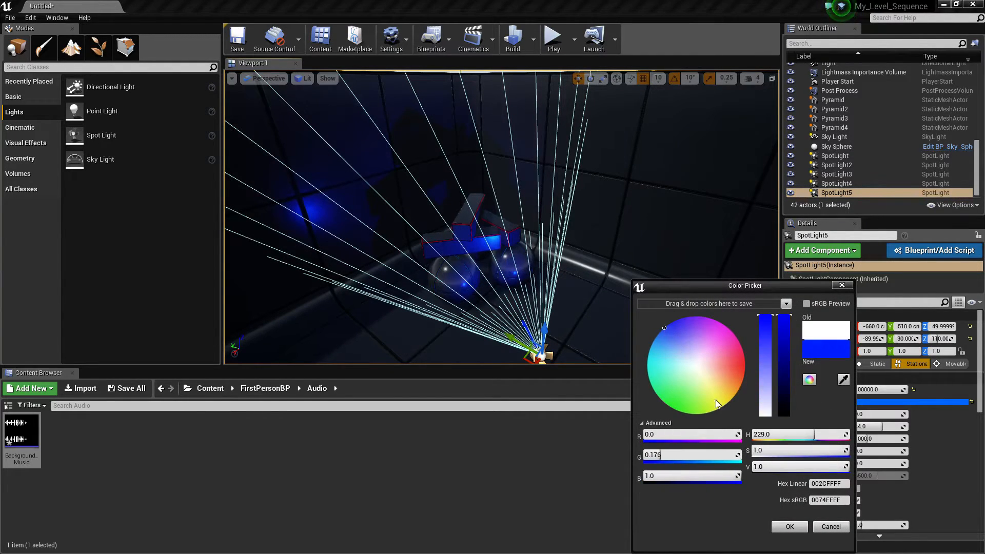
click(790, 527)
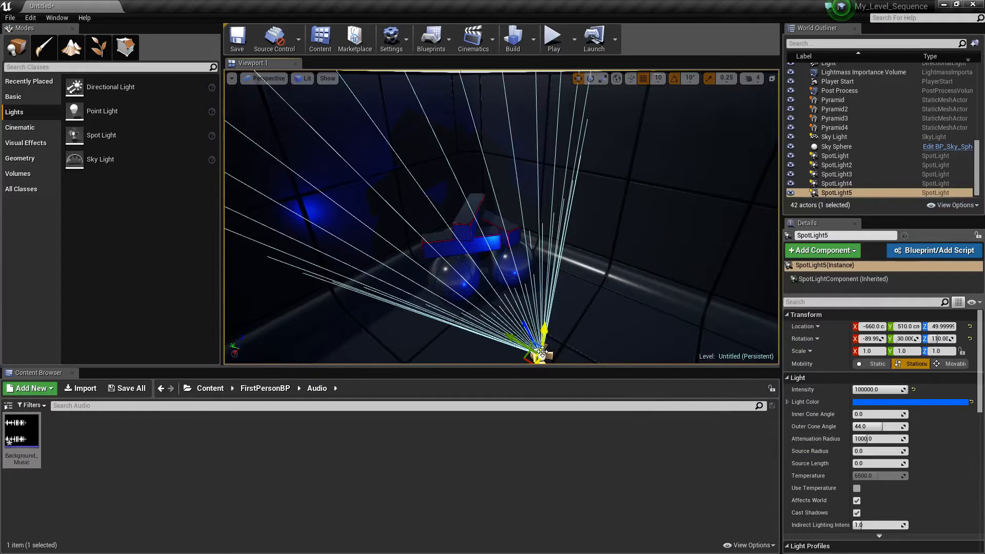
Duplicate the blue spot light to X -530, Y 710 and rotate the copy to about 170° around Z to cross the stack.
alt+drag(527, 357, 425, 351)
right_drag(466, 285, 460, 328)
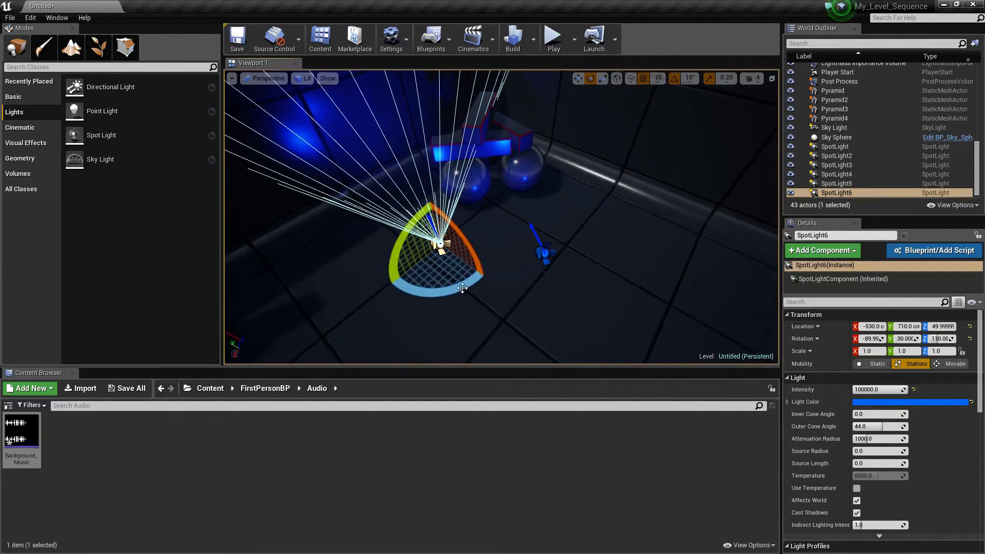
drag(439, 289, 384, 288)
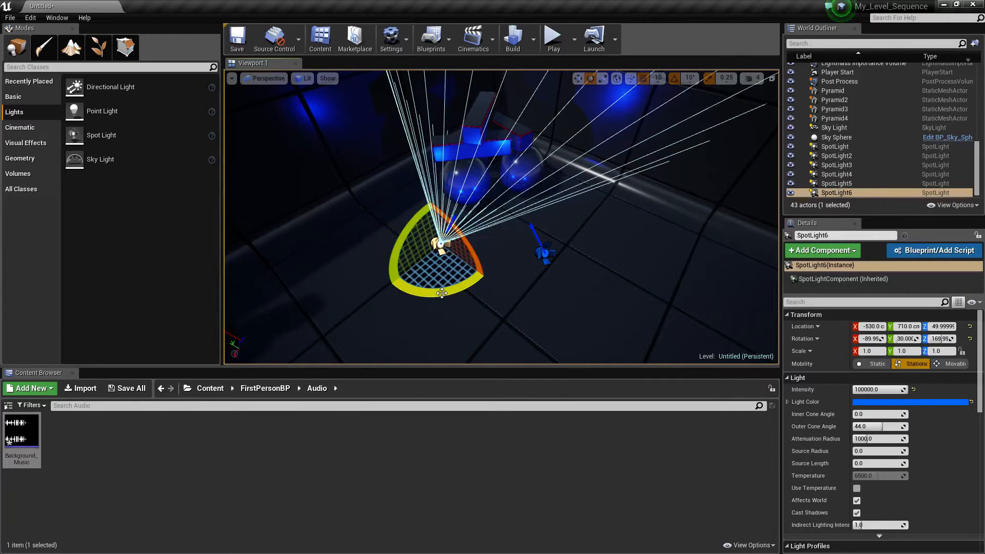
Change the duplicated spot light's color to a muted red with R 0.595, G 0.186, B 0.186.
click(890, 401)
drag(723, 400, 711, 396)
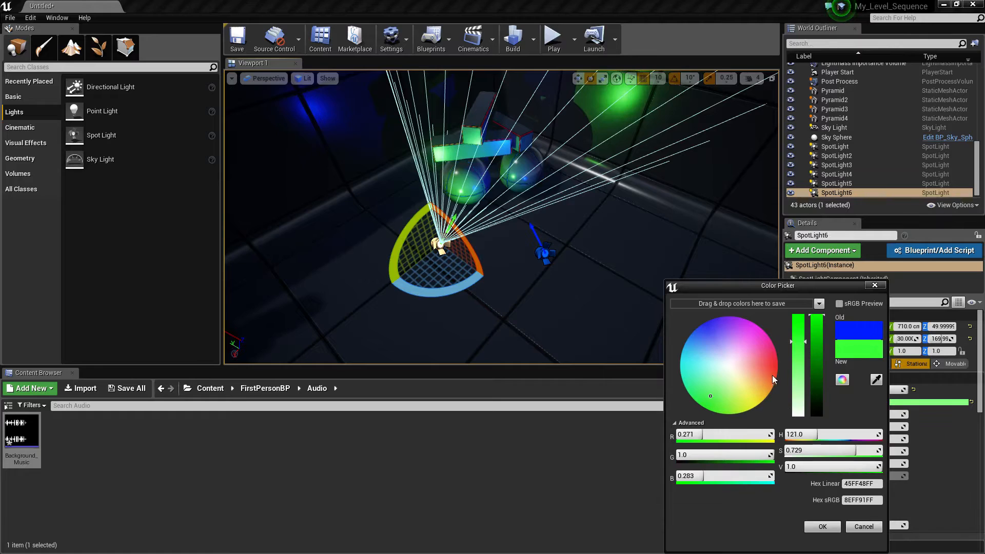
mouse_move(819, 363)
mouse_down()
mouse_move(818, 385)
mouse_move(809, 361)
mouse_up()
drag(744, 331, 762, 365)
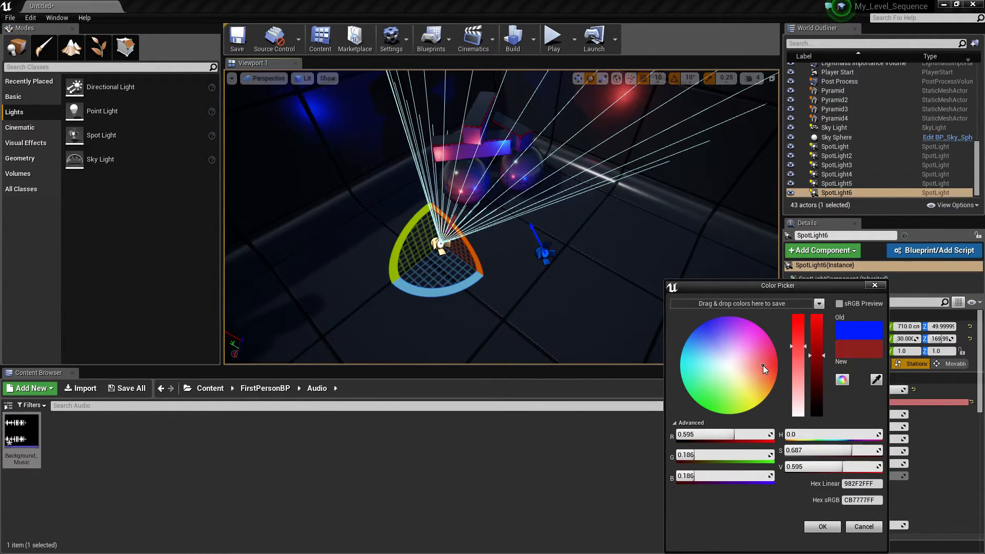
click(821, 526)
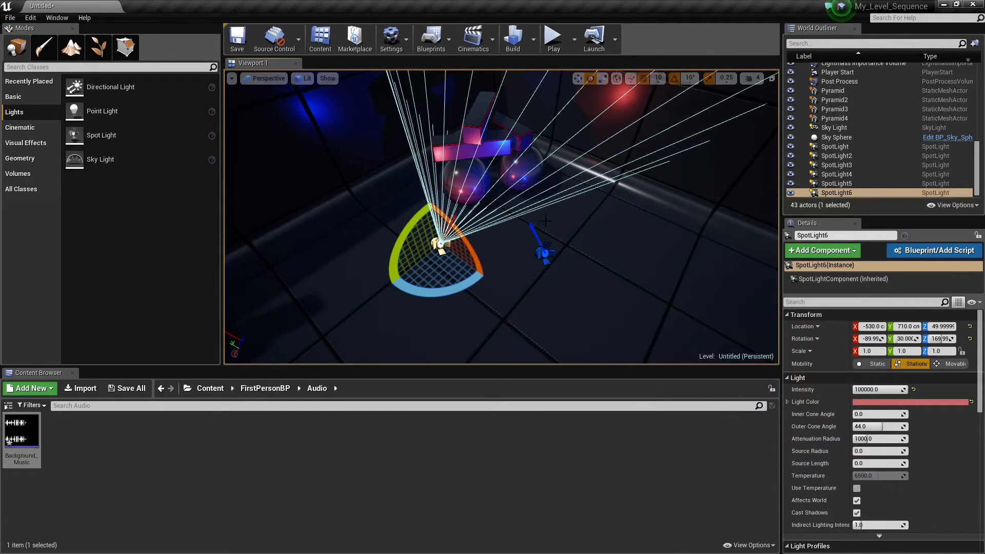
Move the lone ball near the standing red blocks along X to 835, close to the empty corner of the room.
key(w)
mouse_move(544, 216)
right_down()
mouse_move(545, 180)
mouse_move(545, 215)
right_up()
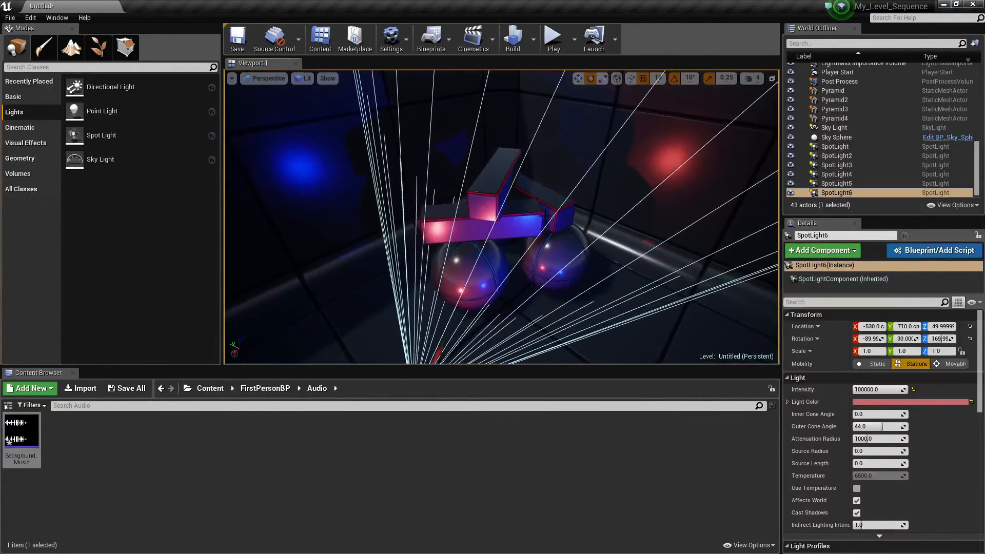
click(637, 294)
key(s)
right_drag(637, 294, 502, 303)
key(w)
click(552, 210)
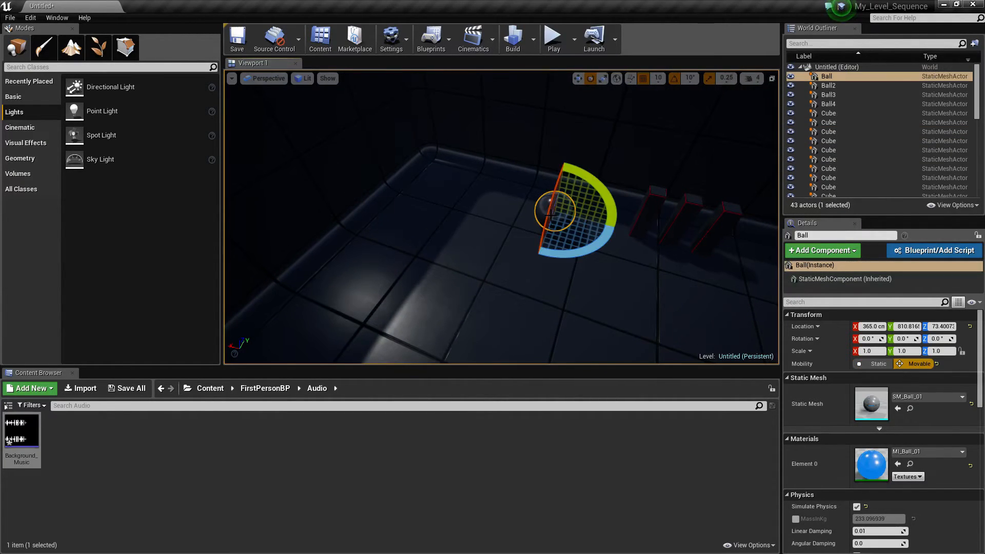
key(w)
drag(533, 206, 413, 187)
mouse_move(481, 235)
right_down()
mouse_move(447, 187)
mouse_move(436, 236)
mouse_move(415, 222)
mouse_move(287, 218)
mouse_move(252, 261)
mouse_move(223, 256)
mouse_move(249, 243)
mouse_move(230, 259)
mouse_move(205, 233)
mouse_move(410, 228)
mouse_move(436, 261)
mouse_move(413, 231)
right_up()
key(d)
key(s)
key(d)
key(a)
key(w)
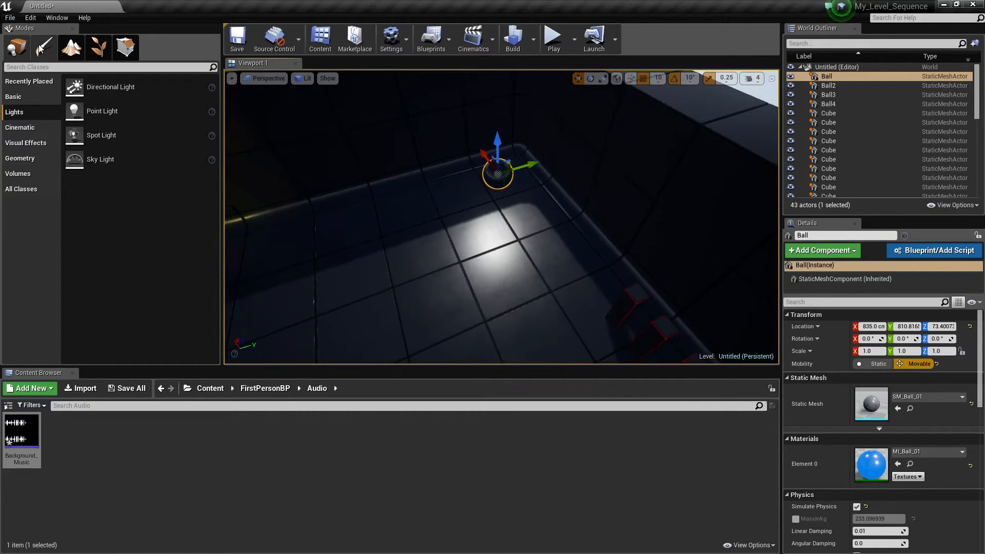
Save the level as Awesomeness in the Content folder.
click(10, 19)
click(36, 102)
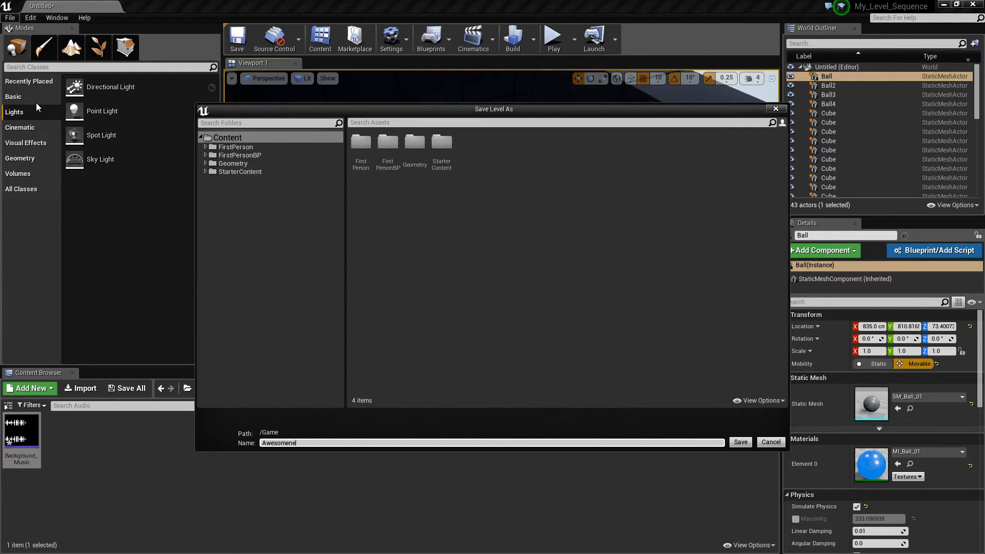
key(Return)
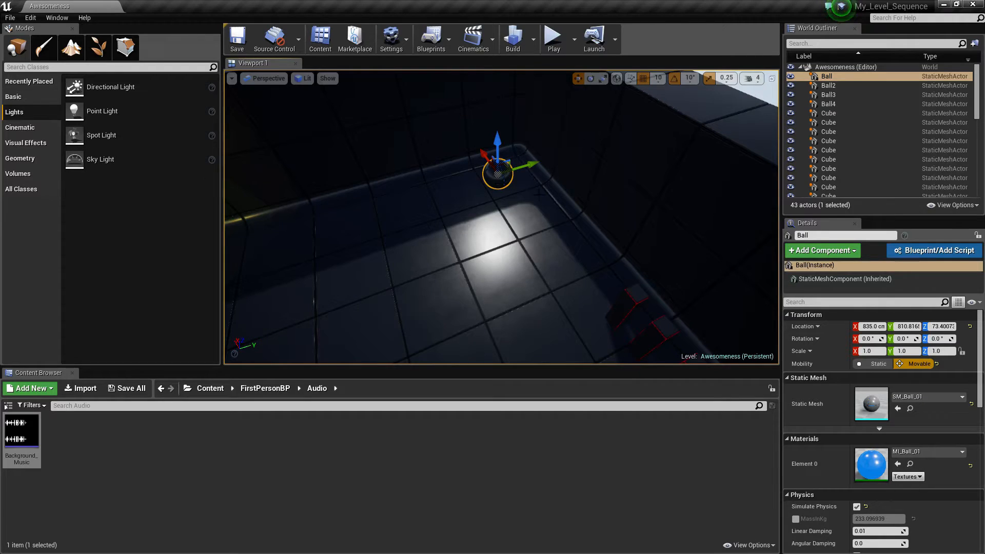
Add a level sequence named Level_Sequence_Music_Video, saved in the Content folder.
right_drag(539, 194, 542, 175)
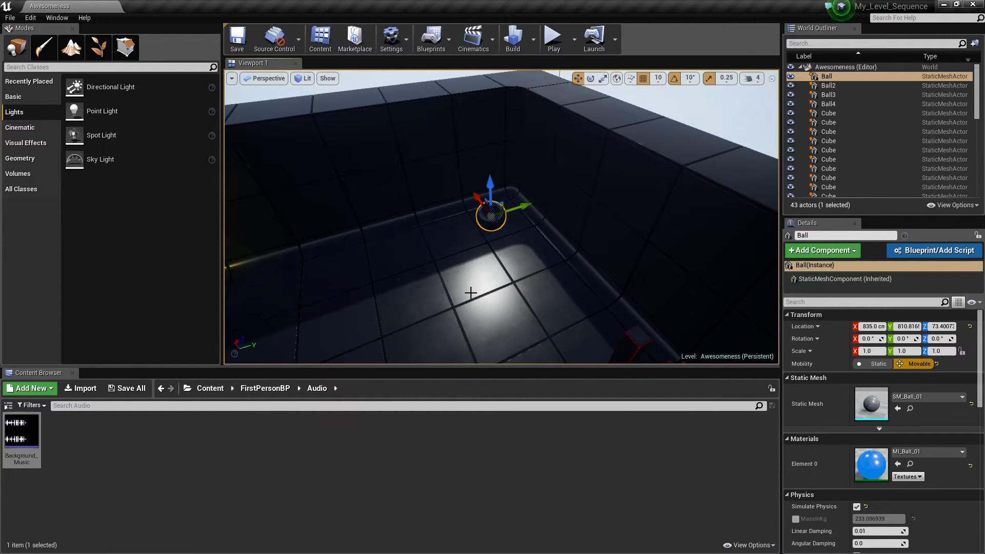
right_drag(451, 226, 441, 234)
right_drag(620, 294, 610, 271)
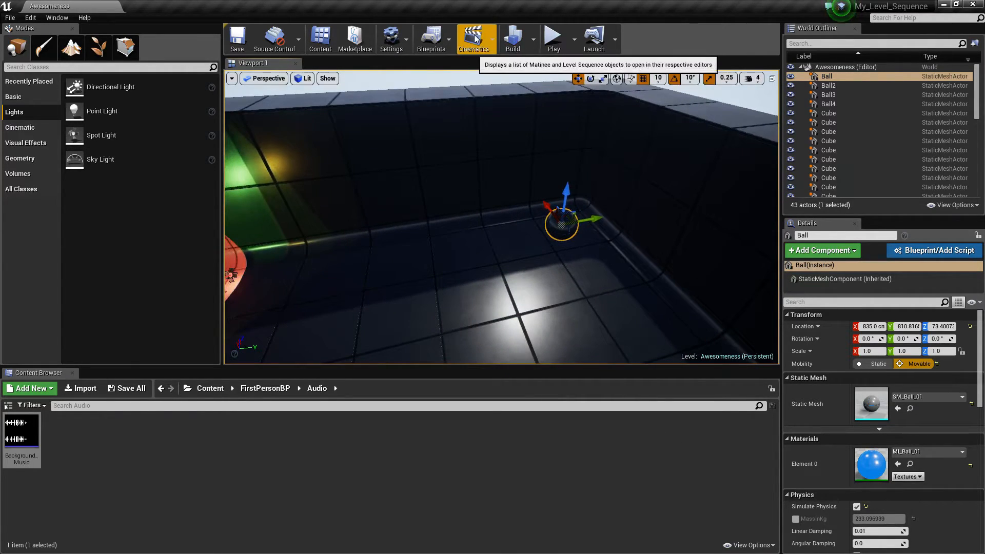
click(490, 37)
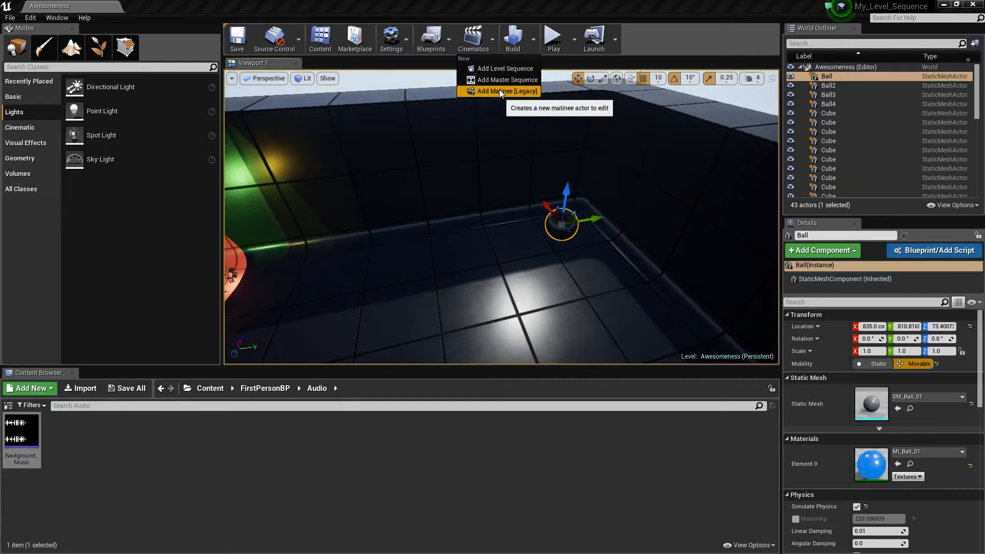
click(509, 70)
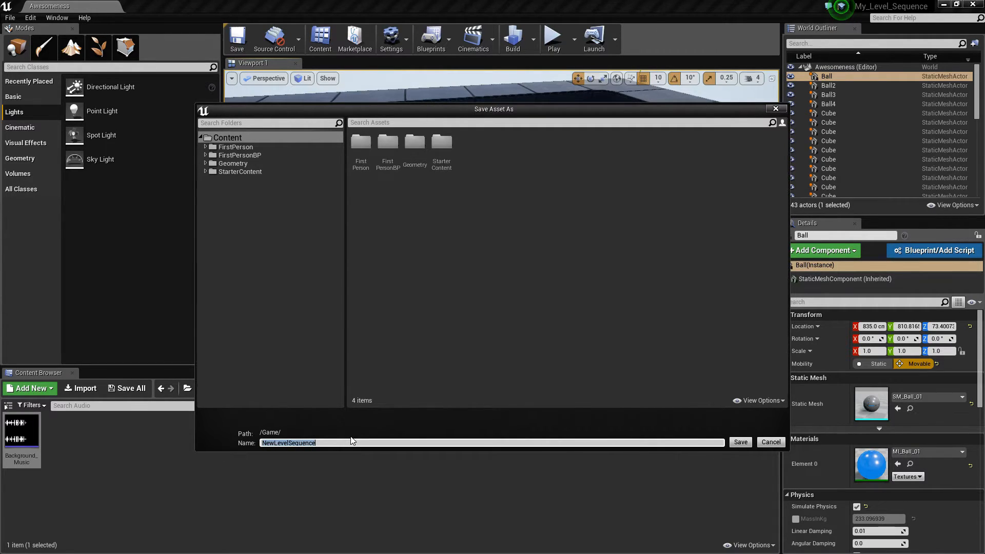
text(Le)
key(Return)
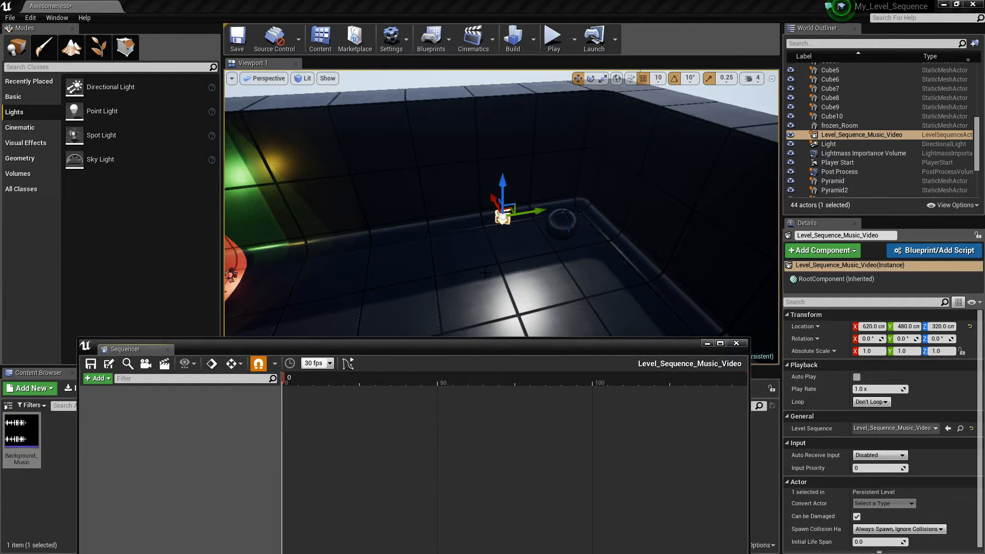
Move the level sequence actor away from the ball to X 450, Y 280.
drag(508, 210, 445, 265)
right_drag(523, 251, 544, 282)
key(w)
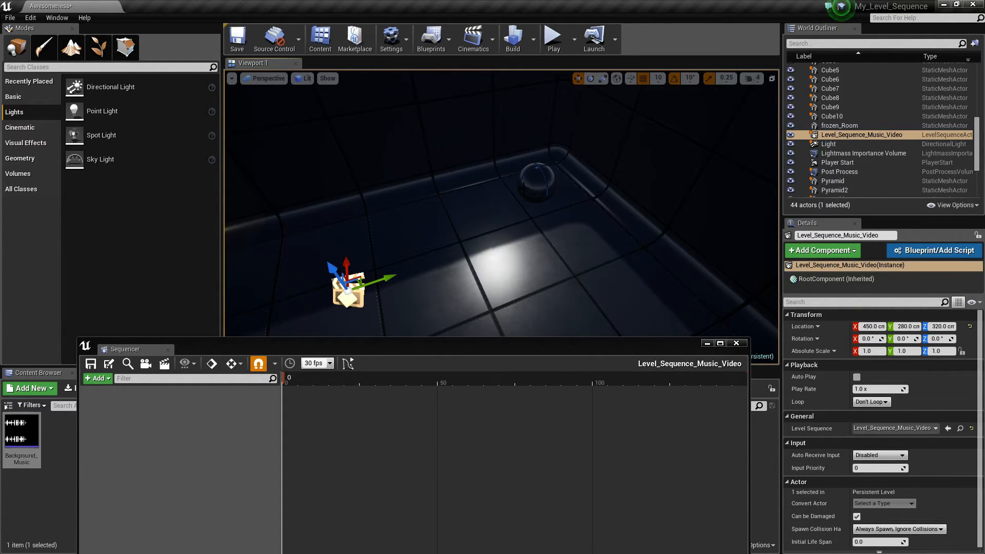
Add the ball in the corner to the level sequence as an animated actor.
click(537, 185)
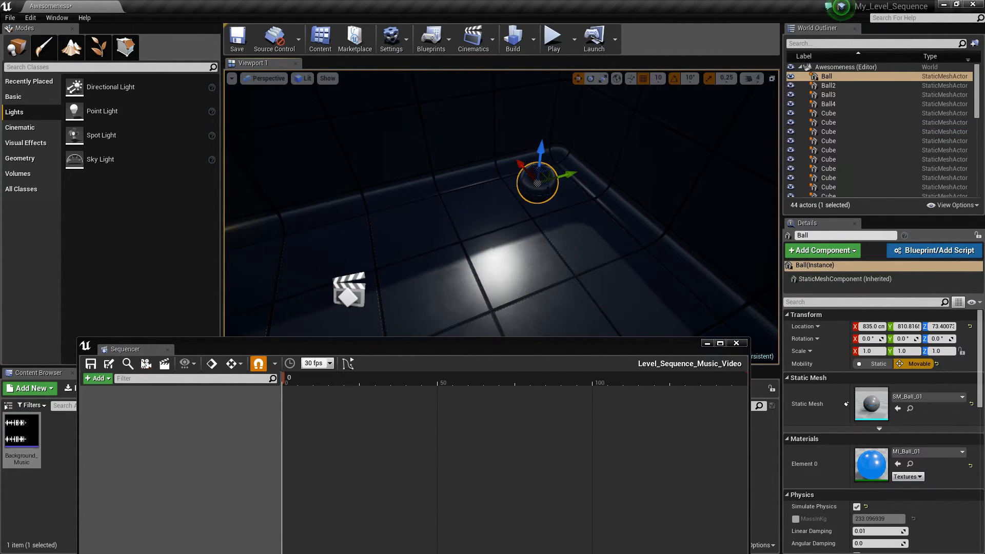
click(97, 378)
mouse_move(107, 390)
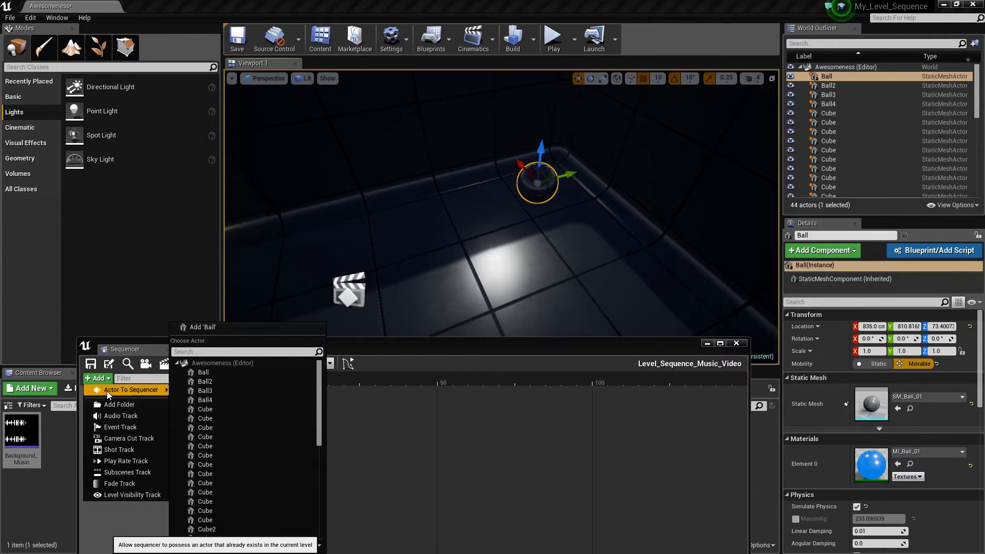
click(207, 329)
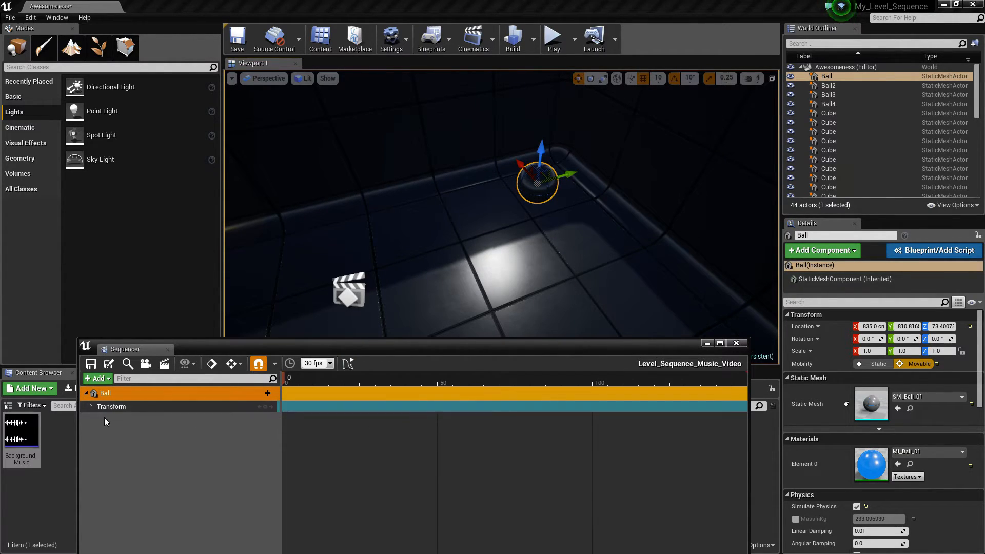
Expand the ball's Transform track and key its location at frame 0.
click(88, 406)
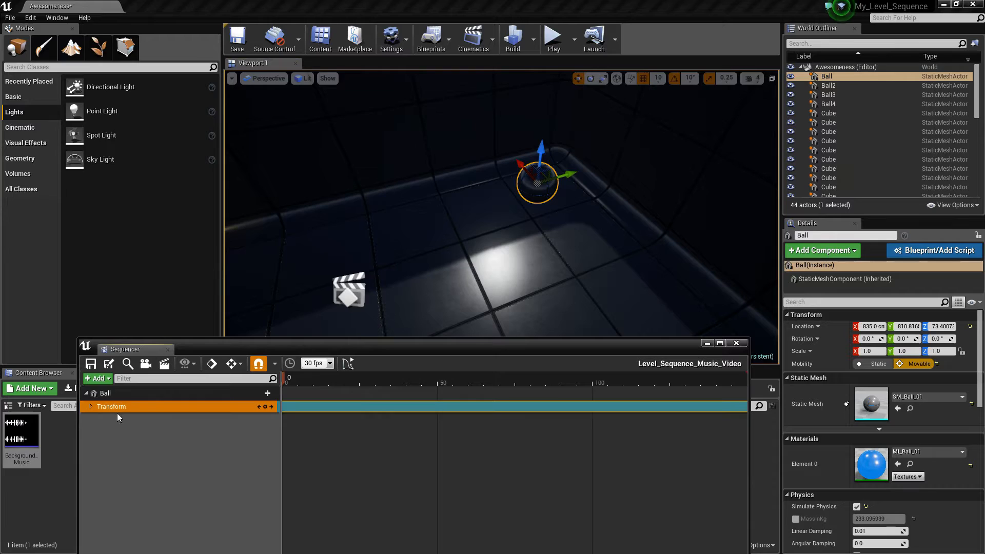
click(90, 406)
click(266, 418)
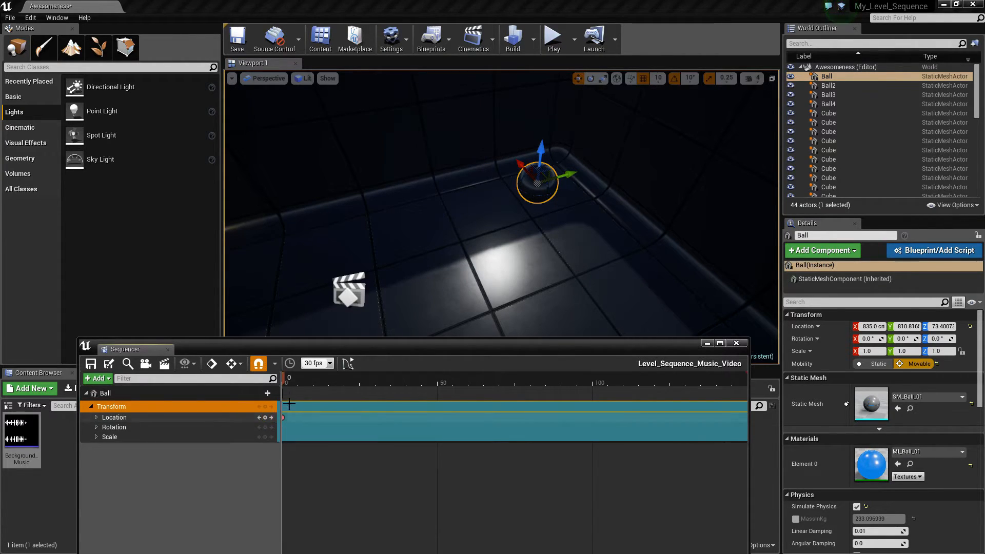
At frame 25, slide the ball along Y to about 590.8 and key its location.
click(359, 383)
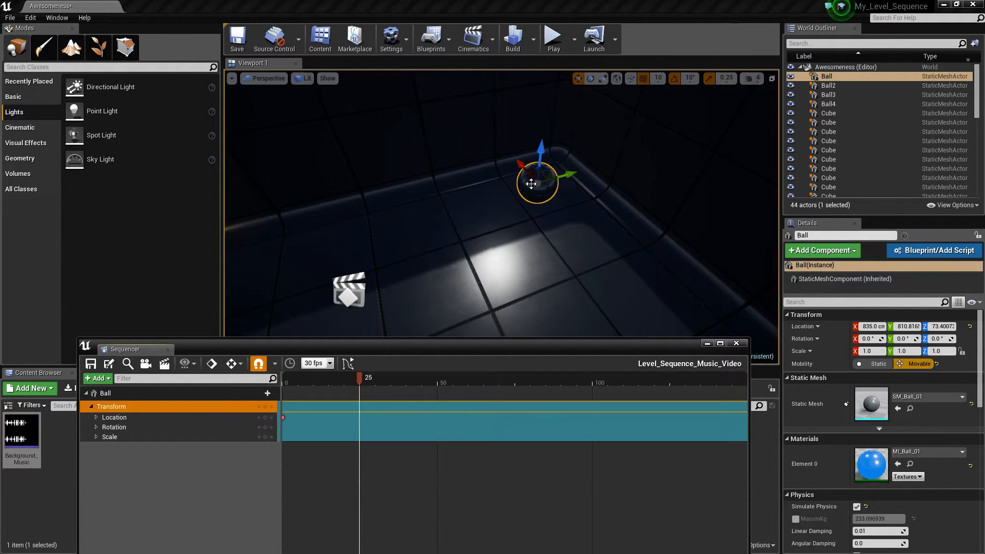
drag(531, 184, 470, 202)
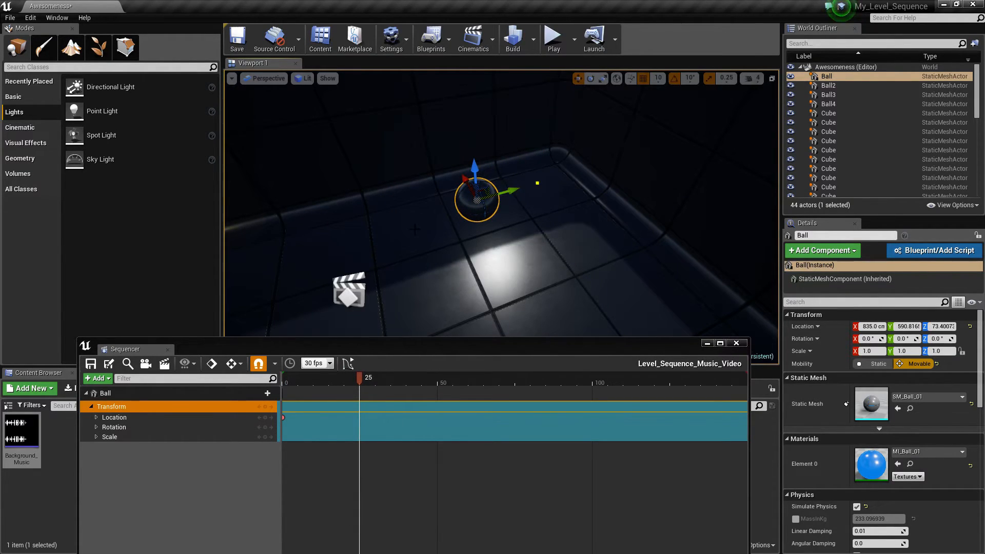
click(267, 417)
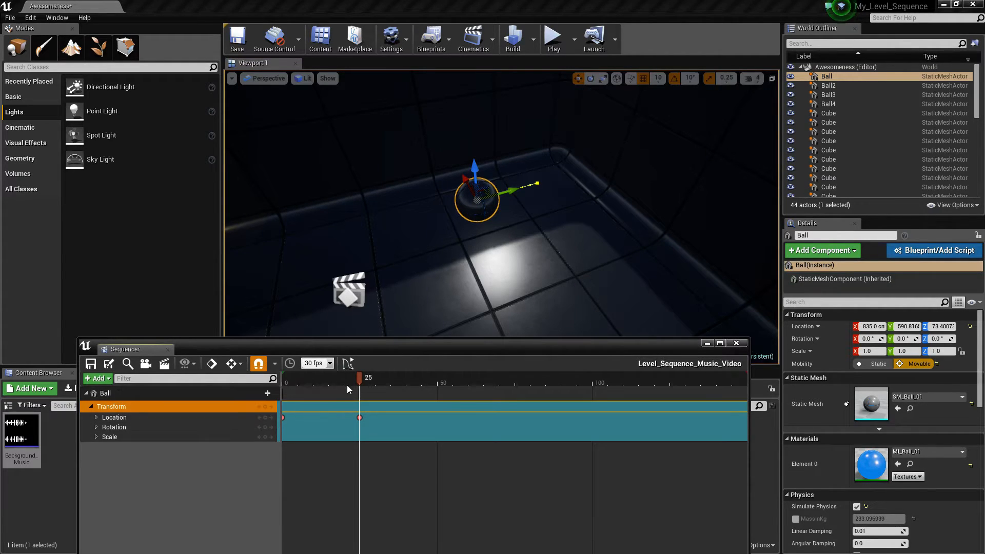
mouse_move(464, 177)
mouse_down()
mouse_move(493, 228)
mouse_move(466, 181)
mouse_up()
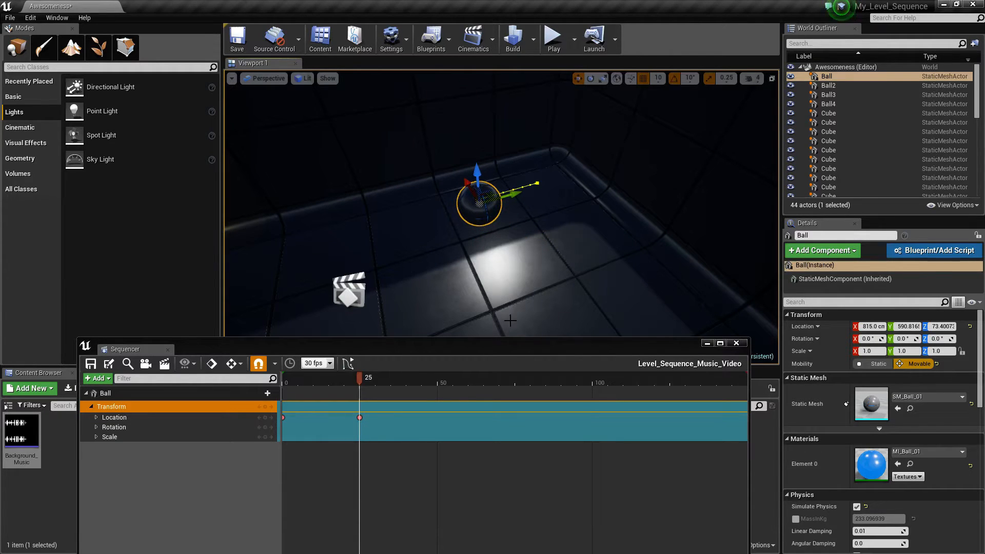
key(ctrl+z)
At frame 50, slide the ball along X to 665 and key its location.
drag(359, 377, 438, 381)
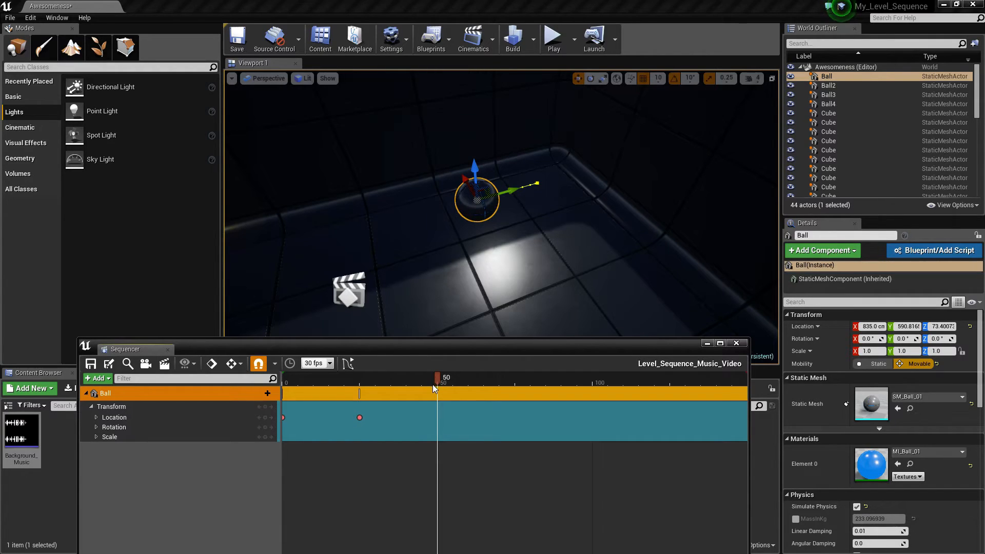
drag(468, 181, 490, 226)
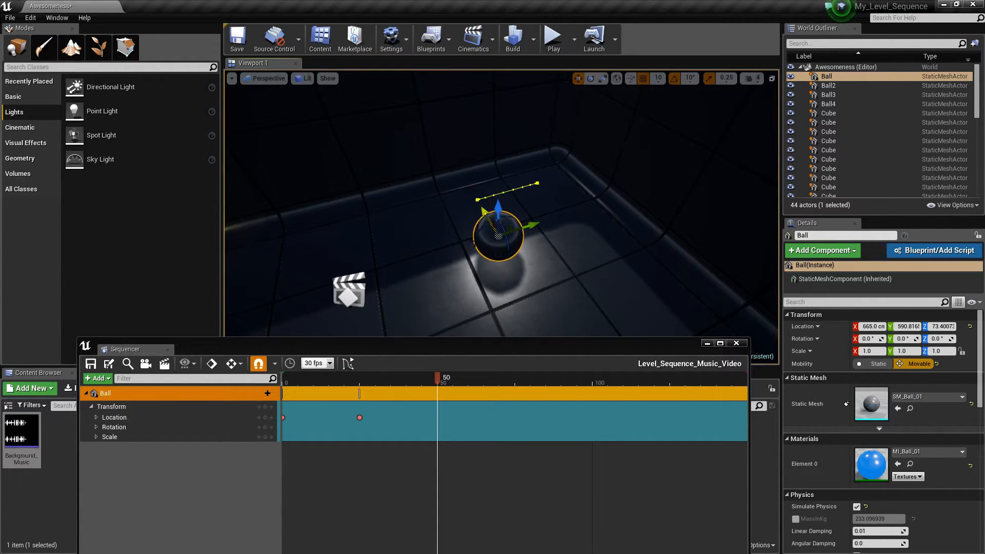
click(265, 417)
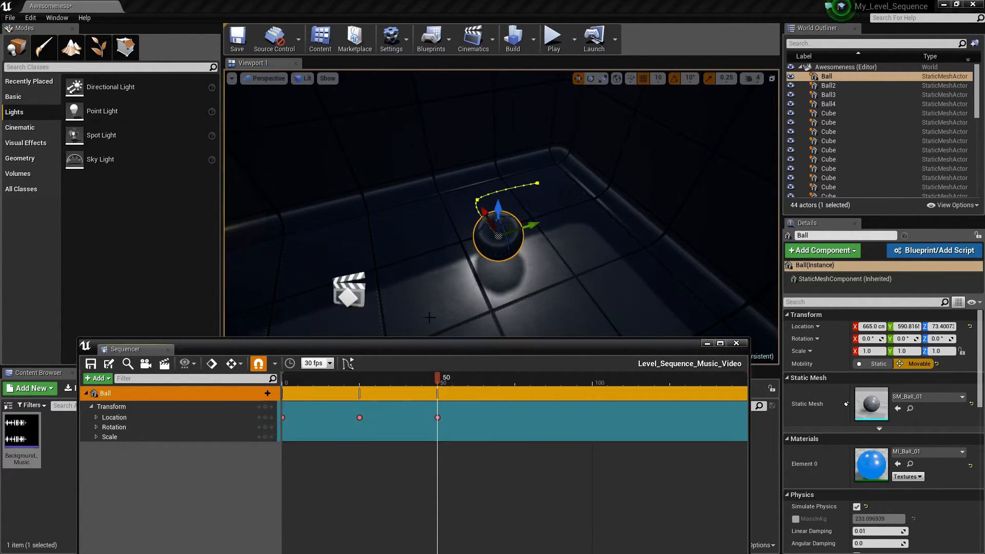
drag(534, 224, 587, 228)
key(ctrl+z)
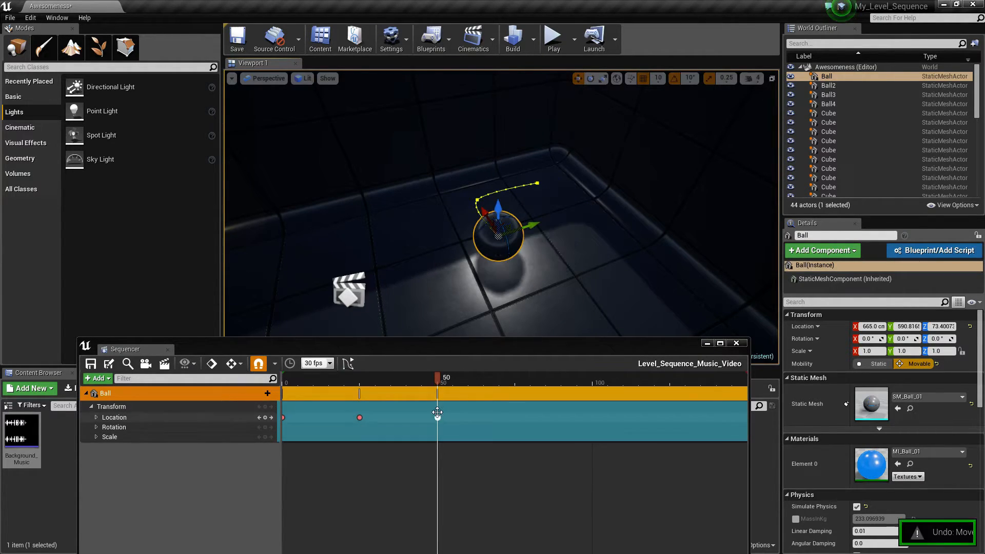
mouse_move(437, 378)
mouse_down()
mouse_move(510, 379)
mouse_move(439, 382)
mouse_up()
drag(532, 225, 580, 209)
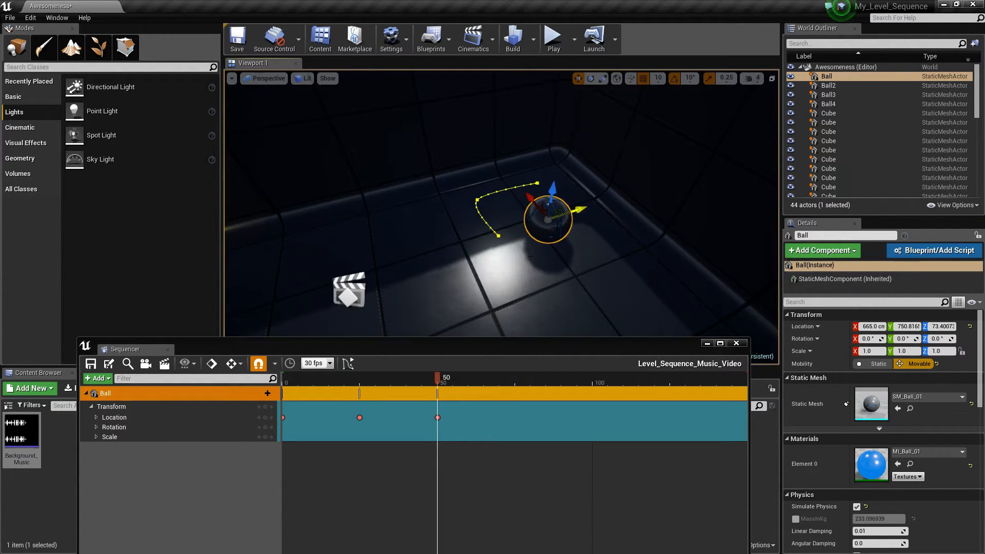
At frame 75, slide the ball along Y to about 810.8 and key its location.
drag(440, 378, 513, 281)
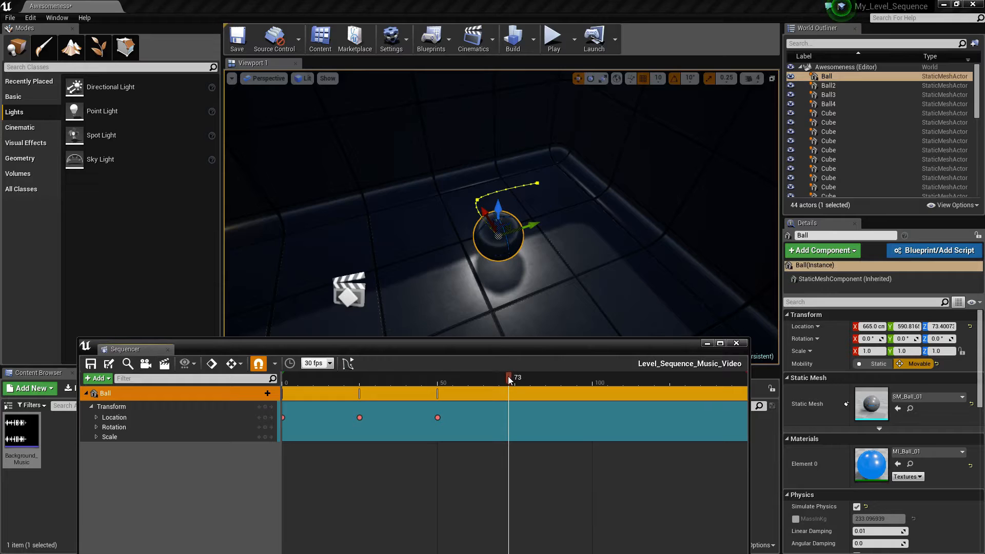
drag(513, 379, 515, 380)
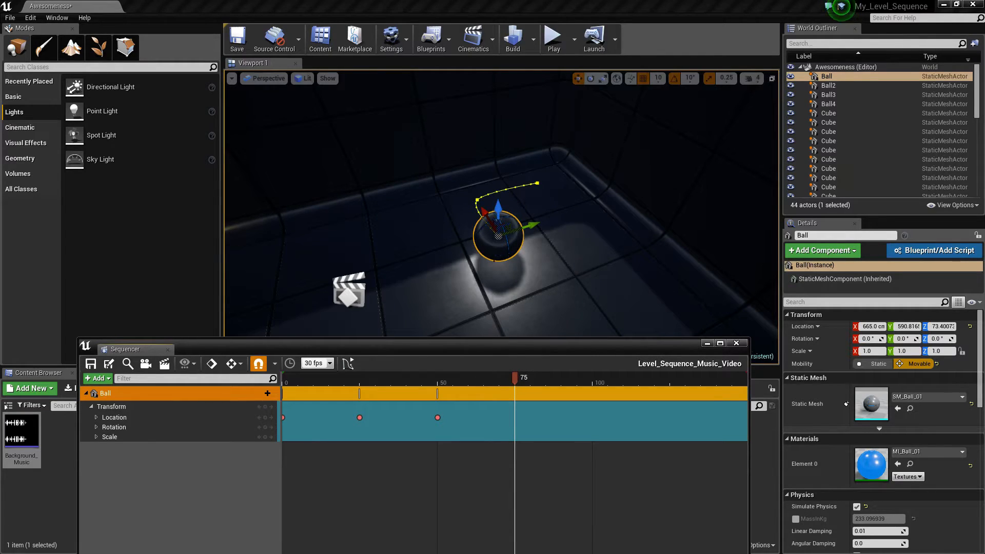
drag(529, 225, 594, 219)
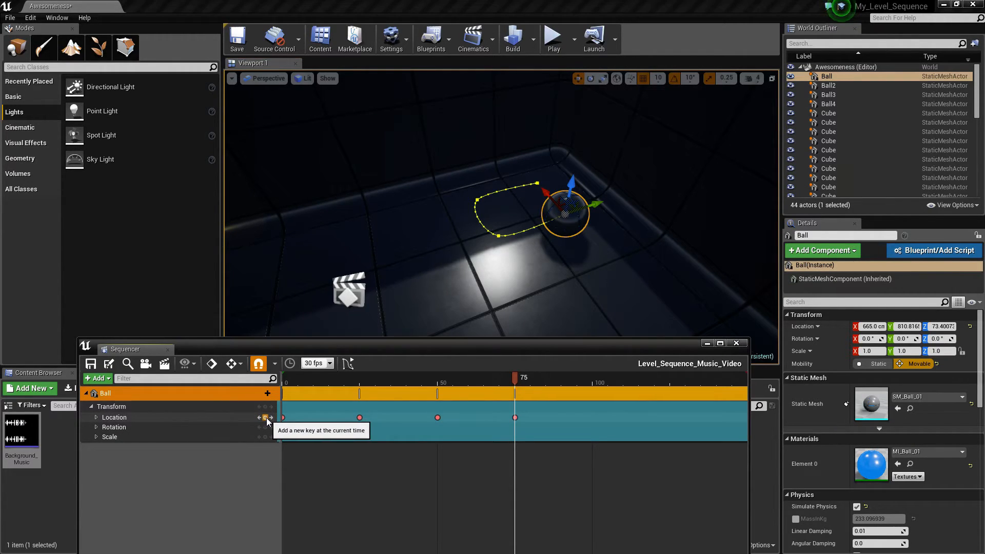
click(265, 418)
Copy the ball's frame 0 location key to frame 100 and save the level sequence.
drag(514, 377, 592, 378)
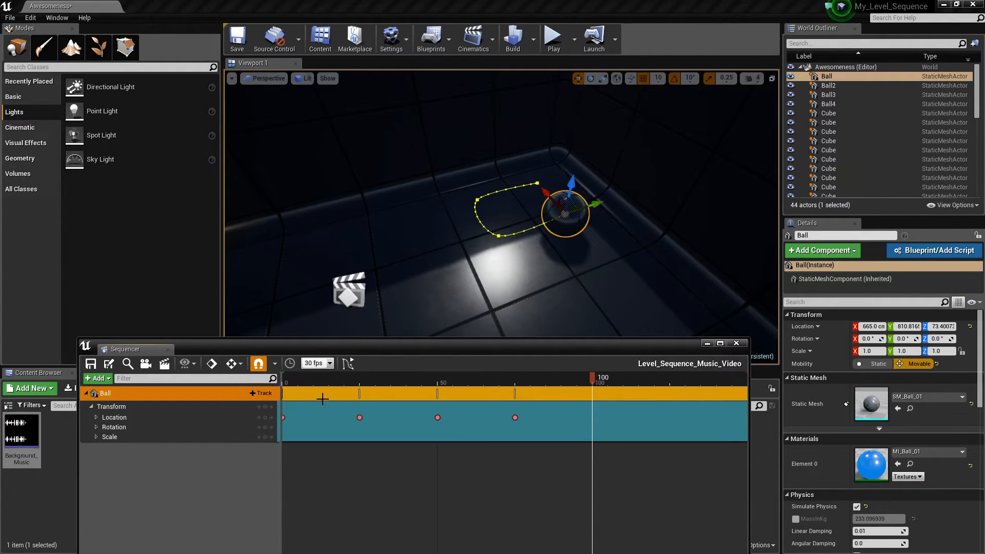
click(284, 418)
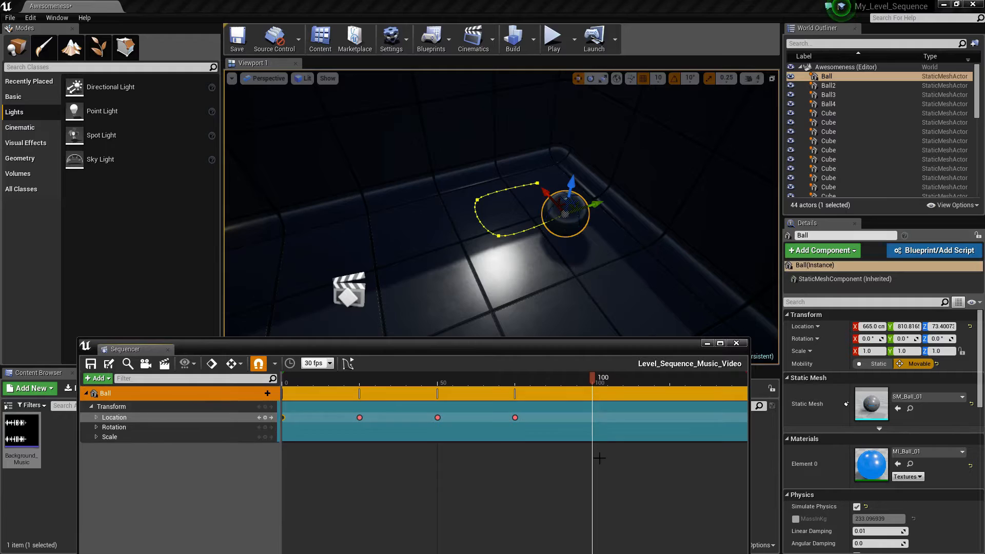
key(ctrl+v)
drag(590, 377, 375, 371)
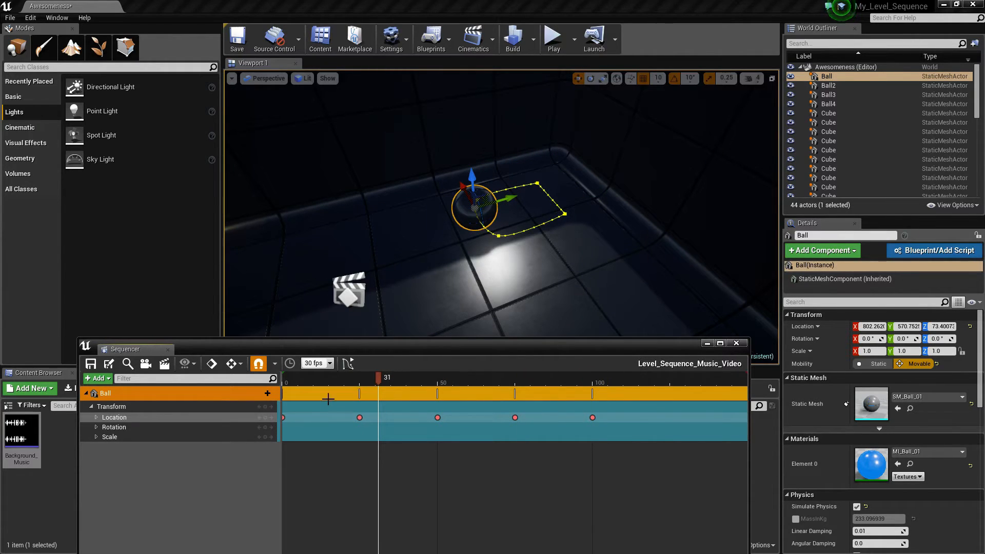
click(92, 365)
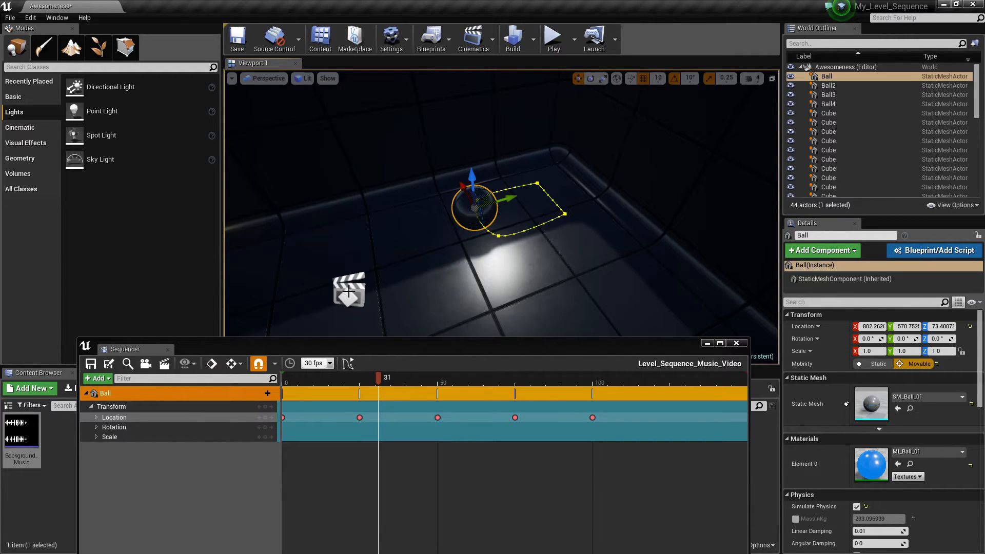
Select the Level_Sequence_Music_Video actor and raise it above the room to Z 1040.
click(349, 291)
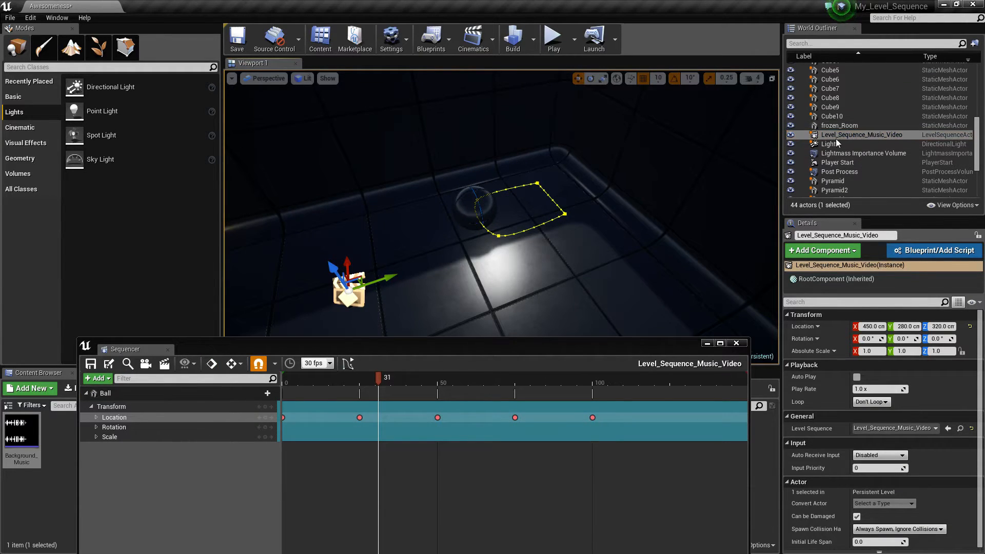
right_drag(460, 267, 405, 266)
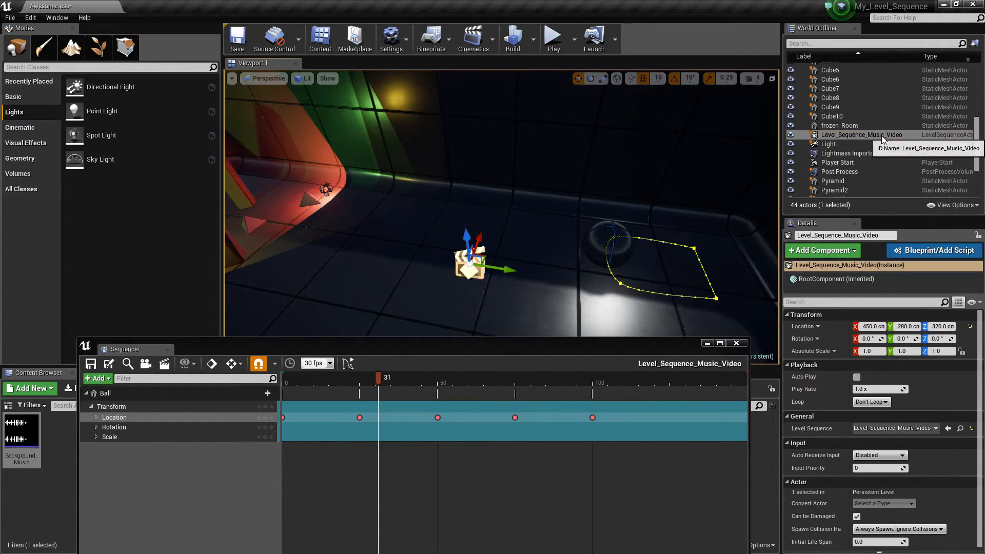
double_click(847, 136)
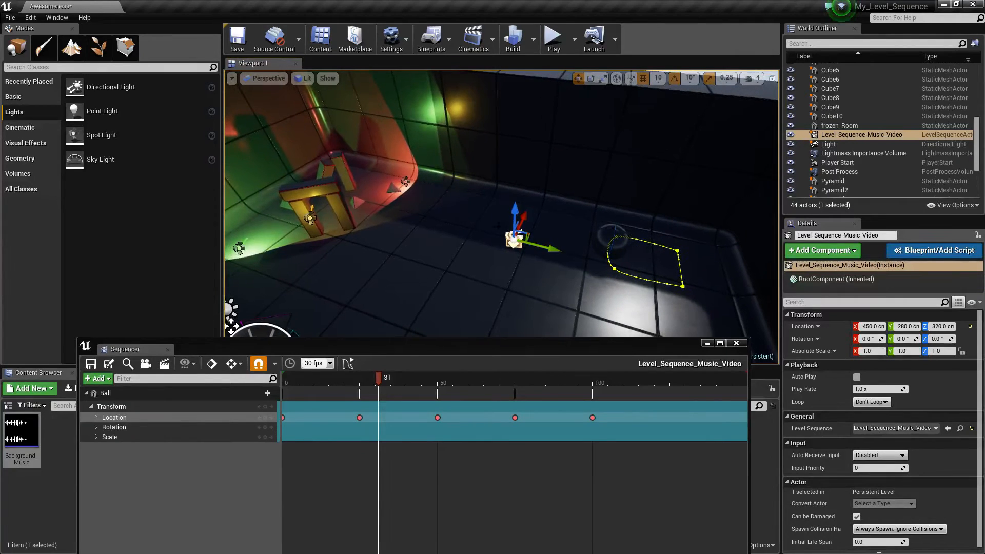
right_drag(517, 217, 483, 201)
shift+drag(483, 242, 482, 139)
right_drag(482, 243, 595, 261)
key(w)
key(s)
right_drag(541, 226, 575, 123)
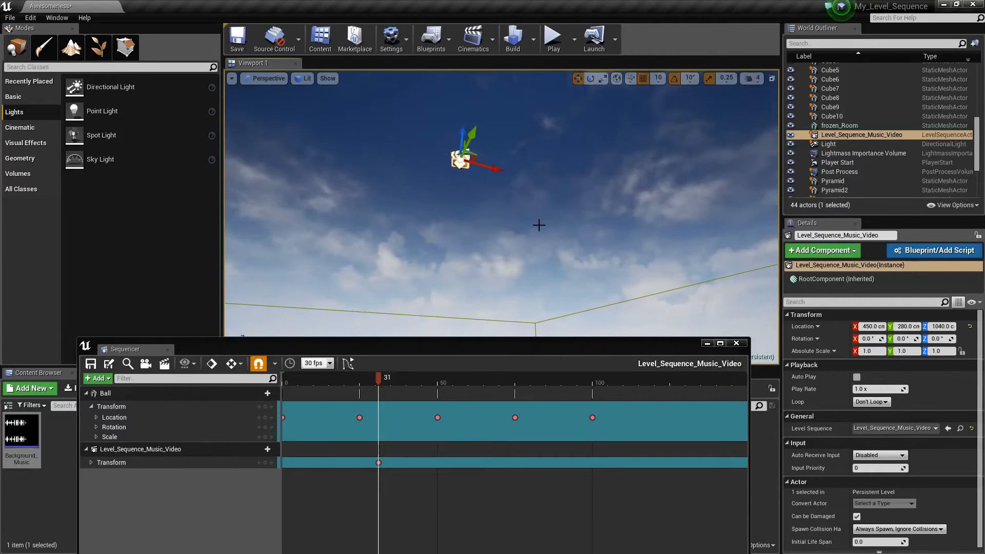
Enable Auto Play on the level sequence actor and set its Loop option to Loop Indefinitely.
click(472, 179)
click(459, 160)
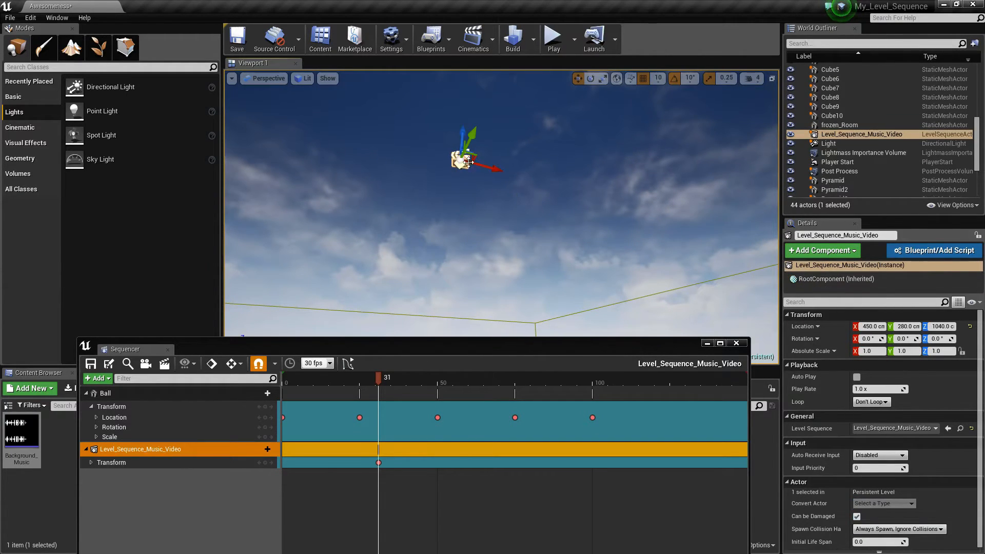
click(856, 377)
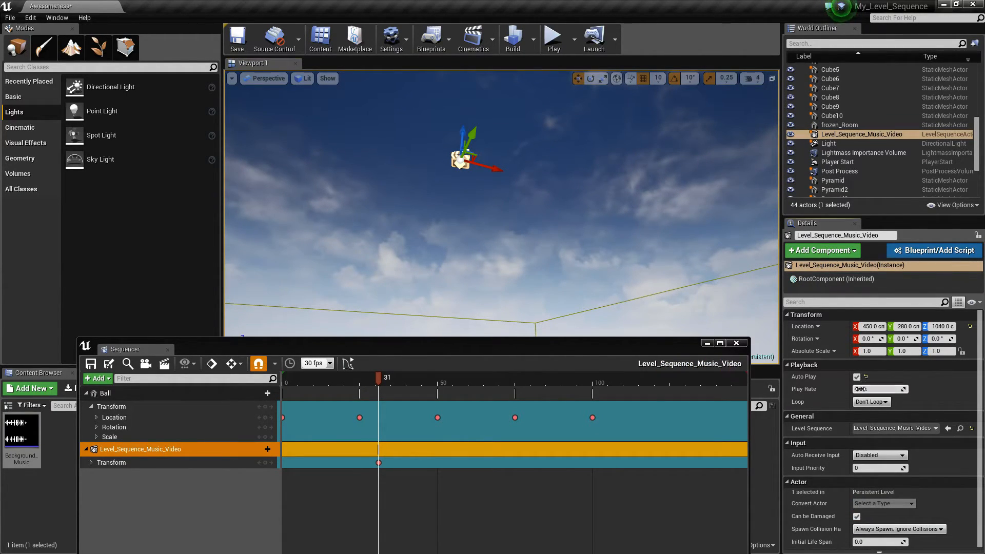
click(865, 406)
click(868, 419)
Play the level to check the ball's looping animation, and stop the play session.
right_drag(627, 259, 718, 328)
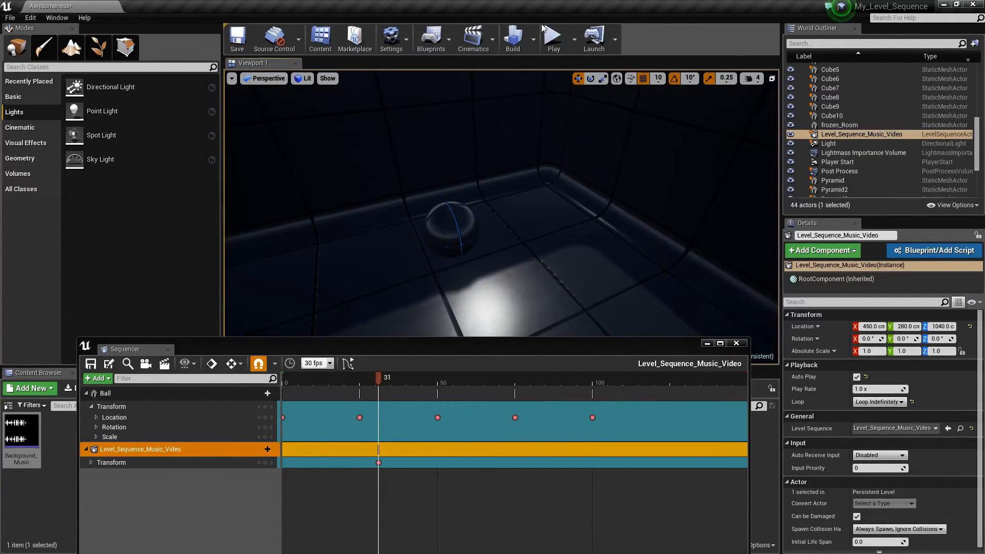
click(554, 38)
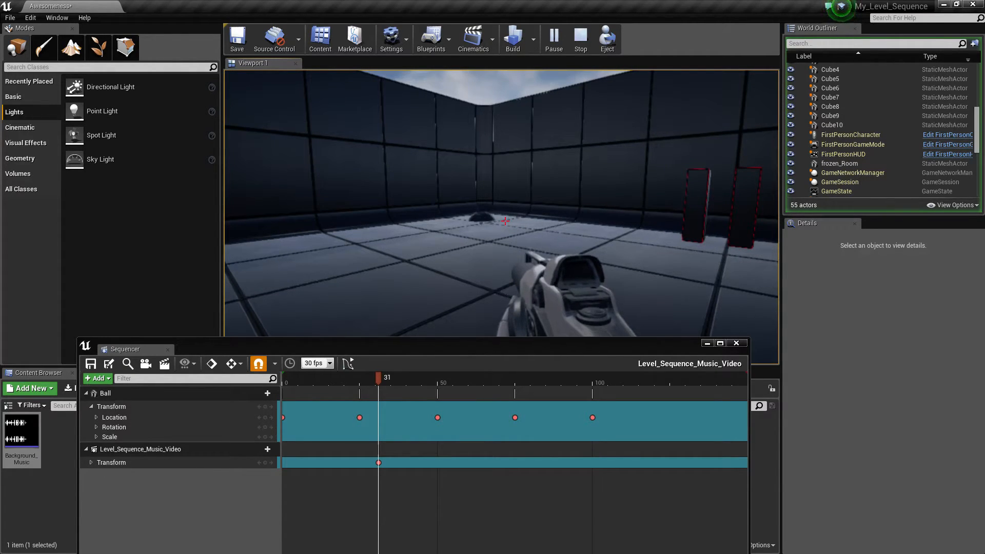
key(Escape)
Add a folder named Ball_Jumping to the level sequence.
right_drag(570, 164, 710, 163)
key(w)
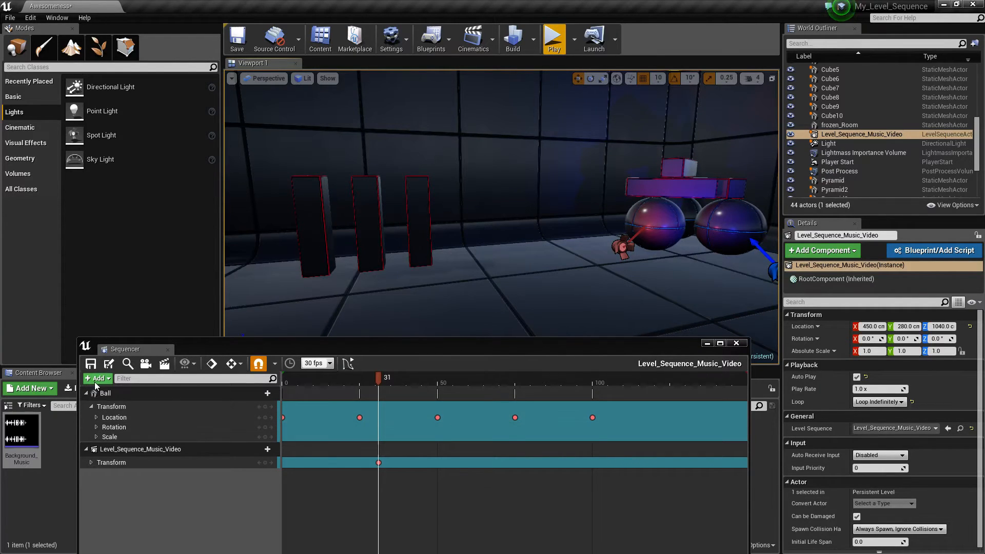
click(110, 379)
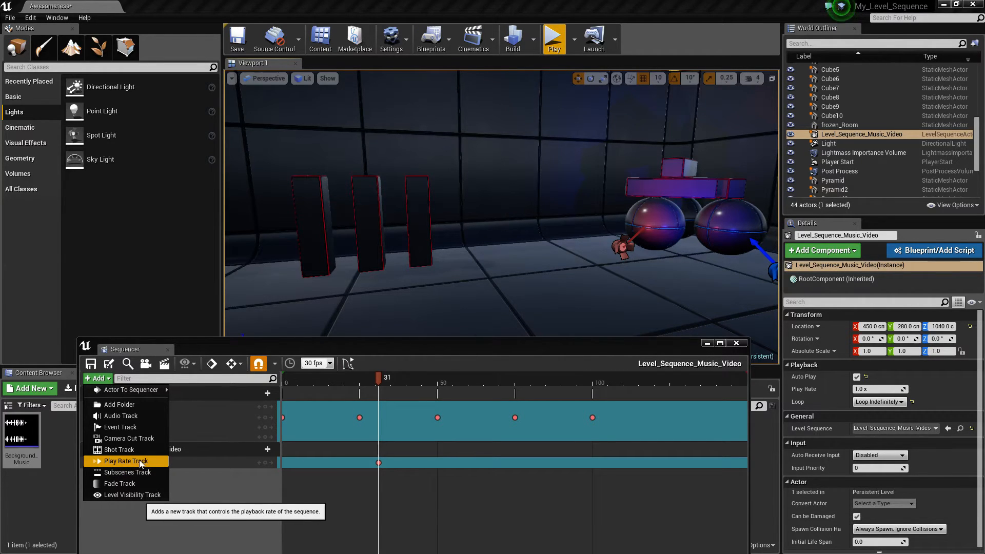
click(135, 407)
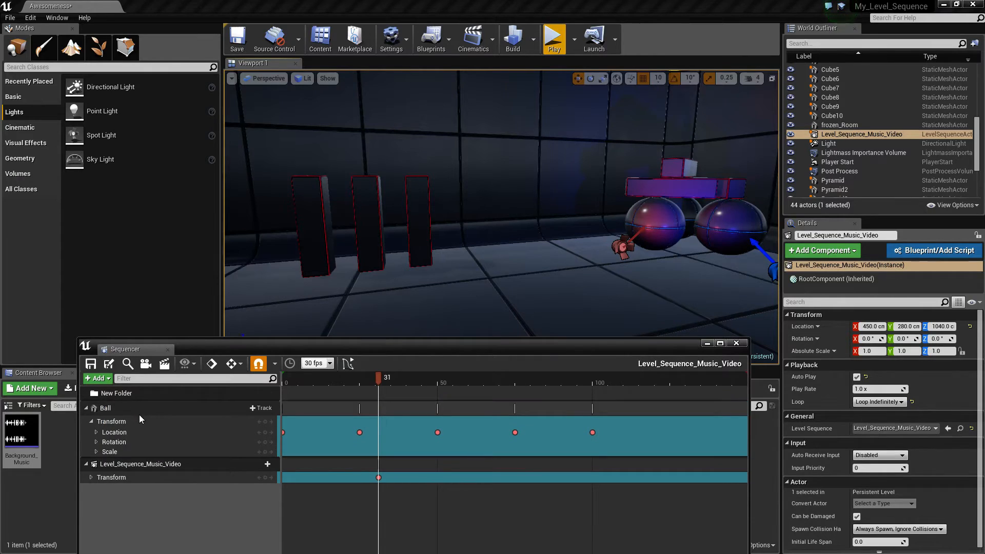
double_click(114, 393)
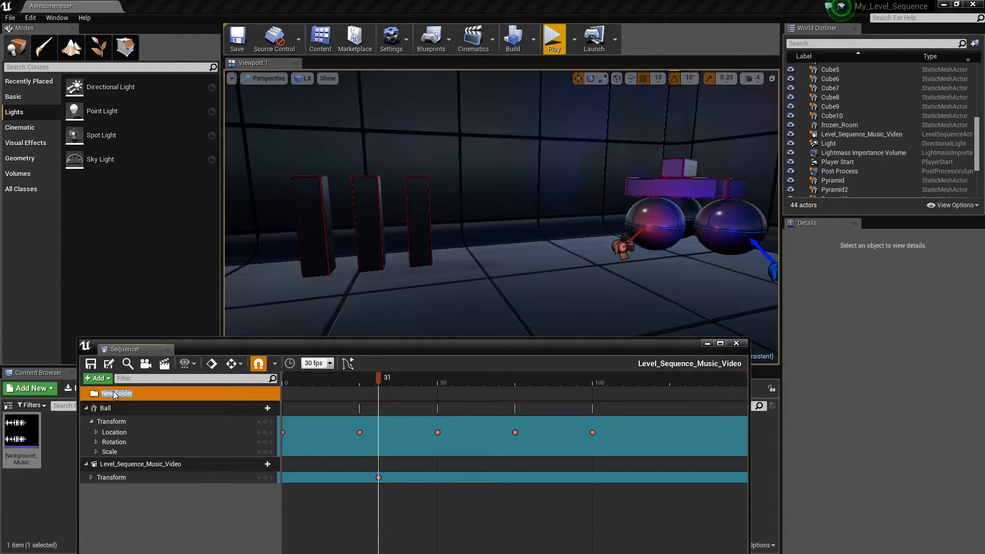
text(OP)
Collapse the Ball track and move it into the Ball_Jumping folder.
click(87, 408)
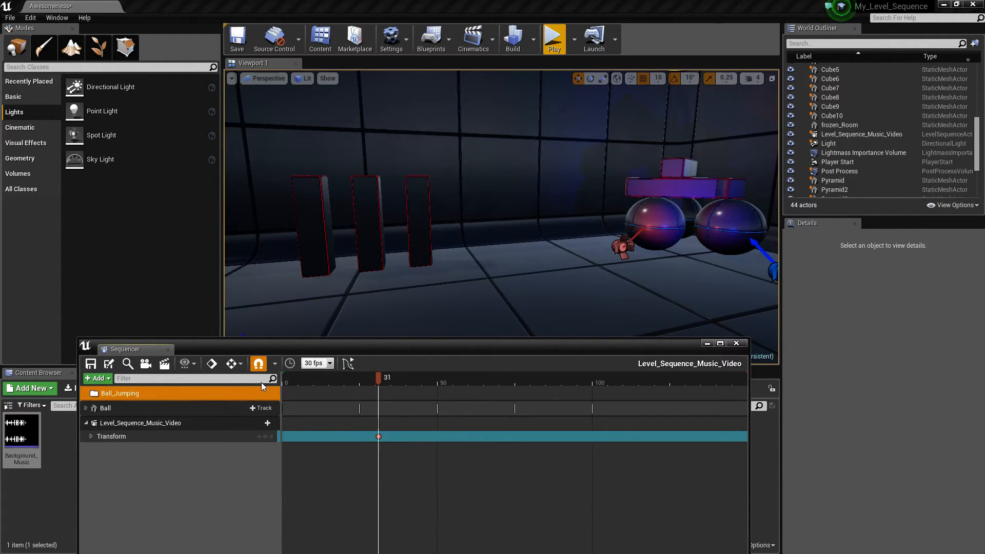
right_drag(383, 296, 205, 272)
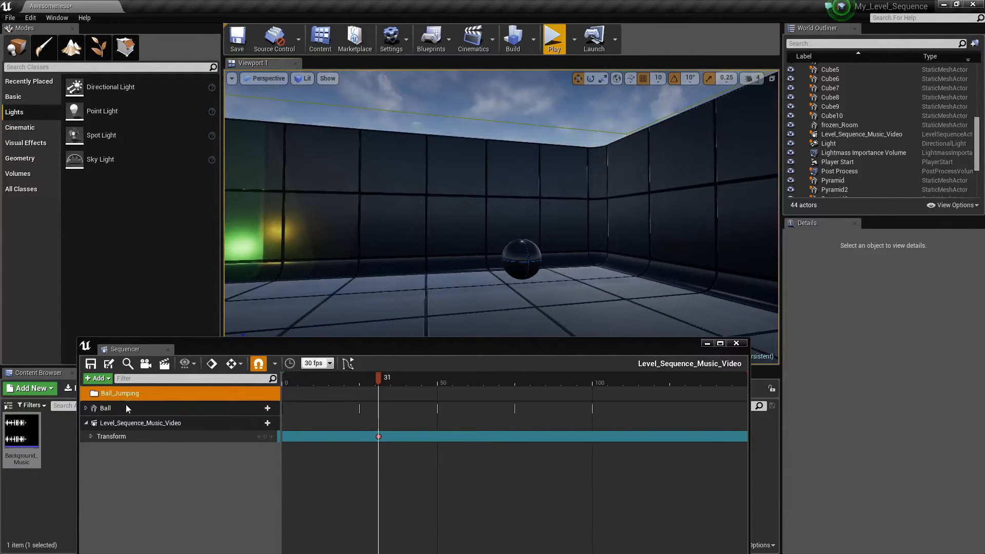
drag(115, 408, 116, 392)
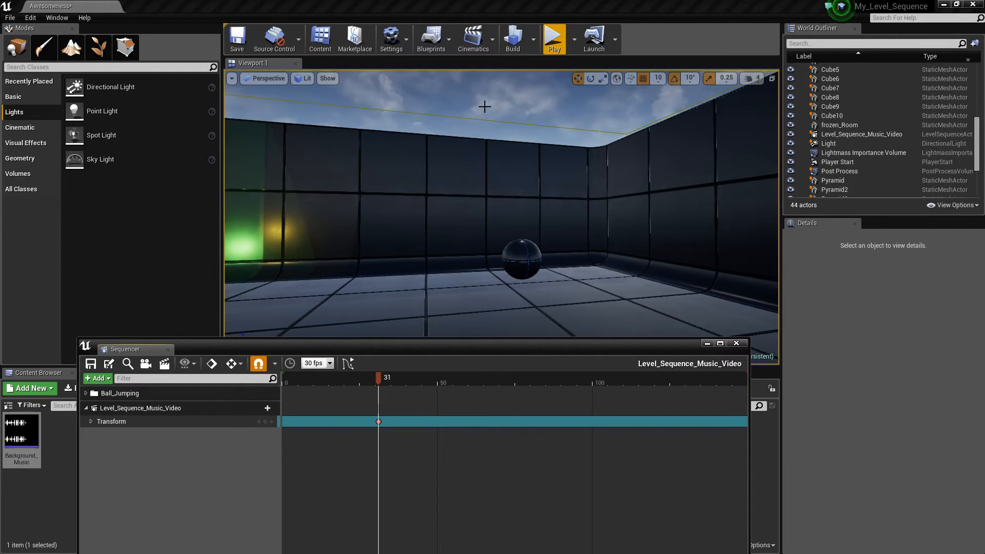
Play-test the level while firing a few projectiles to check the foldered ball animation, and end the session.
click(554, 39)
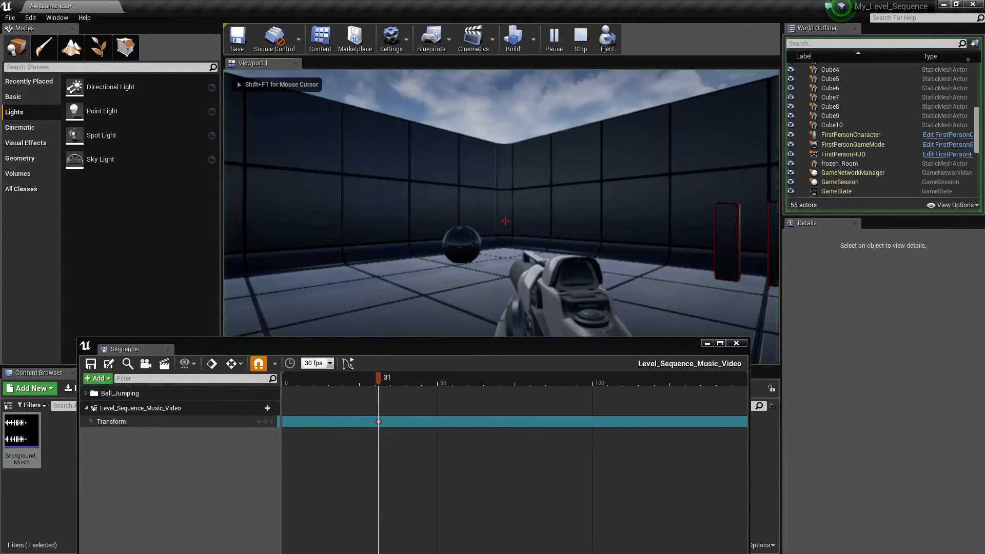
click(505, 221)
click(505, 221)
click(505, 221)
click(505, 222)
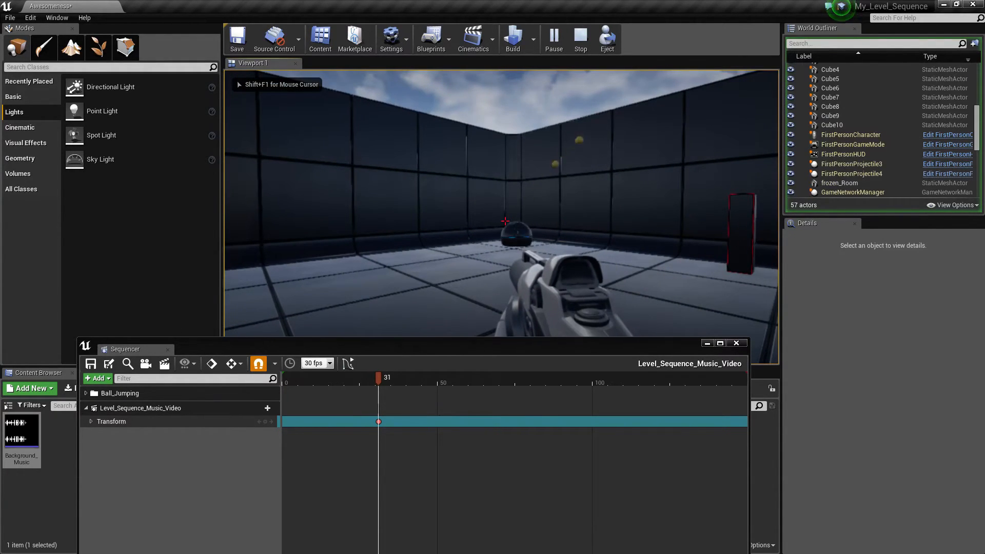
key(Escape)
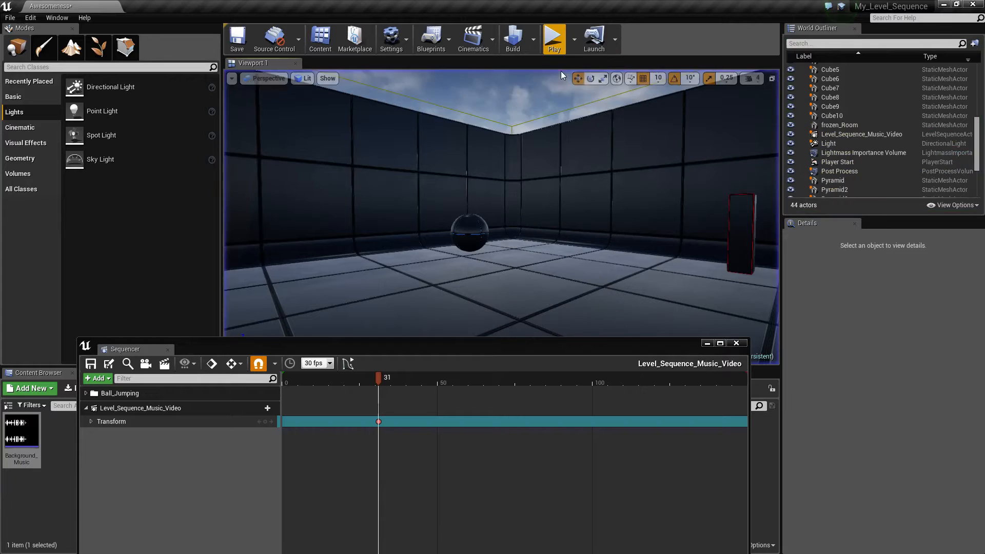
click(86, 393)
click(87, 393)
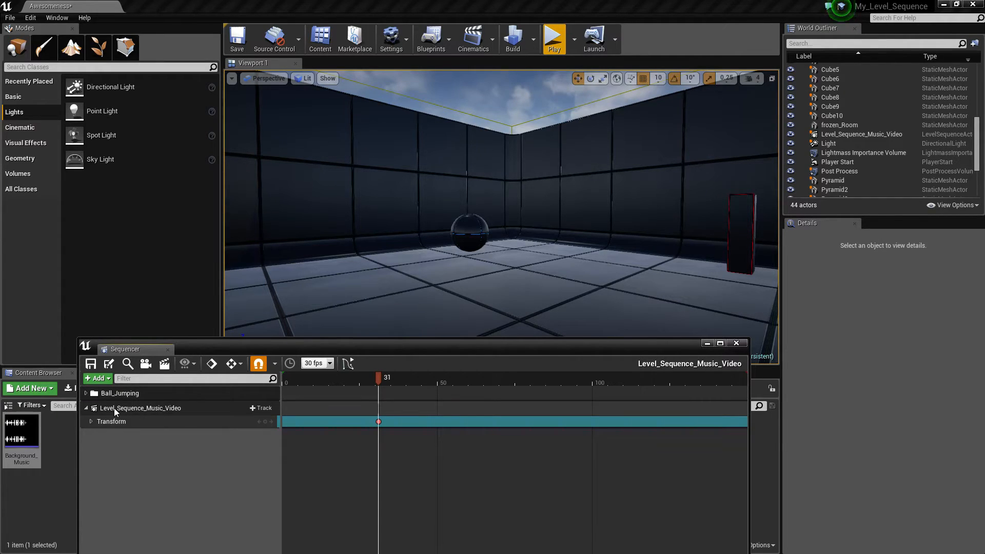
click(86, 408)
click(88, 408)
right_drag(359, 272, 419, 272)
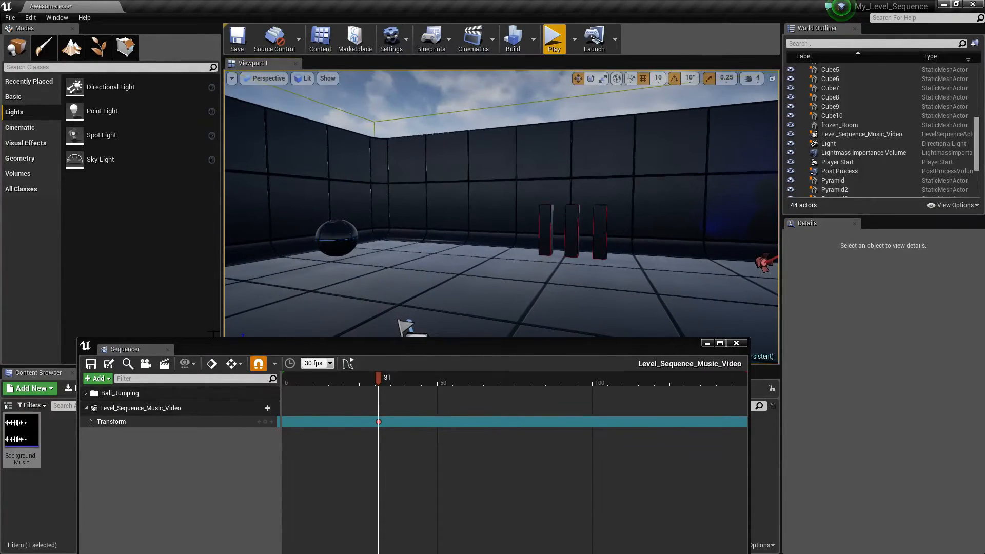
Add an audio track to the level sequence.
click(98, 378)
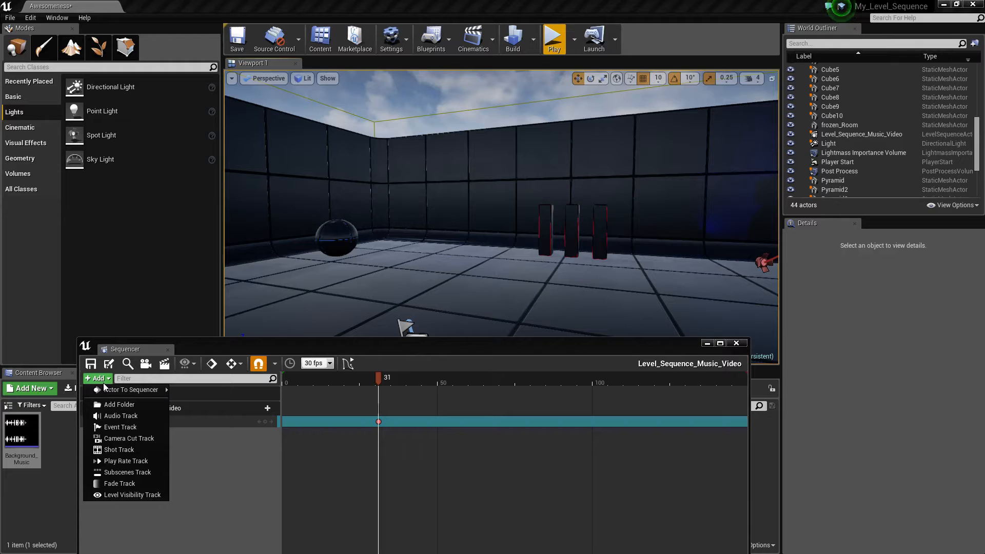
mouse_move(106, 389)
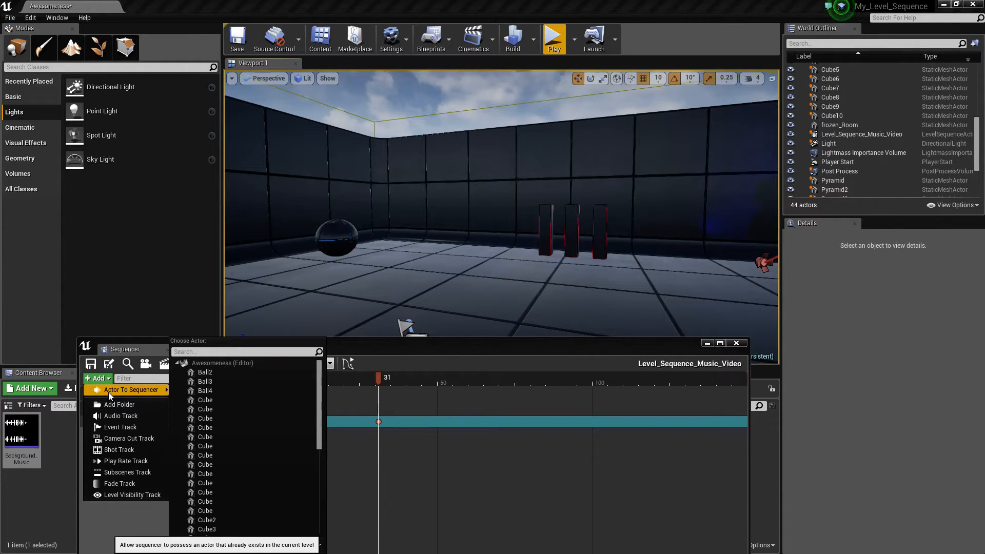
click(119, 416)
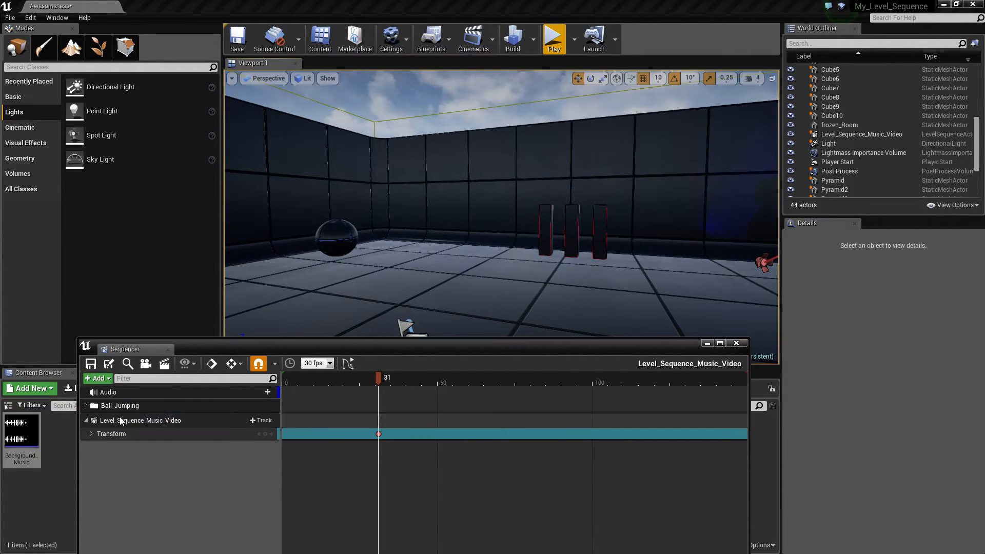
Add the Background_Music sound wave to the sequence's audio track.
click(142, 393)
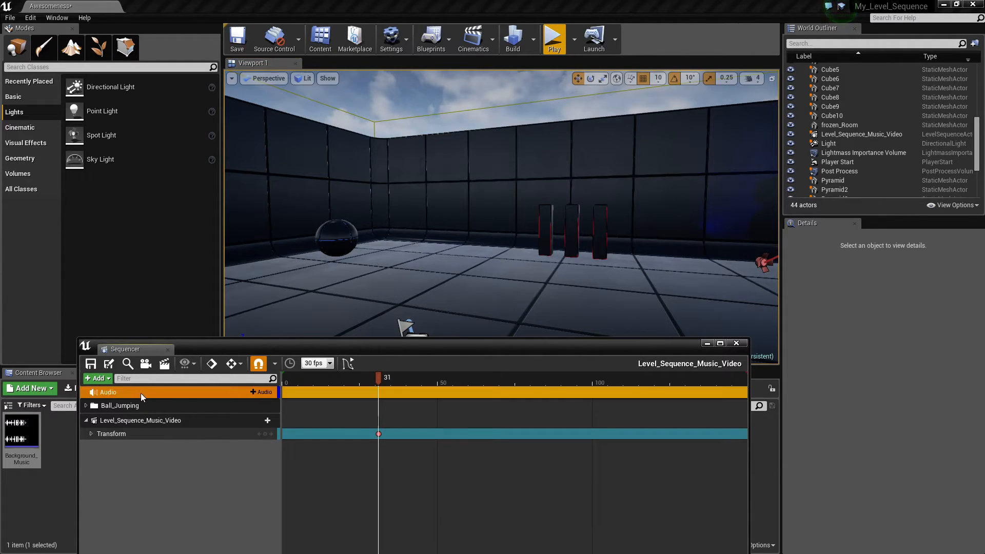
click(253, 391)
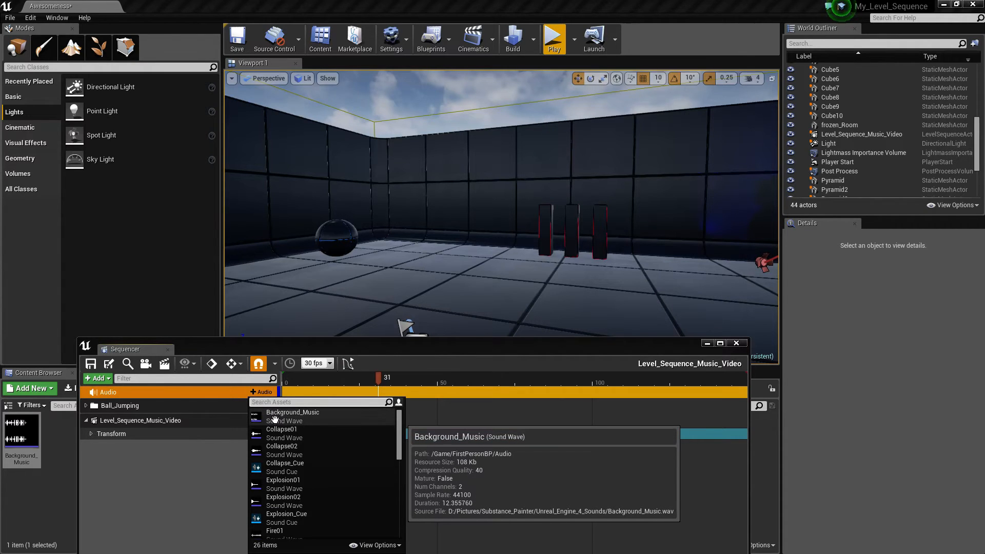
click(269, 412)
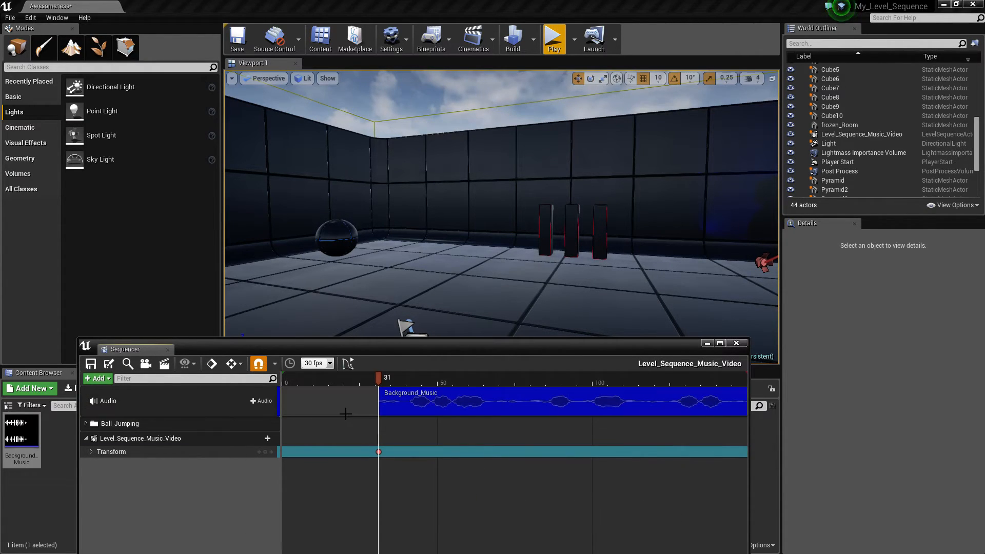
Move the Background_Music clip on the audio track so it starts at frame 0, and set the playhead to frame 2.
drag(326, 346, 296, 304)
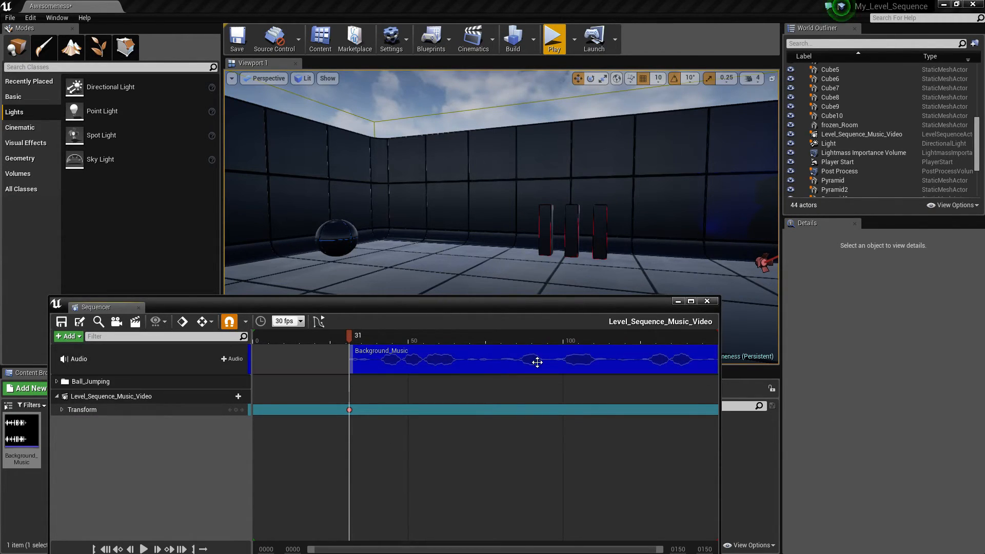
right_drag(385, 456, 536, 496)
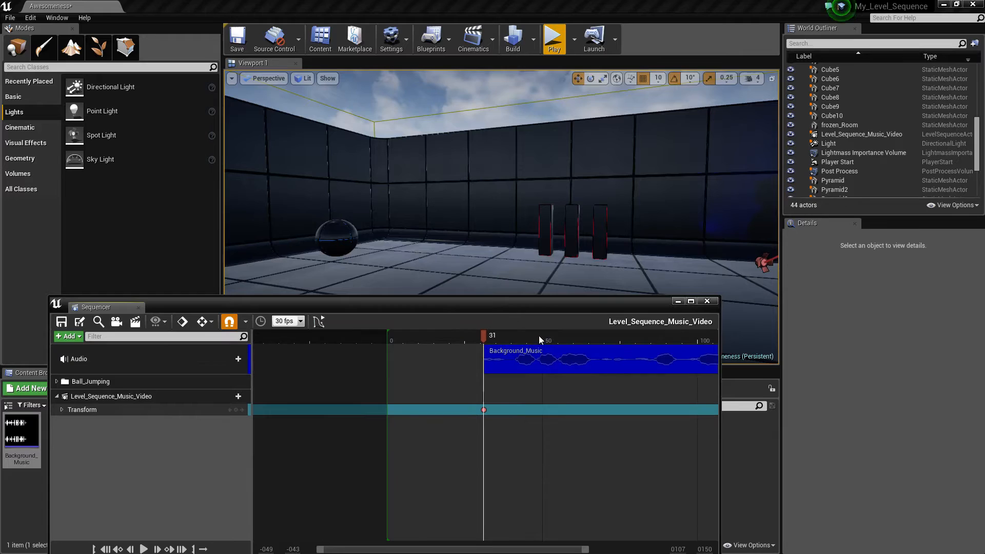
drag(545, 362, 449, 362)
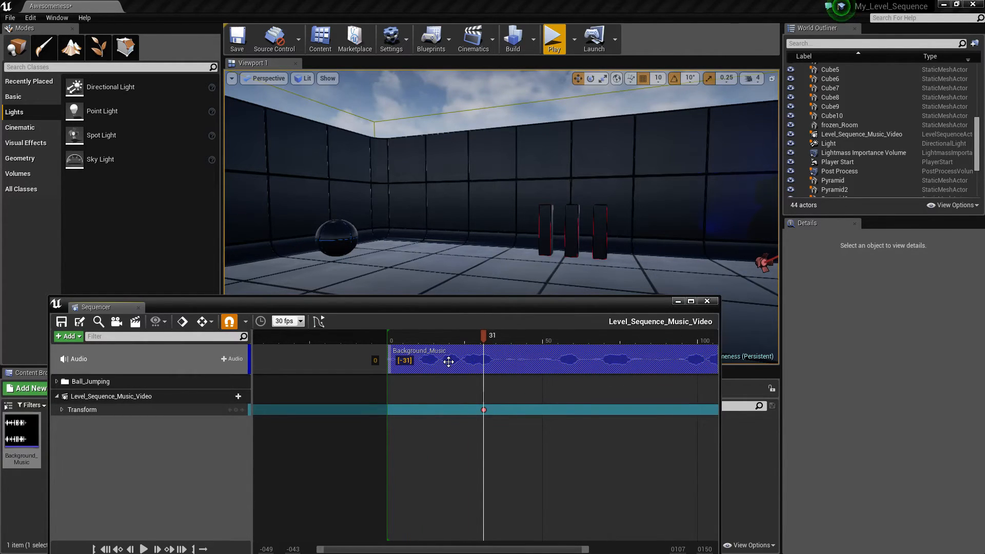
drag(449, 362, 393, 354)
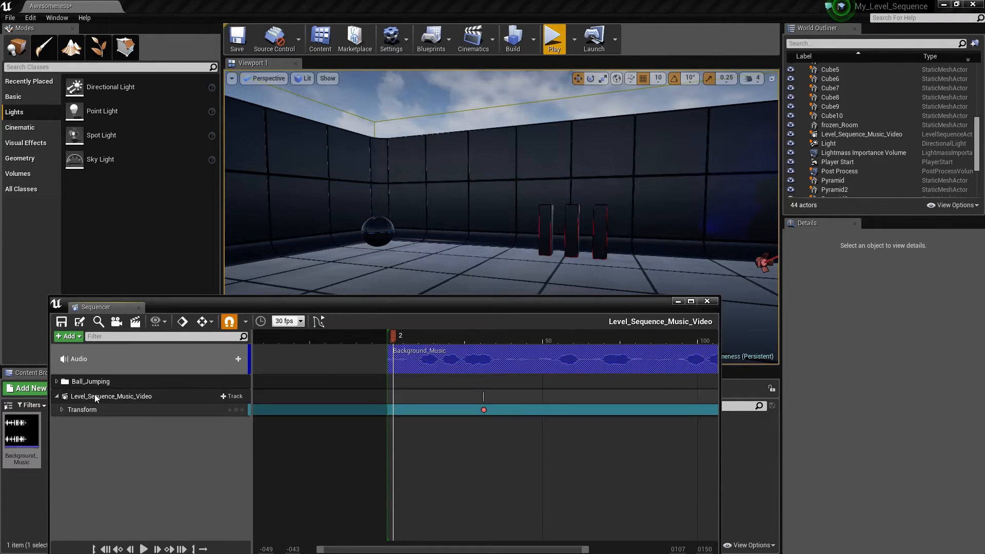
Collapse the Level_Sequence_Music_Video track and add a folder named Music to the sequence.
click(57, 397)
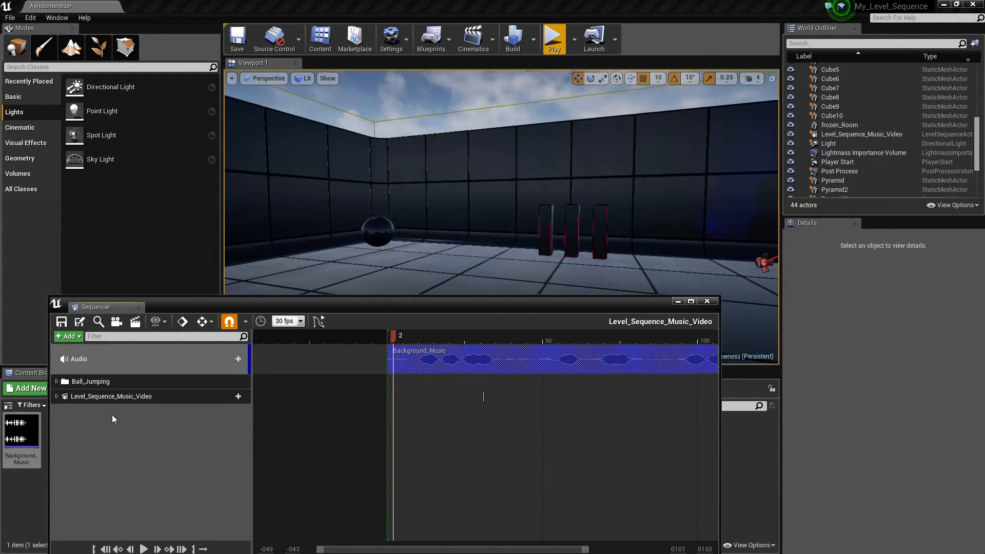
click(69, 336)
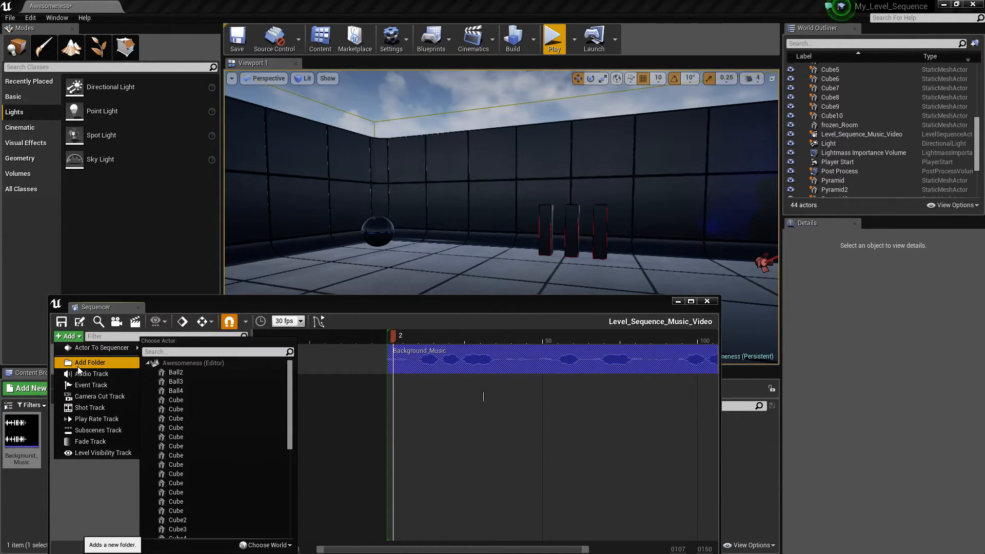
click(77, 367)
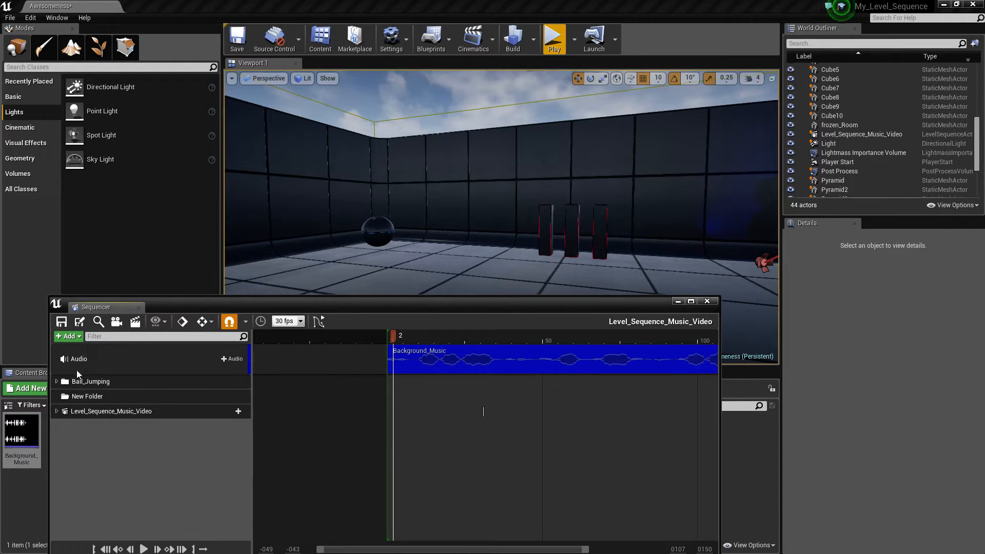
click(92, 396)
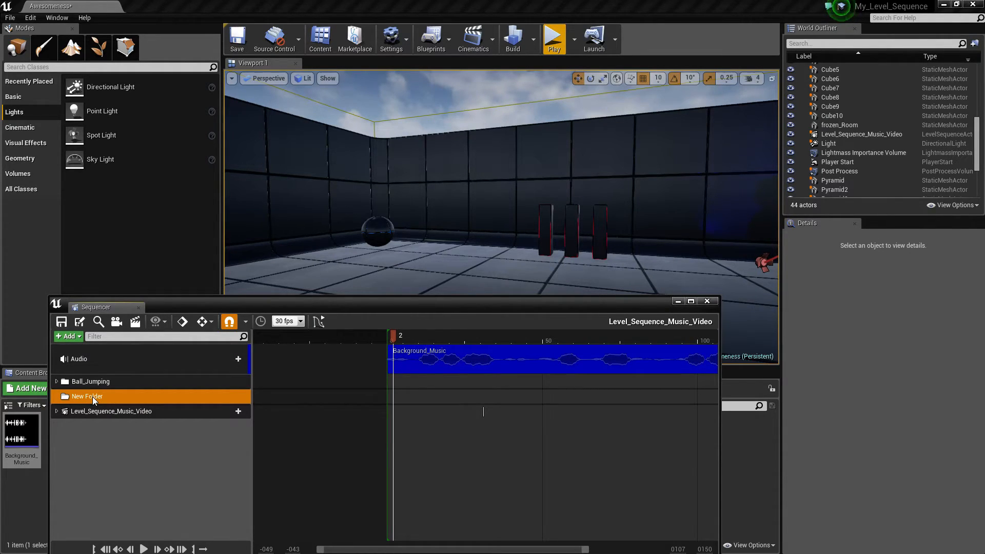
text(Music)
Move the audio track into the Music folder, and check the contents of the Ball_Jumping and Music folders.
drag(82, 361, 81, 396)
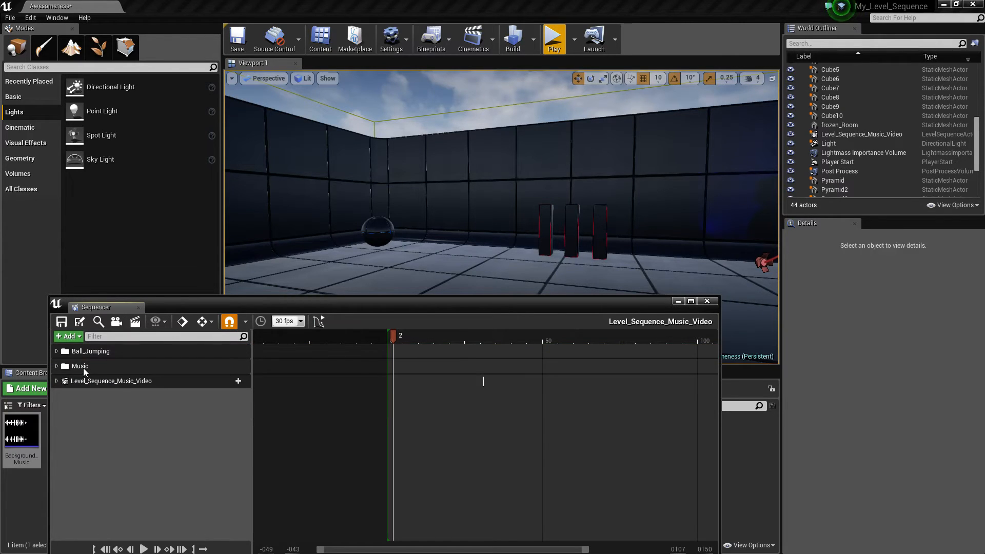
click(56, 353)
click(56, 352)
click(54, 364)
click(56, 365)
click(55, 366)
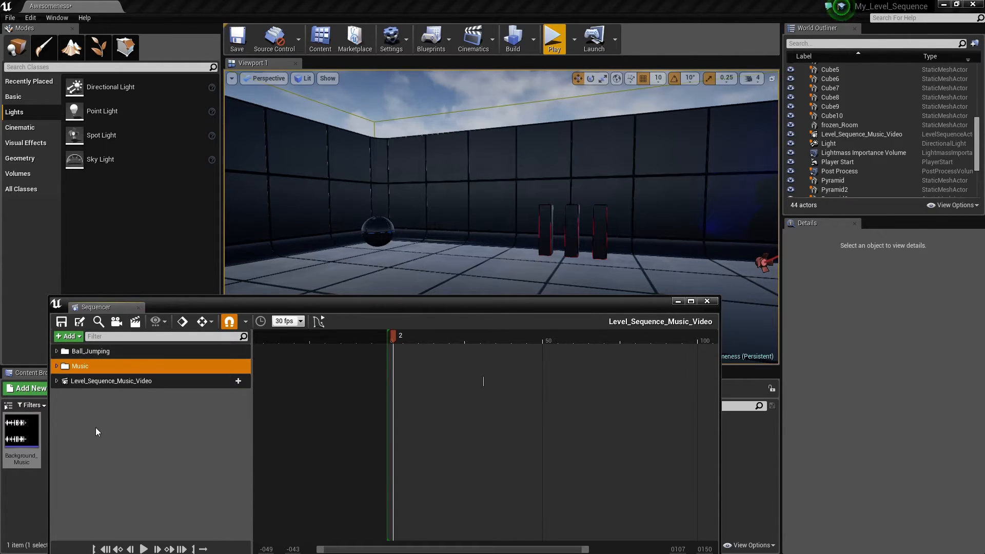
click(96, 405)
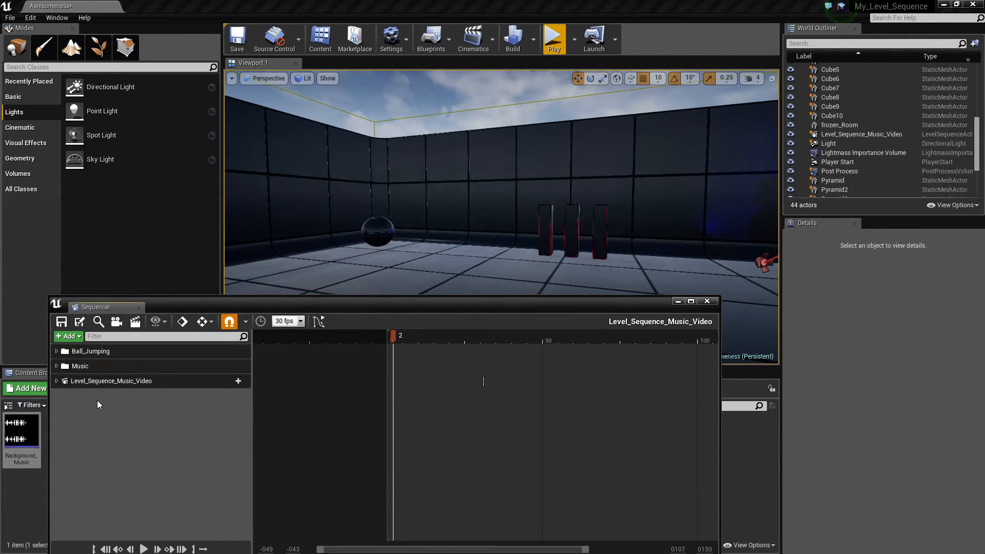
Add an event track to the sequence and place an event key at frame 36 of the ball animation.
click(72, 336)
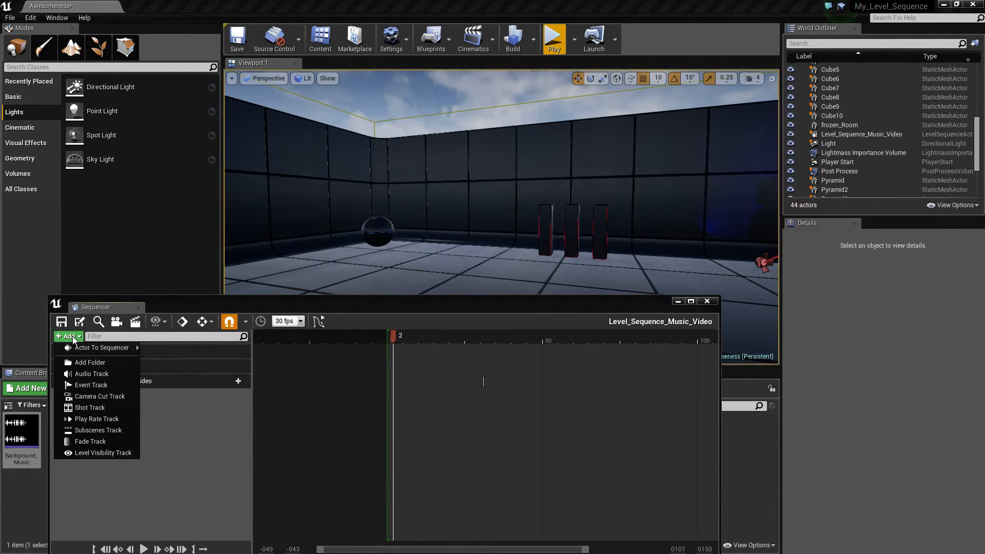
click(83, 385)
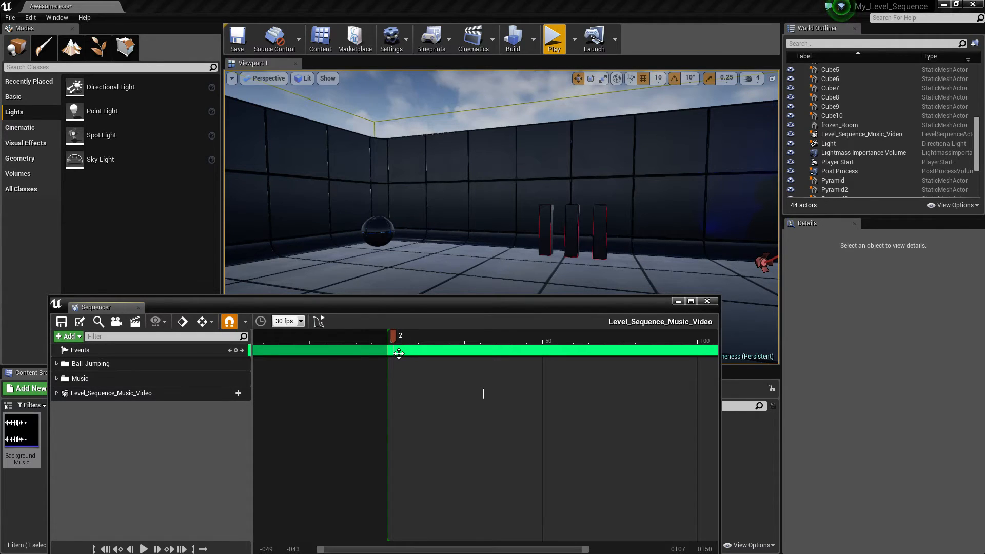
drag(392, 337, 507, 338)
right_drag(491, 254, 530, 265)
key(w)
drag(508, 335, 362, 338)
click(499, 337)
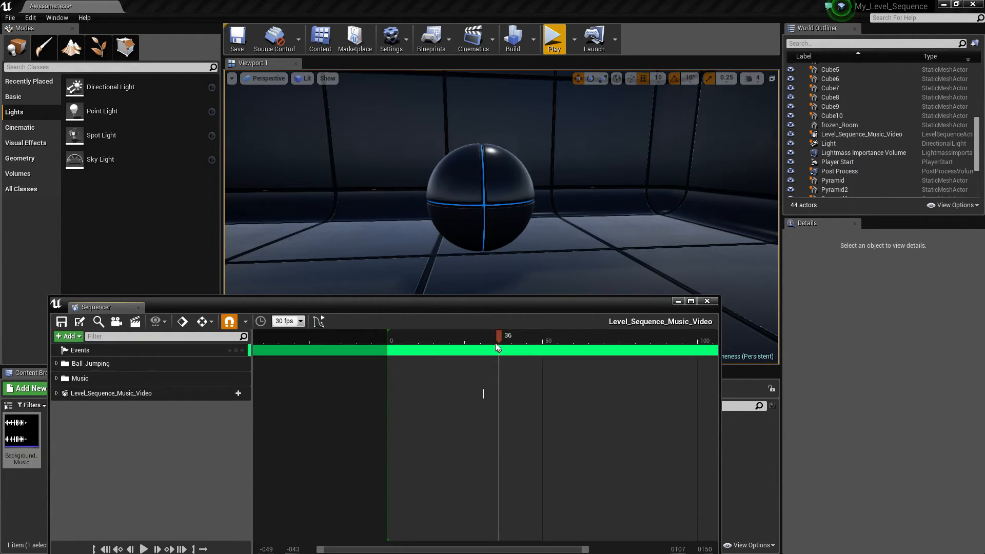
Add further event keys at frames 60 and 89 on the Events track.
drag(500, 339, 573, 352)
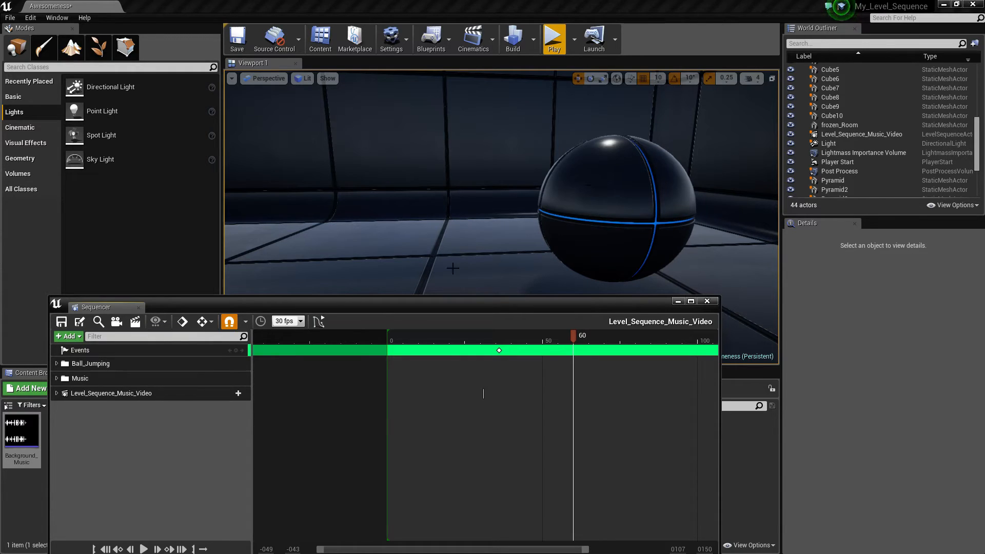
click(238, 352)
drag(584, 334, 664, 341)
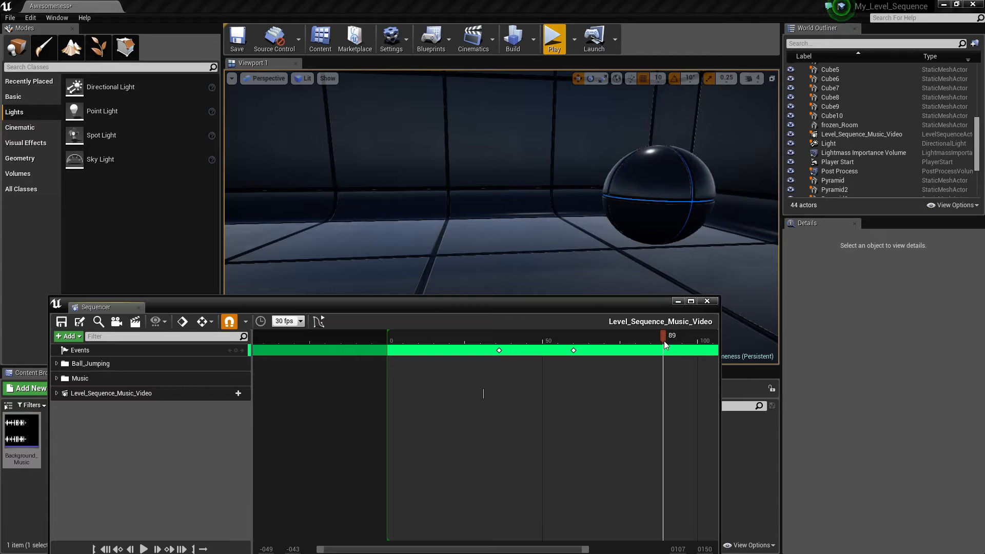
right_drag(659, 150, 718, 174)
key(w)
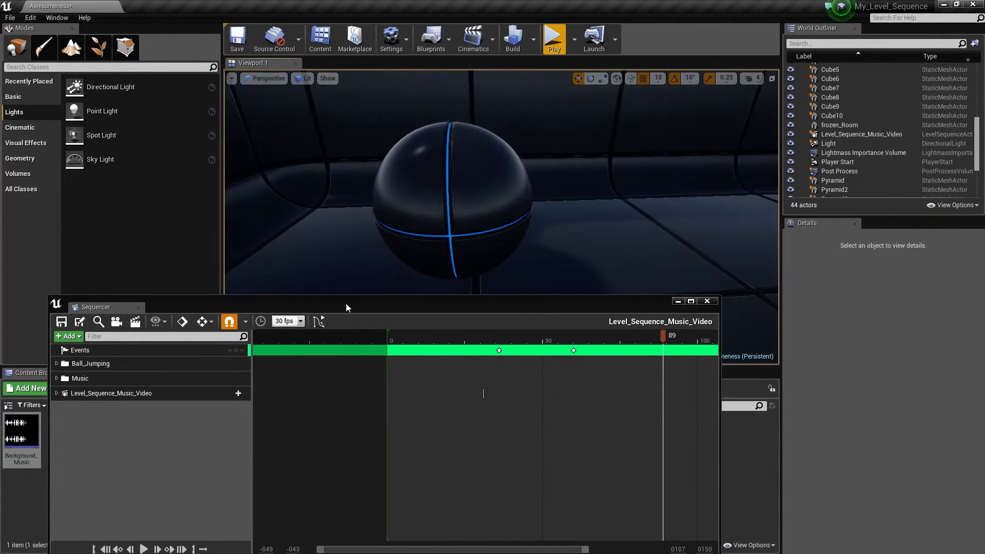
click(235, 349)
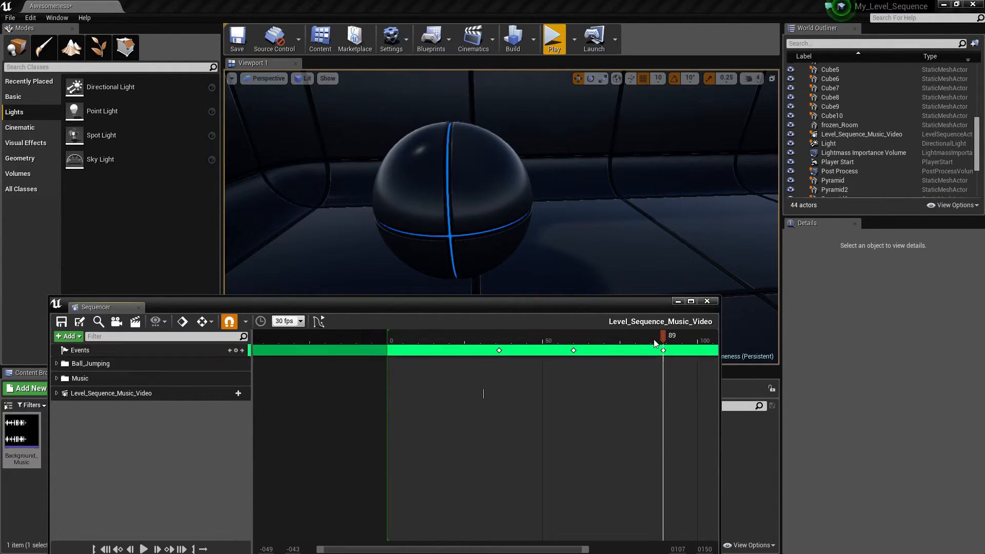
Return the playhead to frame 29 and step forward and back through the keys on the Events track.
drag(663, 336, 477, 334)
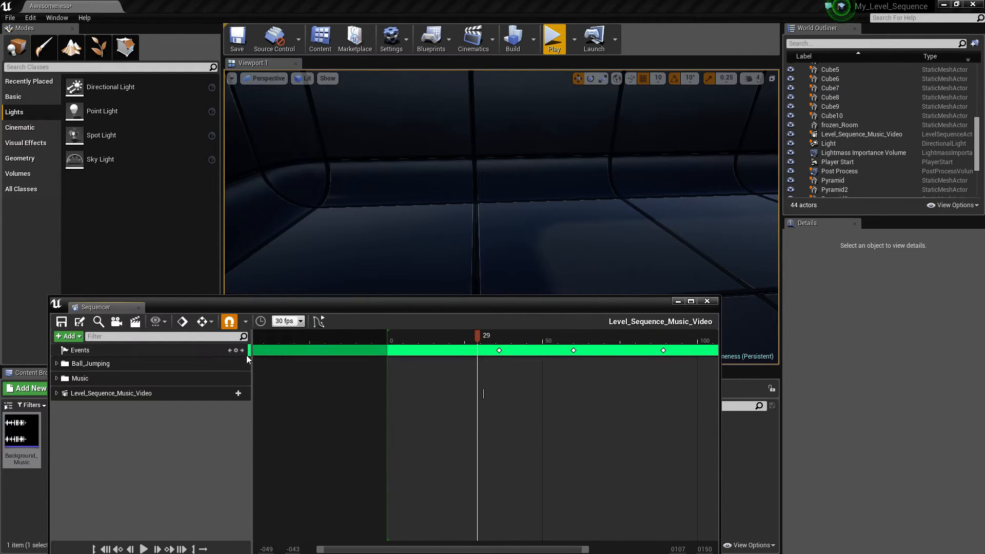
right_drag(410, 230, 436, 261)
key(s)
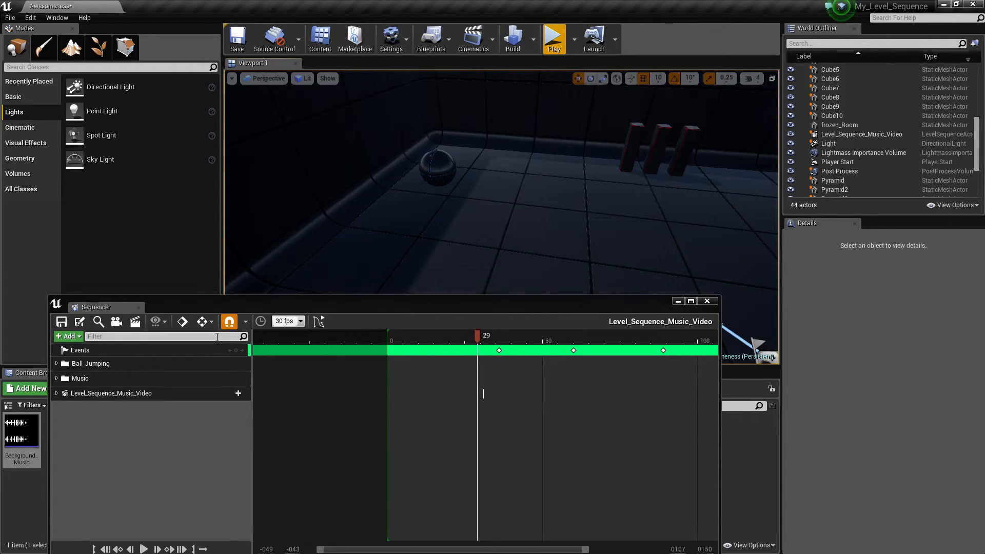
click(243, 350)
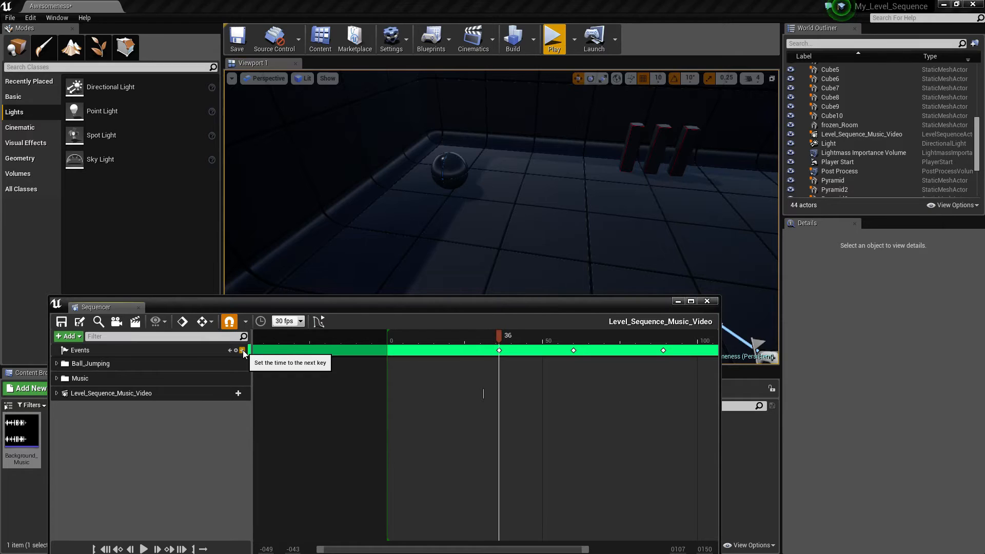
click(242, 350)
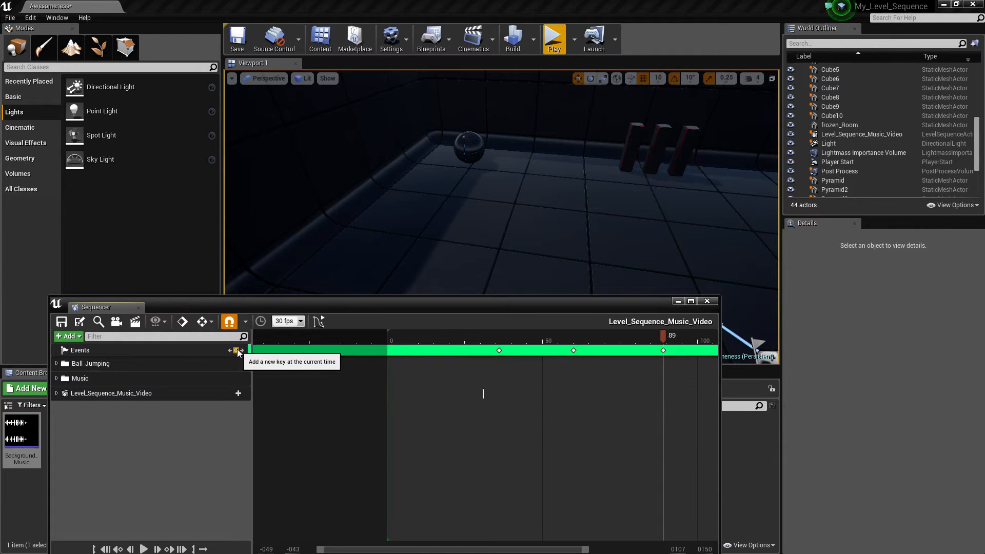
click(231, 351)
click(231, 351)
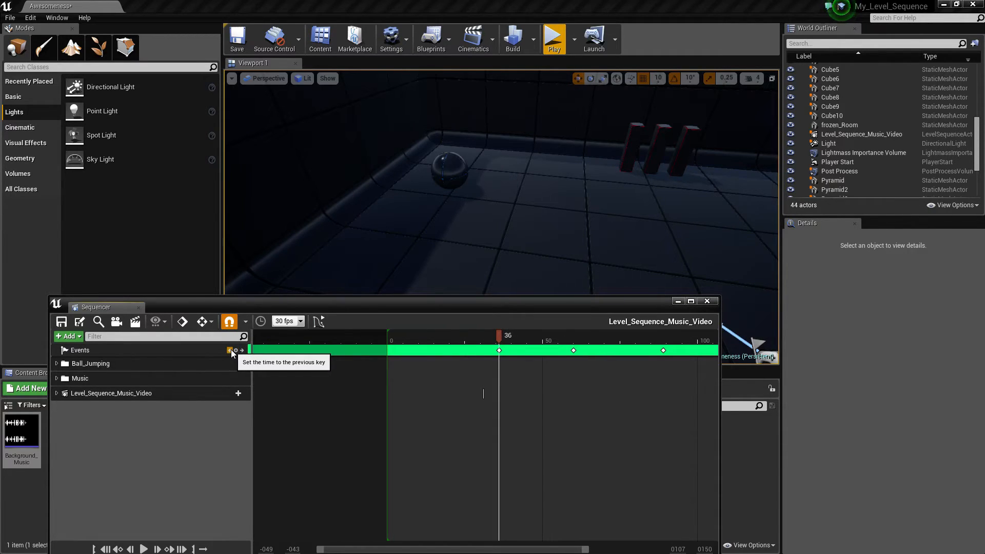
Examine the ball up close at each event key, stepping from frame 36 through 60 to 89.
right_drag(466, 247, 469, 214)
key(w)
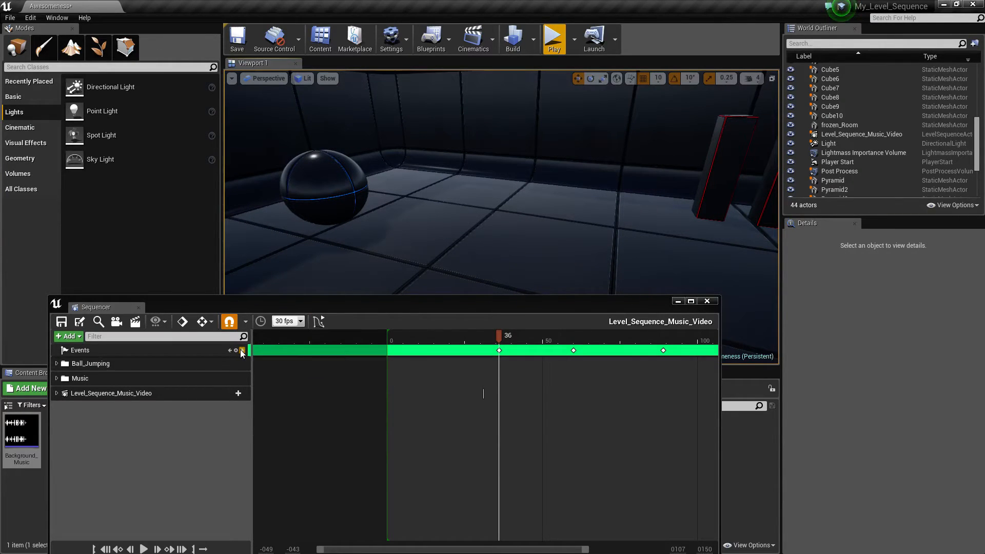
right_drag(411, 226, 333, 239)
key(w)
key(s)
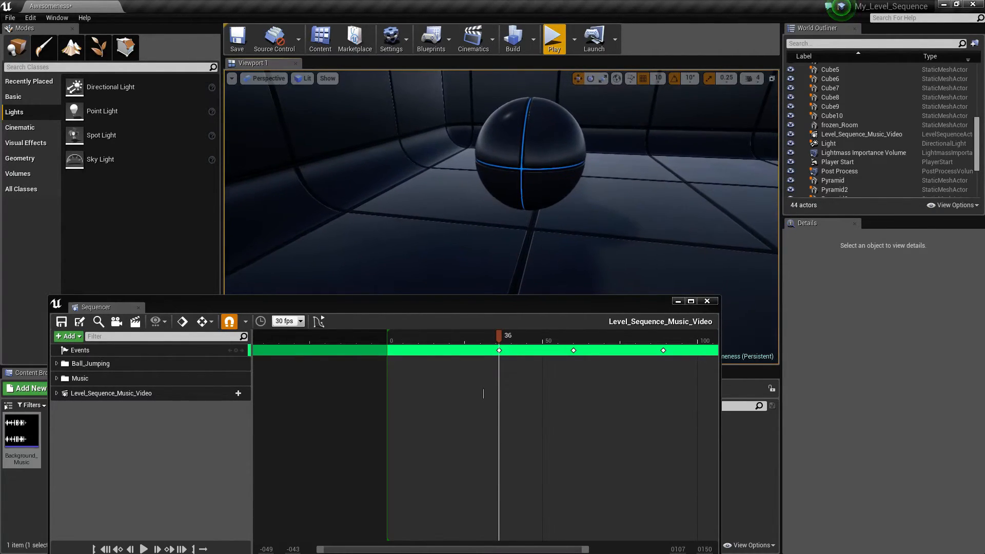
click(242, 349)
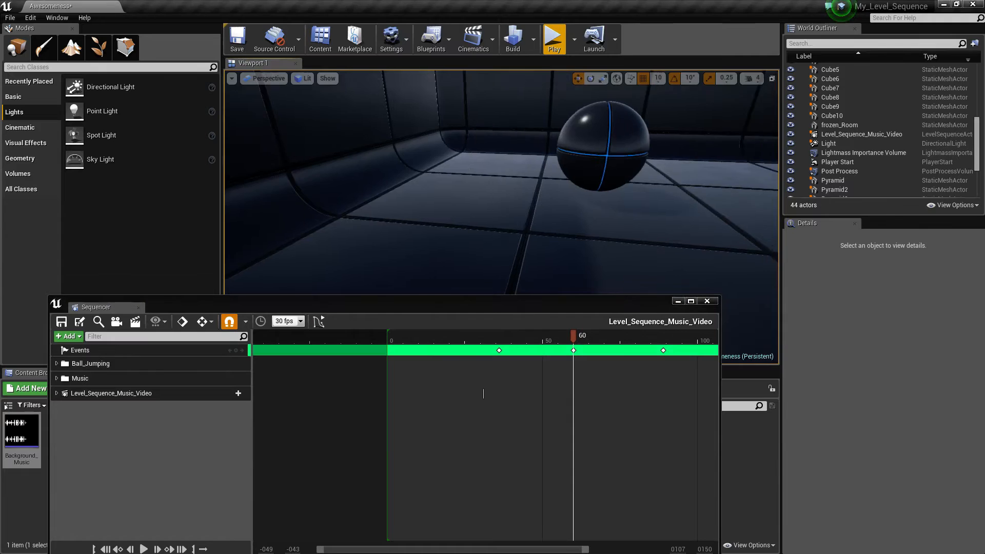
key(w)
right_drag(501, 182, 487, 200)
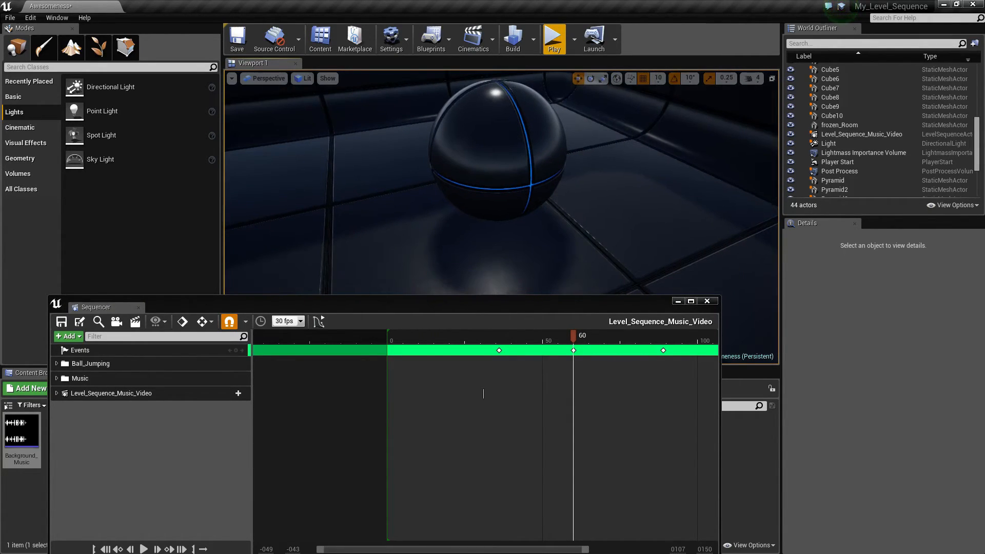
click(242, 350)
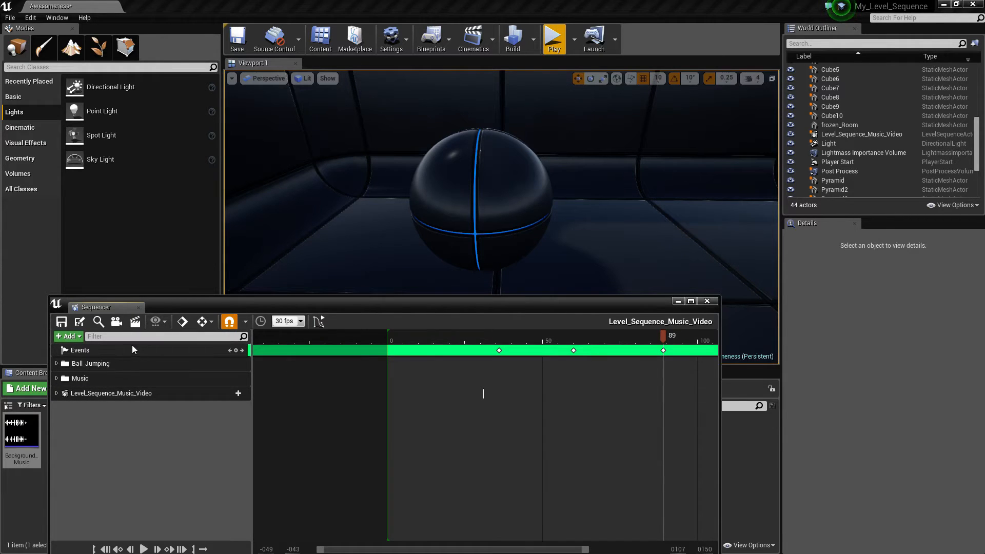
Frame the pillars and colored lights in the room, and add a camera cut track to the sequence.
click(69, 336)
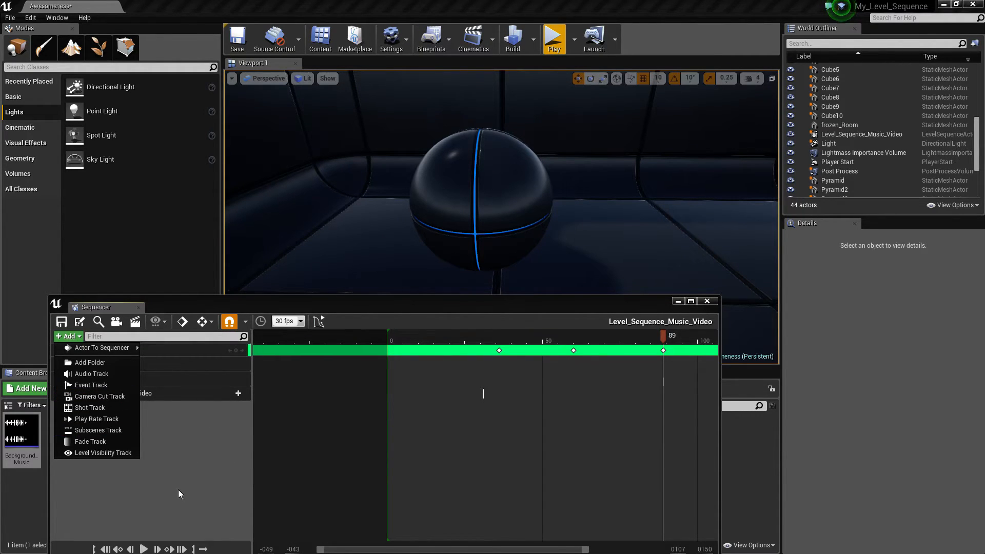
right_drag(410, 205, 382, 219)
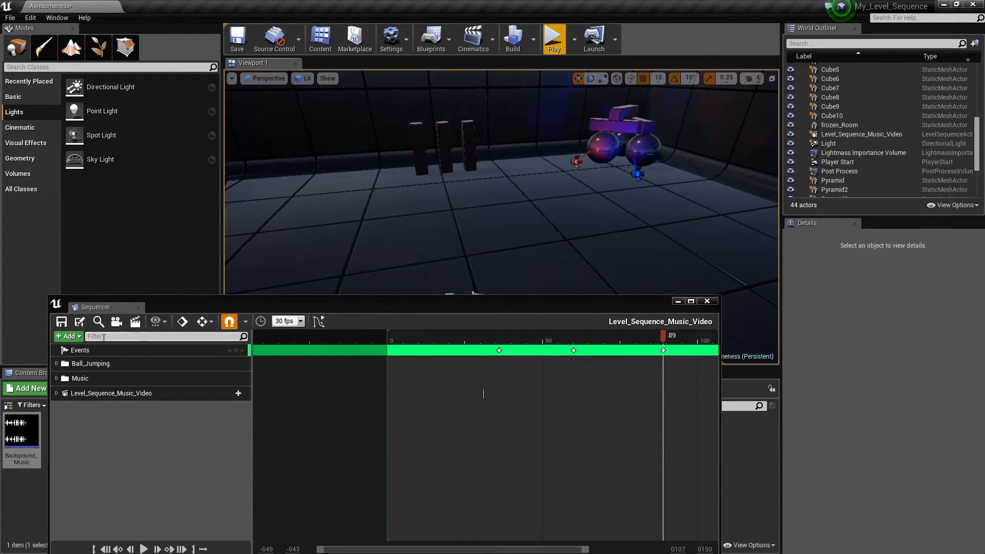
click(70, 337)
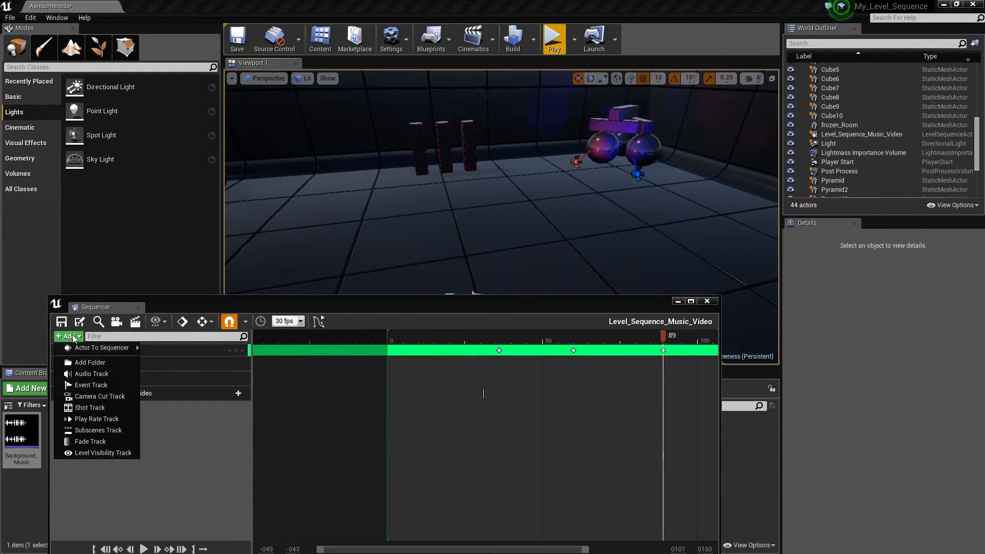
click(100, 397)
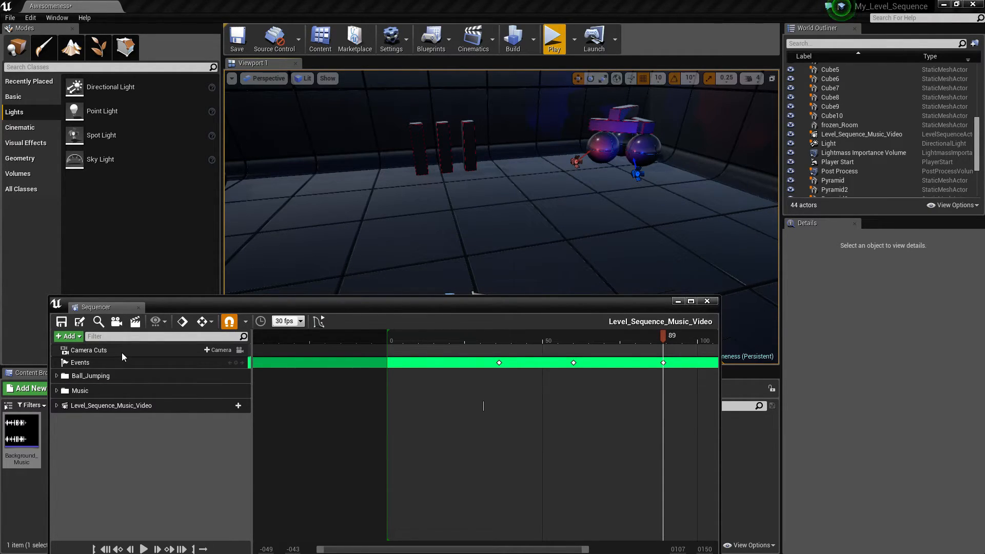
Check the cameras available for the Camera Cuts track, and place a Cine Camera Actor on the room floor.
click(224, 350)
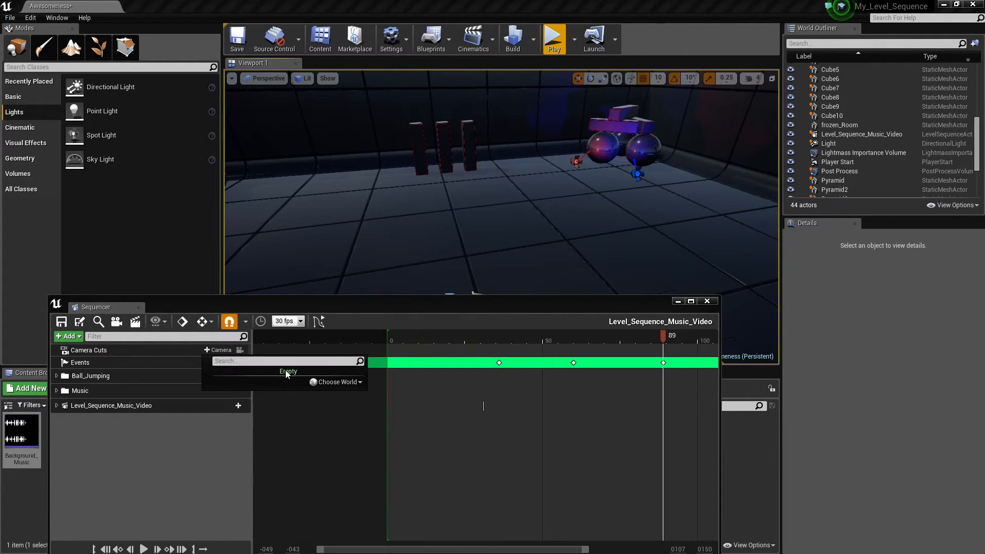
click(581, 200)
right_drag(581, 199, 568, 223)
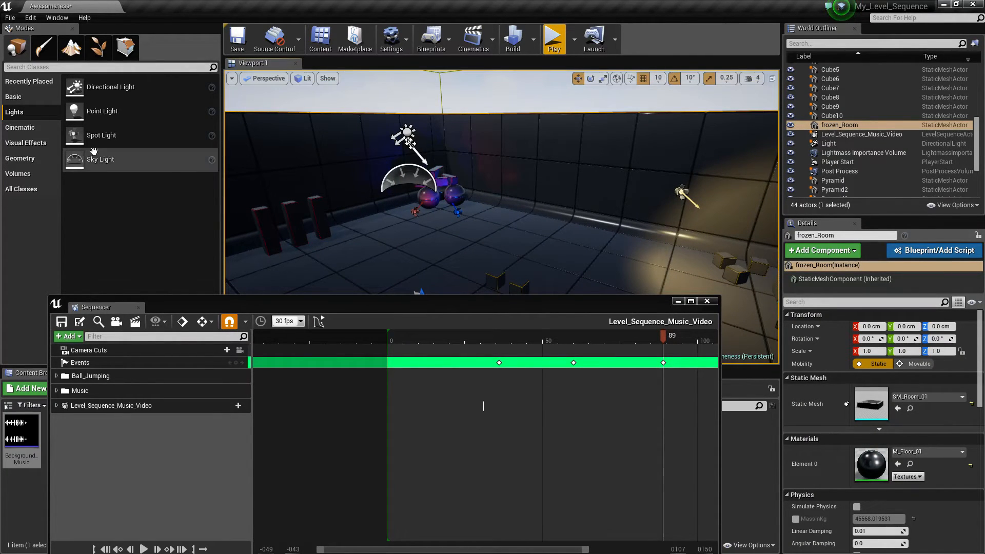
click(27, 128)
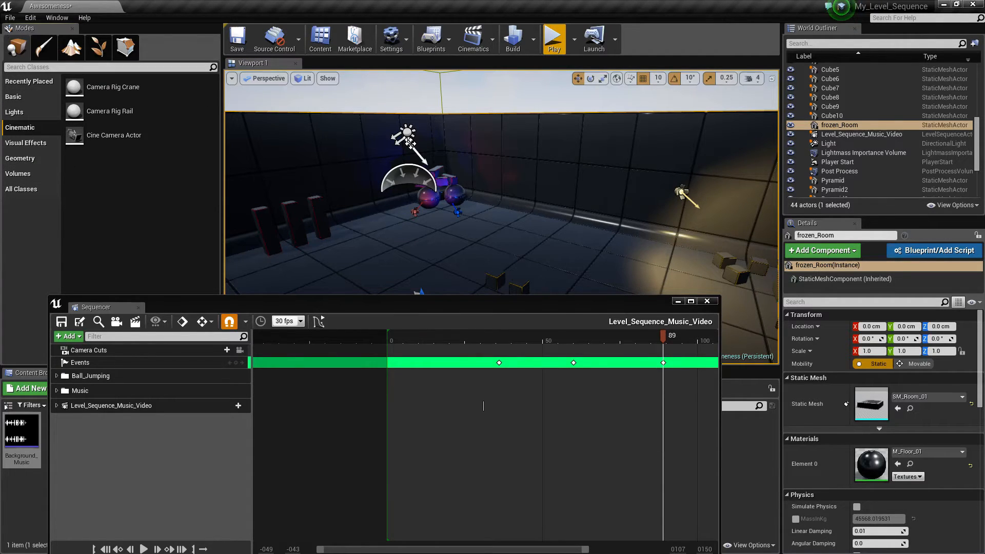
drag(90, 136, 573, 264)
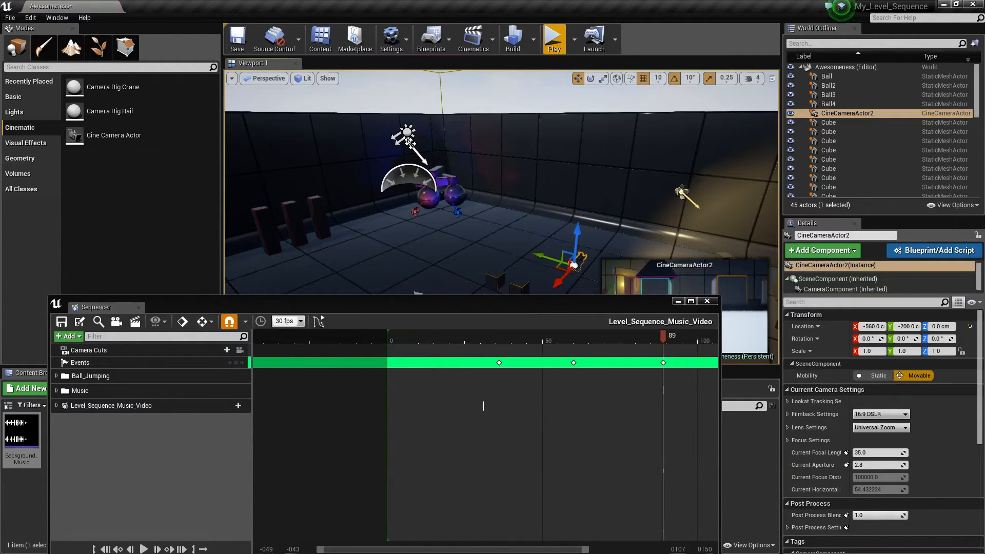
Move the new cine camera near the stacked cubes at X -620, Y -390 cm and turn it to a Z rotation of about -120°.
right_drag(573, 264, 616, 287)
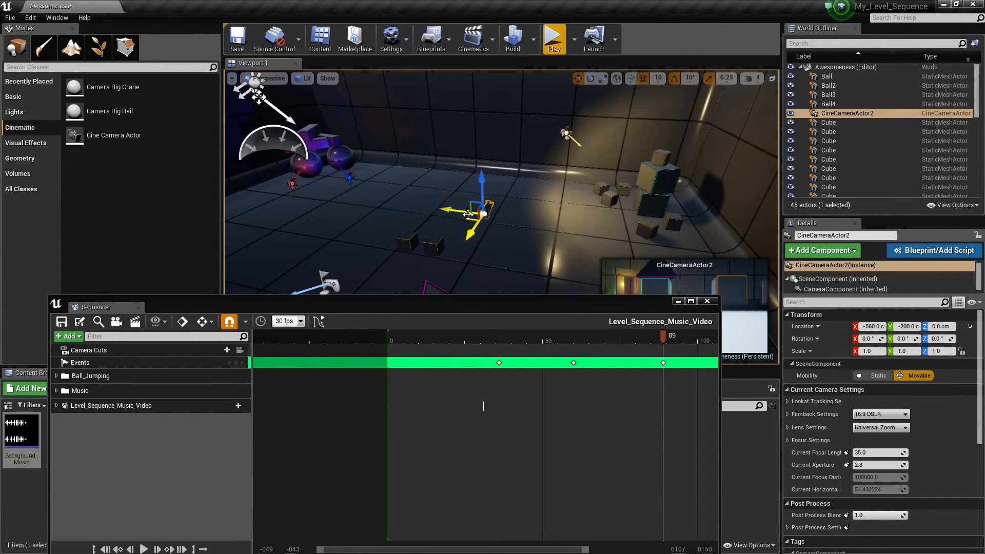
right_drag(398, 170, 459, 164)
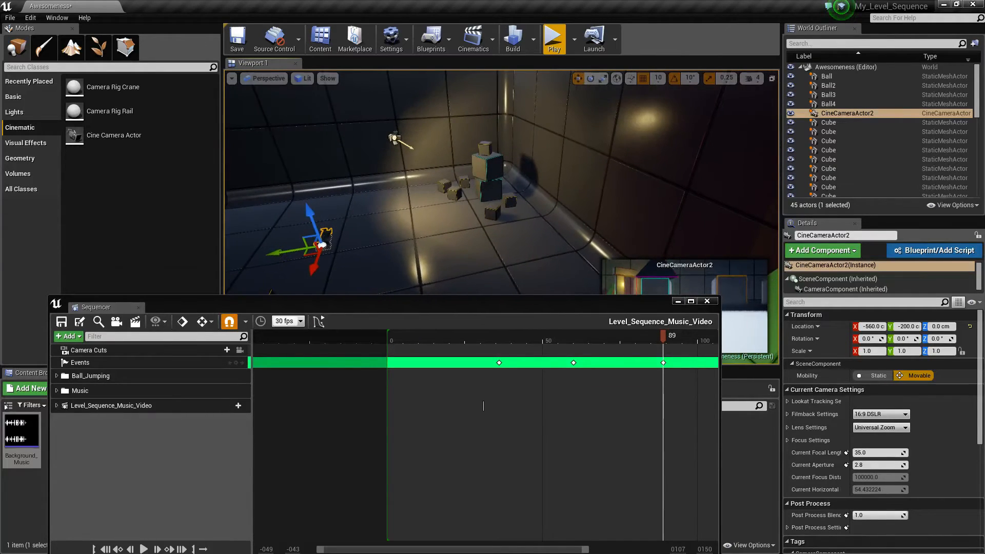
drag(307, 255, 514, 255)
key(e)
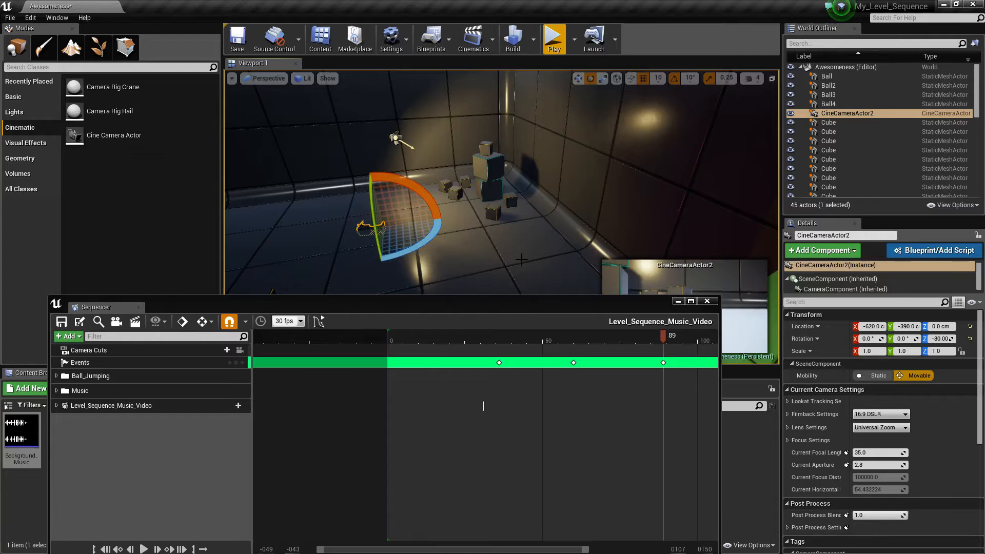
drag(526, 305, 510, 380)
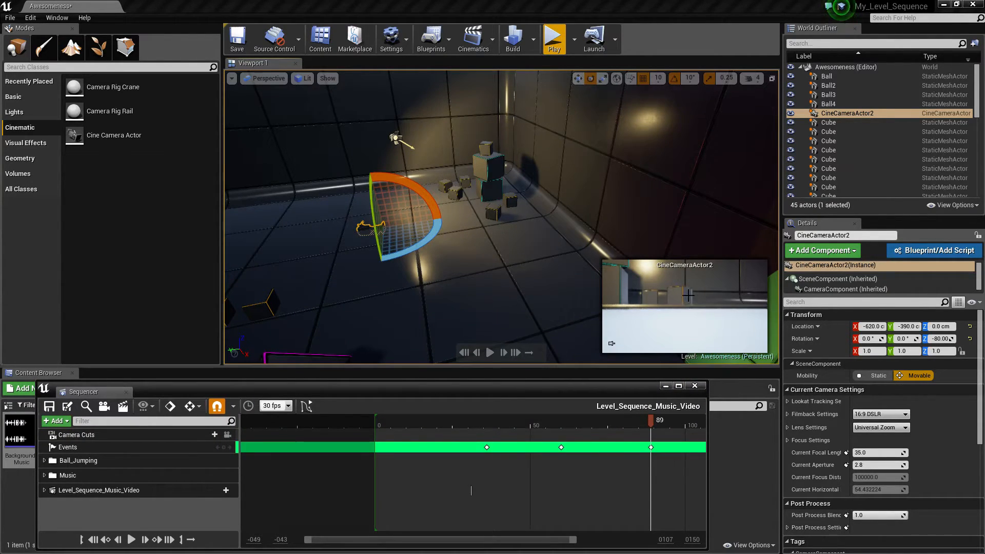
mouse_move(439, 261)
right_down()
mouse_move(451, 246)
mouse_move(442, 268)
right_up()
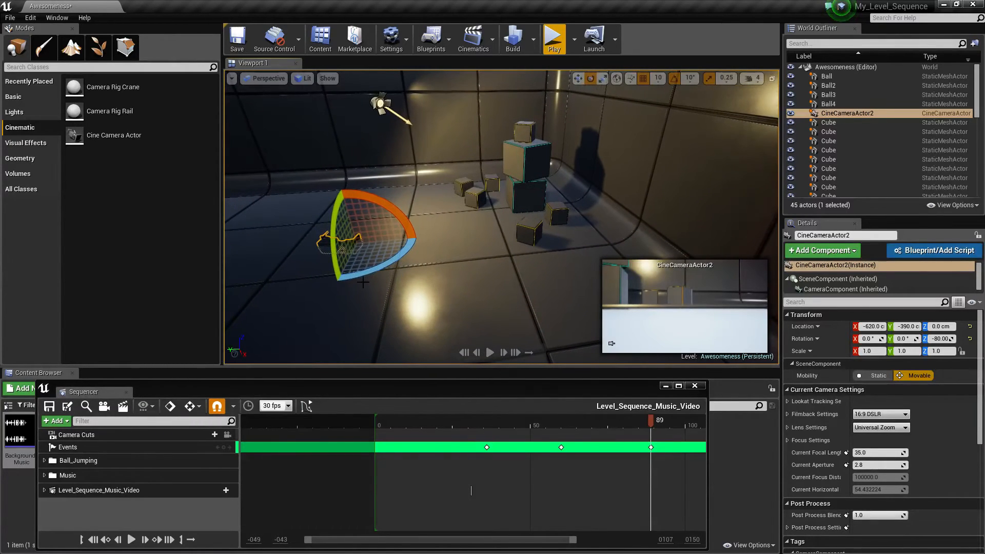
drag(371, 269, 392, 265)
Raise the cine camera to Z 260 cm and tilt it down to a Y rotation of about -34°.
key(w)
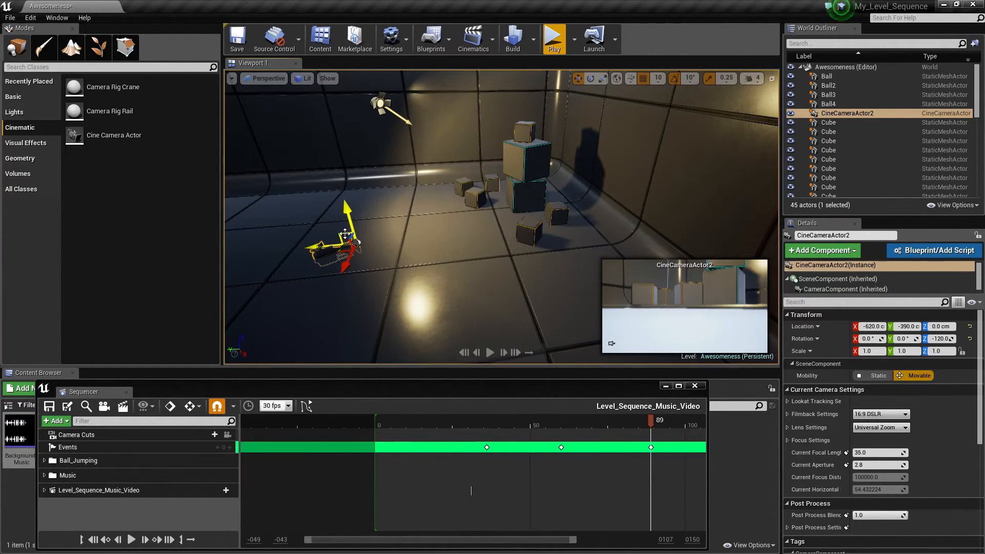
drag(352, 219, 352, 93)
key(e)
drag(340, 144, 356, 147)
Level and aim the cine camera at the stacked cubes, with rotation about X 4.2°, Y -34.1°, Z -112.5°.
right_drag(389, 216, 485, 212)
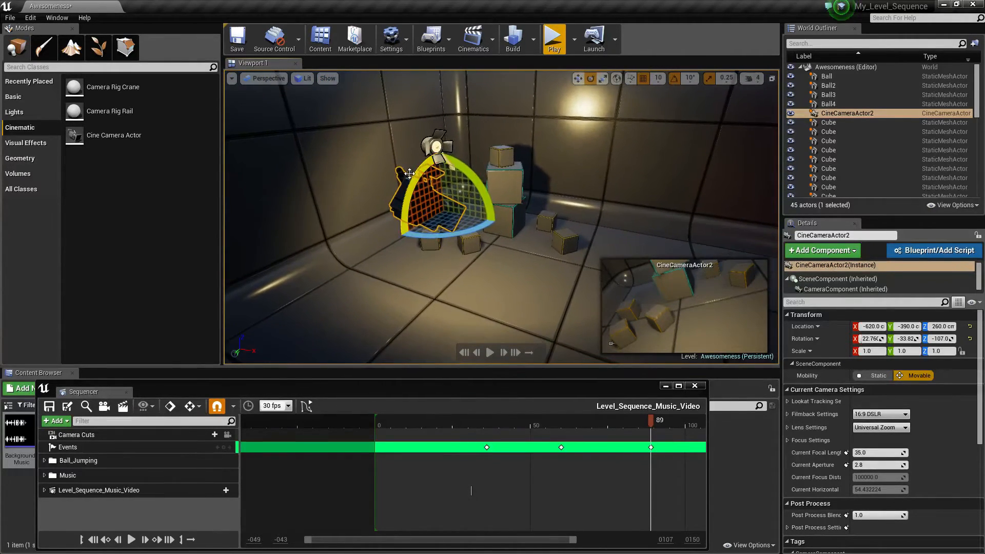
drag(459, 233, 478, 232)
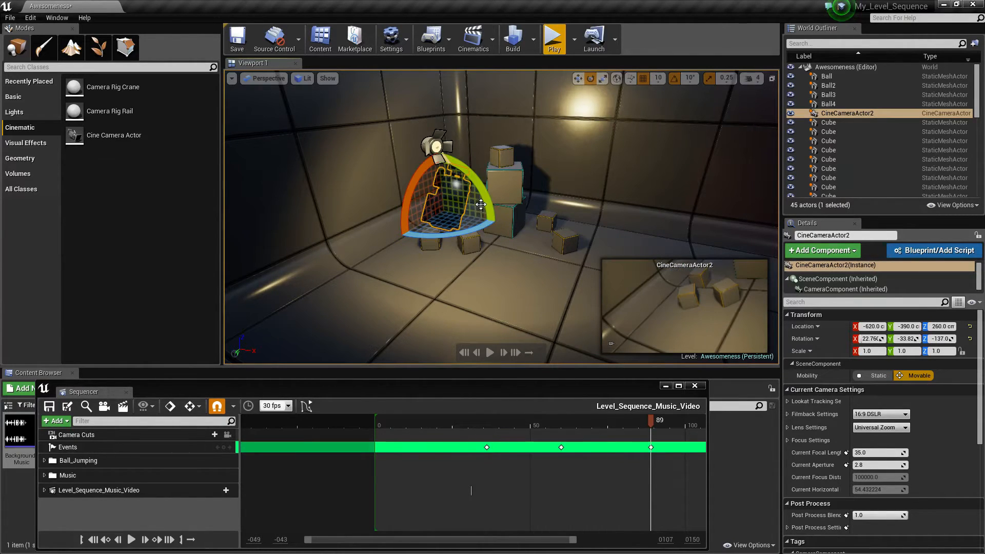
drag(425, 183, 496, 186)
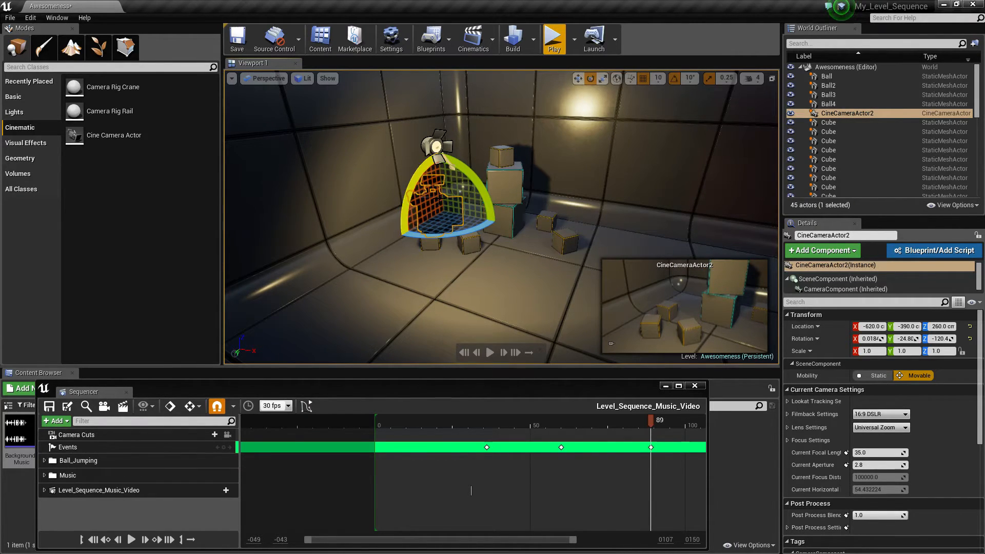
drag(449, 234, 489, 226)
drag(412, 189, 440, 59)
Reposition the cine camera above the cubes at X -590 cm and Z 420 cm.
key(w)
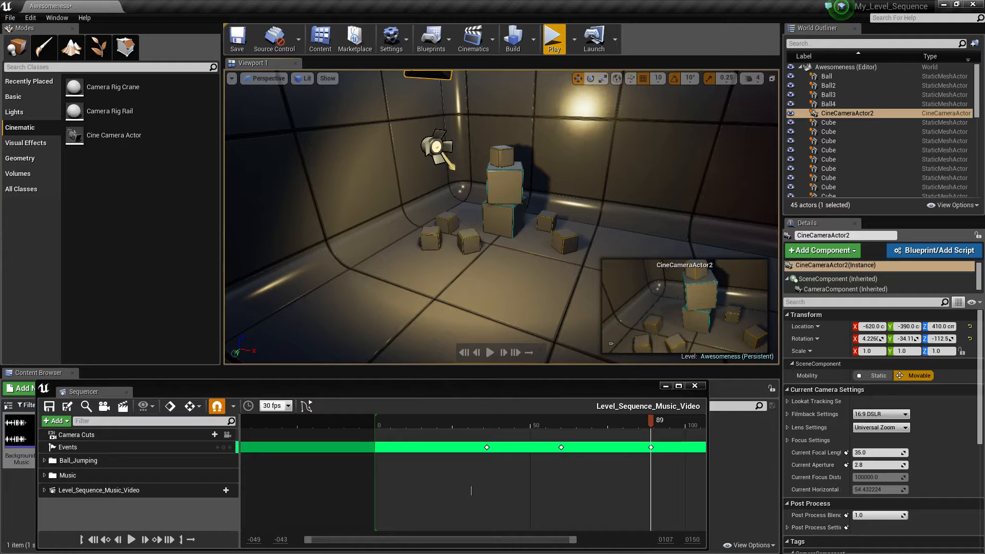
key(f)
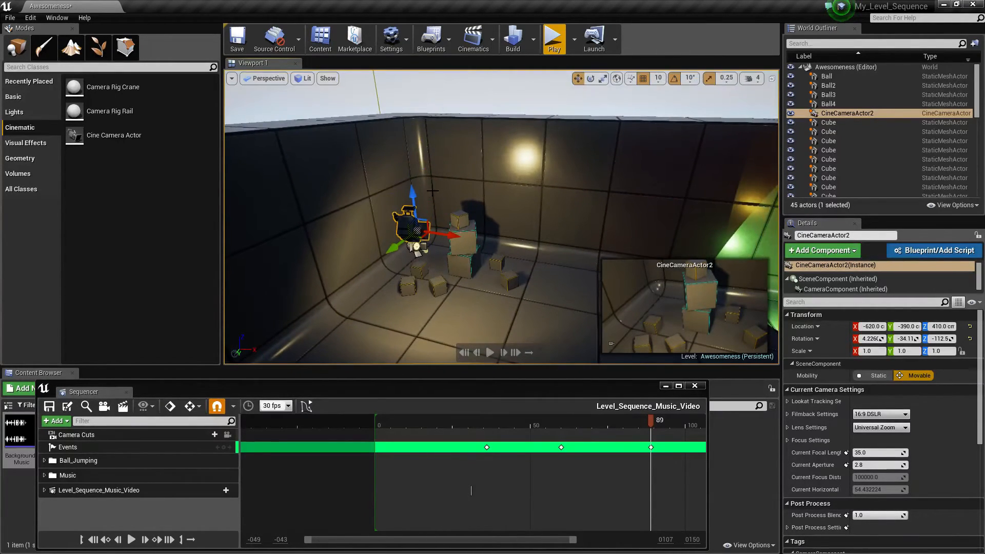
drag(412, 195, 412, 191)
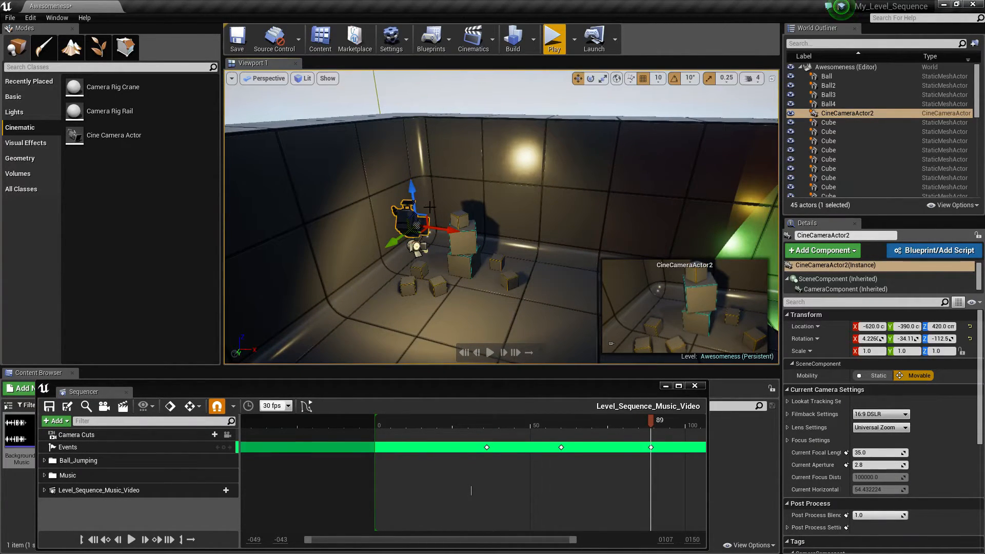
drag(449, 229, 465, 235)
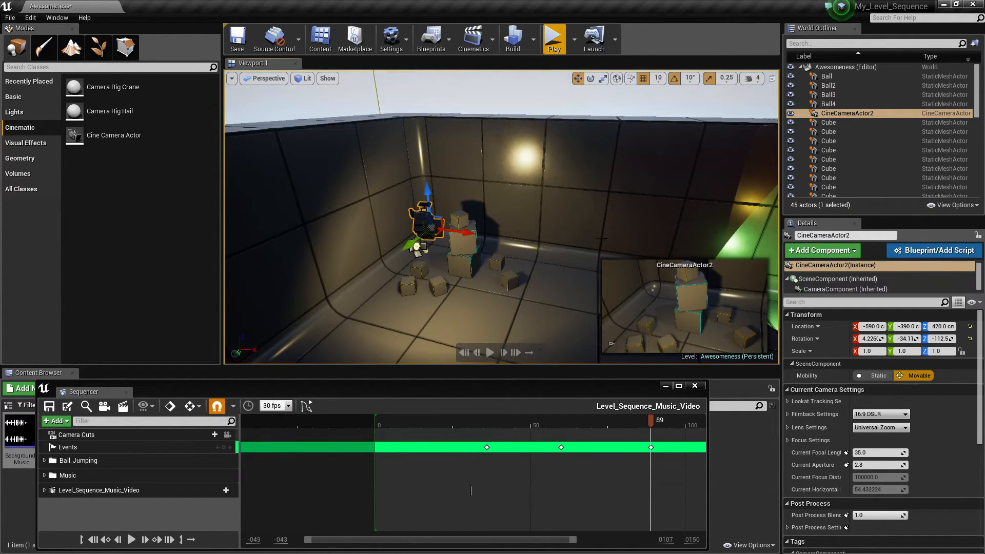
Inspect CineCameraActor2 beside the stacked cubes and review its actor visibility options.
right_drag(609, 196, 616, 218)
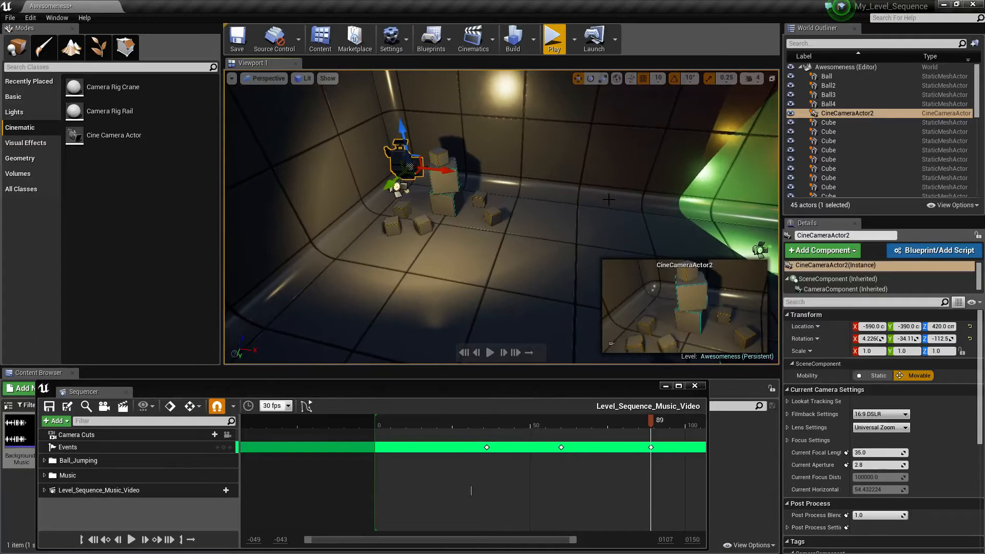
right_click(408, 164)
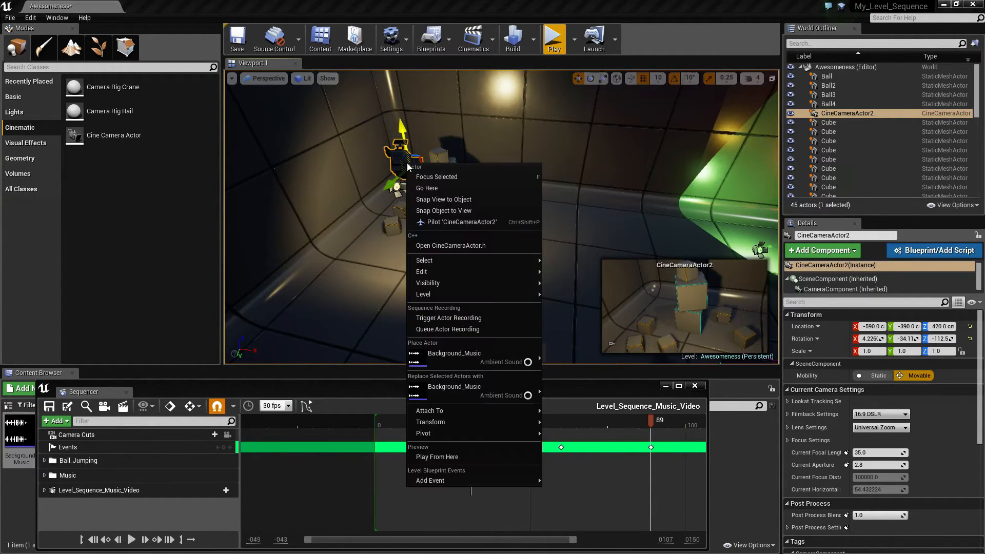
click(423, 190)
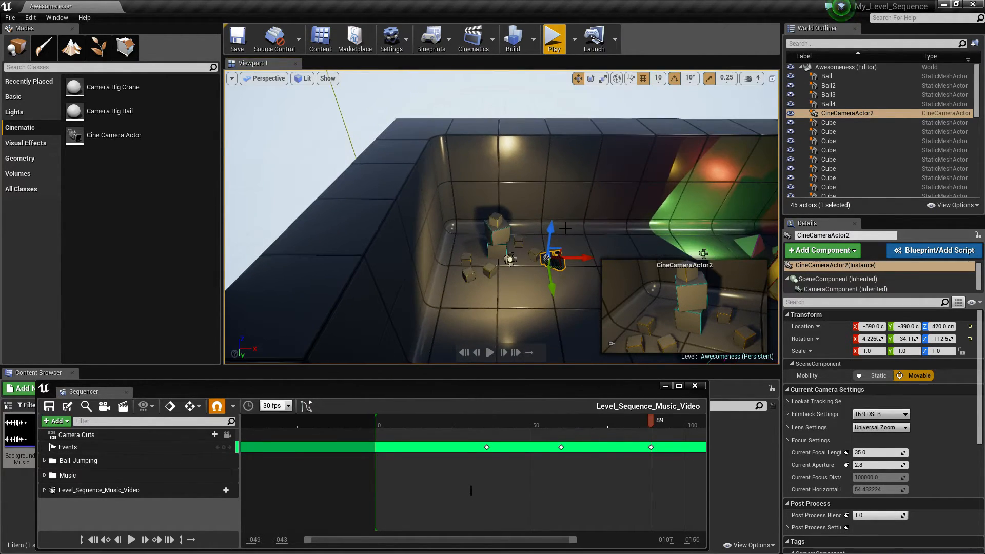
key(w)
right_drag(563, 229, 542, 228)
key(d)
key(s)
key(w)
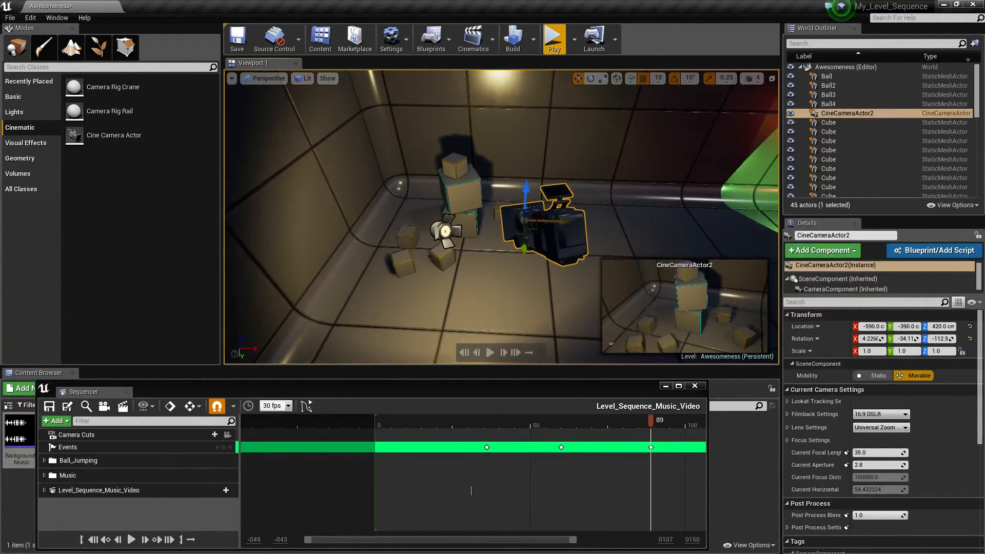
right_click(542, 228)
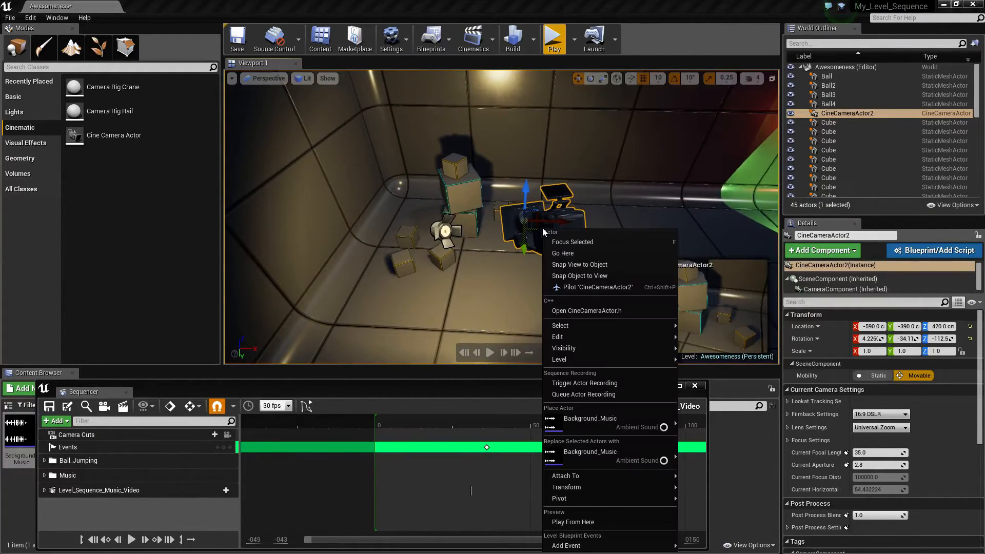
click(571, 244)
right_click(517, 225)
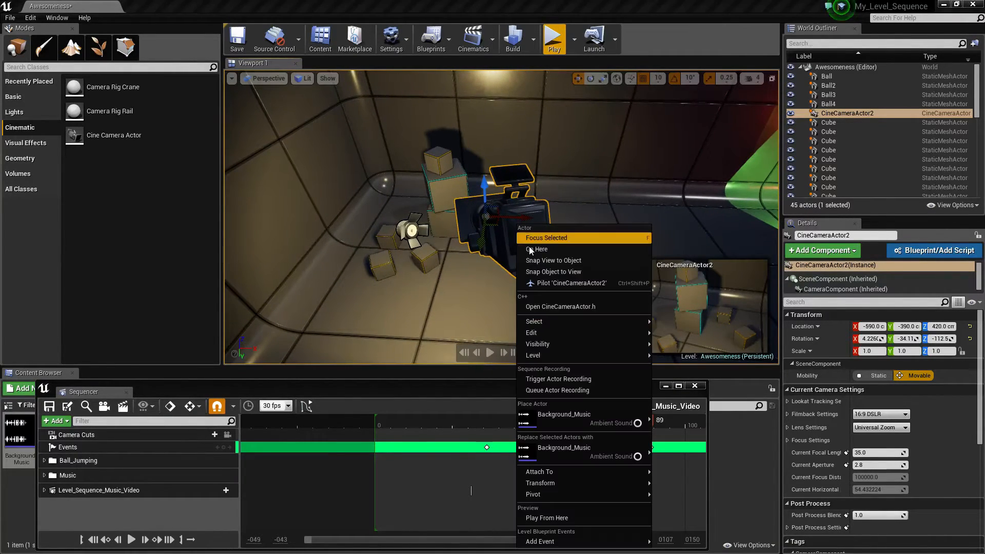
mouse_move(547, 349)
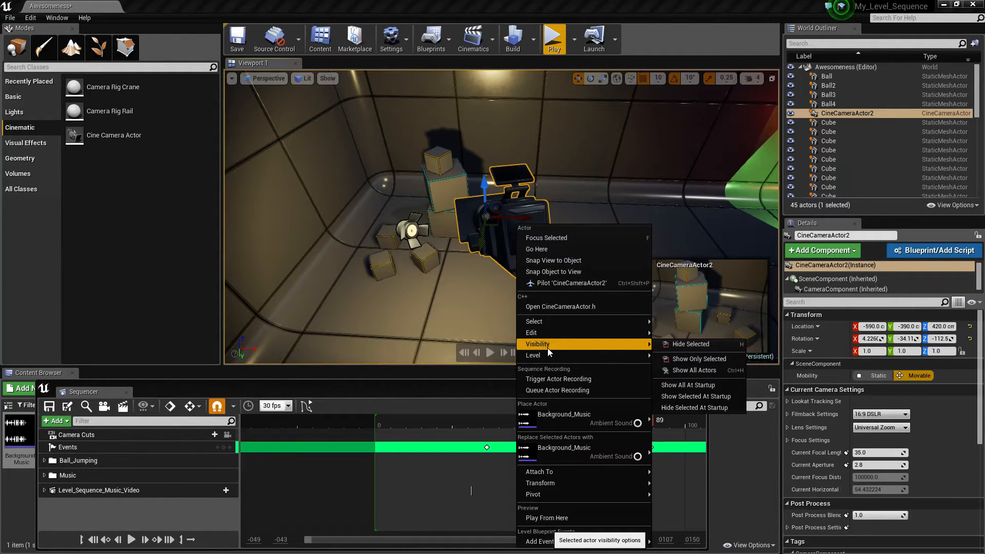
Place a Cine Camera Actor facing the green-lit pyramid at about X 340, Y -830, Z 100 cm.
right_drag(523, 199, 583, 189)
key(d)
key(w)
key(d)
key(s)
key(w)
key(s)
key(a)
key(w)
key(w)
key(e)
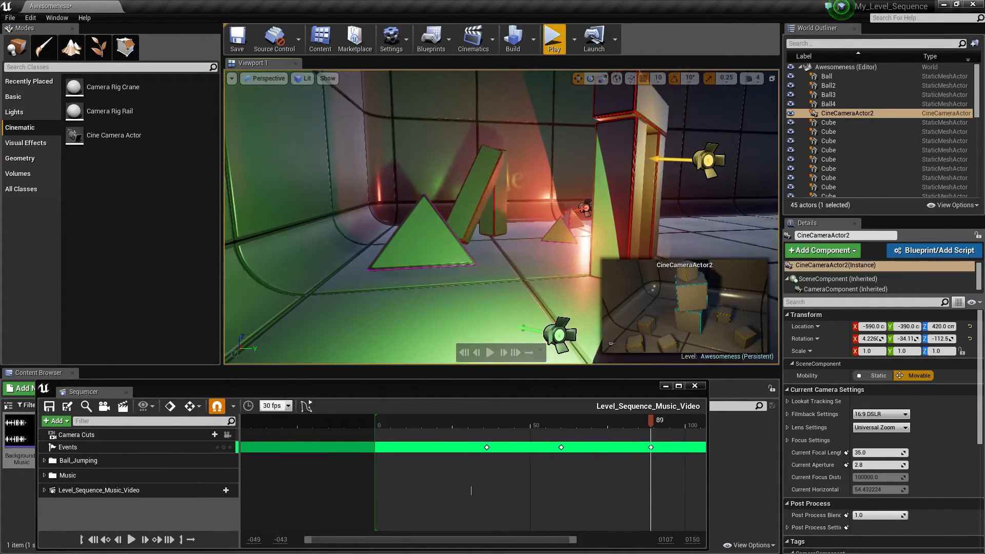
drag(103, 135, 468, 182)
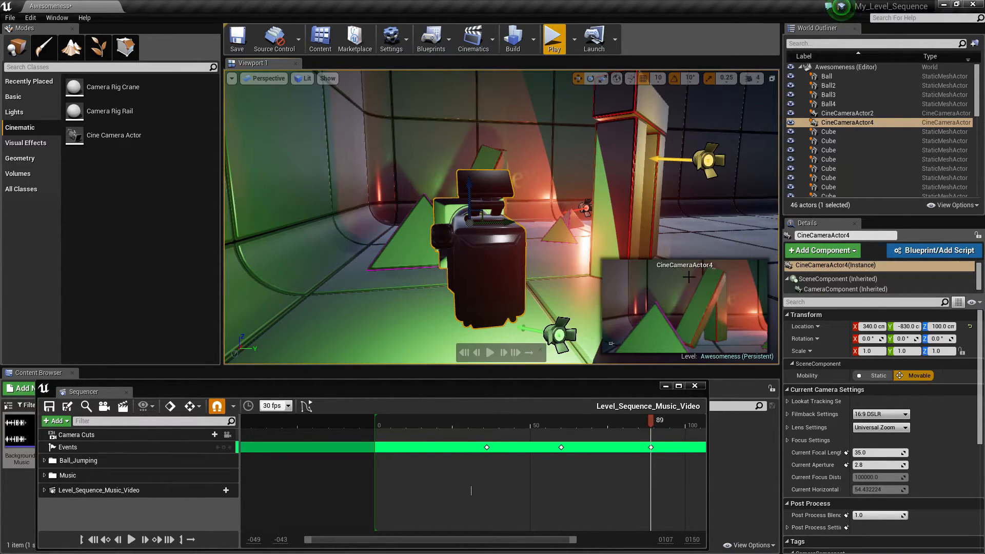
Place another cine camera facing the yellow block arch at X 470, Y -500, turned to -50° yaw and raised to Z 90 cm.
key(d)
right_drag(649, 206, 477, 211)
key(w)
right_drag(330, 211, 326, 205)
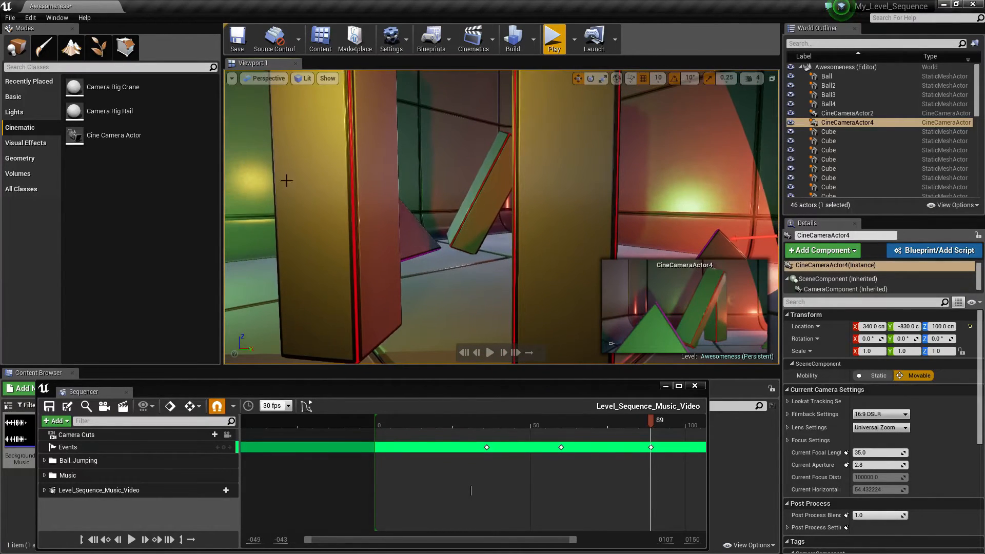
drag(103, 129, 236, 214)
drag(445, 336, 474, 360)
key(w)
right_drag(477, 339, 477, 364)
drag(499, 244, 493, 287)
right_drag(482, 222, 475, 222)
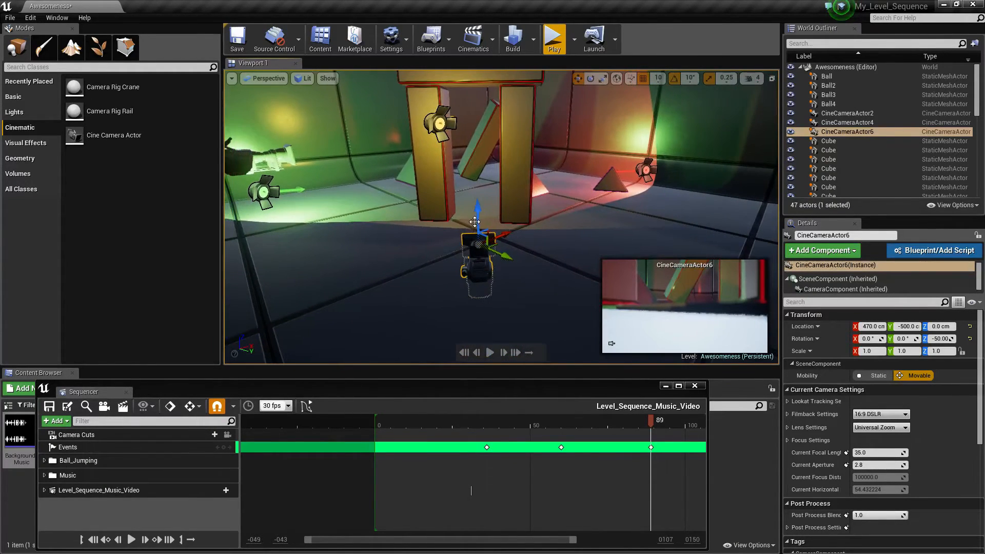
drag(478, 211, 470, 134)
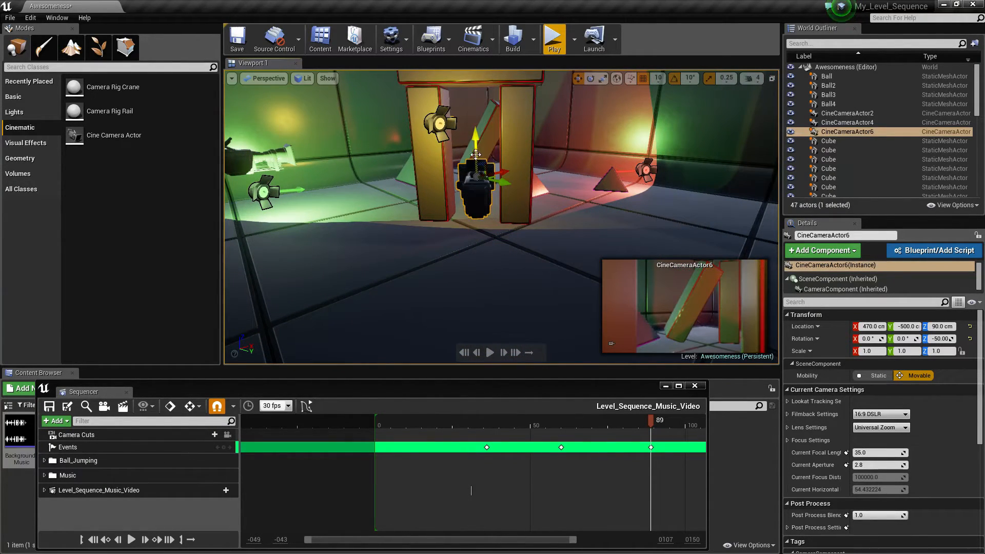
Using local gizmo coordinates, tilt the camera at the arch up 20° and lower it to about Z 21 cm.
key(e)
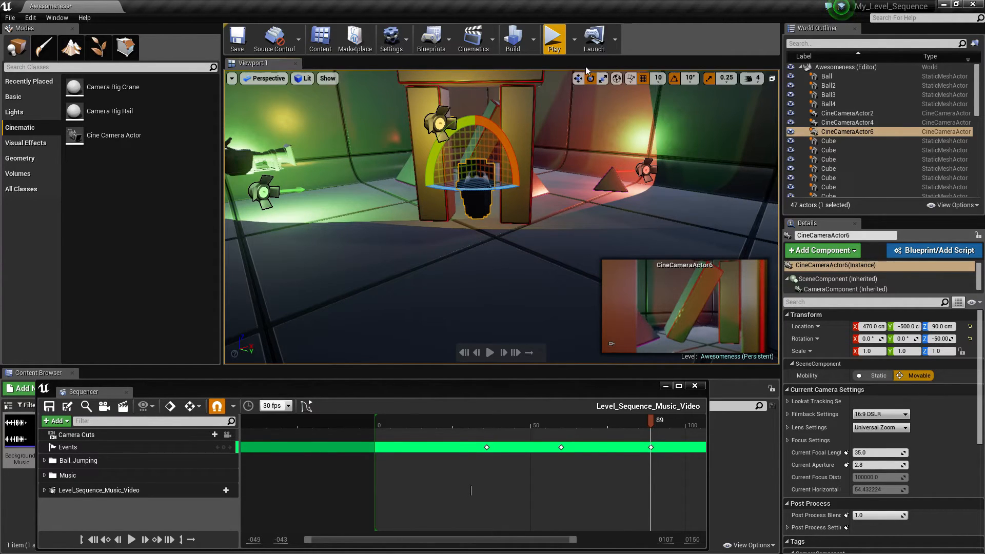
click(616, 78)
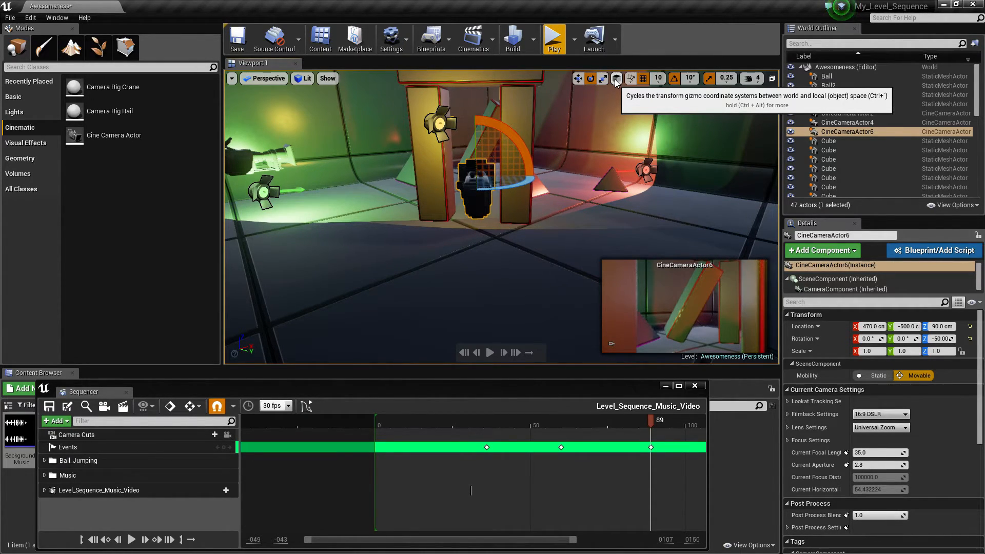
key(f)
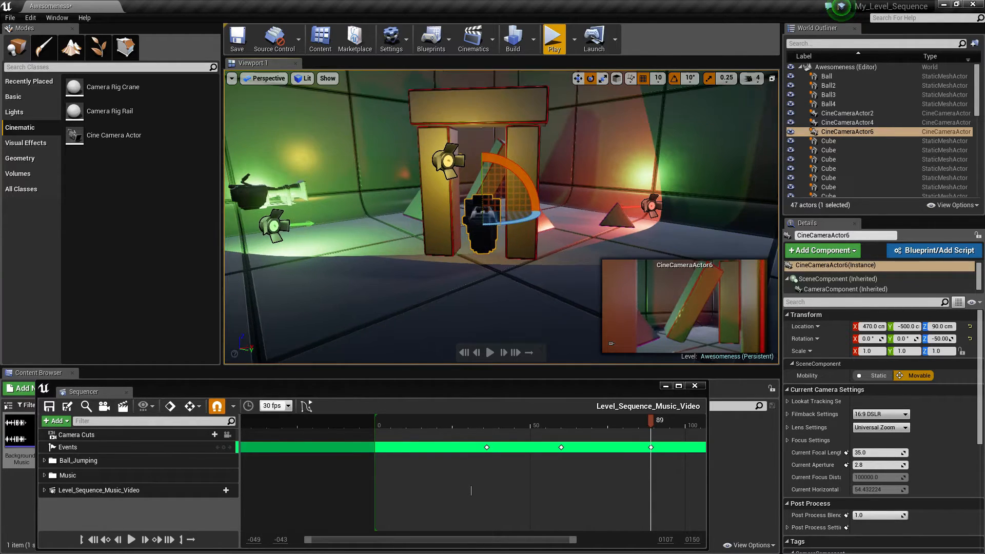
alt+drag(528, 164, 475, 248)
key(w)
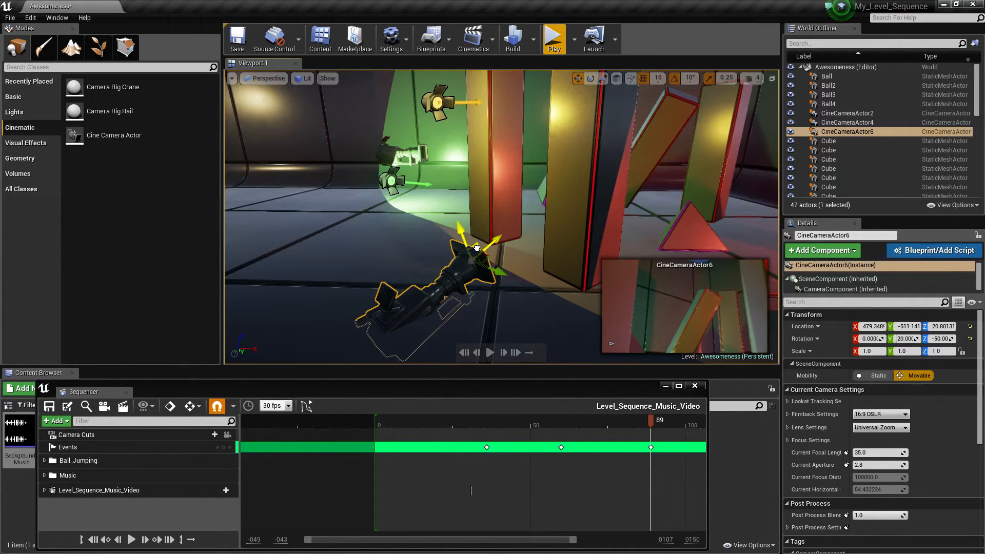
Add a cine camera near the red-lit corner, angled about -30° pitch and -80° yaw, and raise it to about Z 320 cm.
right_drag(502, 147, 535, 172)
right_drag(446, 221, 492, 234)
key(s)
key(e)
drag(76, 134, 496, 279)
key(e)
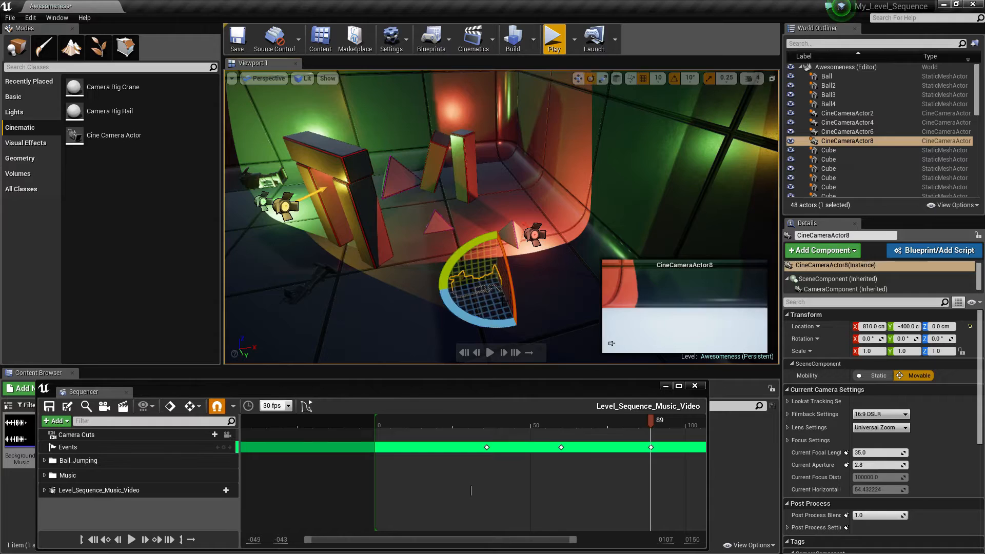
mouse_move(469, 323)
mouse_down()
mouse_move(520, 325)
mouse_move(472, 320)
mouse_up()
key(w)
key(e)
right_drag(506, 269, 518, 287)
drag(522, 196, 492, 72)
key(w)
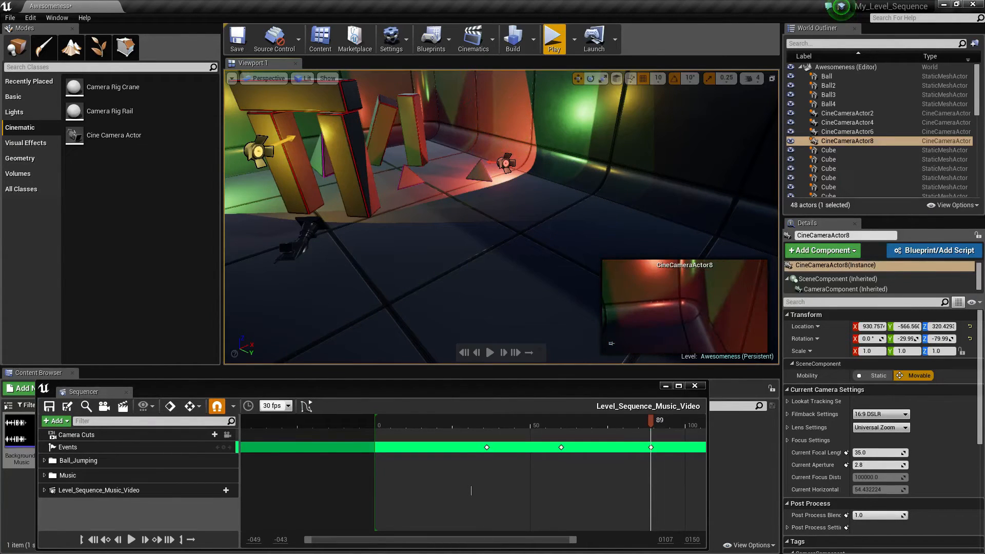
Reposition the red corner's camera to about X 880, Y -276, Z 410 cm and turn it to about -103° yaw.
right_drag(504, 144, 528, 100)
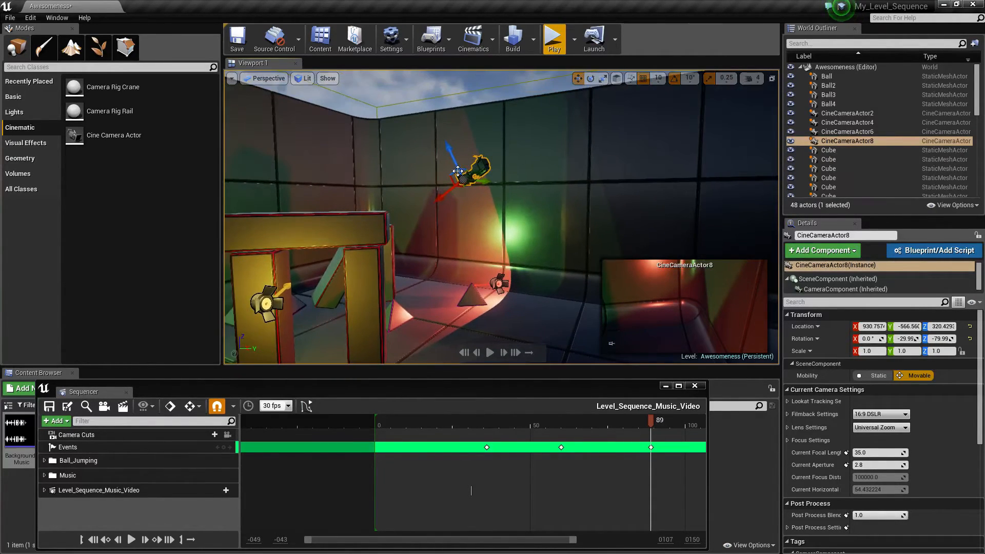
drag(456, 177, 520, 163)
key(e)
right_drag(521, 164, 441, 190)
mouse_move(503, 198)
right_down()
mouse_move(528, 205)
mouse_move(503, 198)
right_up()
drag(444, 214, 455, 222)
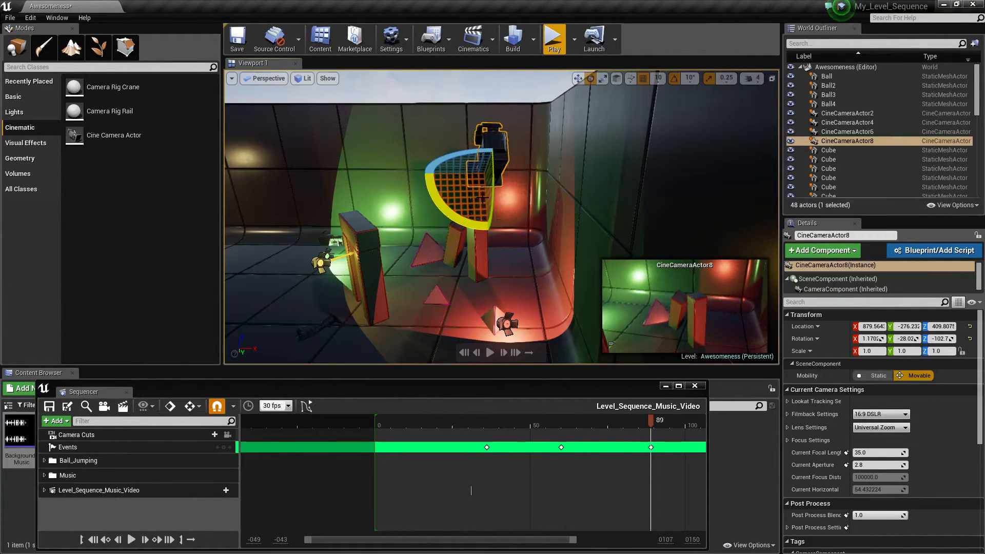
Tilt the red corner's camera down to about -48° pitch and raise it to about Z 661 cm.
key(w)
drag(484, 180, 477, 101)
key(e)
right_drag(493, 149, 521, 141)
drag(426, 203, 436, 219)
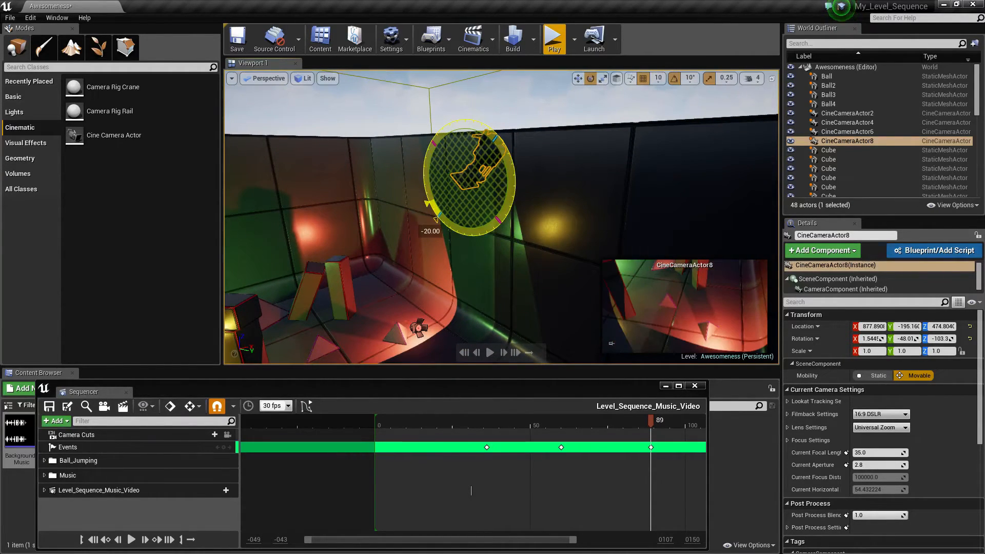
drag(450, 182, 470, 65)
Place a cine camera before the two balls at X -640, Y 620, turn it to about 130° yaw and raise it off the floor.
right_drag(470, 77, 354, 200)
right_drag(511, 174, 511, 179)
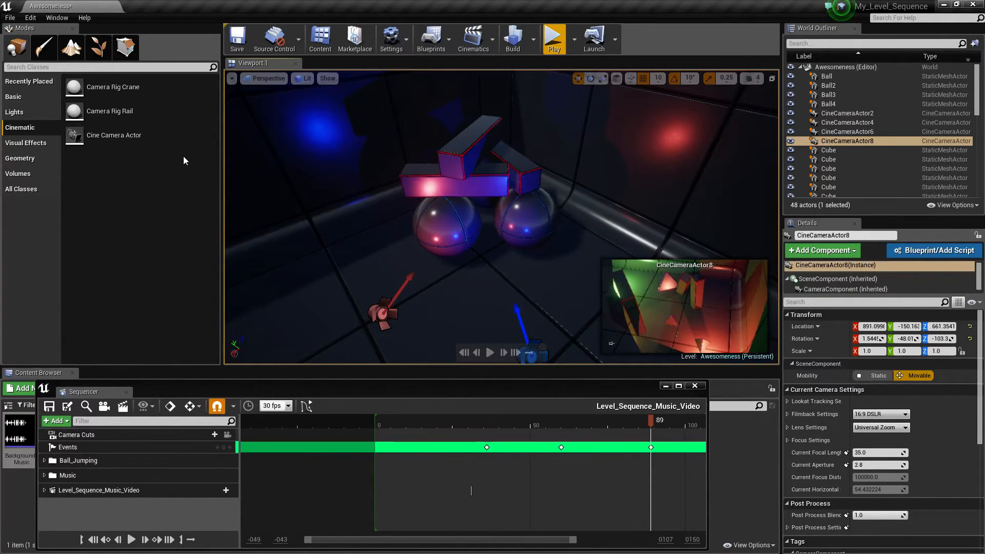
drag(72, 141, 476, 329)
key(e)
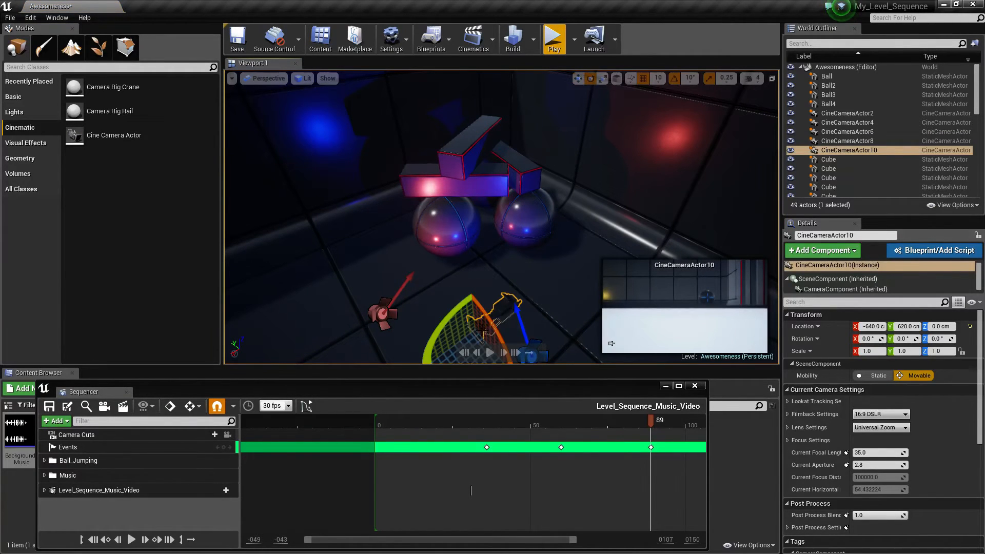
right_drag(439, 309, 439, 321)
drag(460, 306, 519, 307)
key(w)
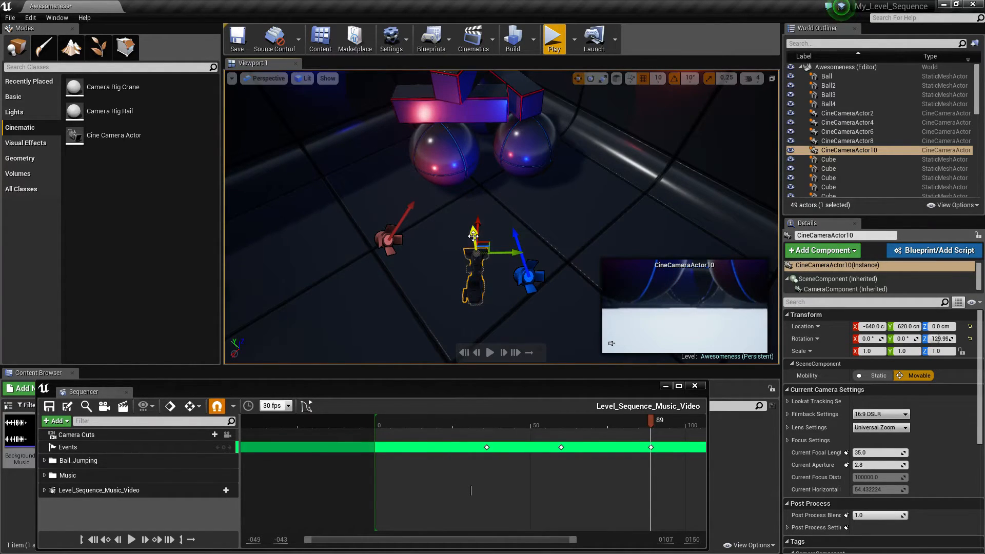
drag(473, 234, 462, 149)
Frame the balls and blocks with their camera at about X -455, Y 538, Z 290 cm, with -20° pitch and 141° yaw.
key(s)
right_drag(477, 149, 485, 148)
key(d)
drag(486, 139, 318, 76)
right_drag(318, 118, 311, 77)
key(e)
drag(327, 201, 402, 248)
key(w)
right_drag(402, 248, 488, 226)
key(e)
drag(488, 226, 422, 205)
key(w)
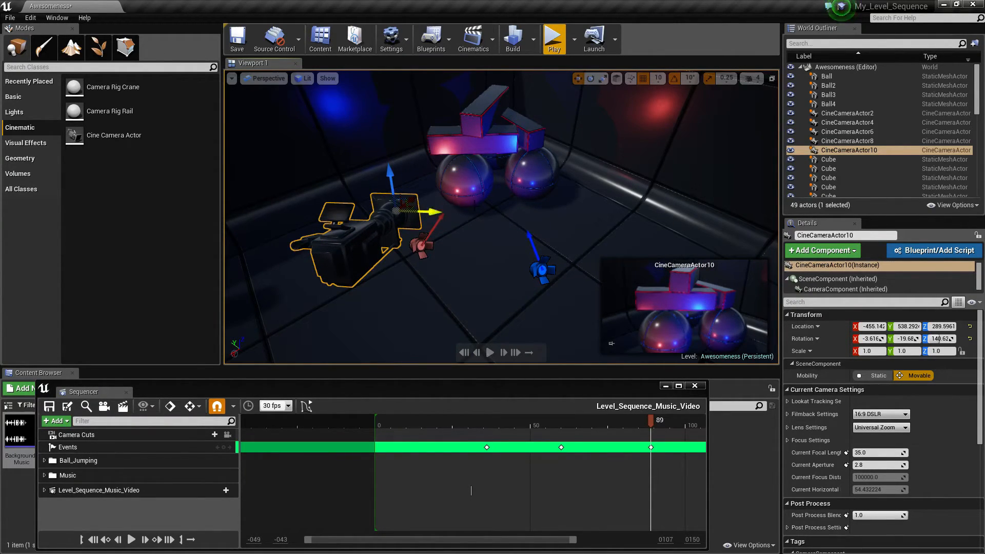
Add CineCameraActor2 to the Camera Cuts track at frame 0.
mouse_move(562, 227)
right_down()
mouse_move(533, 224)
mouse_move(616, 195)
mouse_move(546, 167)
mouse_move(564, 166)
mouse_move(572, 240)
right_up()
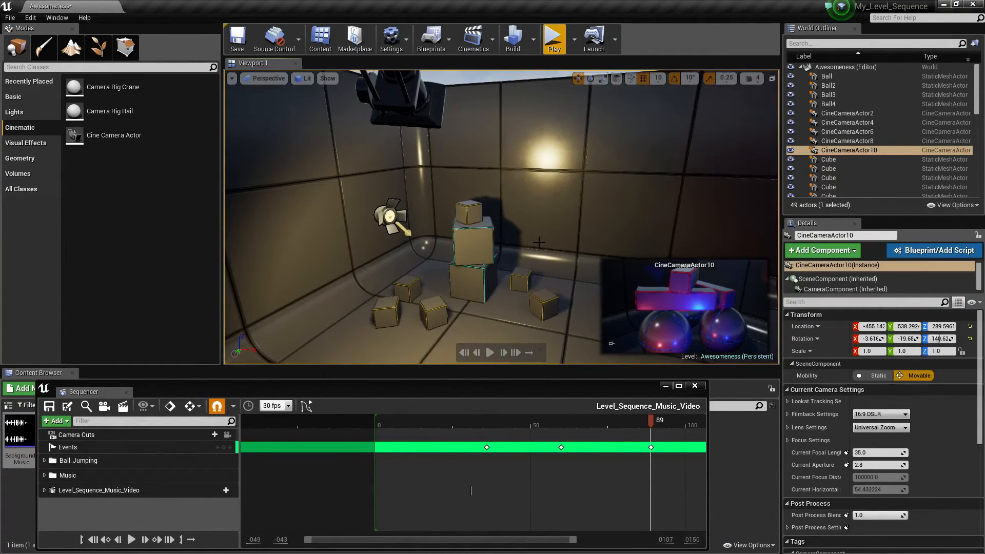
click(188, 406)
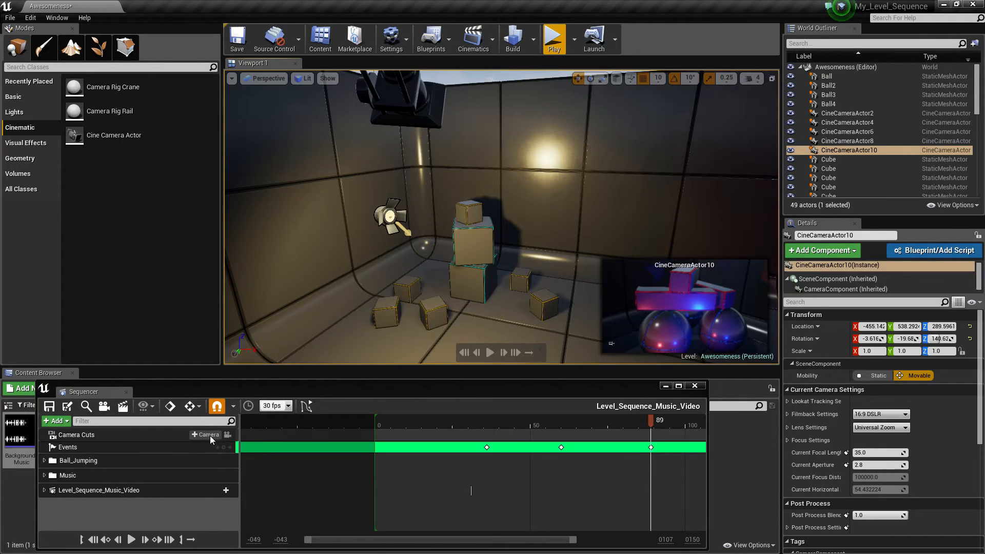
right_drag(404, 237, 403, 206)
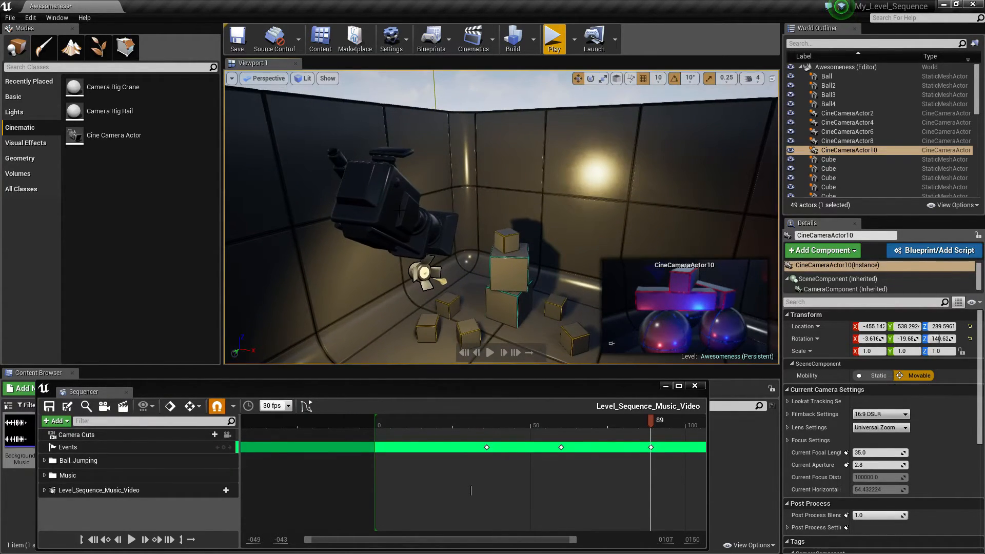
click(845, 113)
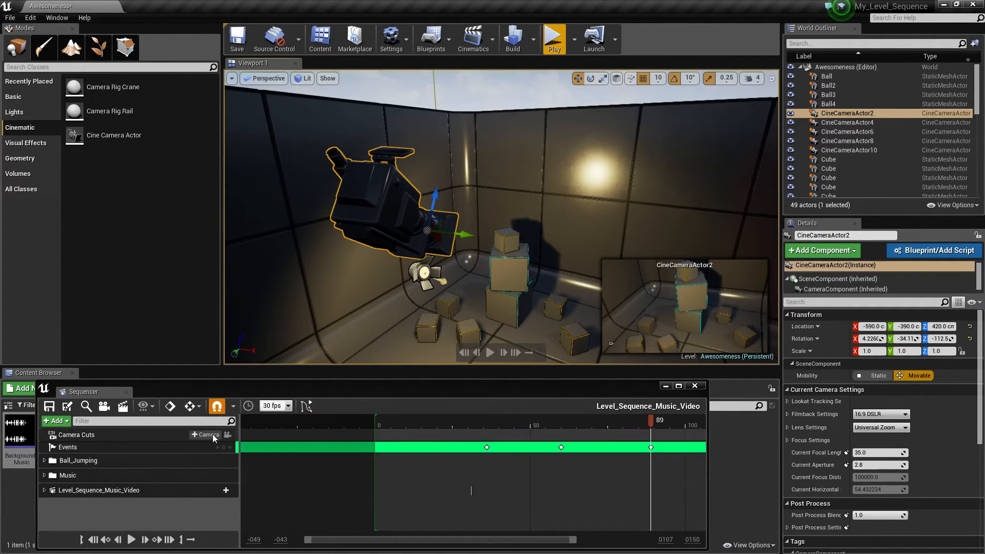
click(378, 420)
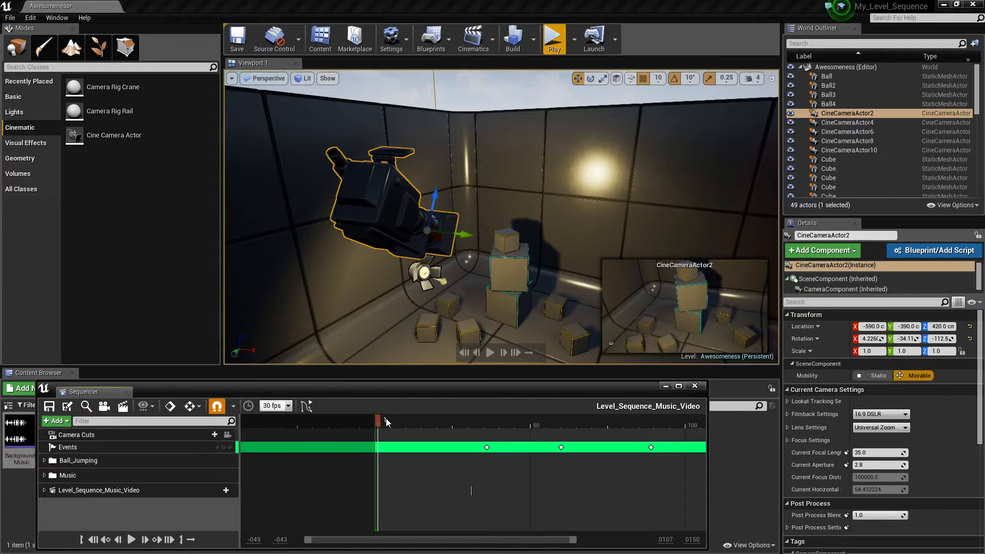
drag(376, 421, 375, 422)
click(210, 436)
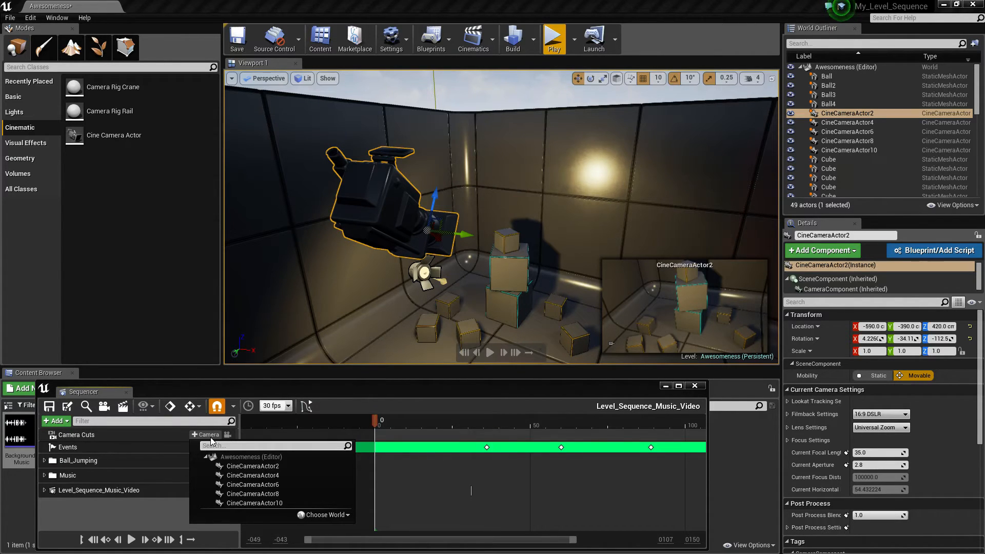
click(226, 465)
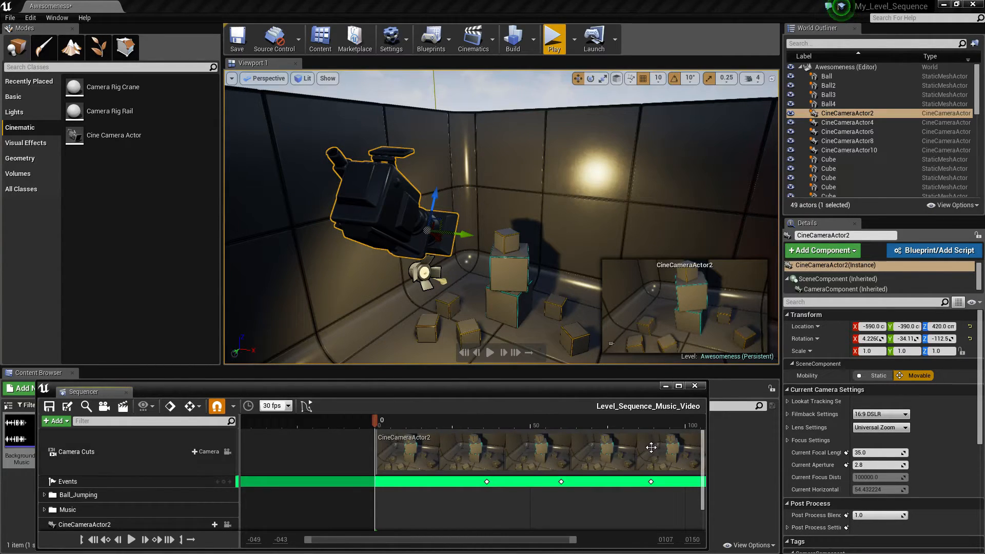
Shorten the CineCameraActor2 camera cut and shift it to end at about frame 50.
right_drag(617, 445, 272, 450)
right_drag(459, 438, 560, 447)
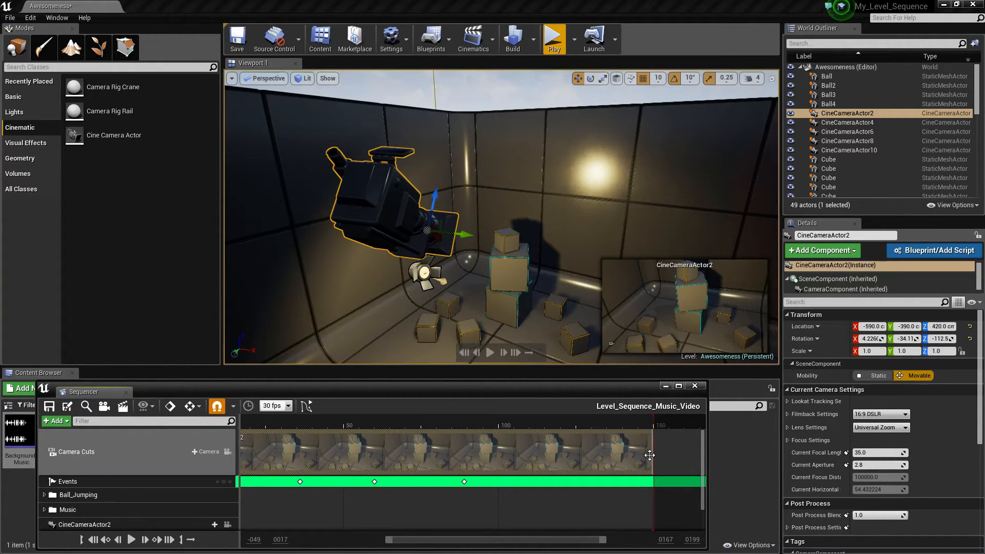
drag(651, 455, 336, 454)
right_drag(421, 454, 609, 461)
drag(450, 454, 466, 455)
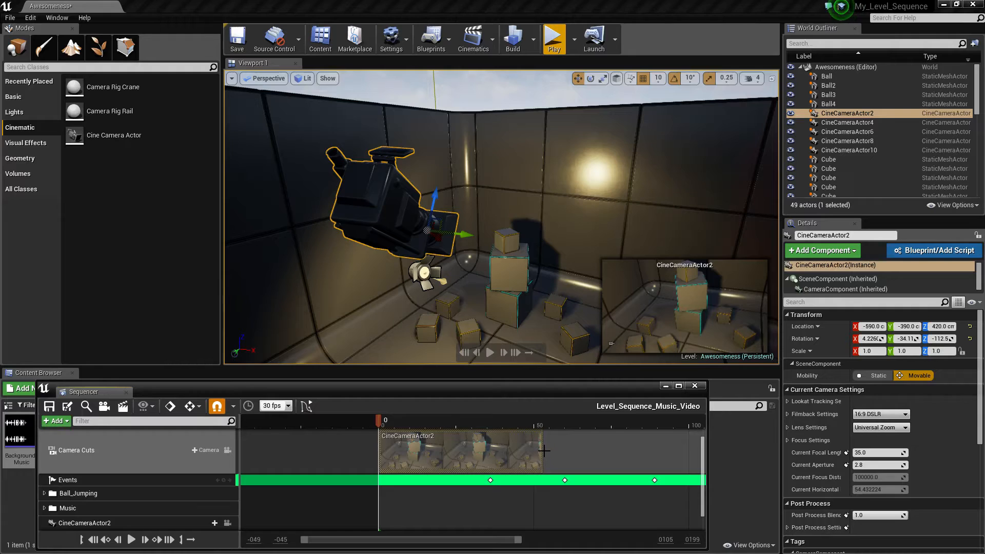
drag(540, 451, 531, 452)
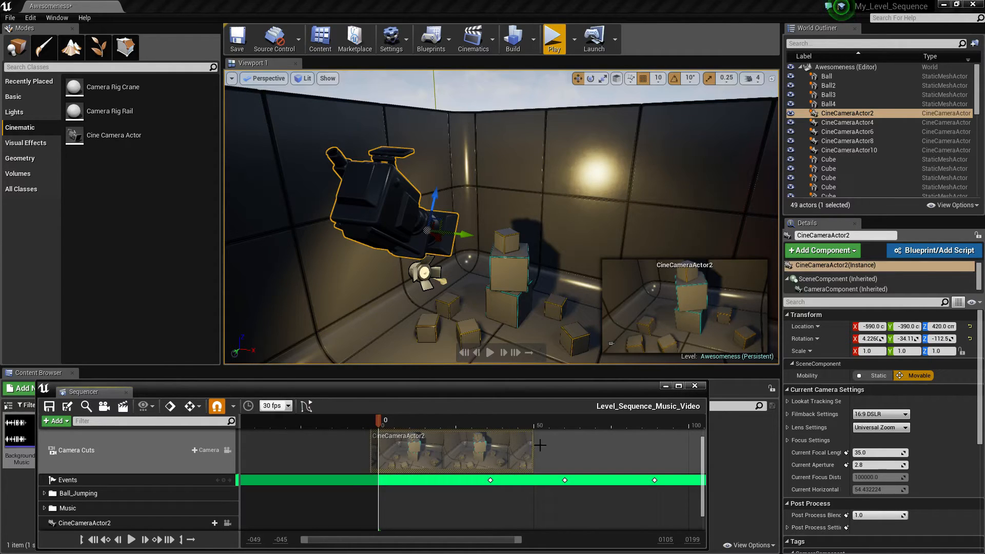
Shift the CineCameraActor2 cut to start at frame 0 and add CineCameraActor4 to the Camera Cuts track at frame 50.
drag(406, 445, 417, 446)
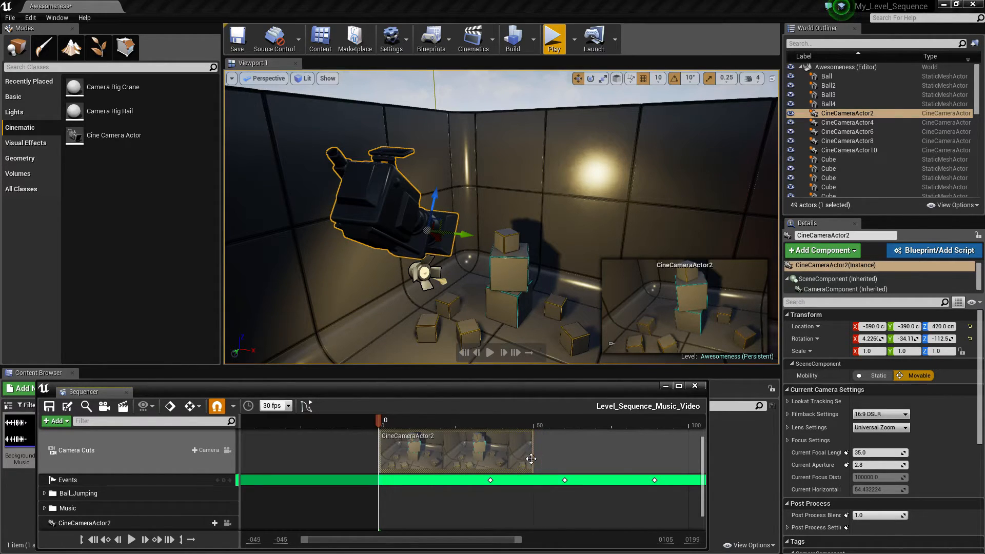
click(532, 421)
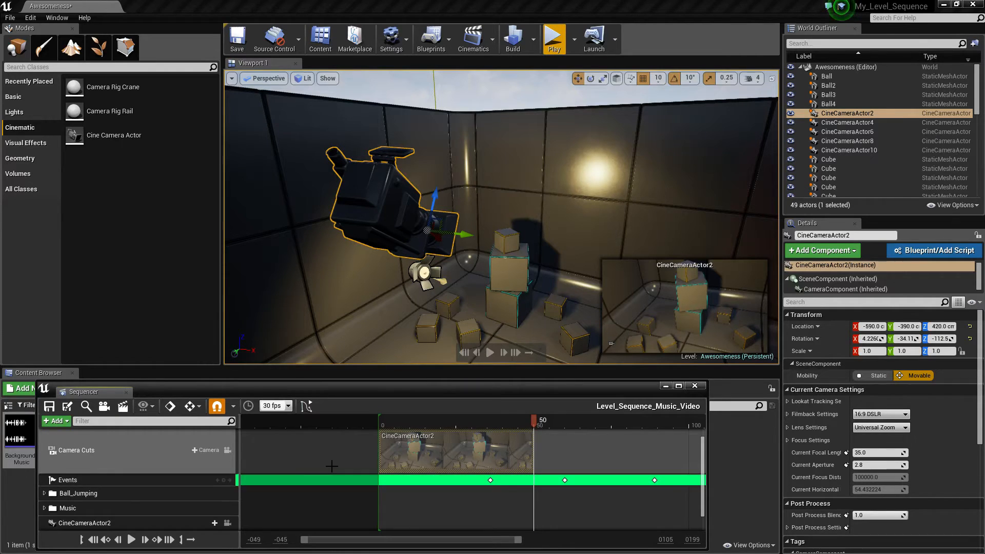
right_drag(480, 280, 640, 292)
key(w)
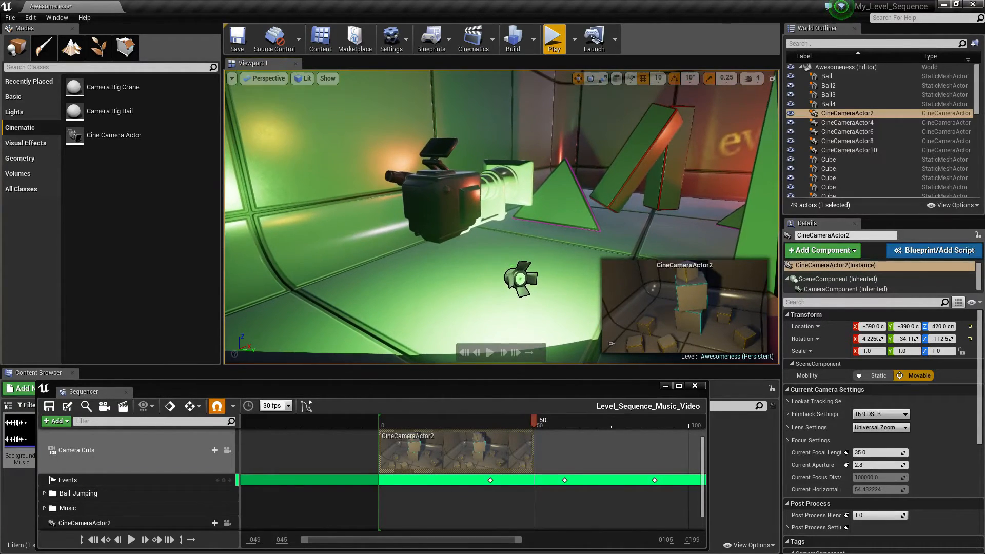
click(455, 197)
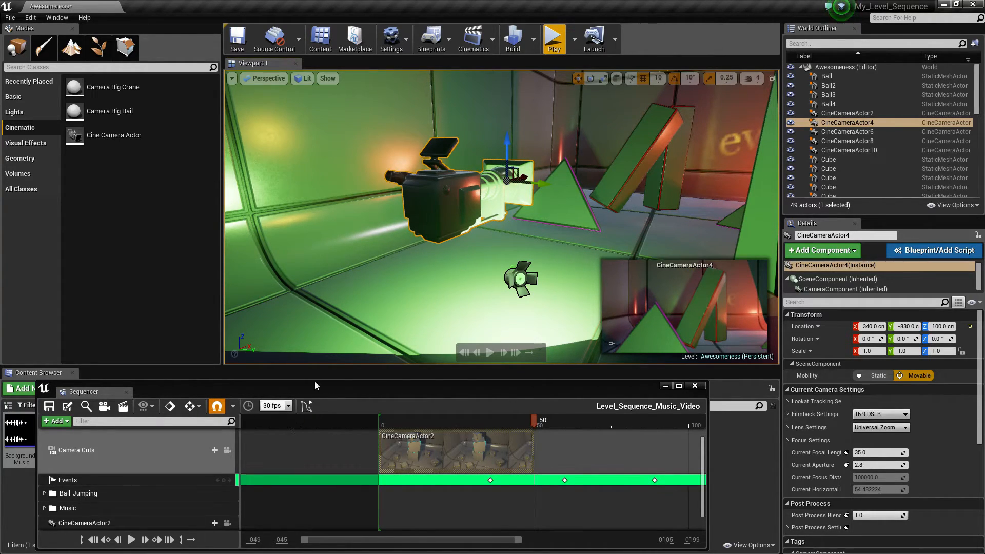
click(208, 450)
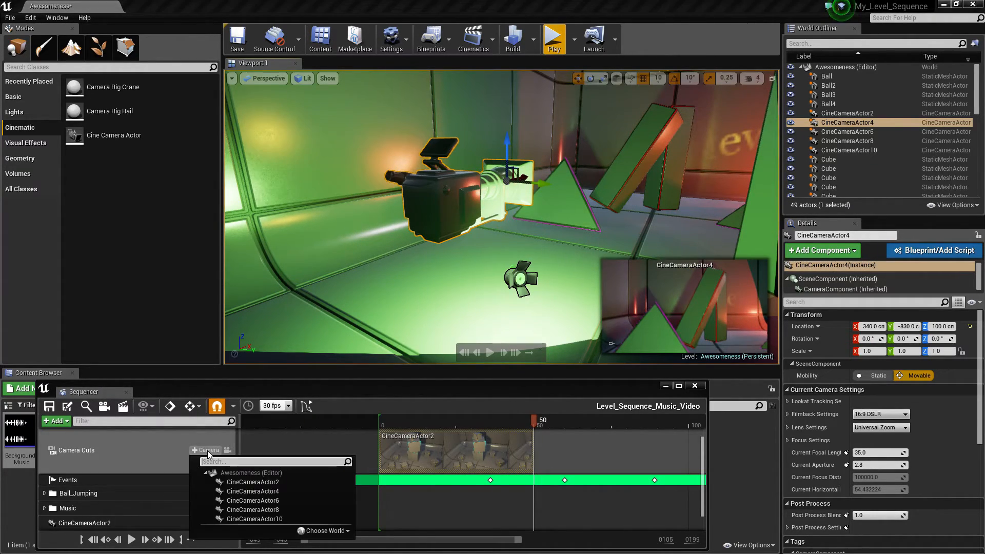
click(229, 490)
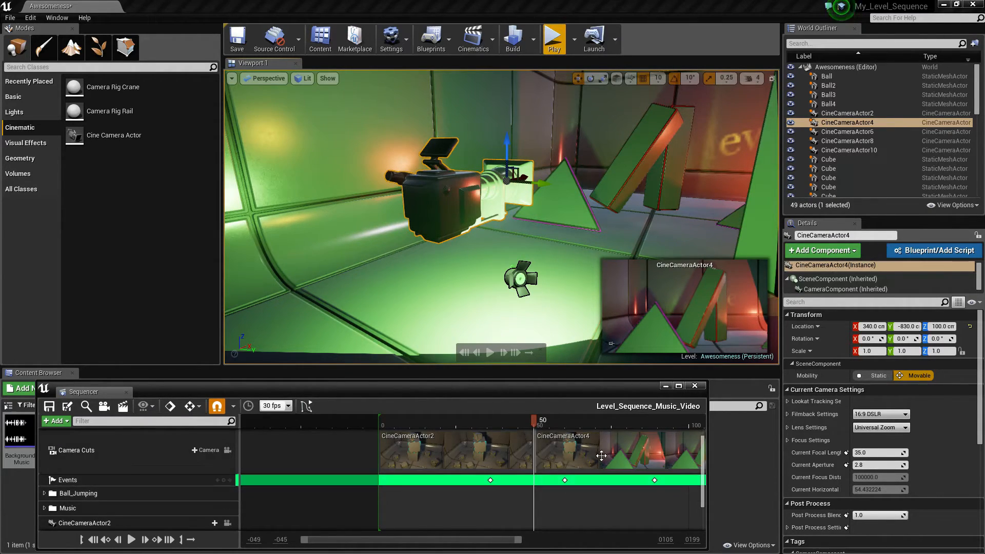
Adjust the CineCameraActor4 camera cut so it starts at frame 50 and ends at frame 75.
drag(505, 540, 613, 541)
drag(584, 454, 436, 460)
drag(372, 456, 377, 459)
right_drag(496, 444, 666, 451)
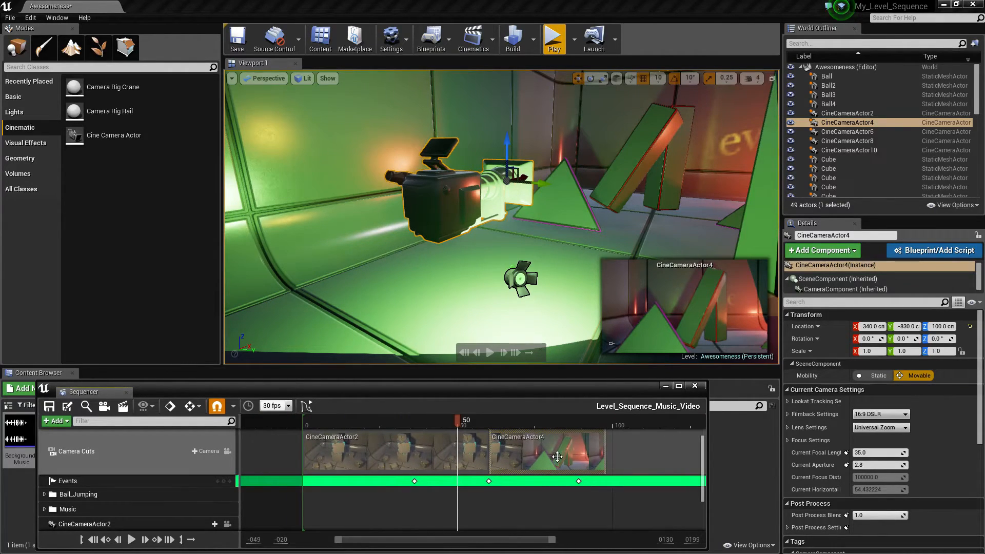
drag(491, 456, 460, 455)
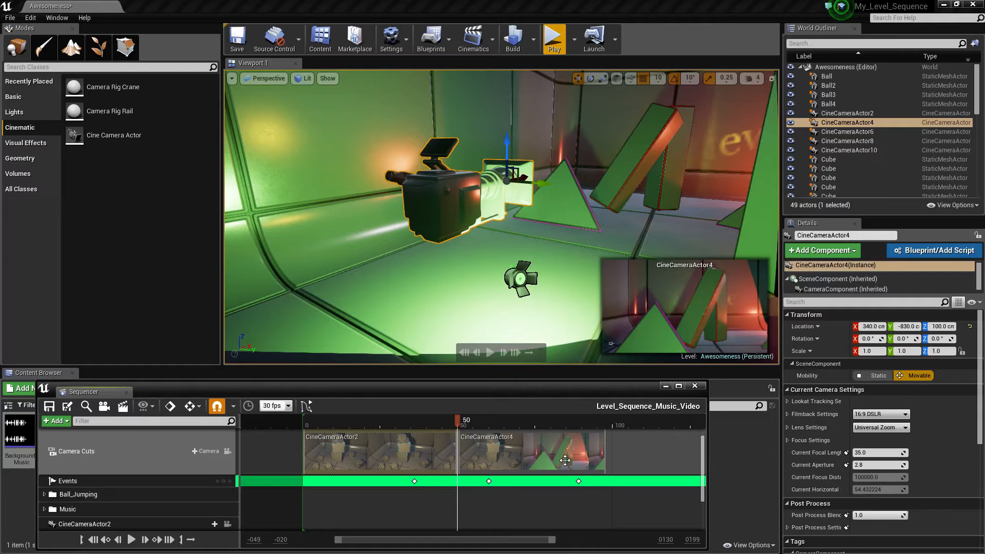
click(536, 459)
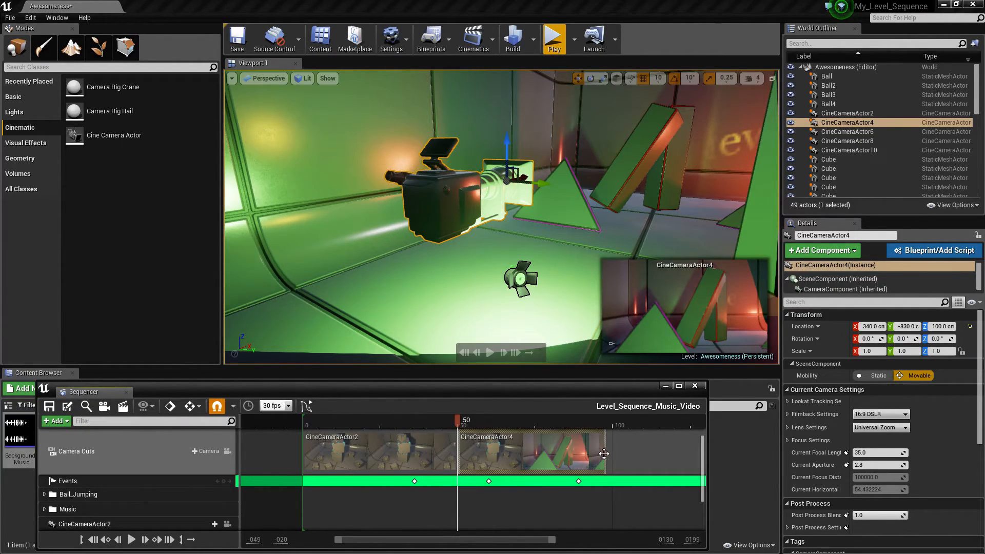
drag(606, 451, 534, 452)
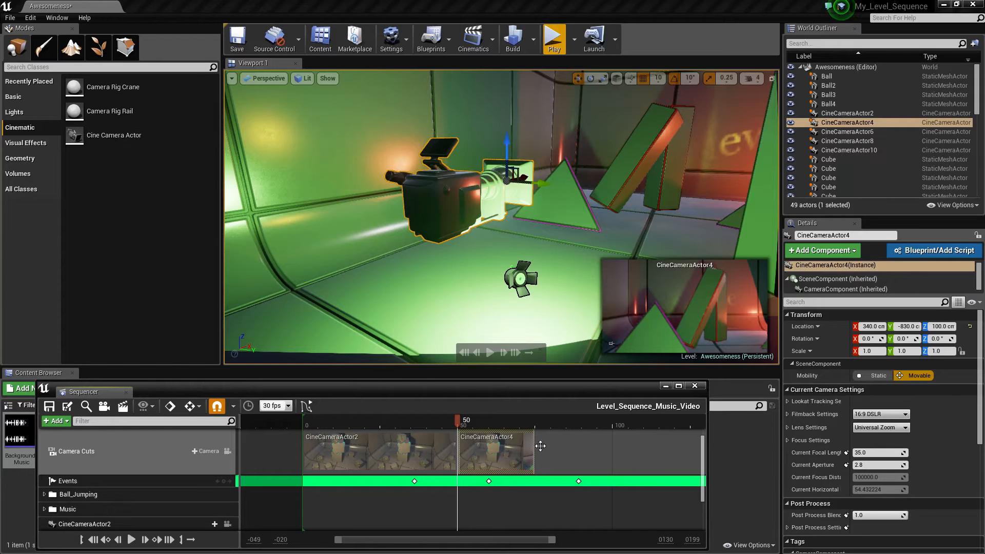
Add CineCameraActor6 to the Camera Cuts track at frame 75 and trim its cut to end at frame 100.
click(534, 419)
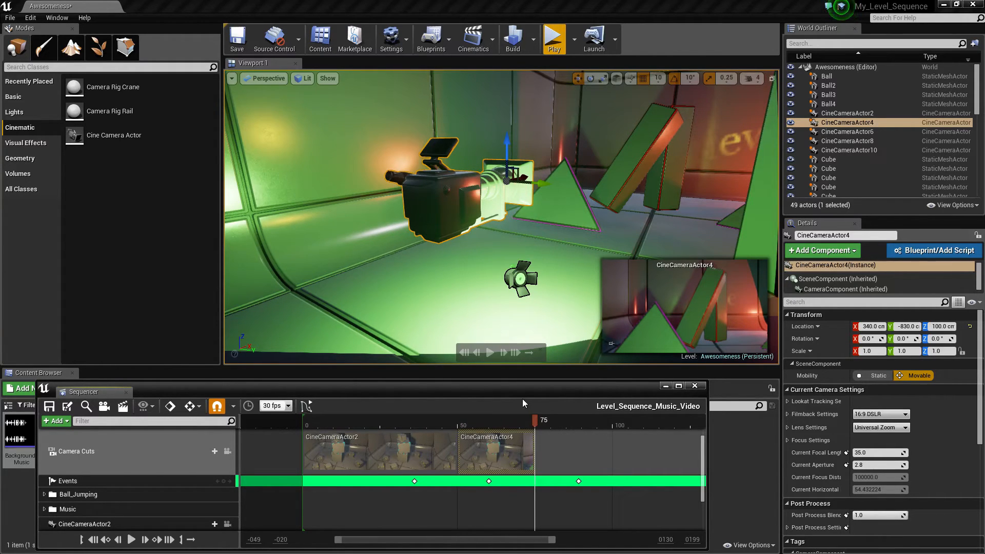
right_drag(554, 245, 605, 257)
right_drag(514, 228, 554, 248)
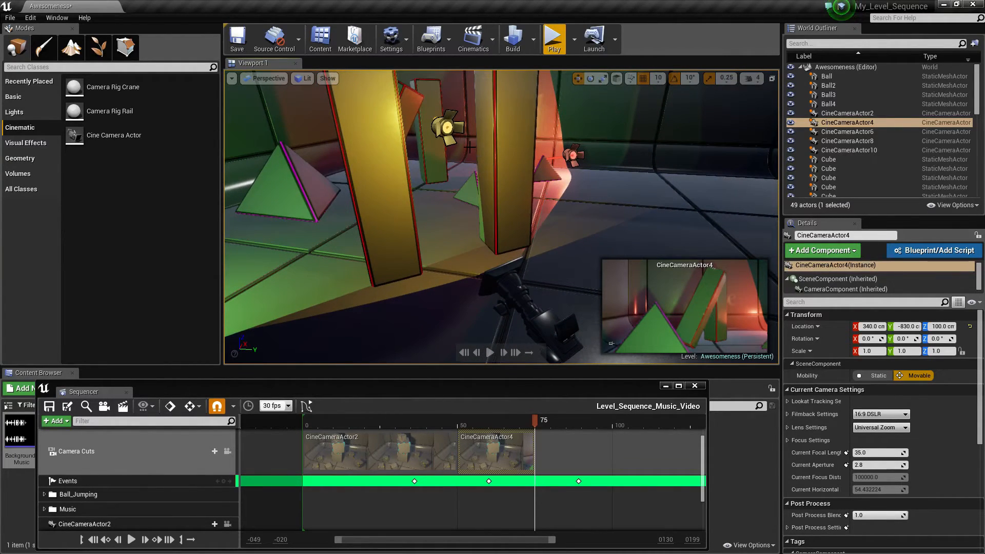
right_drag(469, 146, 490, 163)
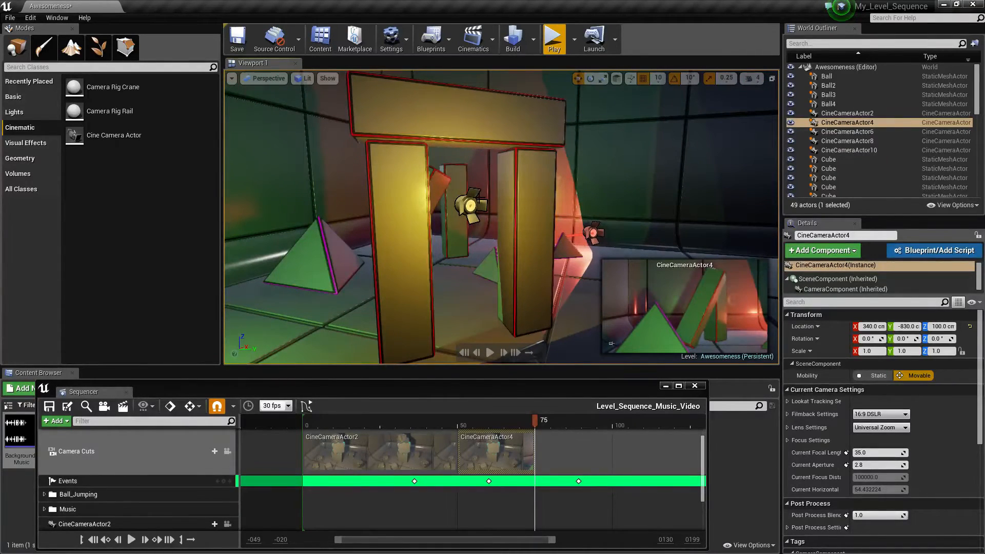
click(476, 206)
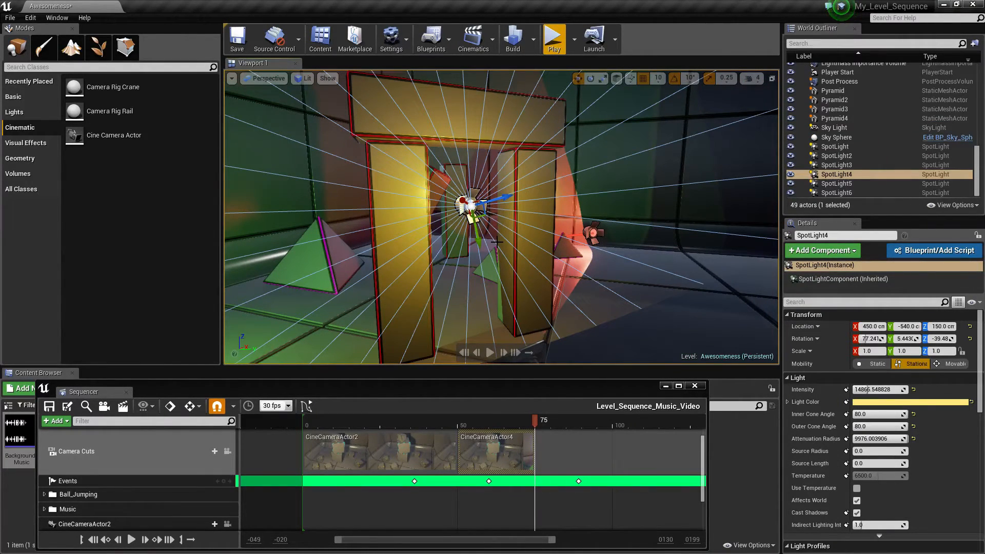
mouse_move(504, 245)
right_down()
mouse_move(477, 246)
mouse_move(508, 249)
right_up()
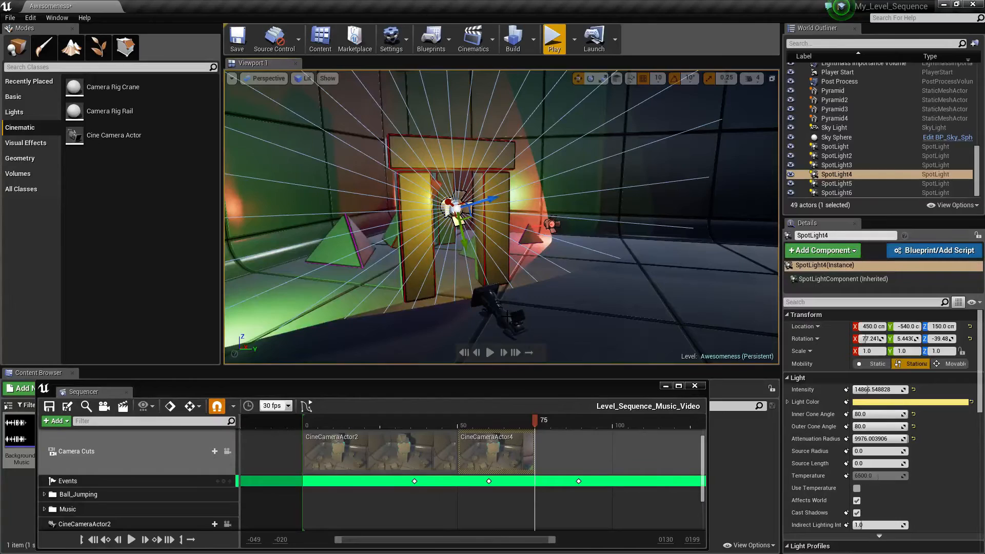
click(508, 317)
right_drag(507, 317, 474, 322)
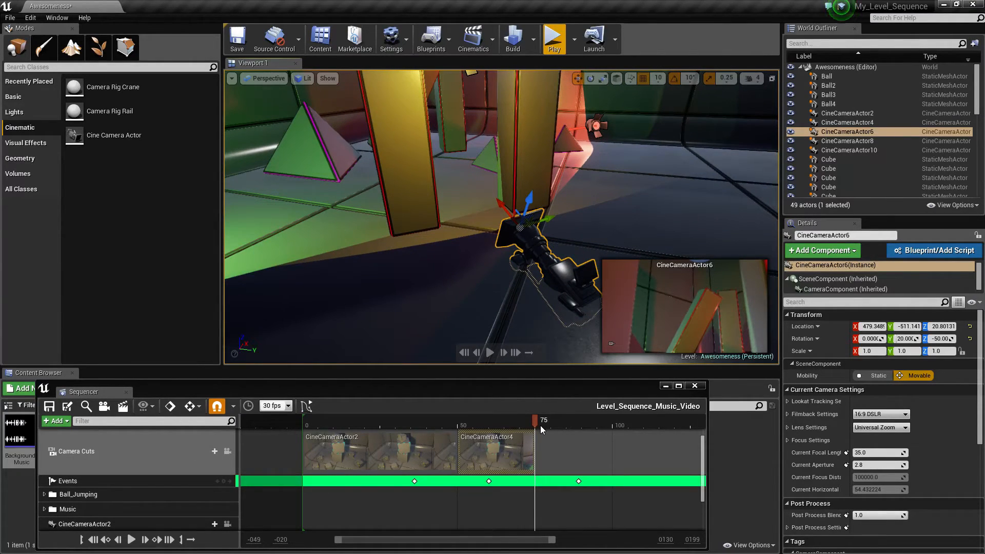
click(202, 450)
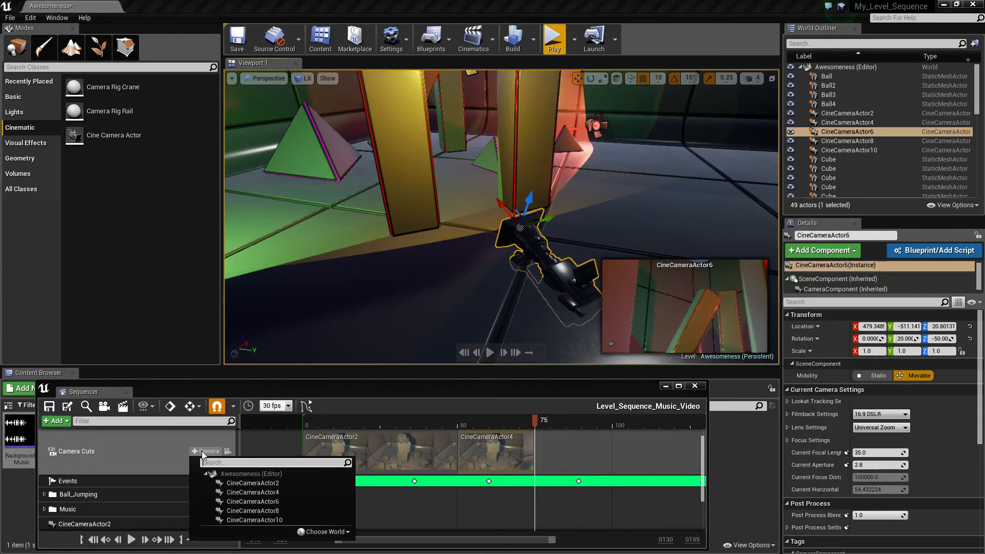
click(232, 501)
right_drag(658, 453, 549, 451)
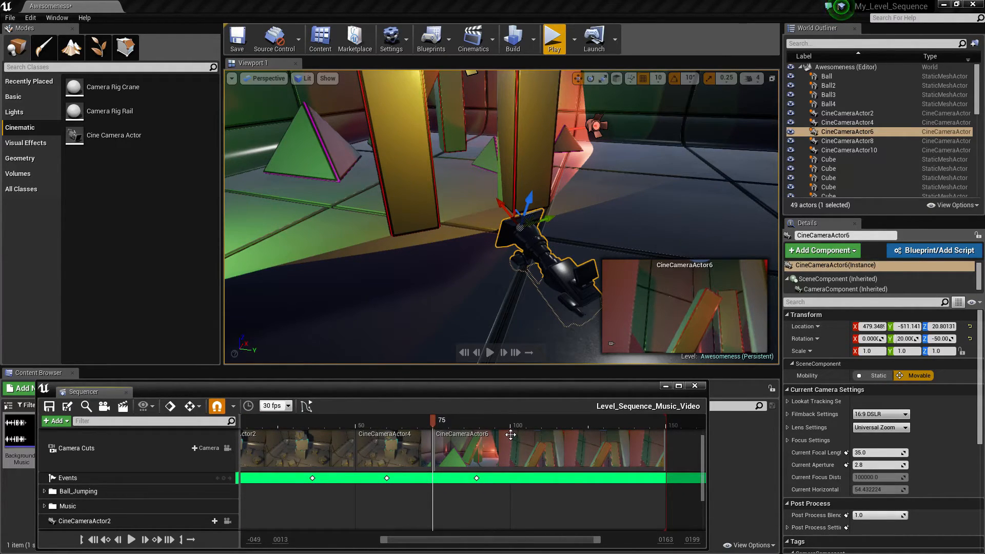
drag(663, 447, 509, 445)
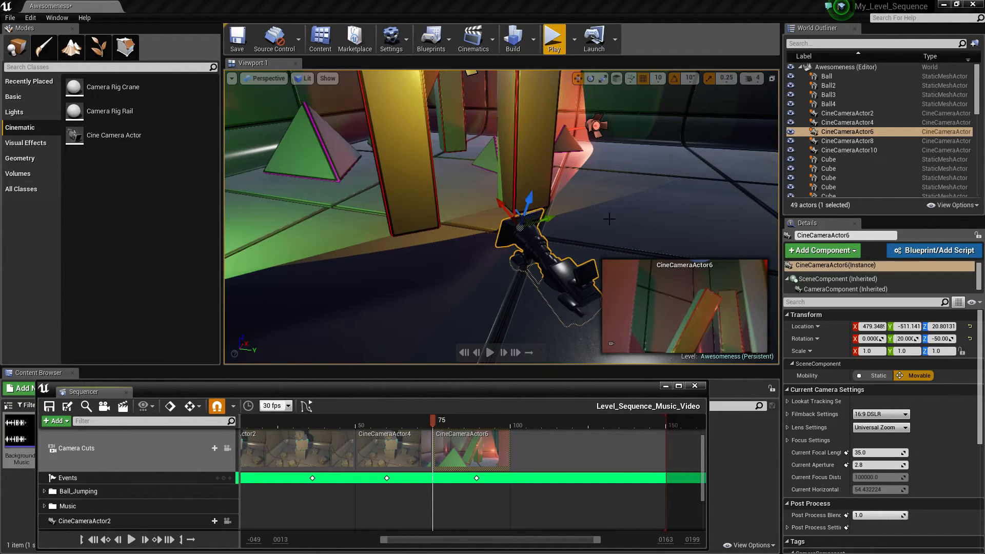
Add CineCameraActor10, the camera facing the balls and blocks, to the Camera Cuts track at frame 100.
right_drag(638, 186, 654, 200)
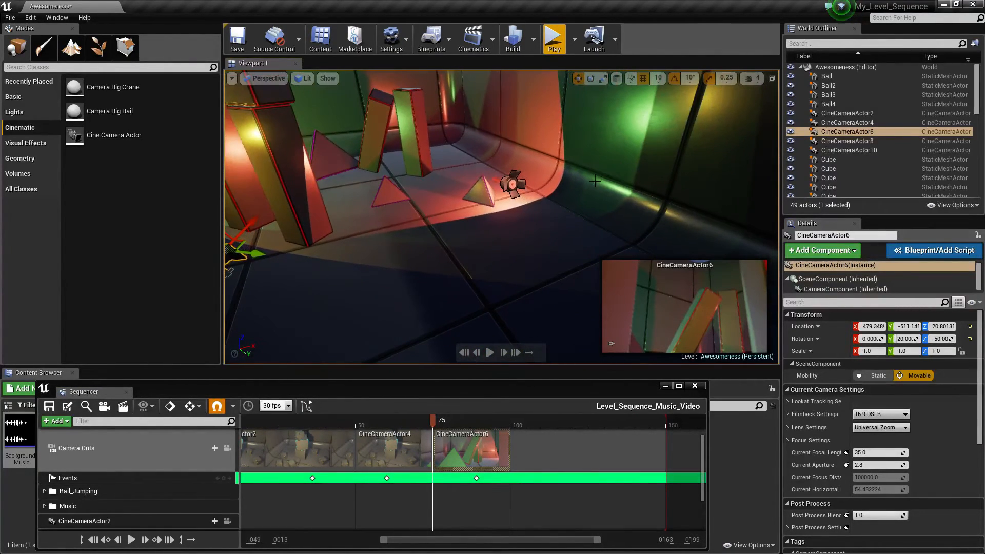
right_drag(495, 195, 733, 181)
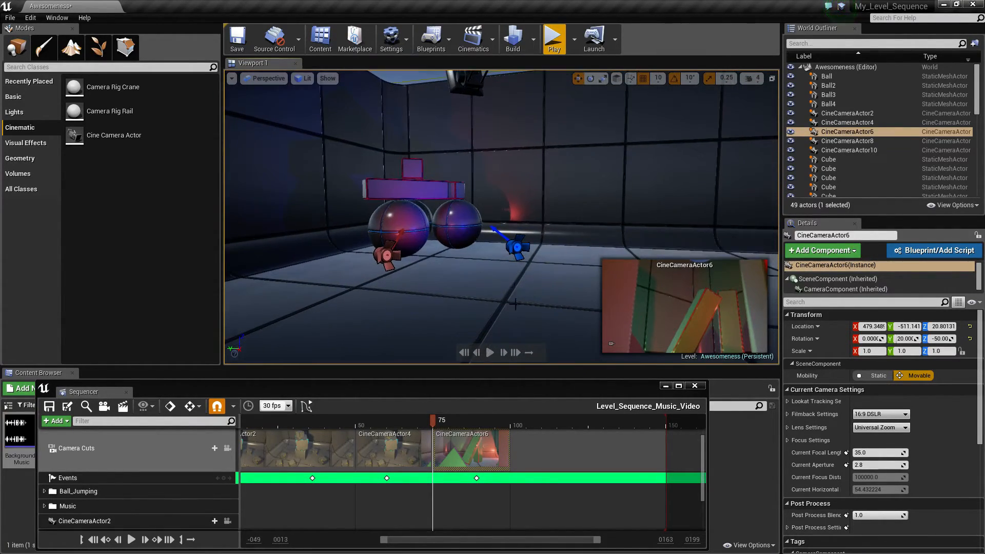
click(510, 424)
right_drag(491, 231, 466, 265)
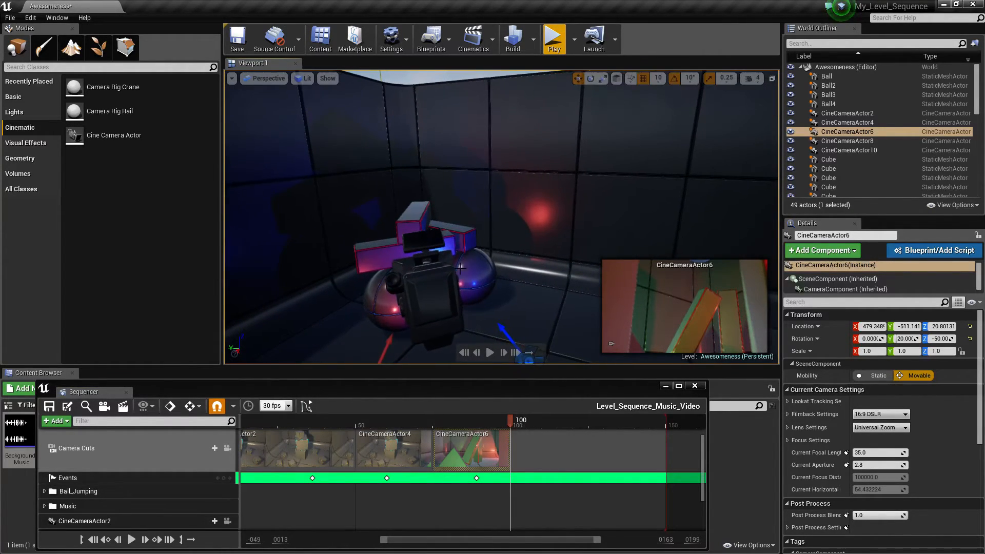
click(429, 281)
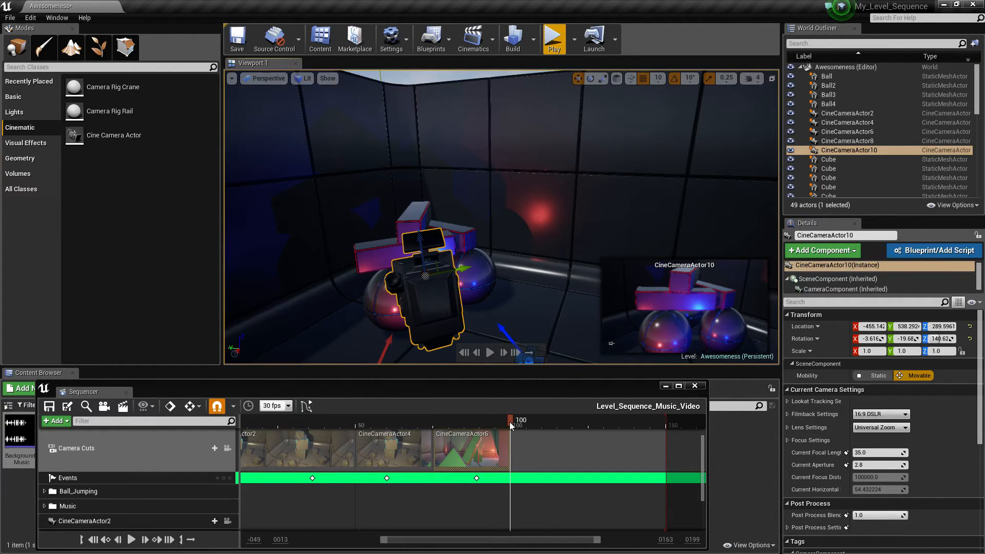
click(206, 448)
click(249, 515)
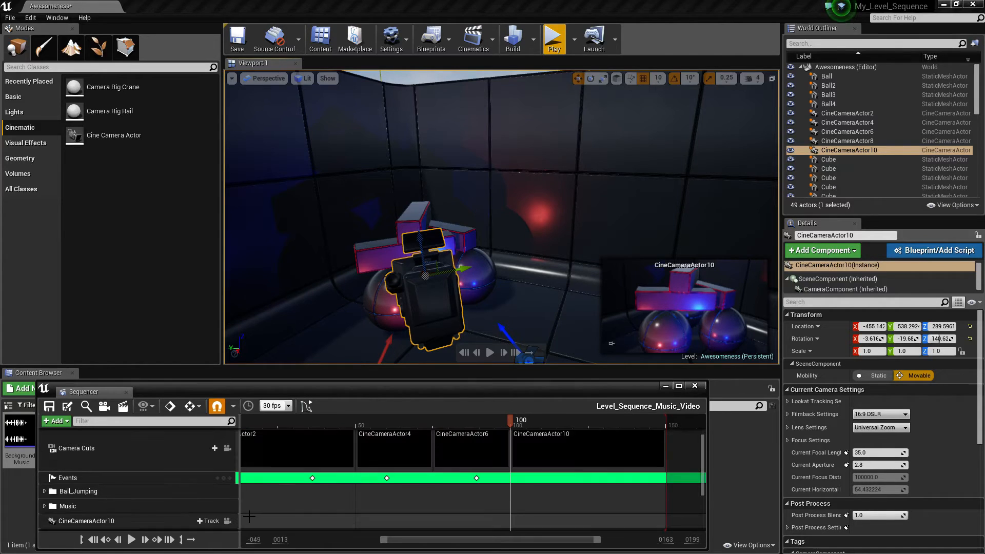
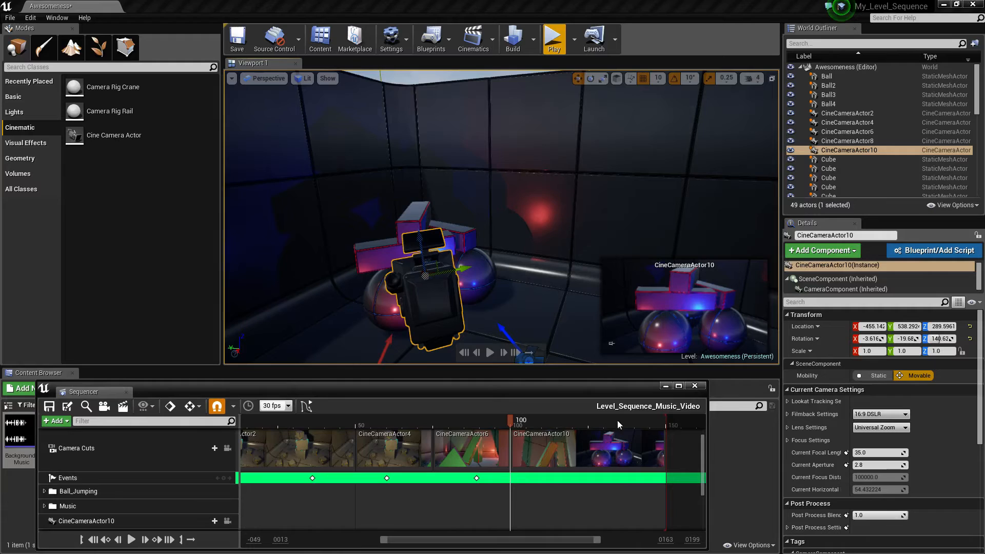
Scrub back through the sequence and return the playhead to frame 0.
drag(511, 421, 526, 434)
drag(366, 444, 53, 413)
right_drag(329, 507, 557, 511)
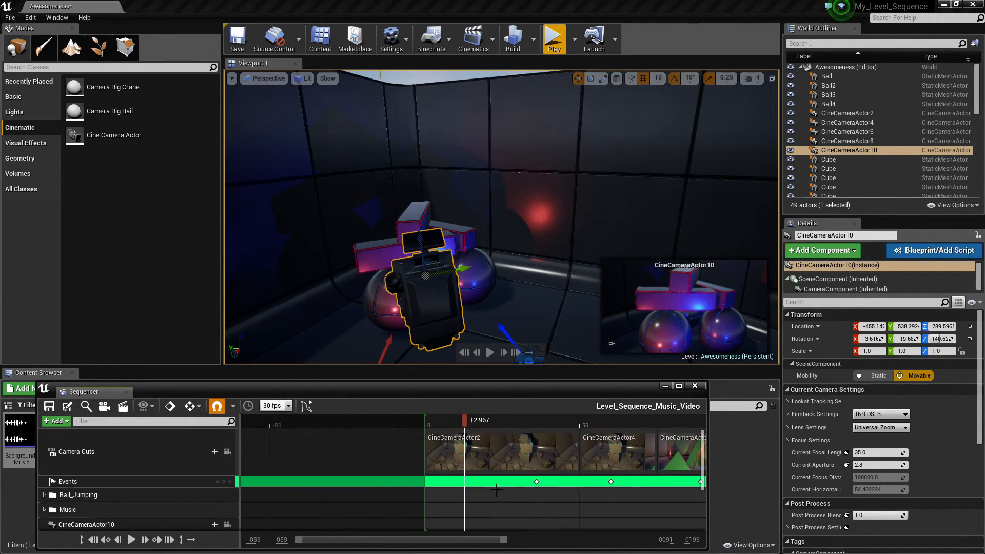
drag(464, 420, 424, 410)
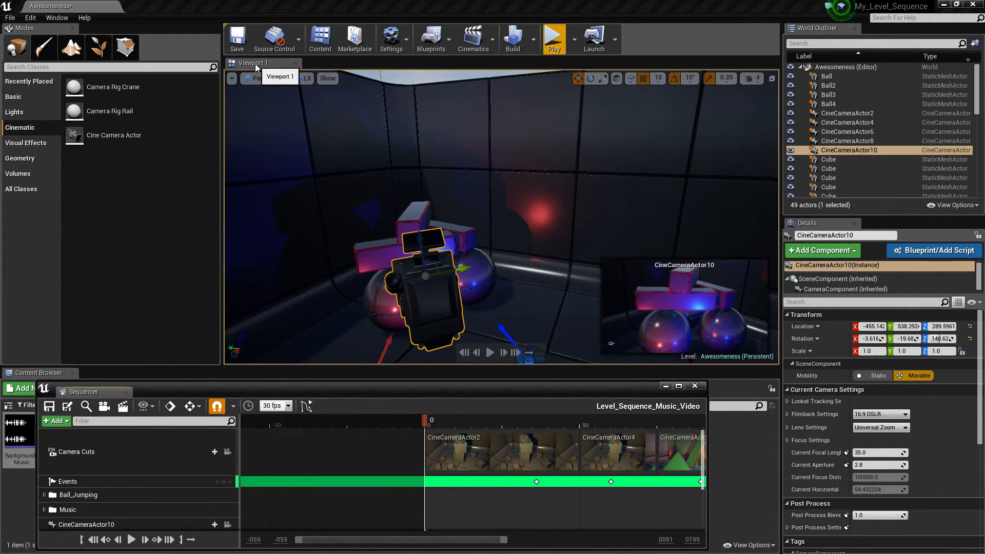
drag(254, 63, 488, 223)
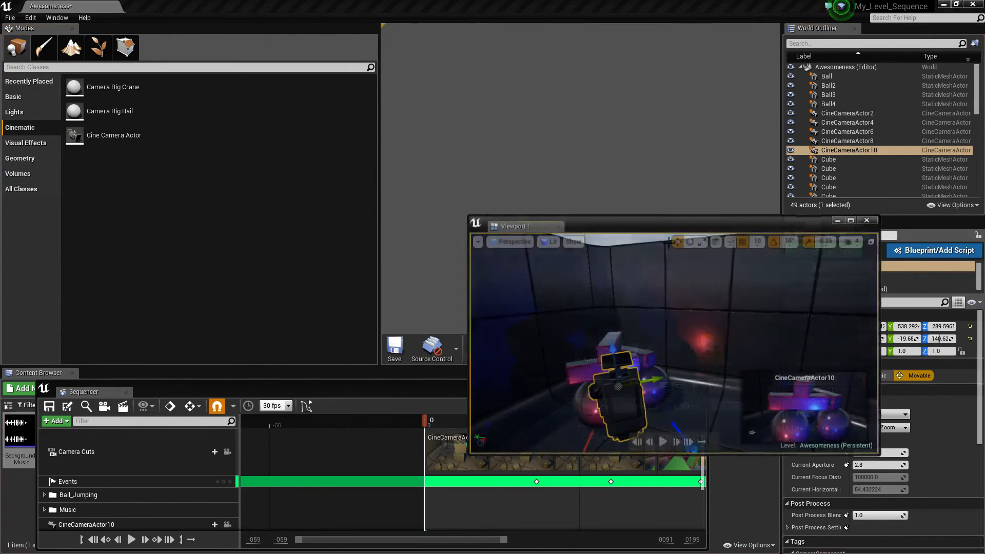
click(849, 220)
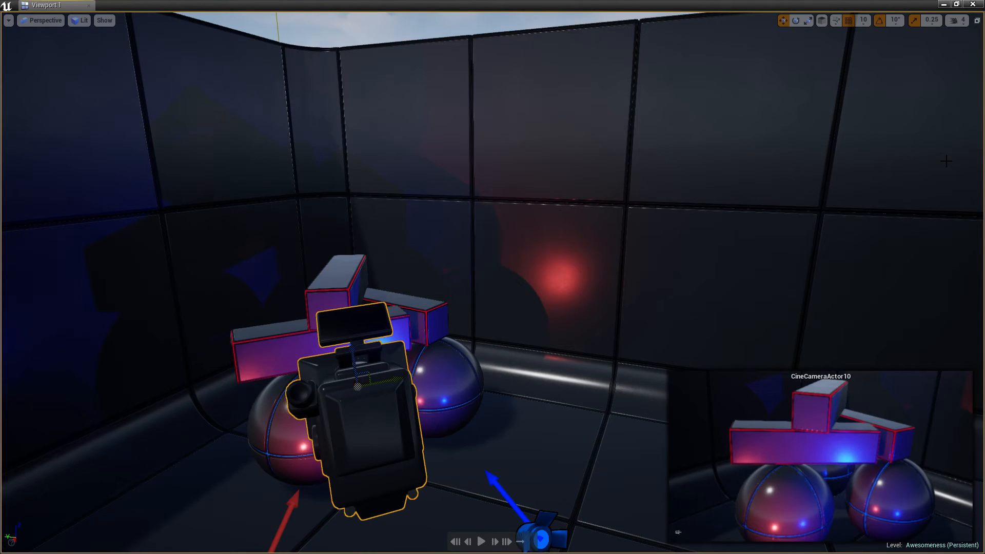
drag(666, 9, 528, 53)
drag(388, 47, 504, 291)
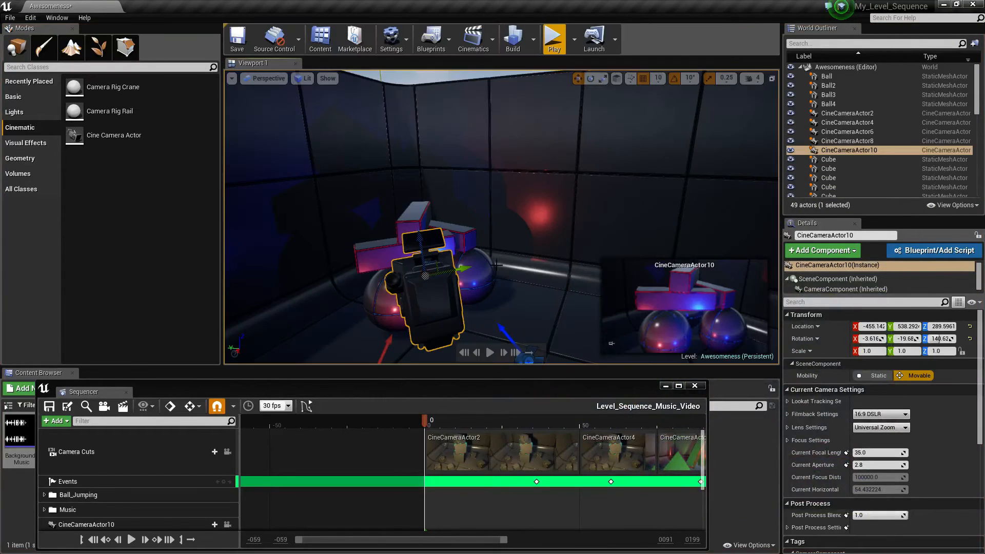
Play the level in the editor to preview the camera cuts and stop the playback.
click(553, 38)
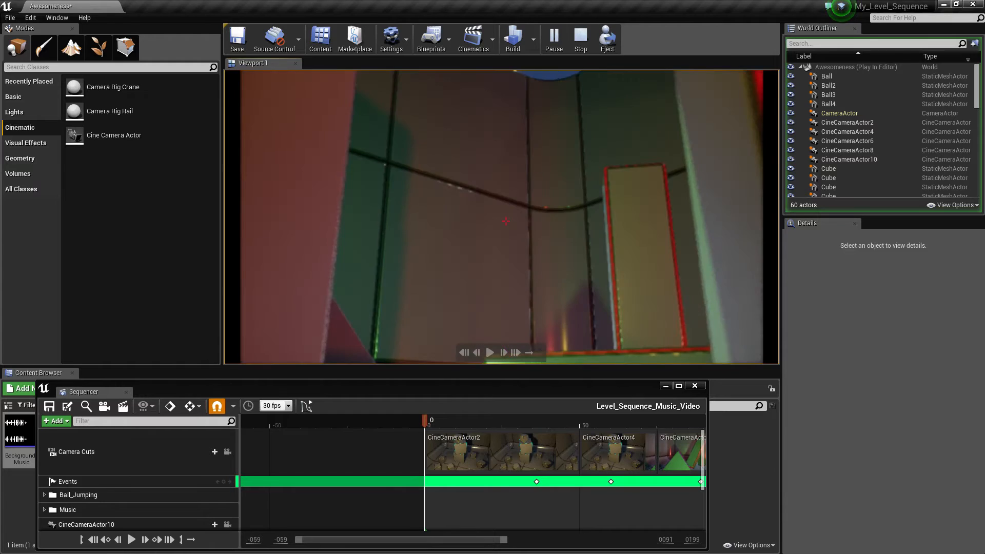
key(Escape)
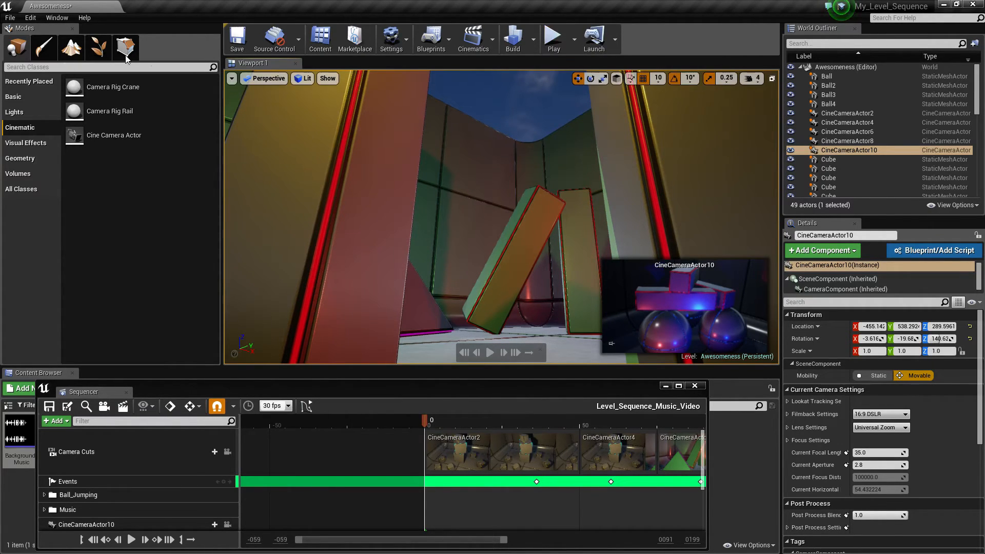
Detach and maximize the viewport and play the level in it to watch the camera cuts at full size.
drag(248, 67, 549, 236)
click(772, 233)
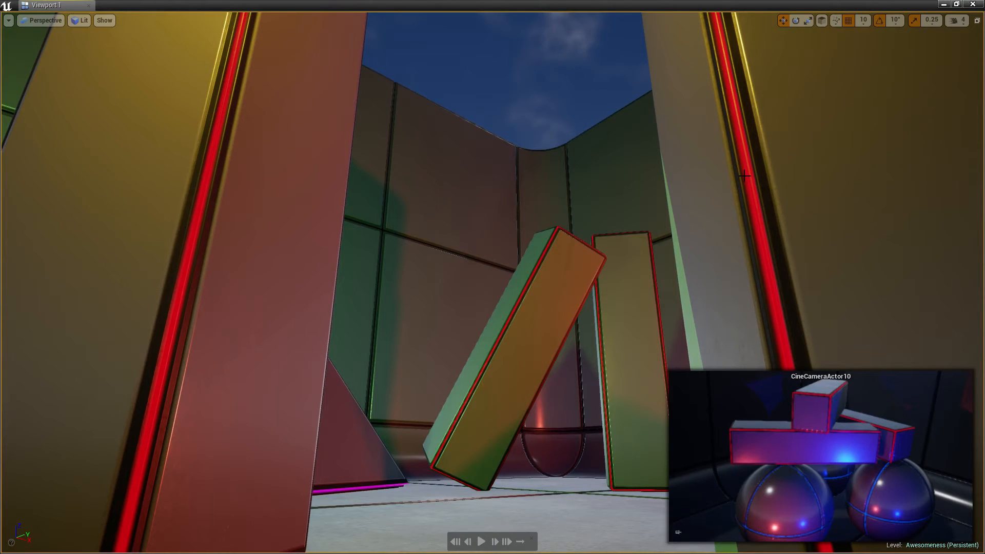
click(706, 130)
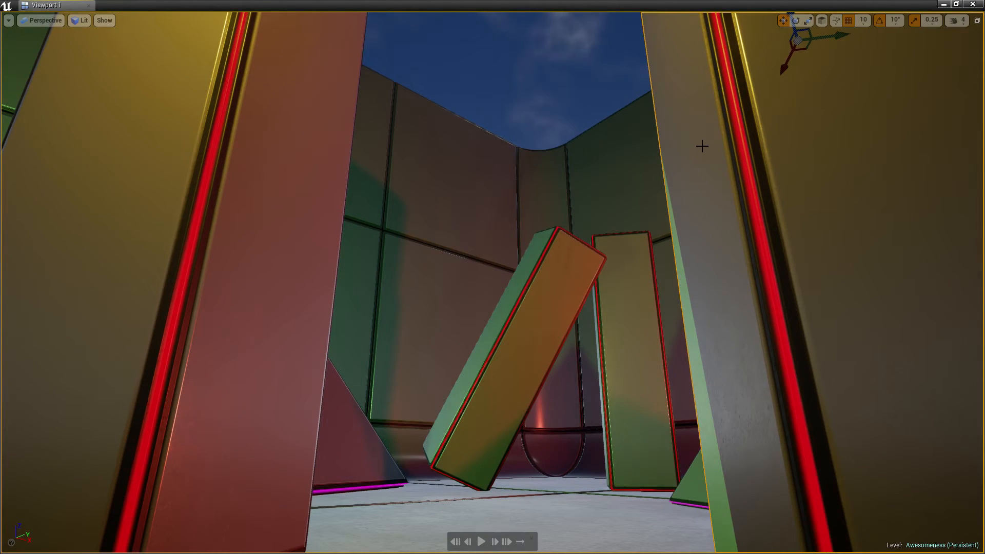
key(alt+p)
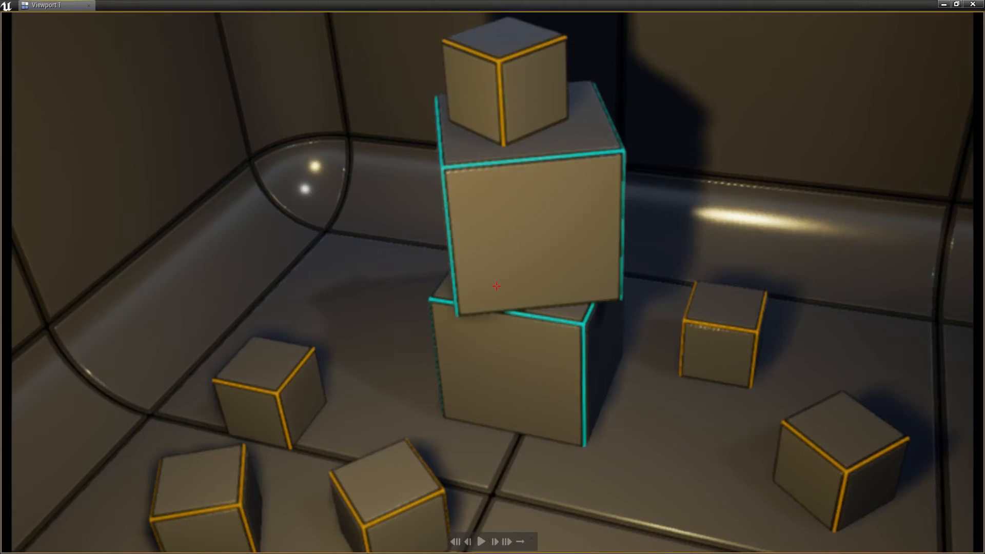
Stop the playback, return the viewport to its place in the main editor window and move the Sequencer window clear of the screen edge.
key(Escape)
drag(561, 4, 443, 168)
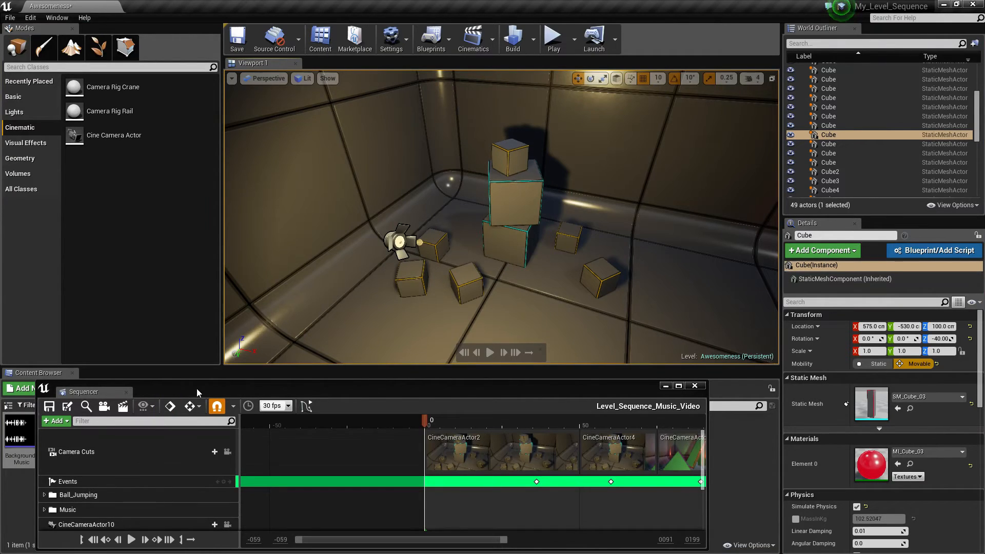
drag(196, 389, 212, 364)
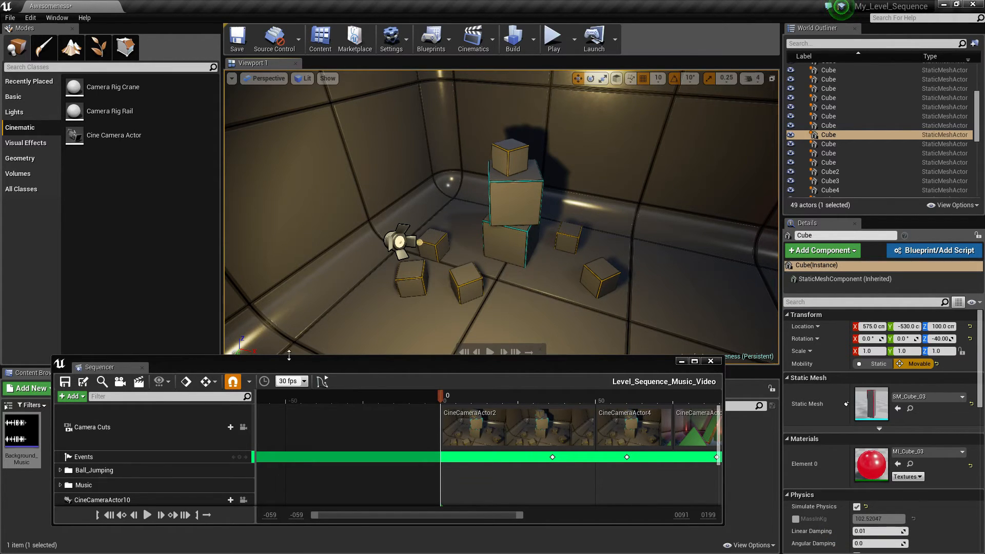
Play the level in the docked viewport to watch the camera cuts again and stop the playback.
click(553, 40)
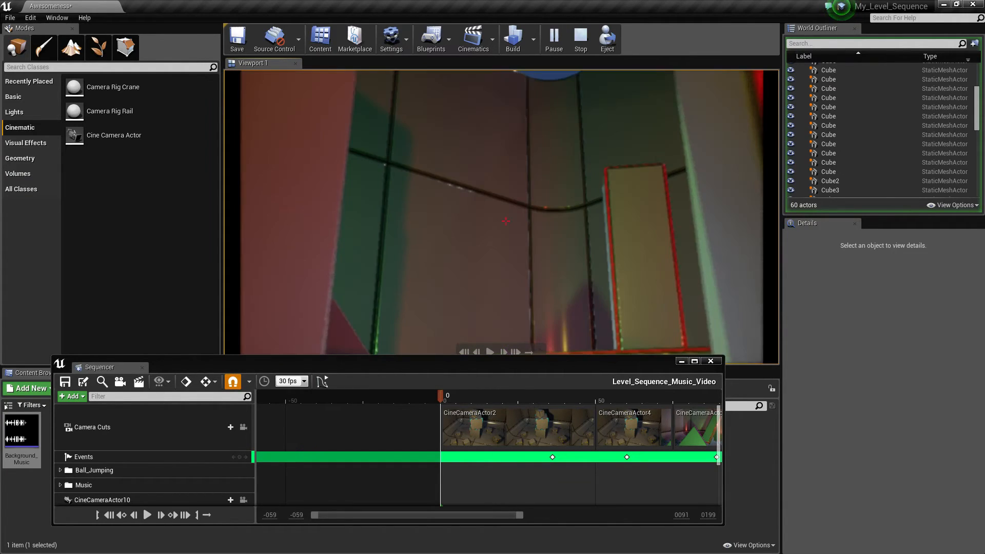
key(Escape)
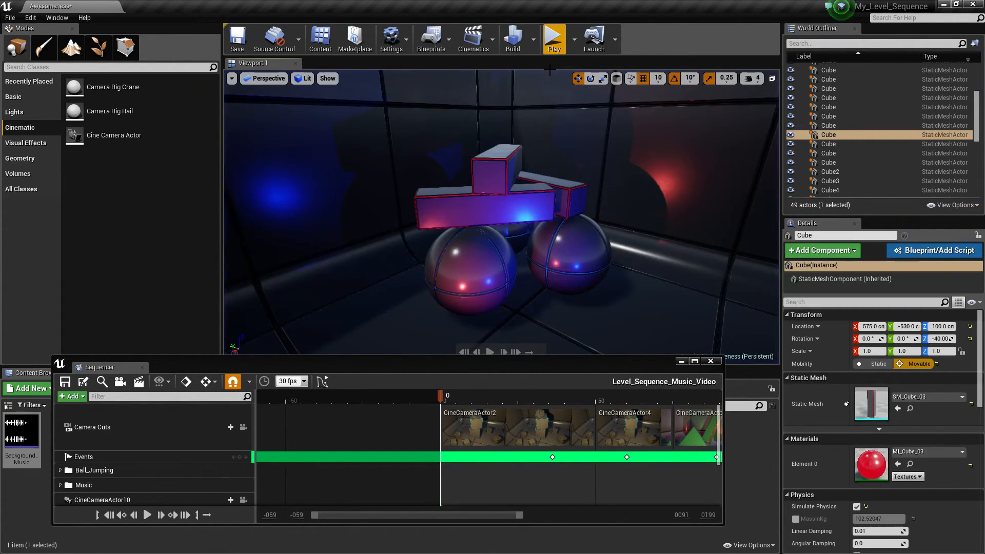
Open the movie render settings, keep Video Sequence output at 3840 x 2160 and set the frame rate to 60.
click(139, 382)
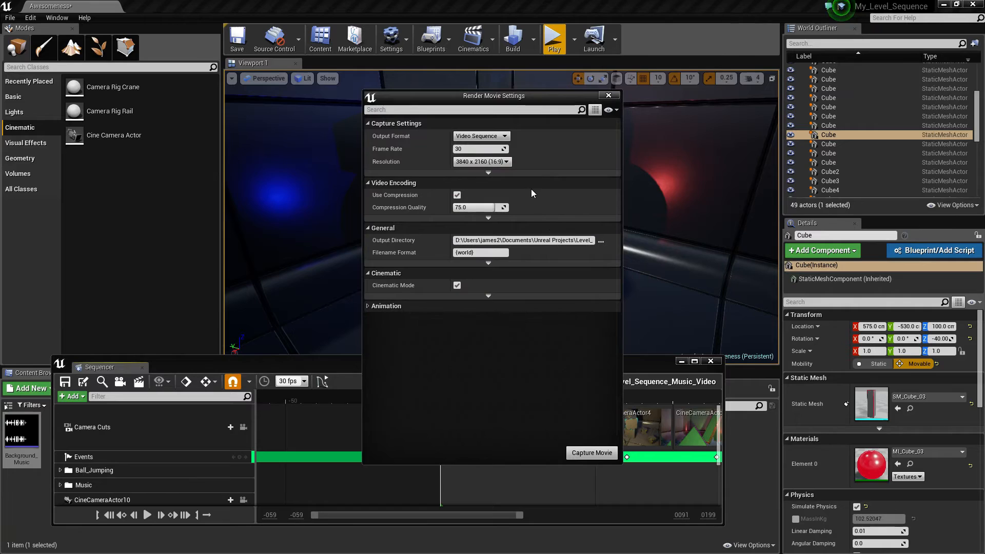
click(496, 138)
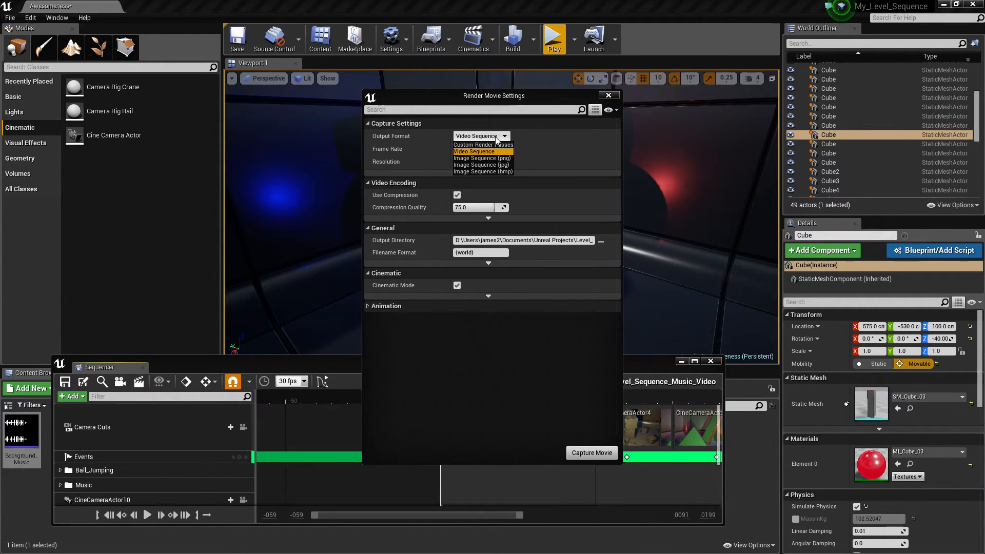
click(500, 151)
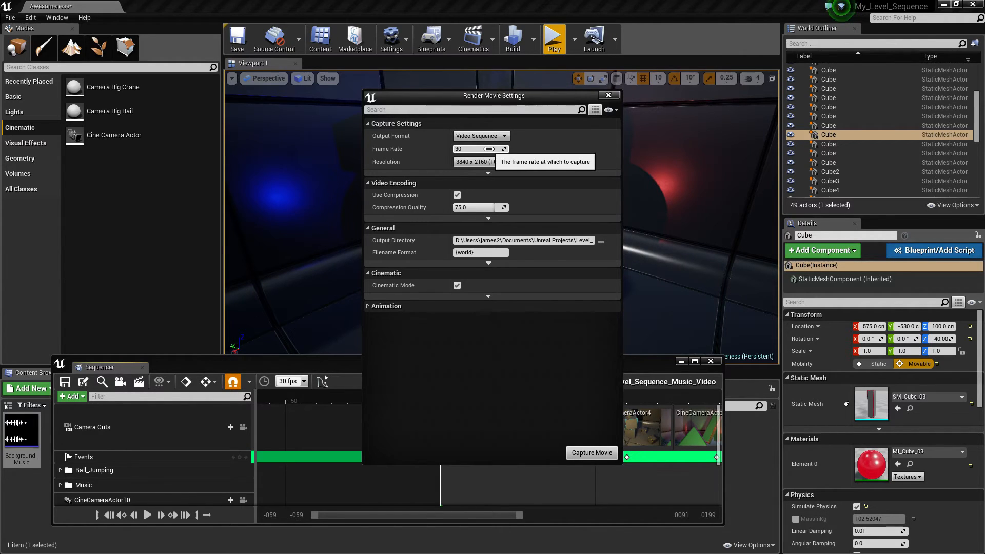
click(490, 149)
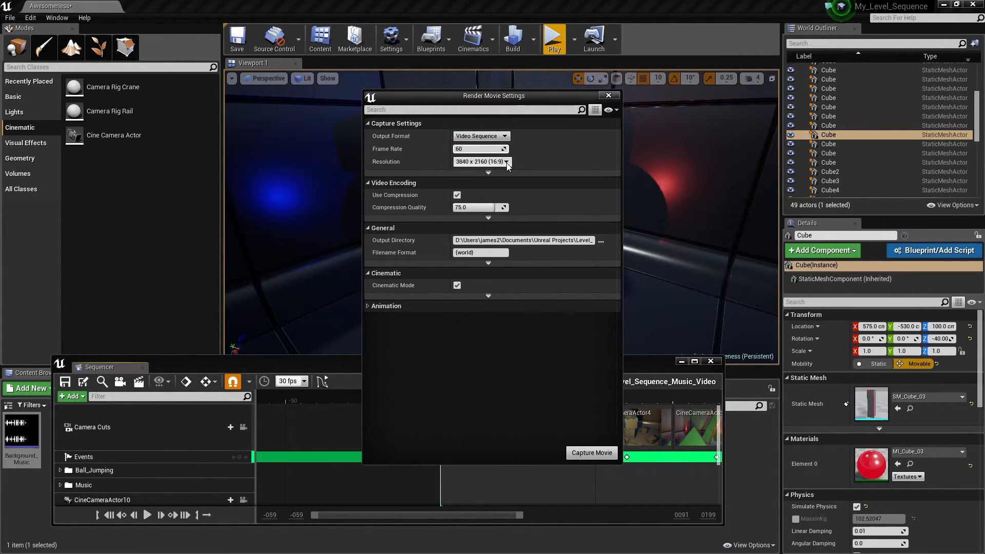
click(507, 163)
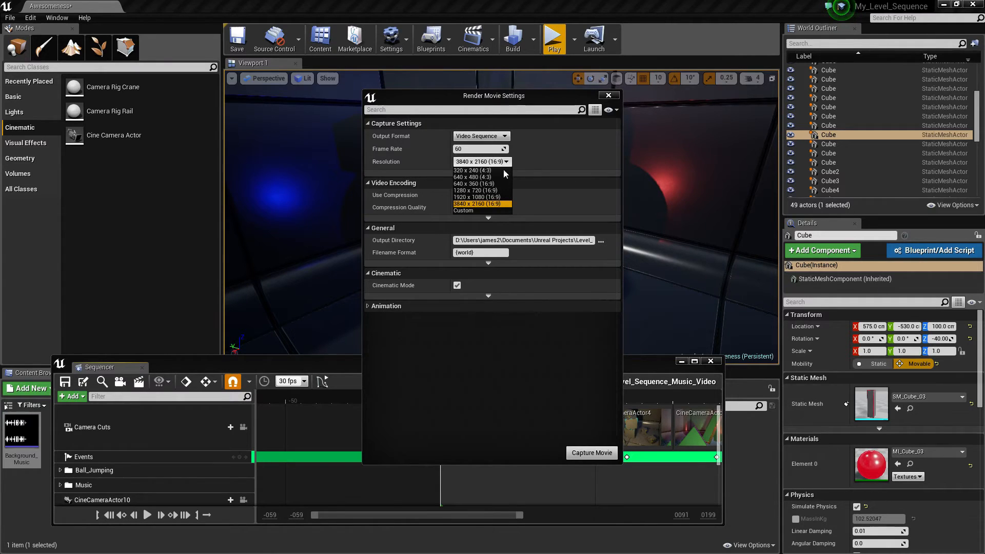
click(546, 149)
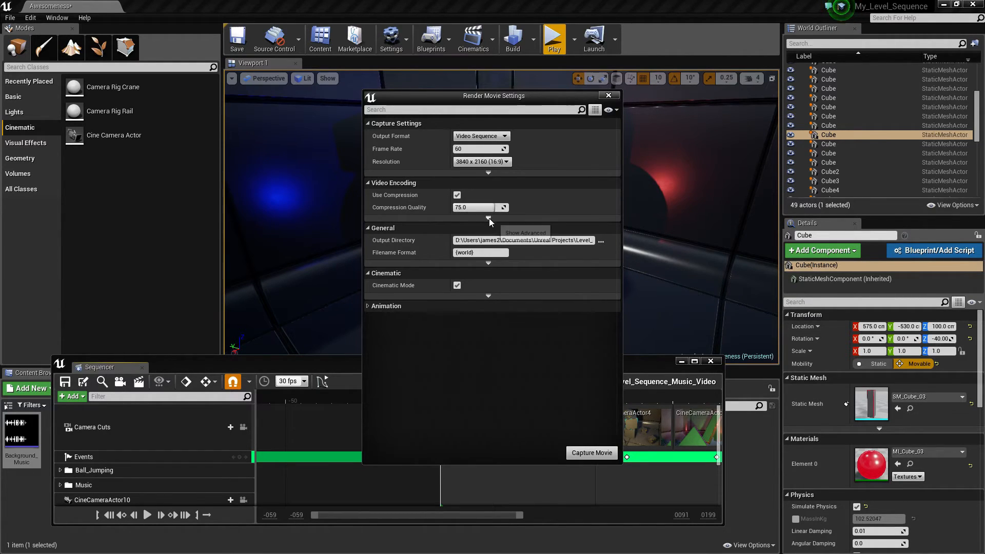
Set the compression quality to 100, expand the Animation options and close the render settings without capturing.
drag(488, 208, 508, 208)
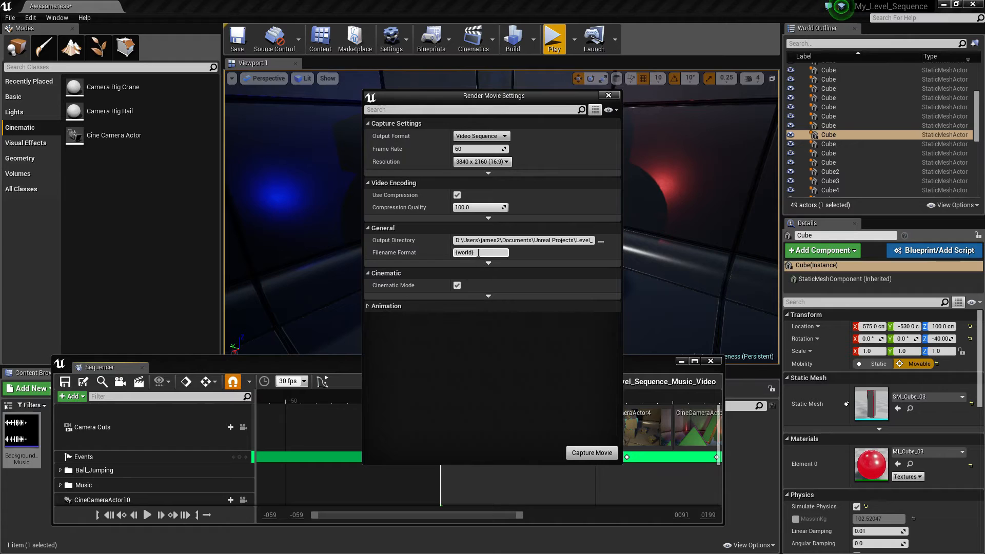
mouse_move(478, 252)
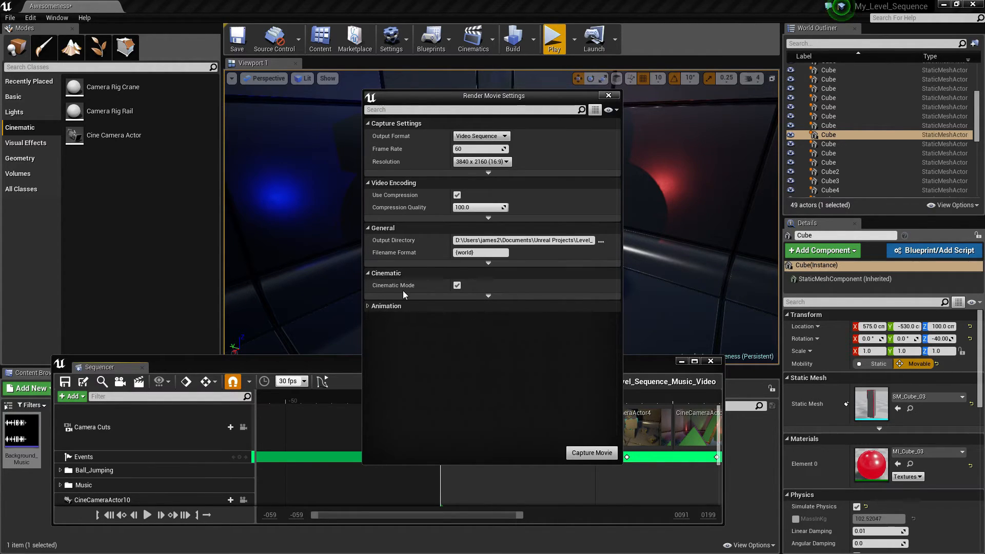
click(368, 306)
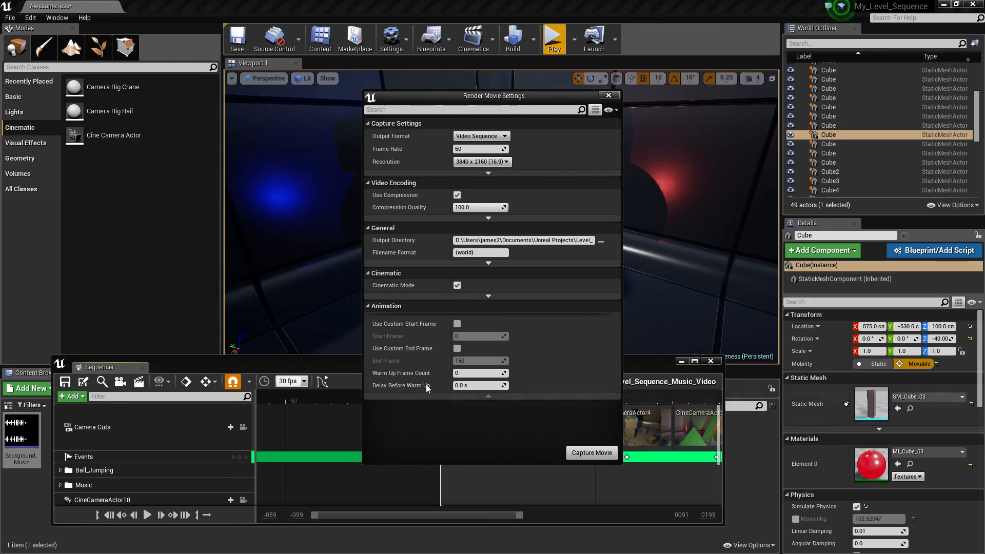
click(609, 96)
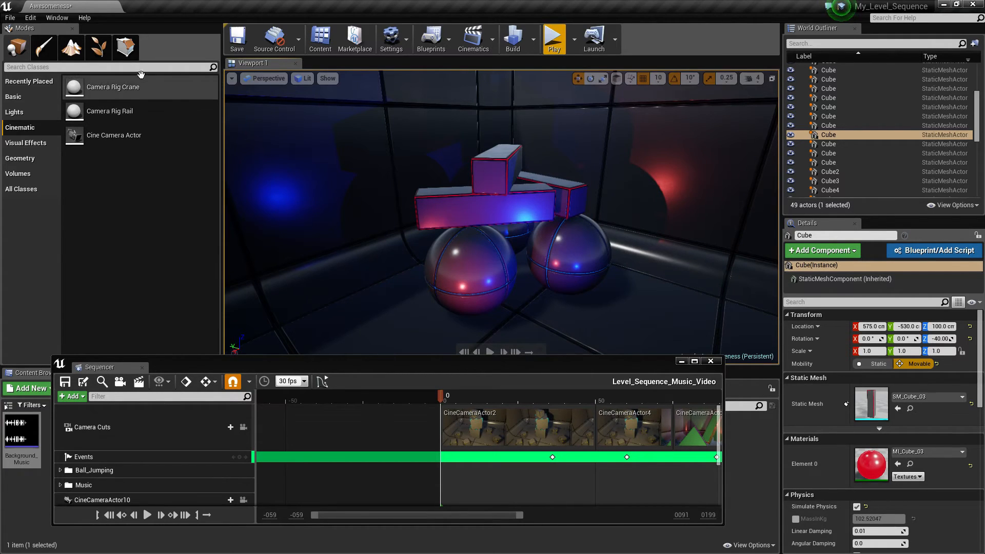
Save the level.
click(10, 18)
click(26, 106)
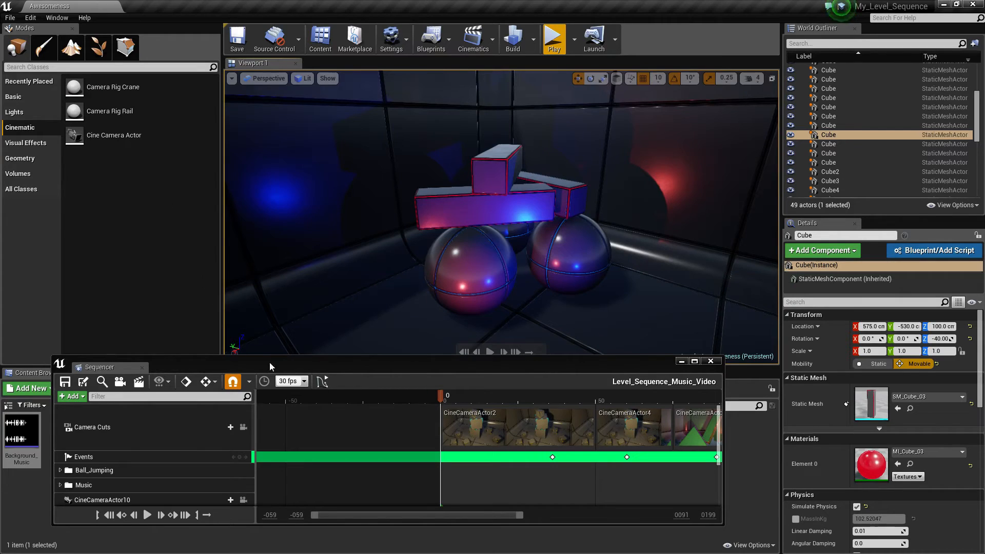
Maximize the Sequencer window to review the sequence, restore it over the viewport and enlarge it until all tracks fit.
drag(274, 354, 245, 151)
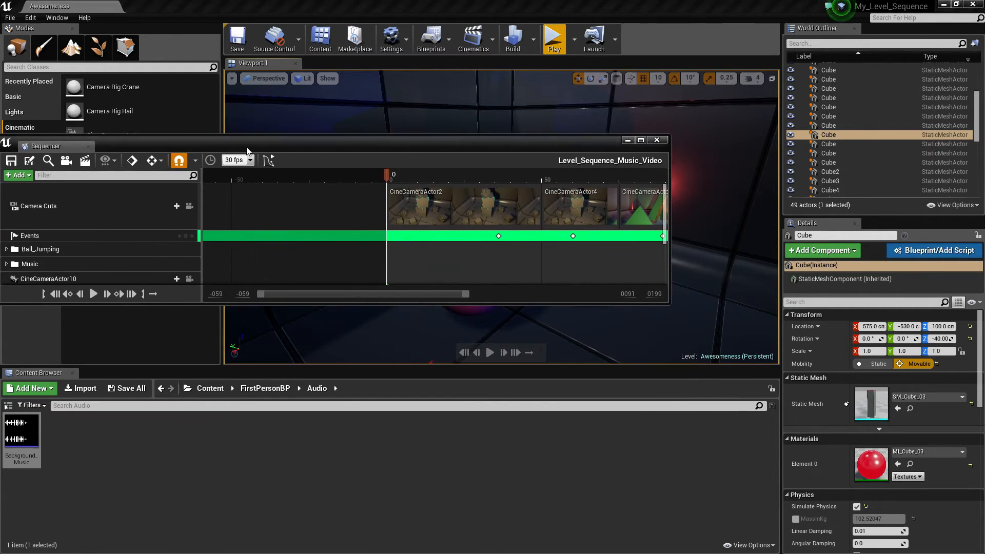
double_click(269, 143)
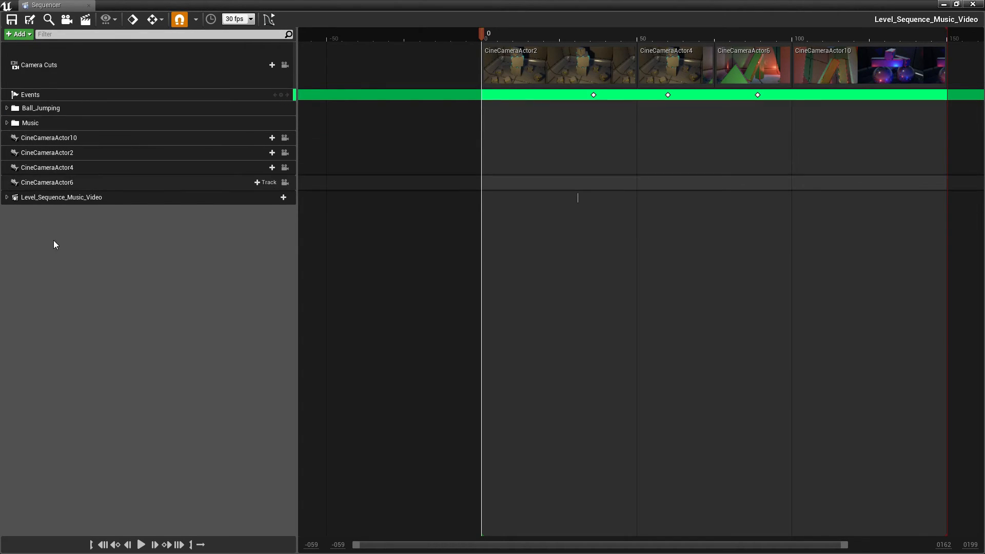
double_click(186, 5)
drag(242, 148, 323, 306)
scroll(251, 420, down, 1)
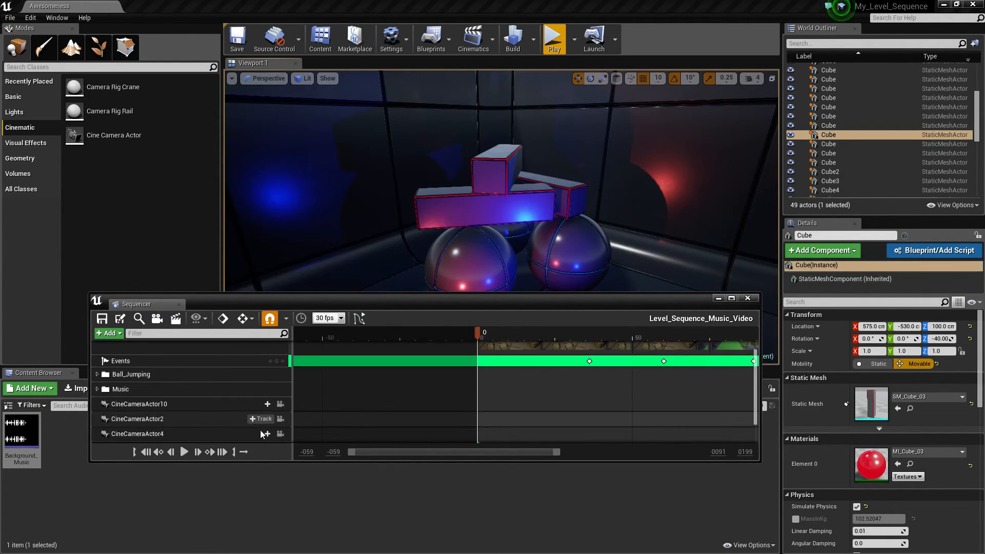
drag(310, 462, 310, 546)
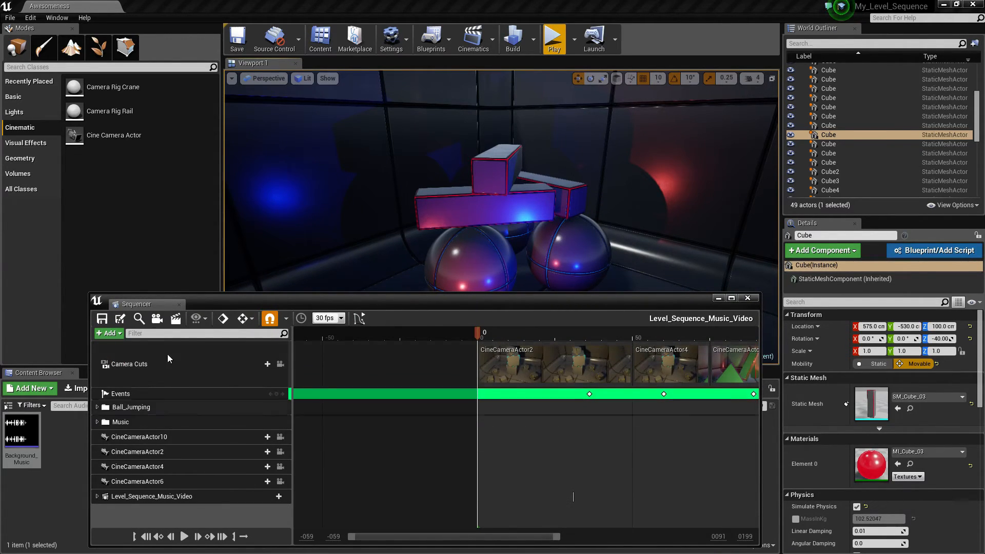
Add a Shot Track to the sequence and open the list of level sequences available for a shot.
click(108, 333)
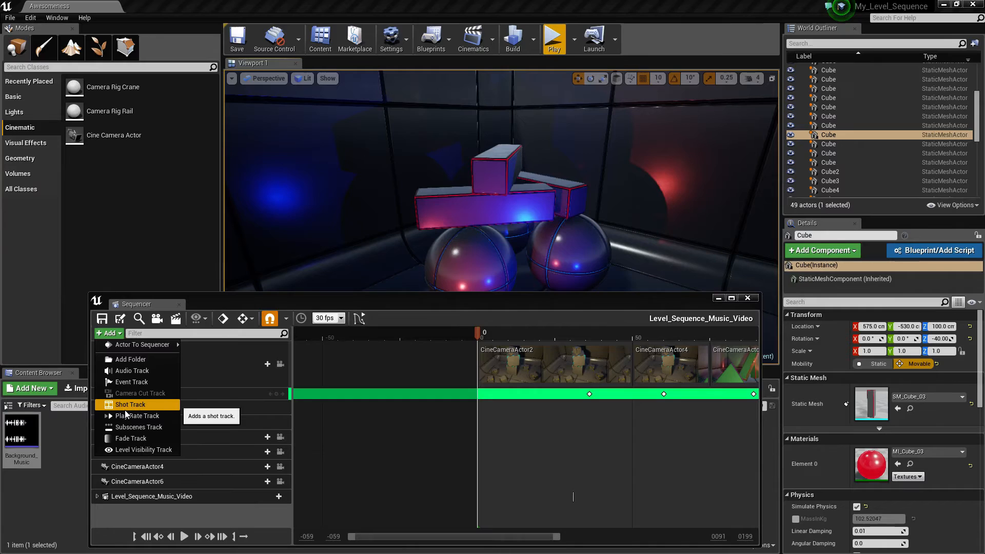
click(141, 406)
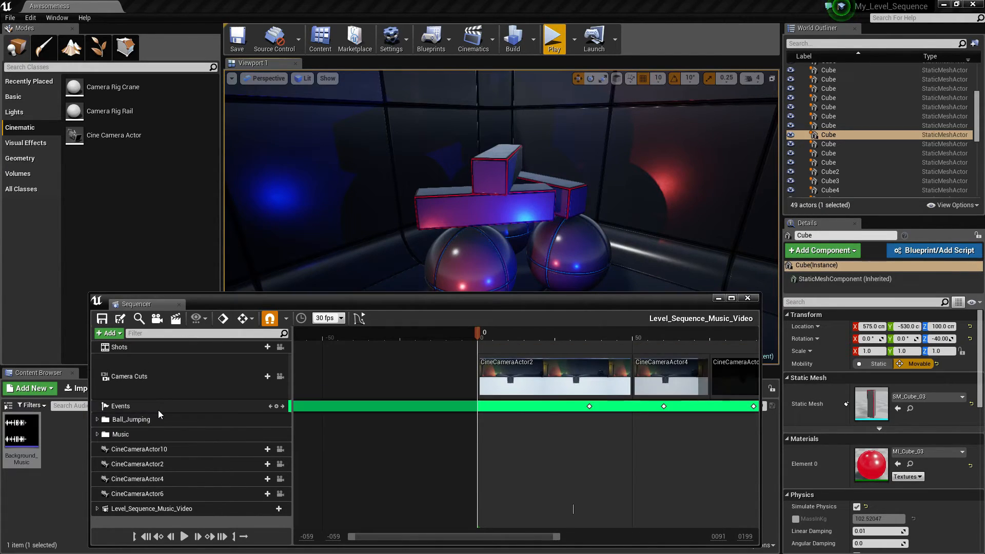
click(260, 347)
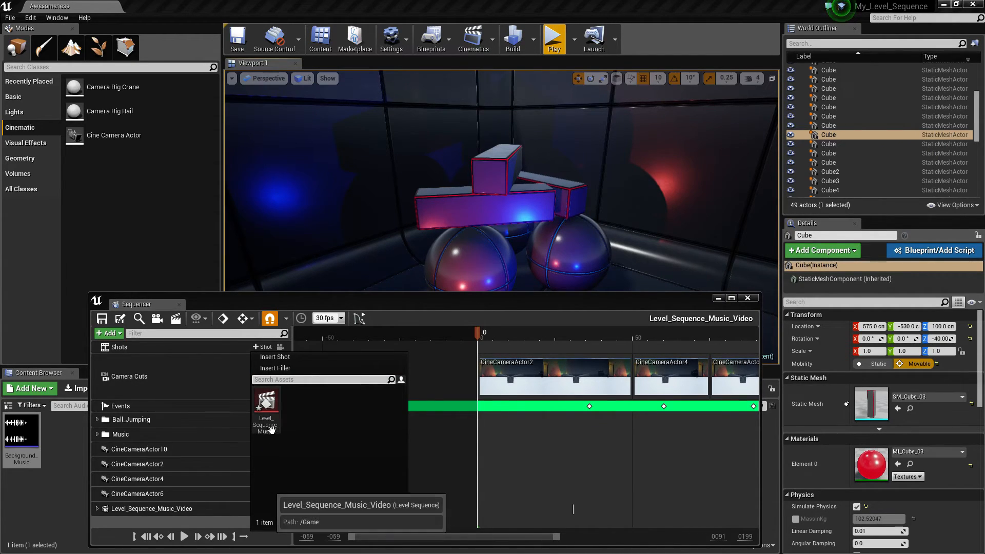
Select the Level_Sequence_Music_Video actor above the room and look through the actors that can be added to the sequence.
right_drag(400, 226, 475, 188)
click(431, 117)
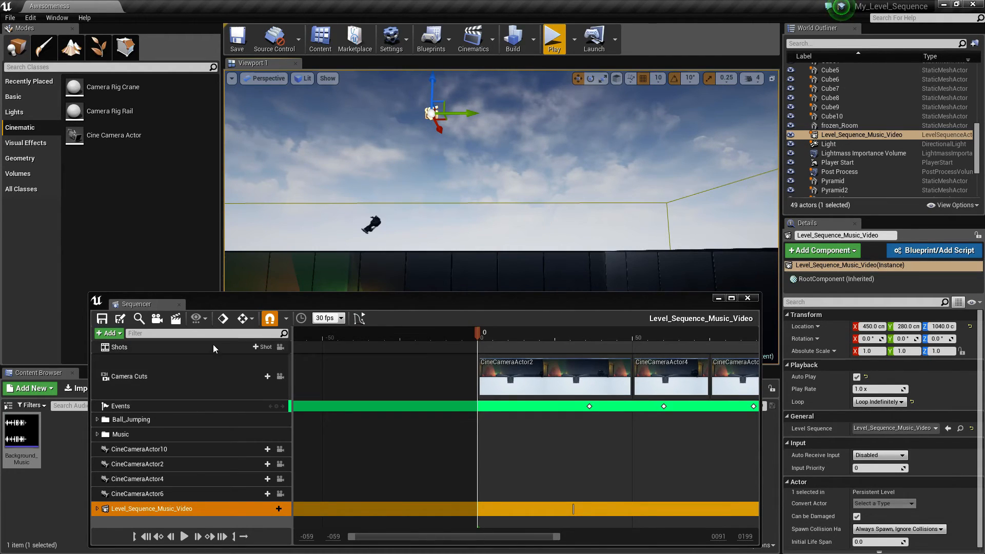
click(108, 334)
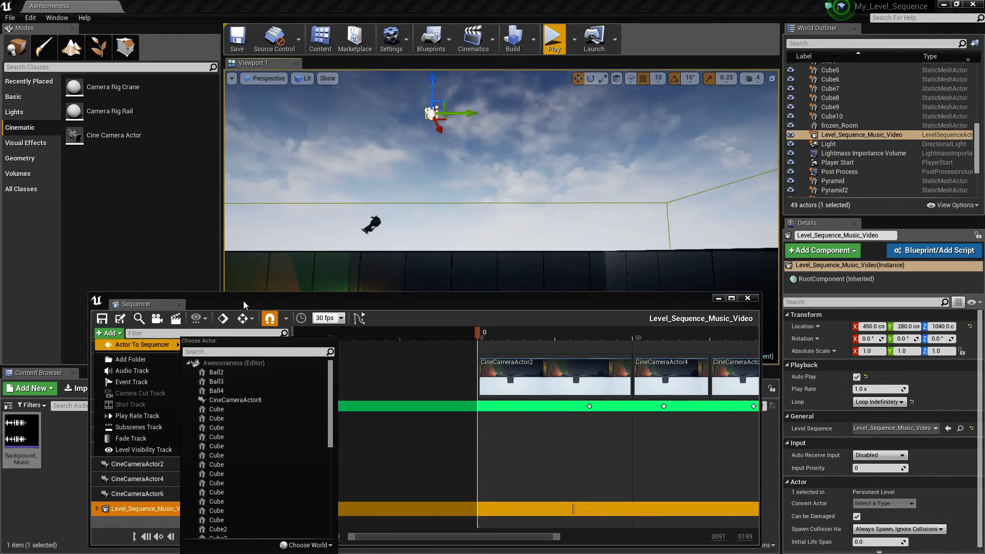
click(243, 301)
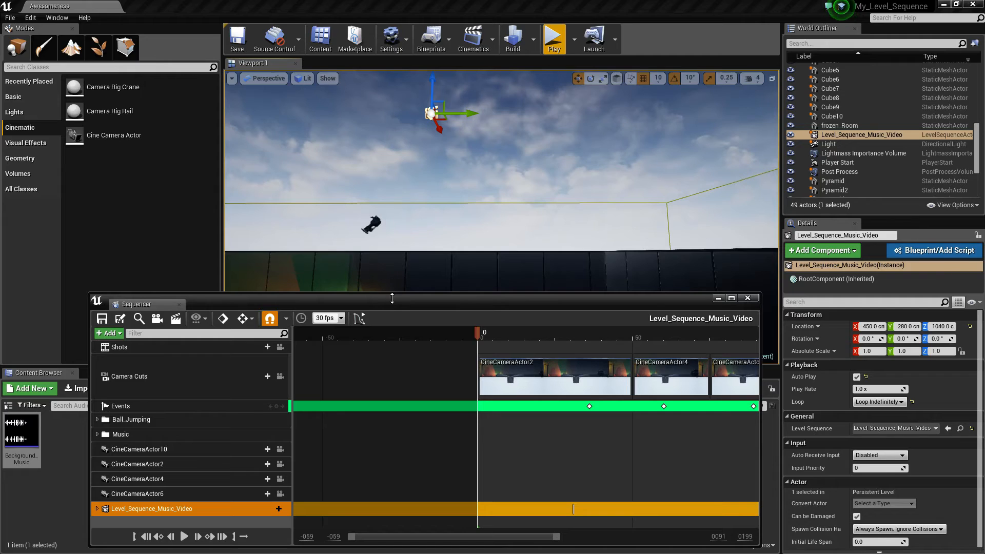
Delete the Shots track from the sequence.
right_click(222, 346)
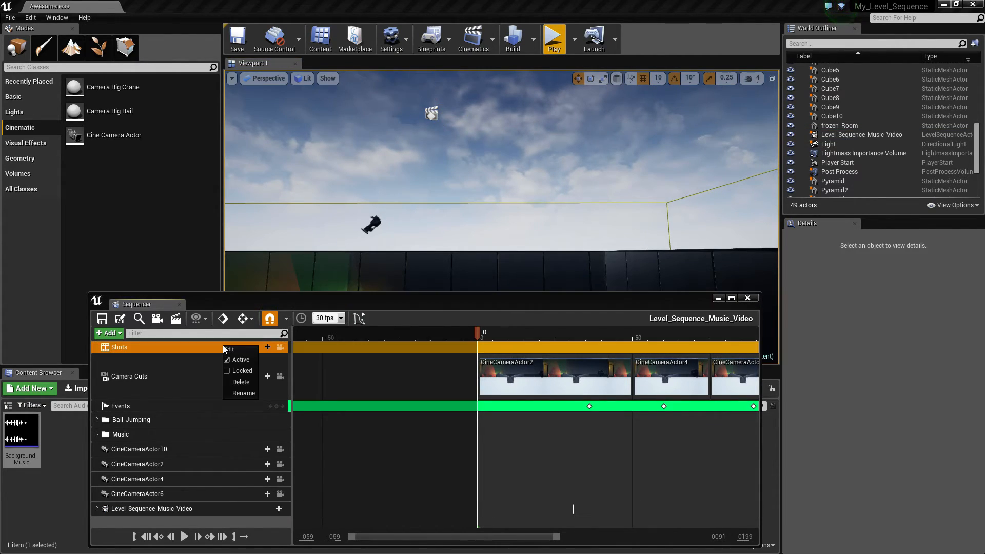
click(231, 383)
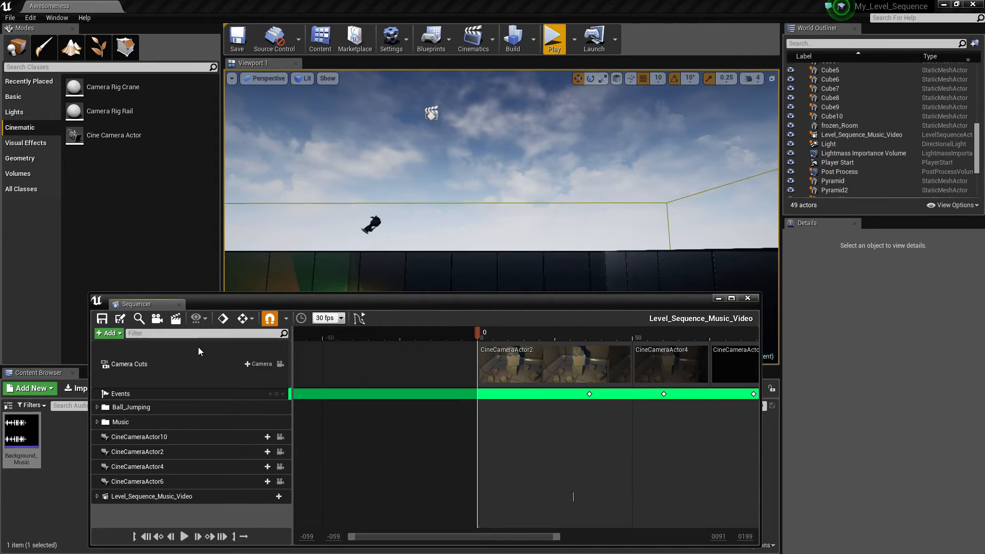
Add a Play Rate Track, key it at frame 23 and move the playhead to frame 38.
click(112, 333)
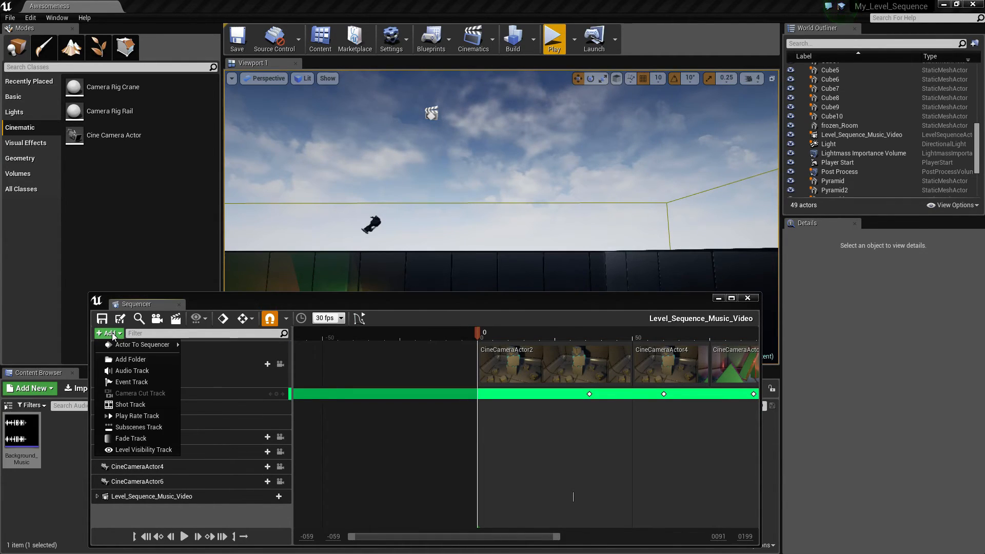
click(131, 416)
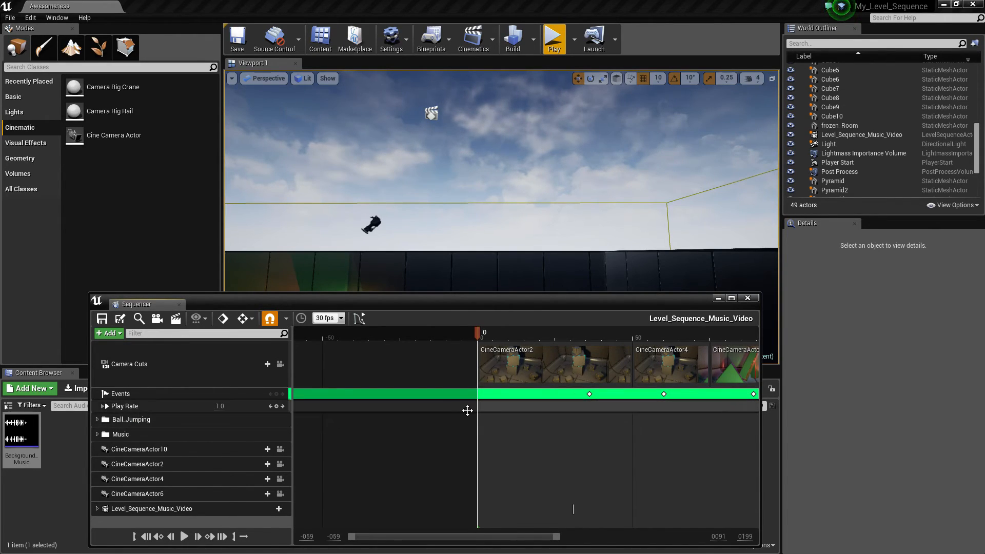
click(388, 337)
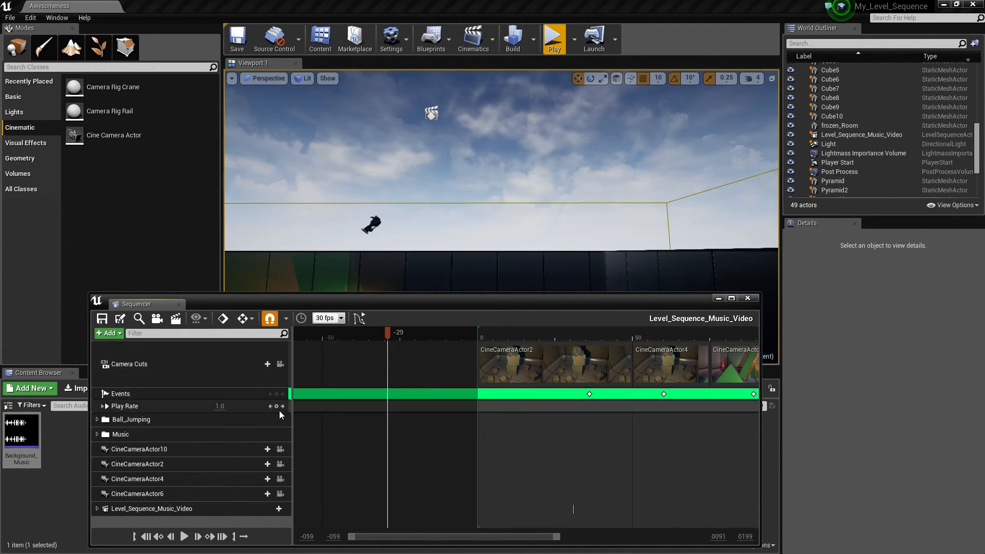
drag(387, 332, 550, 344)
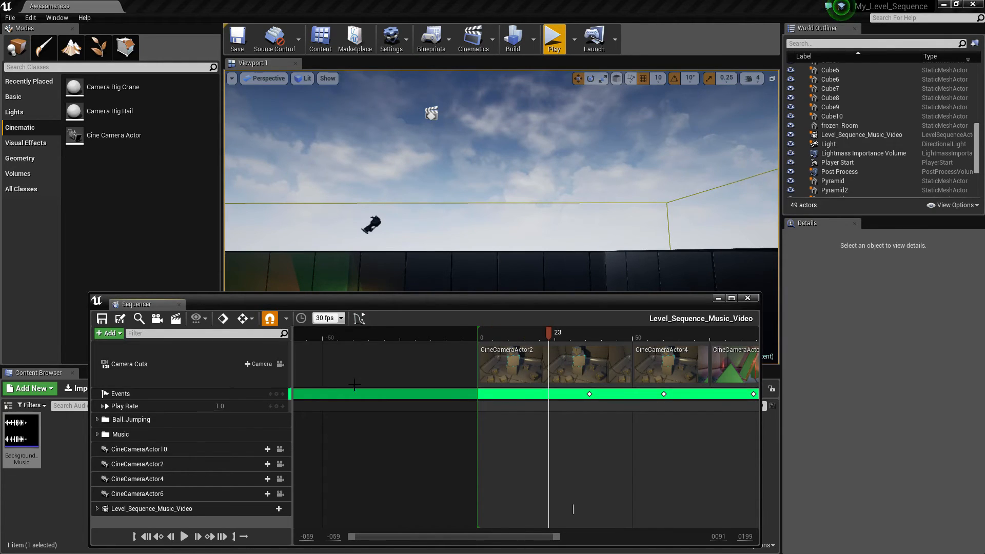
click(276, 405)
drag(552, 339, 595, 343)
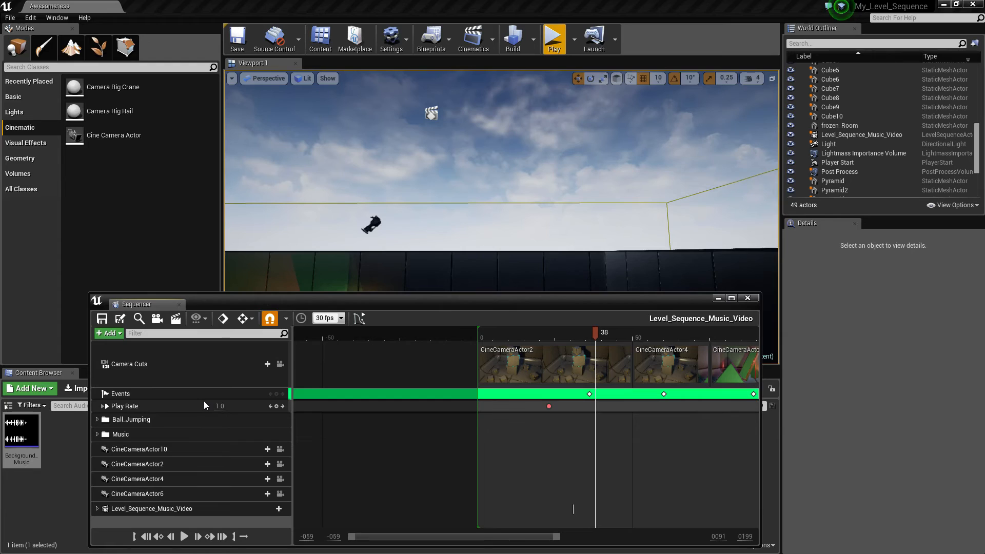
Delete the Play Rate track from the sequence.
right_click(175, 408)
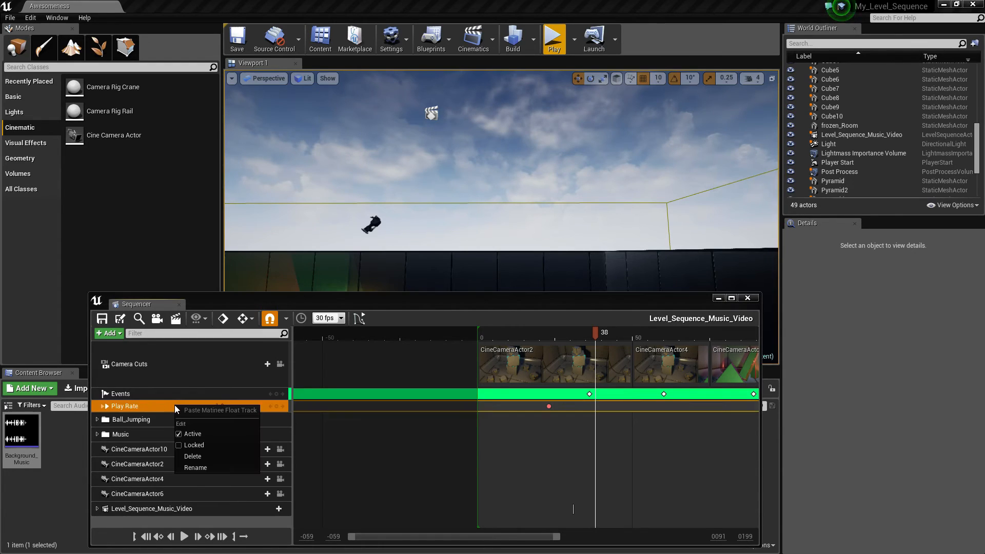
click(181, 456)
Add a Subscenes Track to the sequence.
click(114, 333)
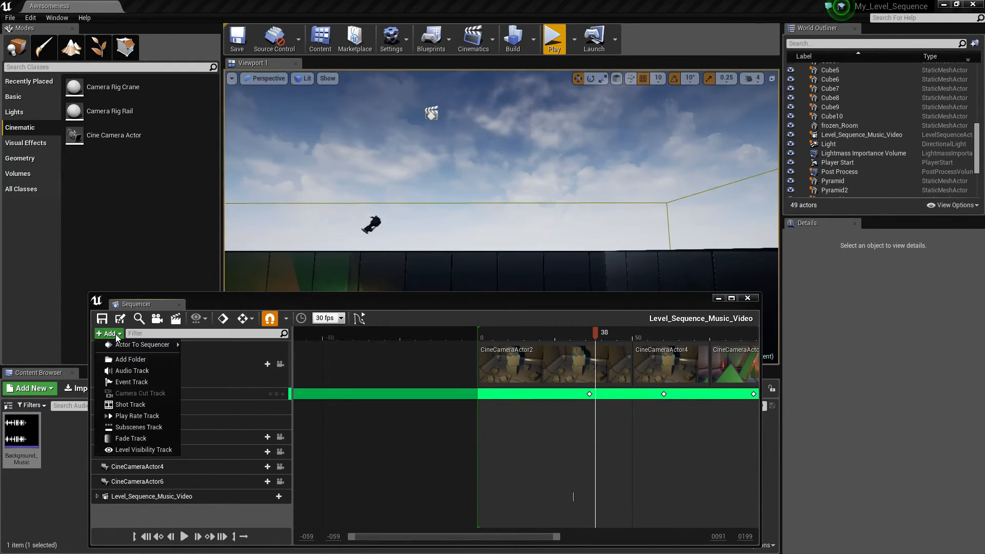
click(132, 428)
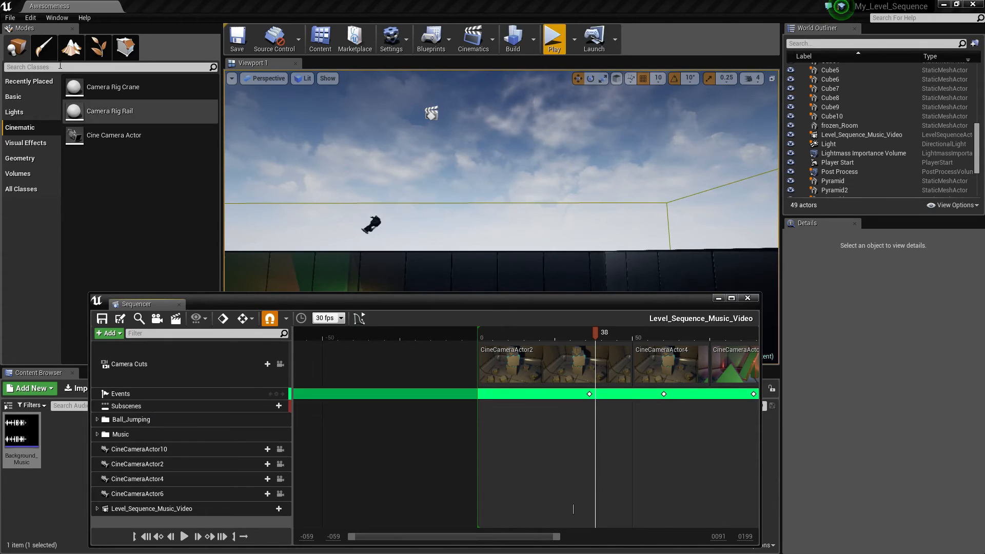
Save the changes and move the sequence playhead to frame 5.
click(10, 18)
click(32, 103)
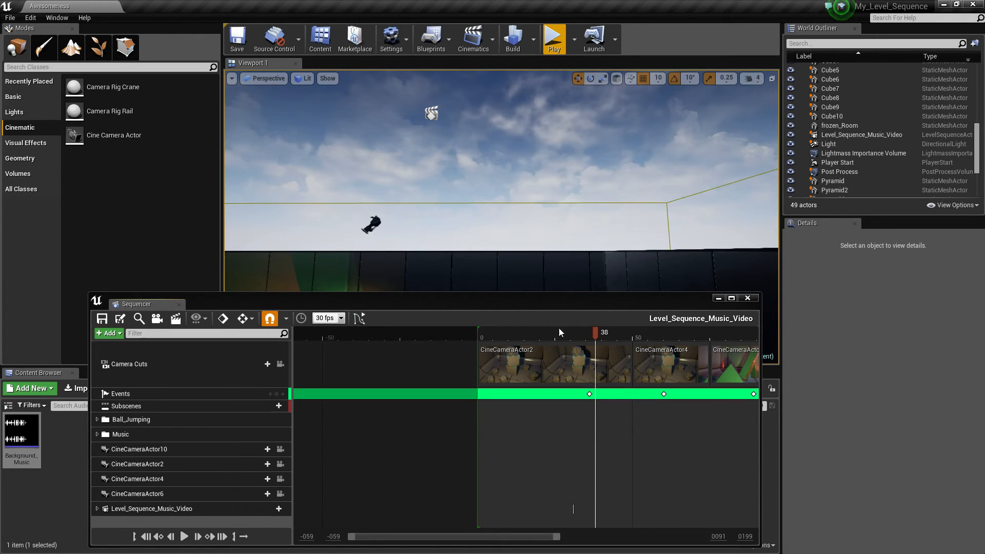
drag(596, 331, 492, 334)
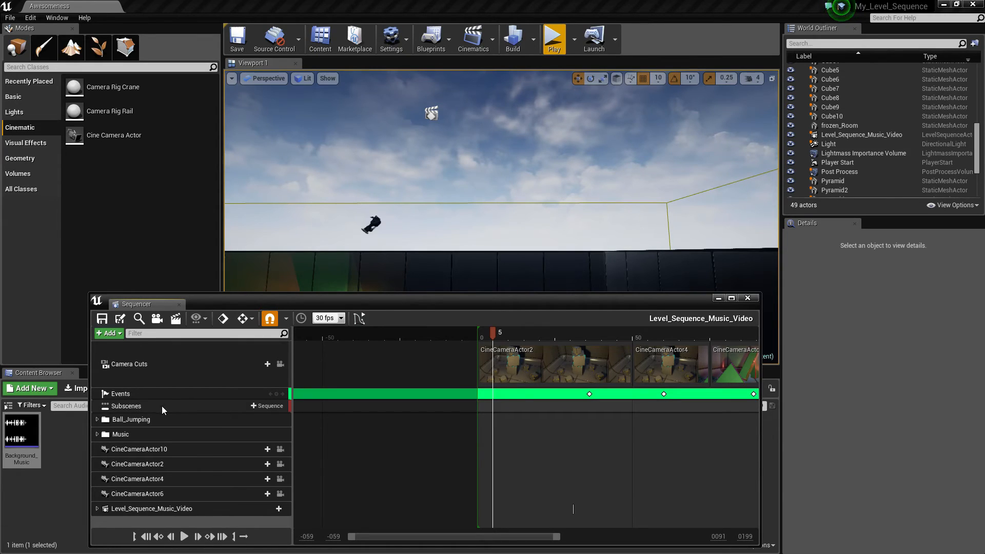
Add a new sequence recording to the Subscenes track and play the level to test it.
click(264, 406)
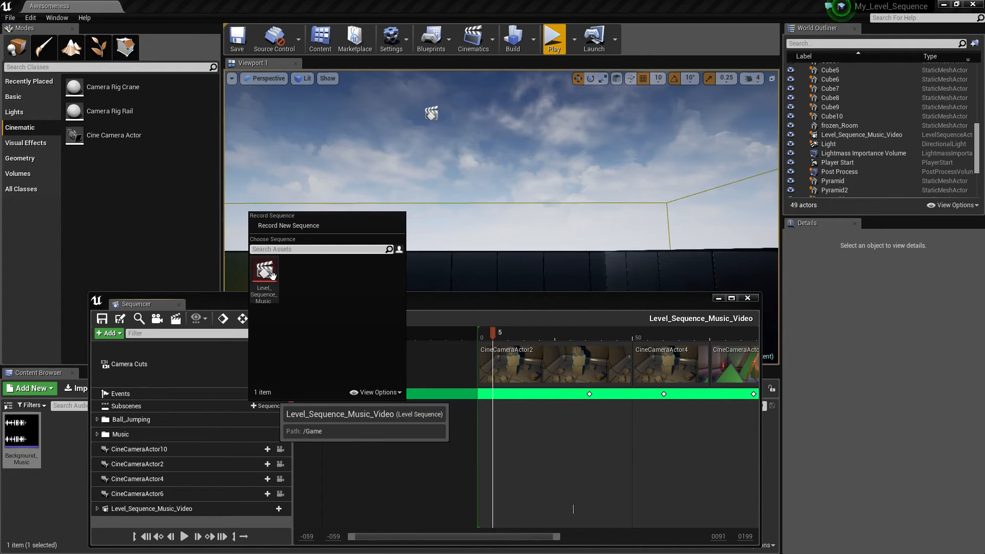
click(284, 226)
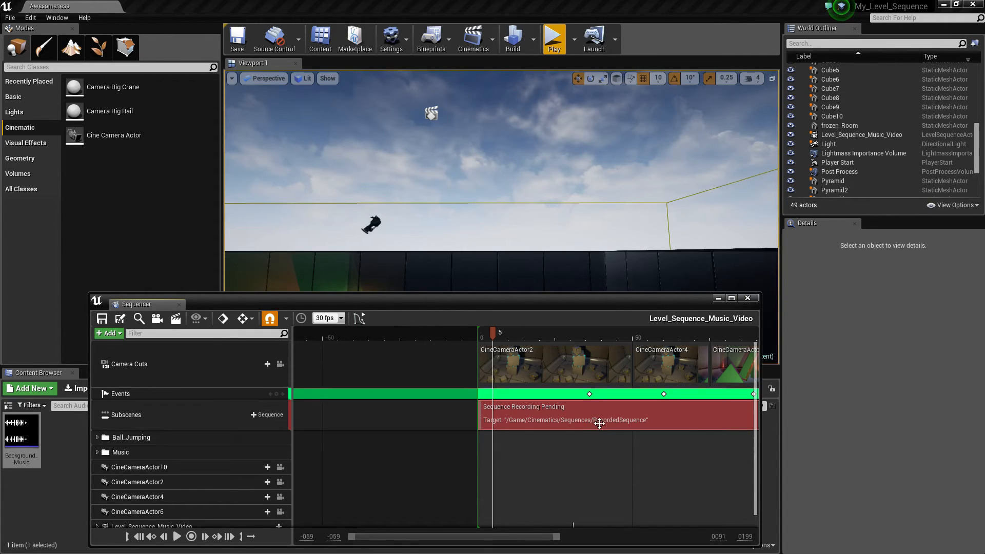
right_drag(582, 451, 200, 461)
right_drag(438, 458, 619, 465)
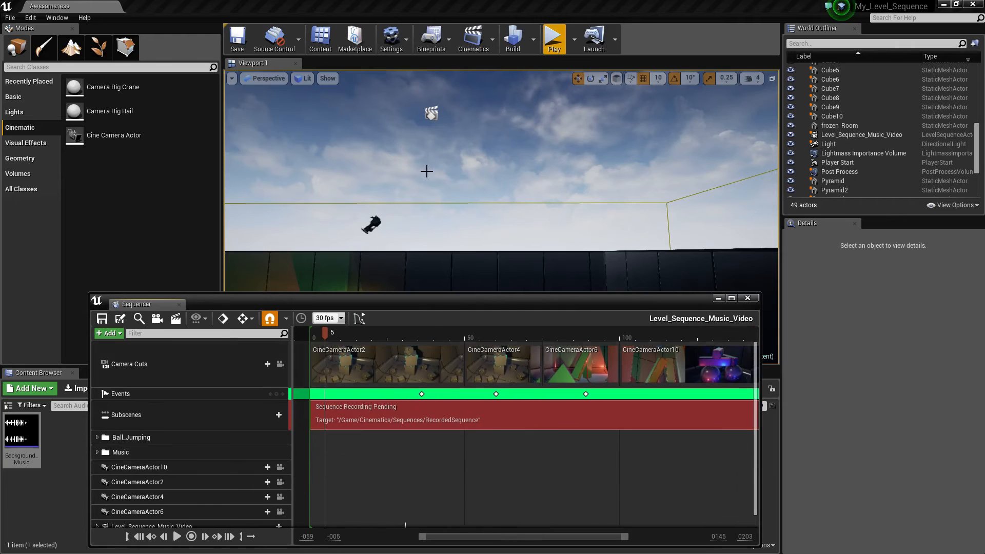
click(554, 38)
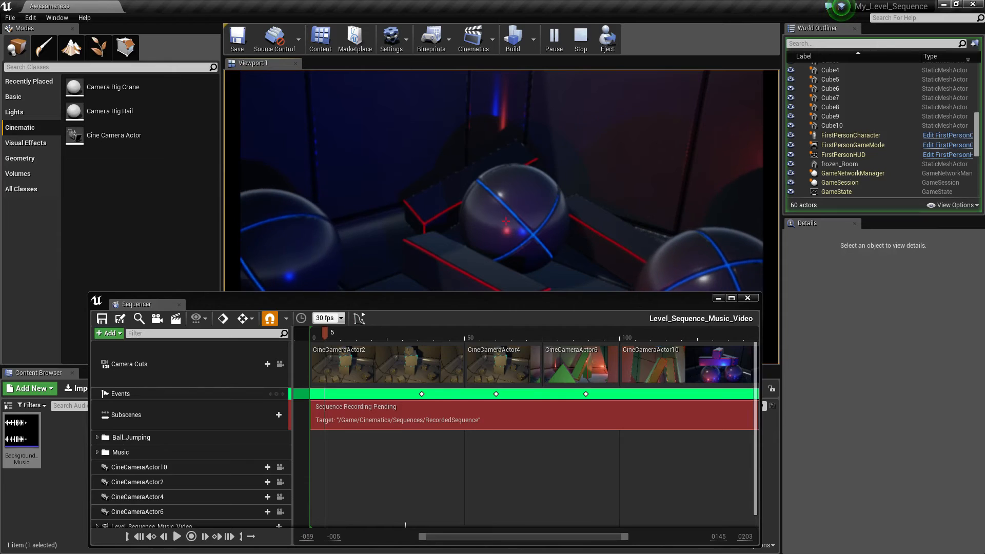
key(Escape)
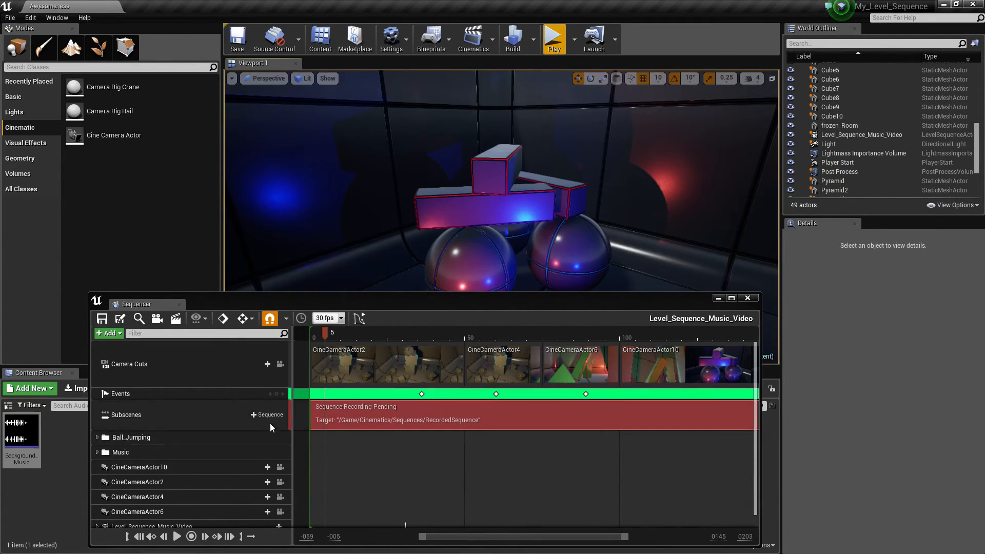
Try to add Level_Sequence_Music_Video as a subscene and delete the Subscenes track from the sequence.
click(275, 416)
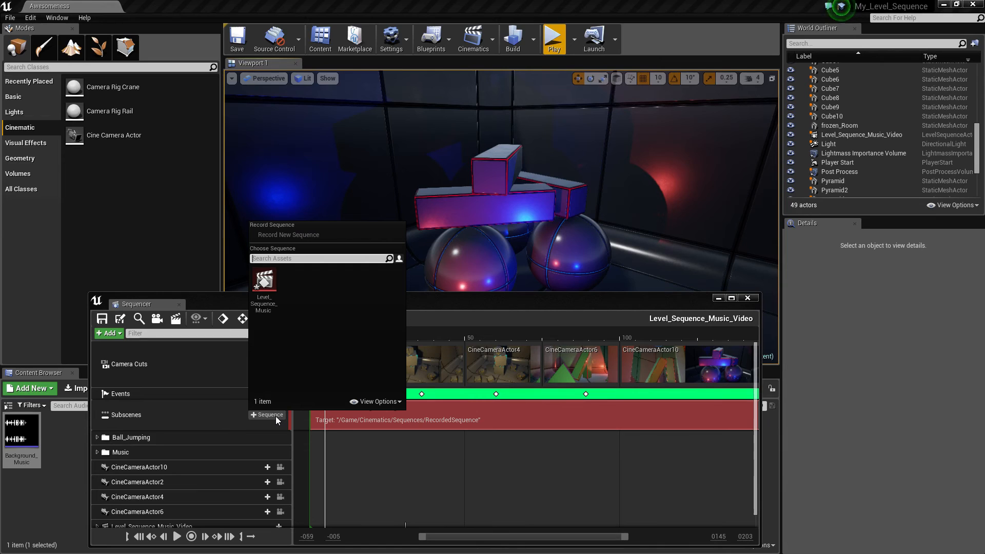
click(258, 291)
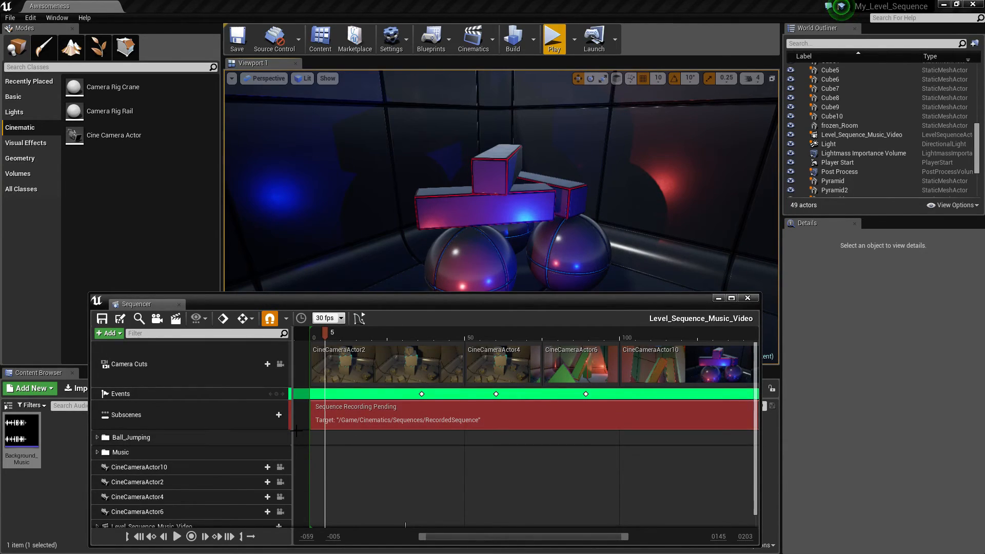
right_click(185, 422)
click(189, 457)
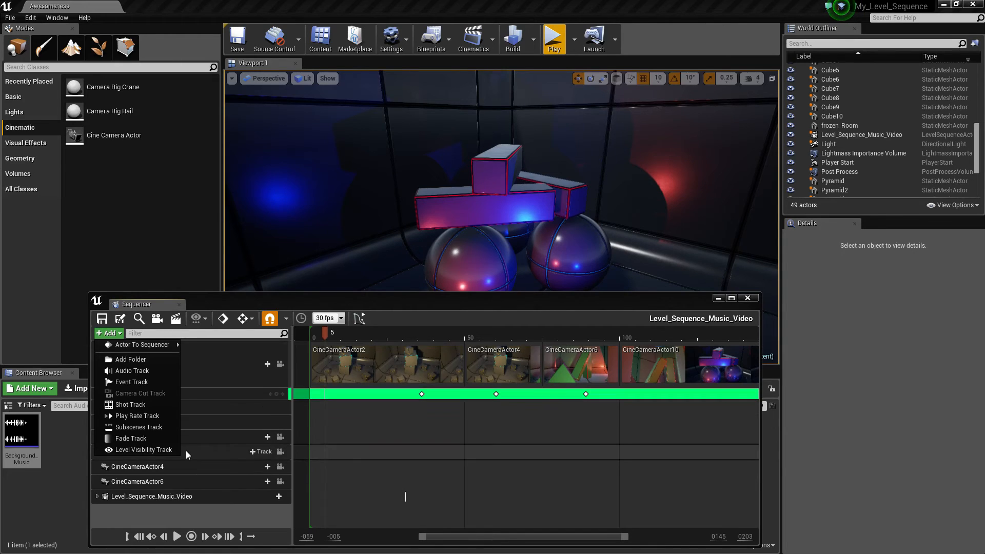
click(621, 434)
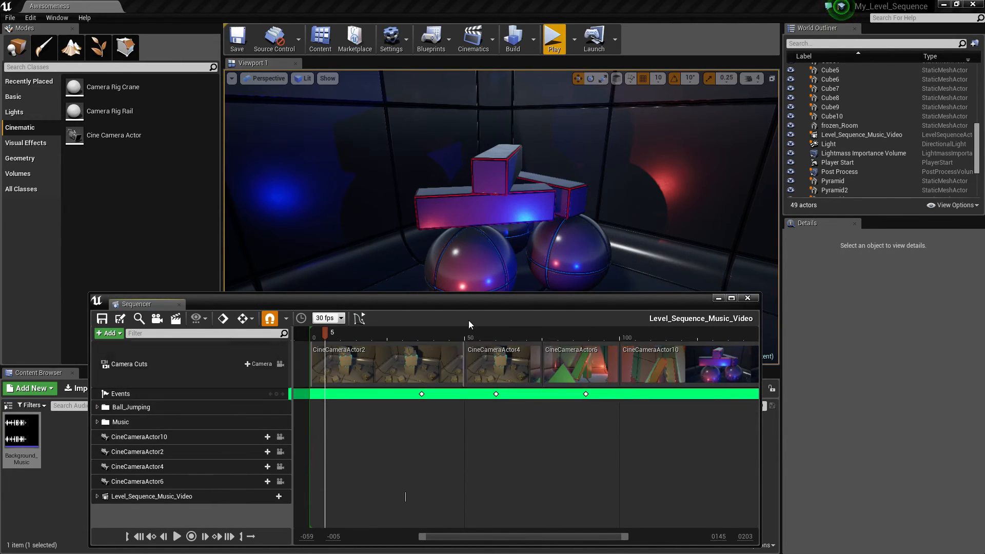
Widen the Sequencer window and add a Fade Track with a key at frame 134.
drag(761, 411, 977, 411)
click(790, 334)
mouse_move(785, 336)
mouse_down()
mouse_move(758, 335)
mouse_move(789, 336)
mouse_up()
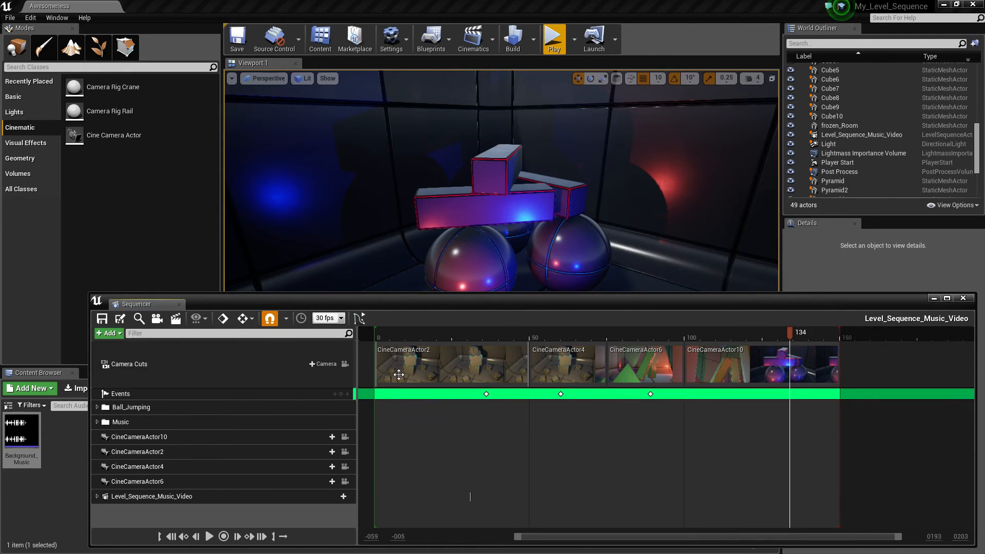
click(109, 333)
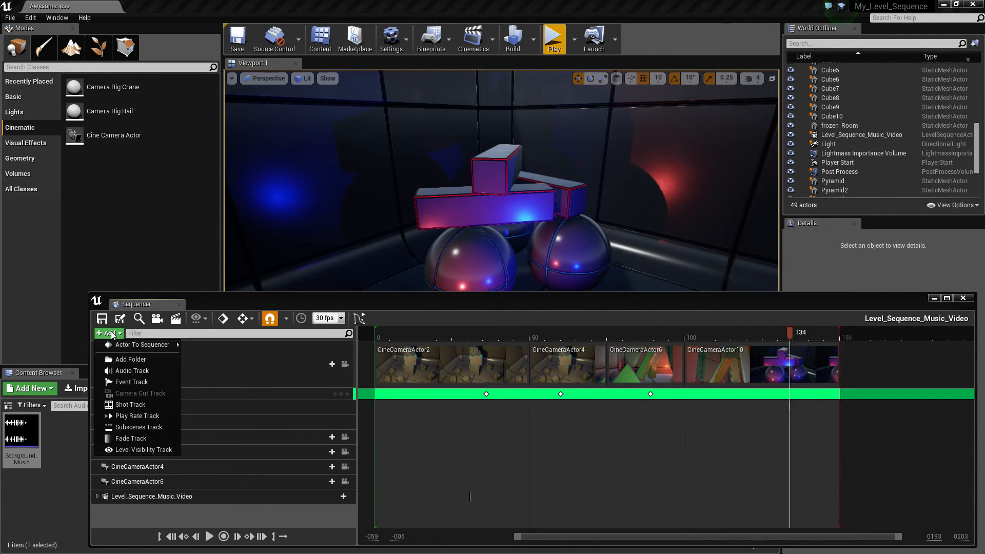
click(132, 438)
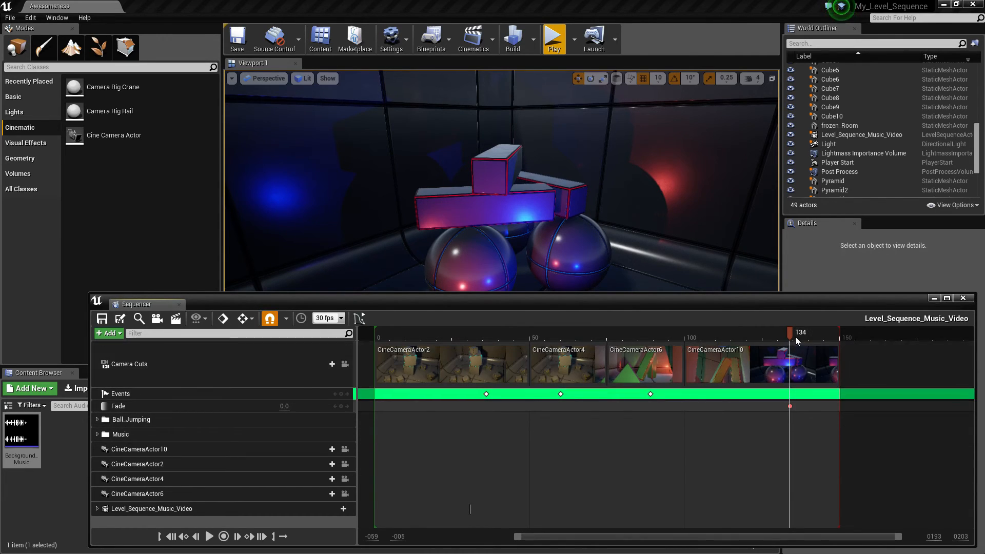
Key the Fade track at frame 150 with a value of about -140.287 and return the playhead to frame 134.
drag(790, 334, 841, 342)
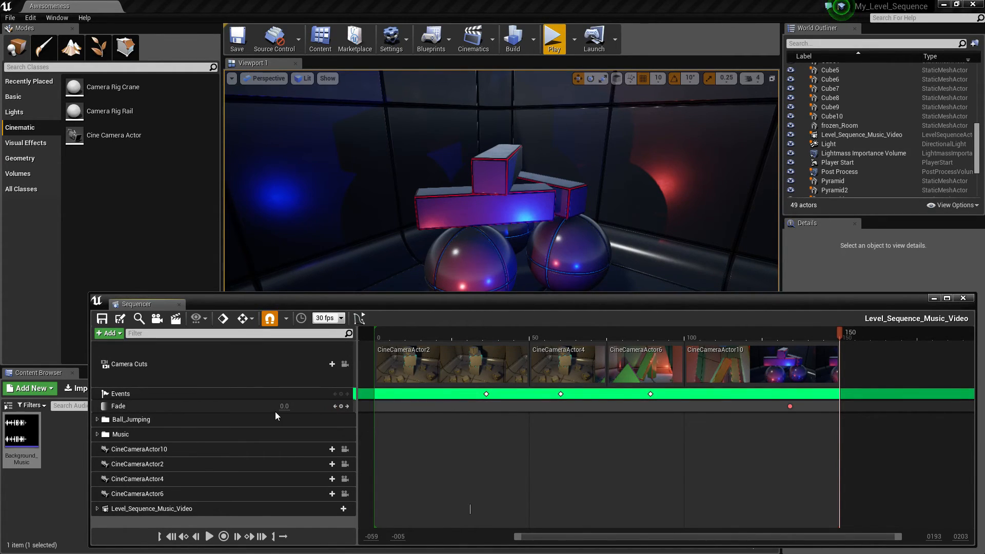
drag(285, 405, 259, 405)
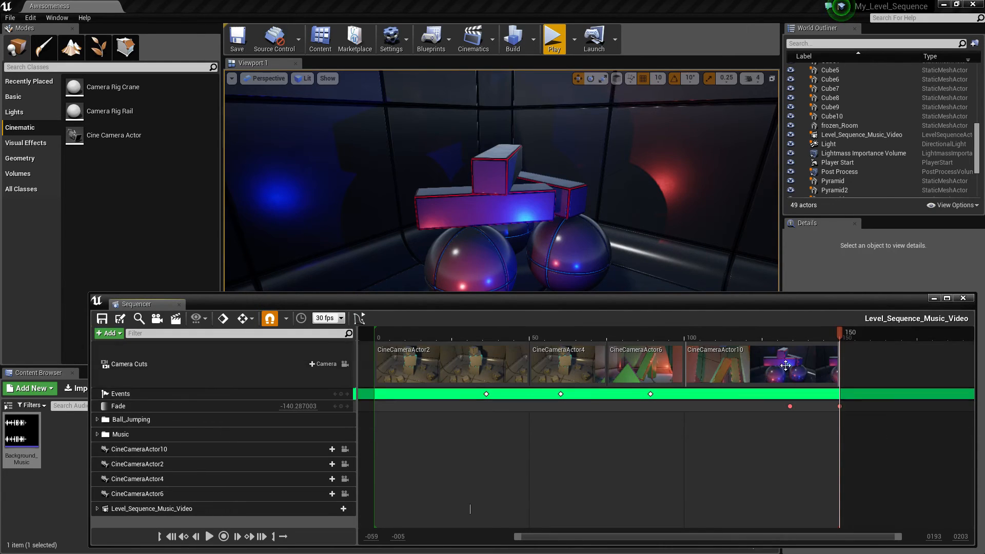
drag(838, 332, 791, 343)
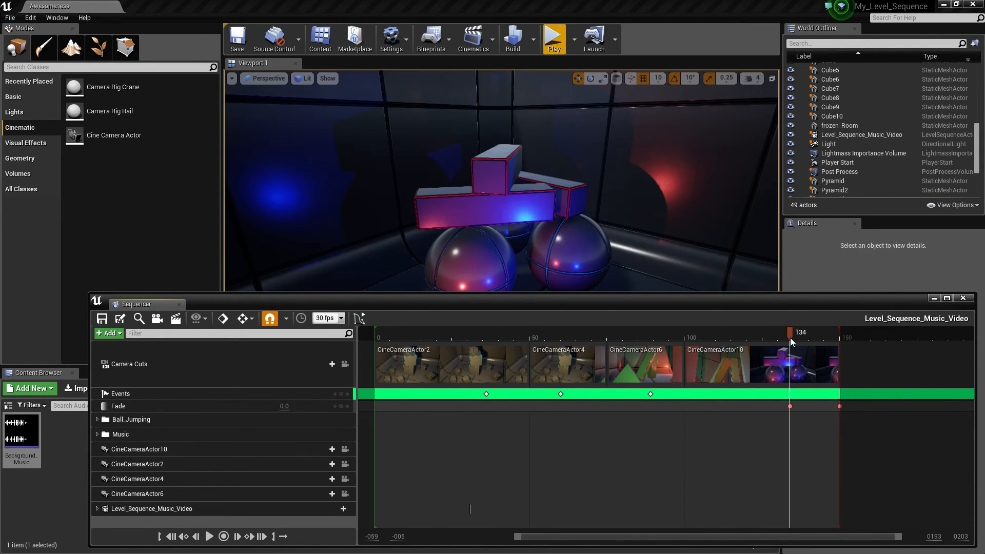
Move the playhead back to frame -1 and save the changes.
click(377, 331)
drag(373, 332, 370, 334)
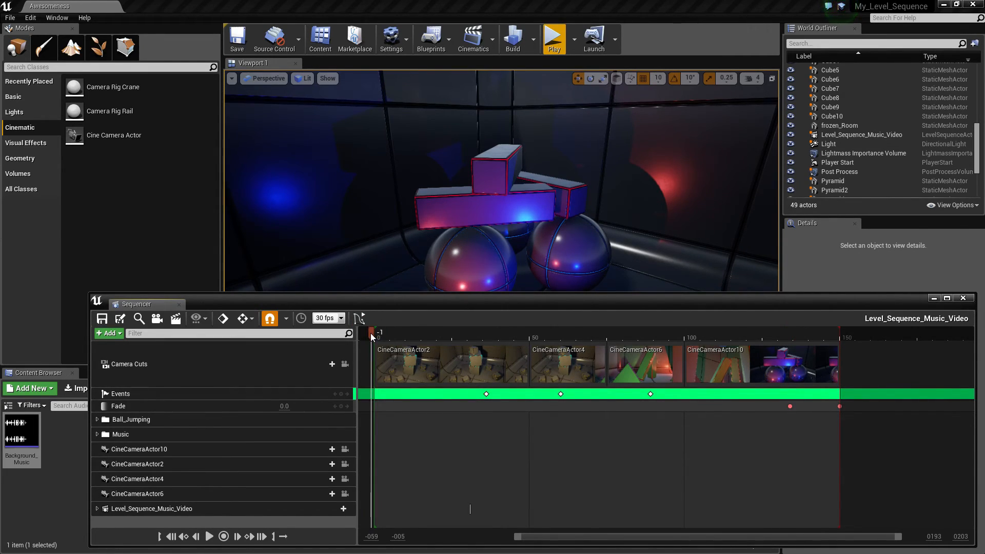
click(553, 40)
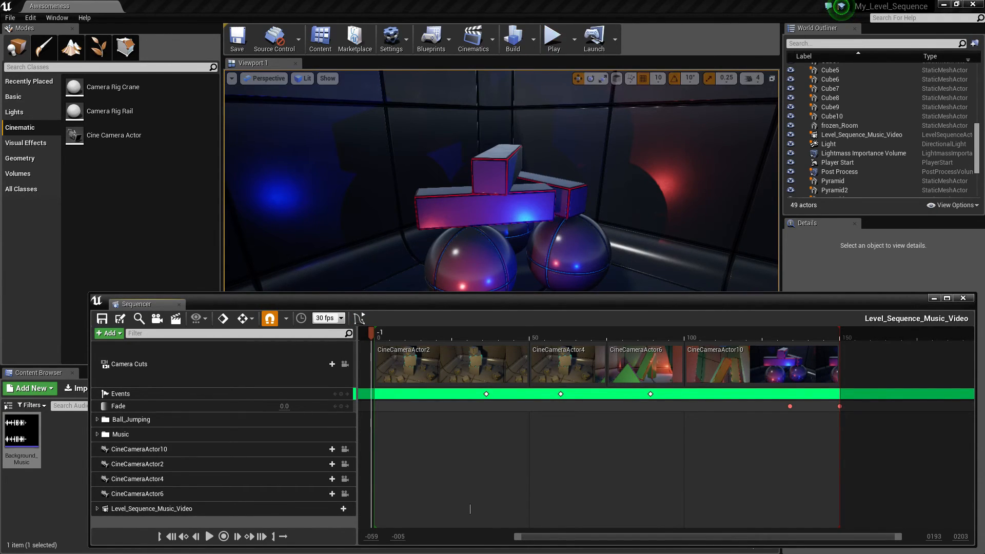
click(10, 19)
click(22, 106)
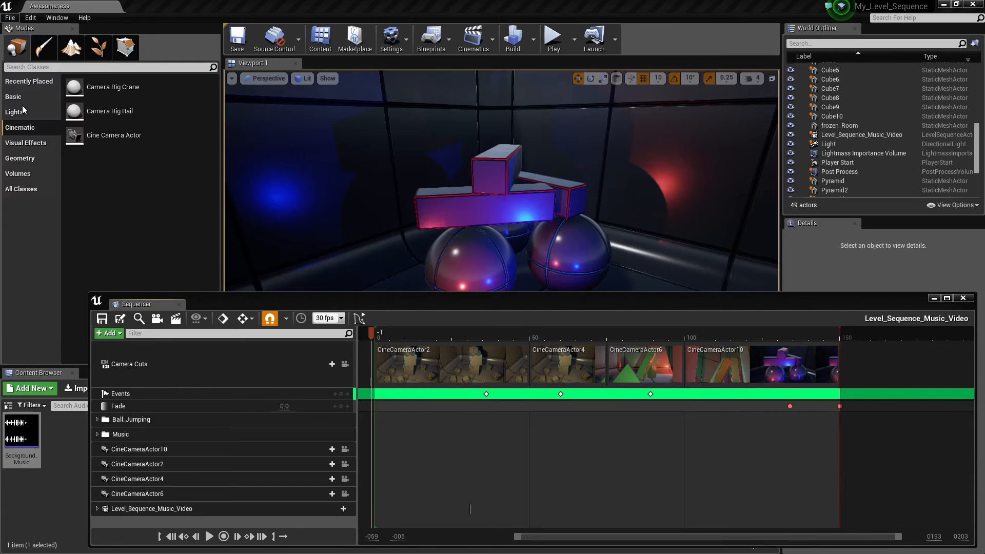
Play the level to preview the fade, moving the Sequencer window down to clear the viewport.
click(557, 40)
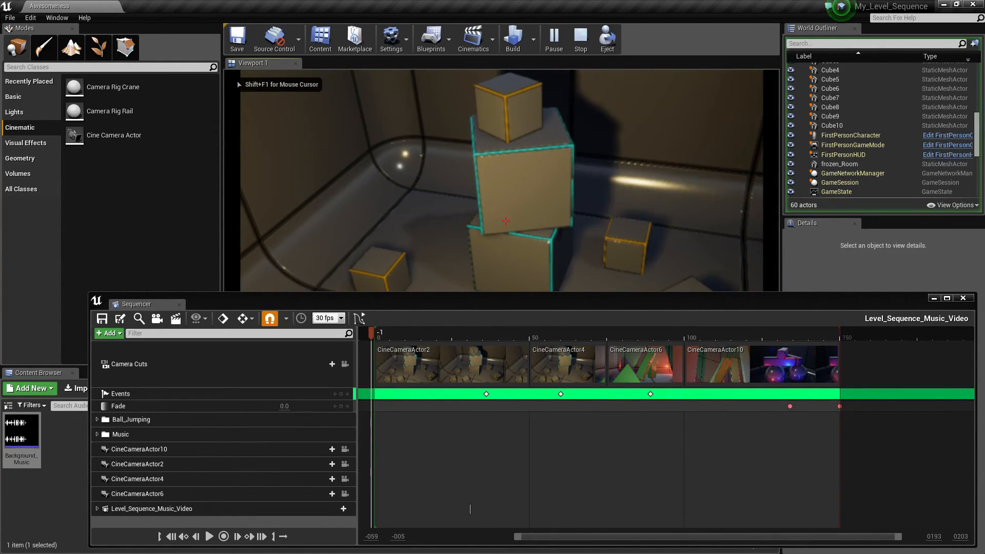
key(Escape)
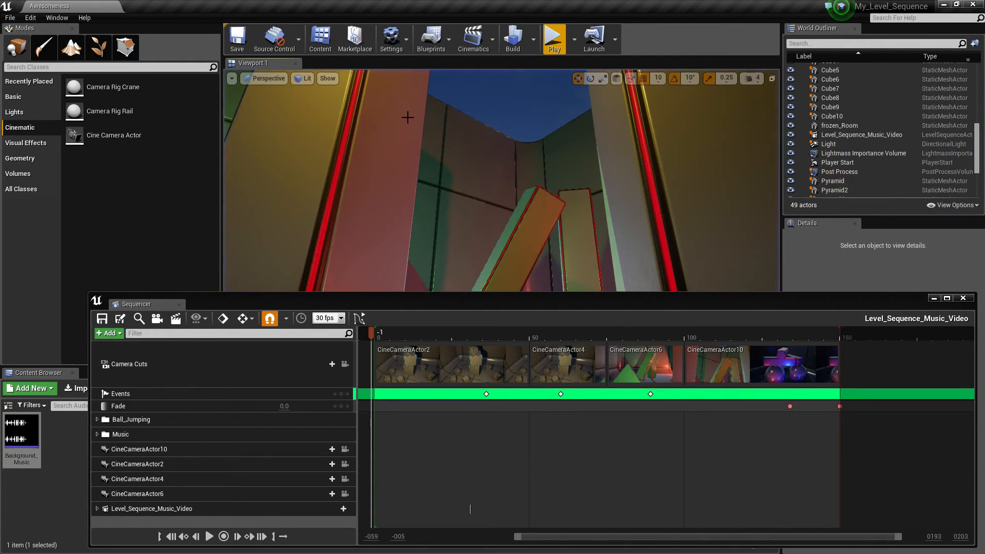
drag(395, 307, 382, 400)
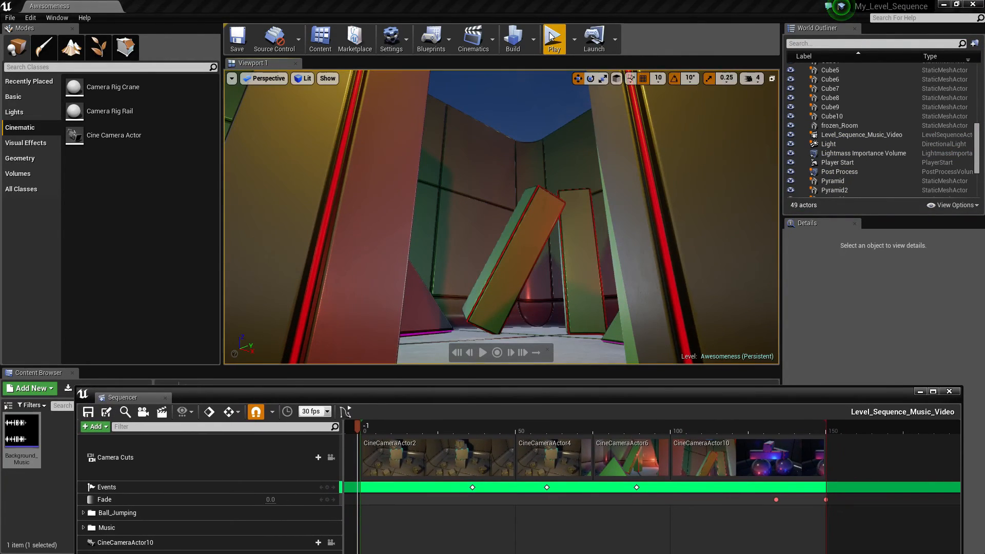
click(550, 36)
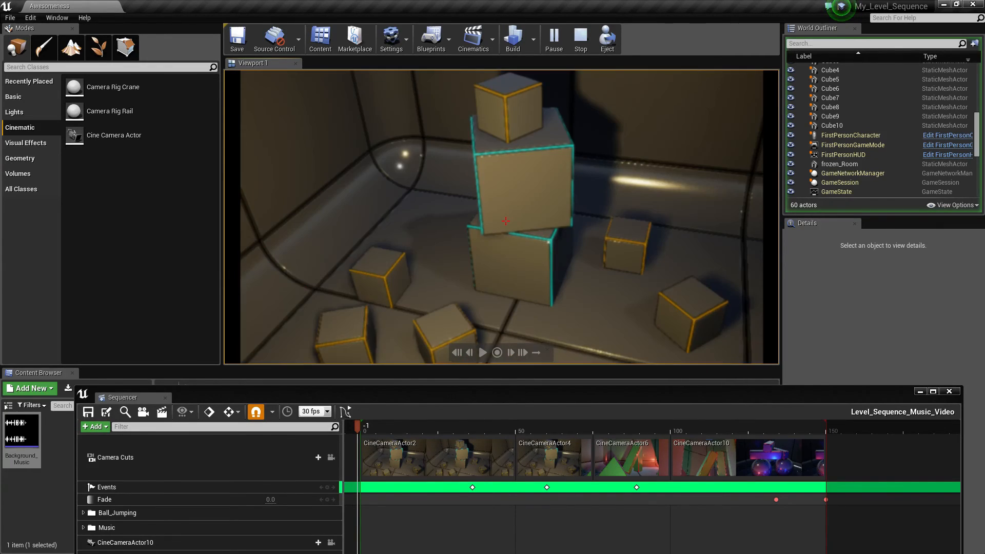
key(Escape)
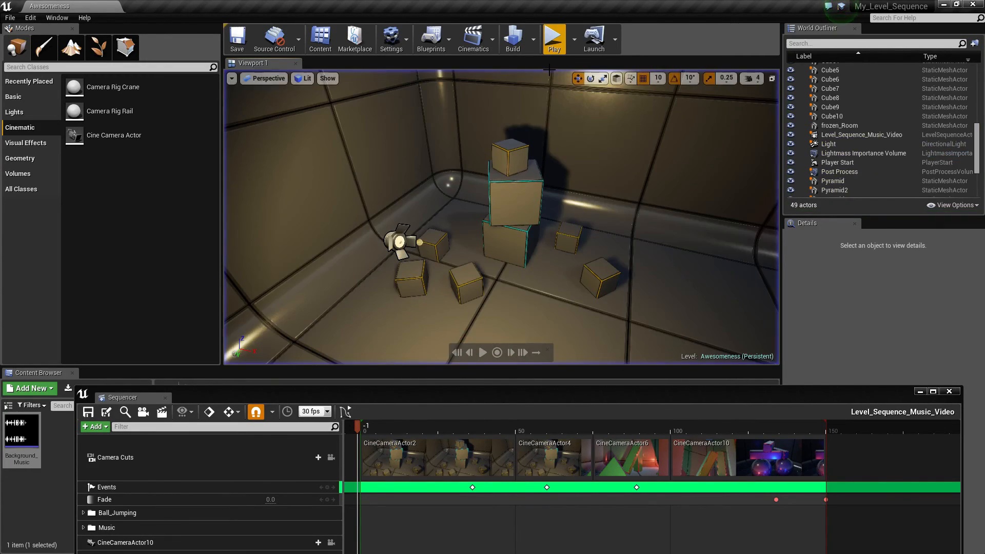
Raise the value of the Fade key at frame 134 to about 15.57 in its key properties.
click(826, 499)
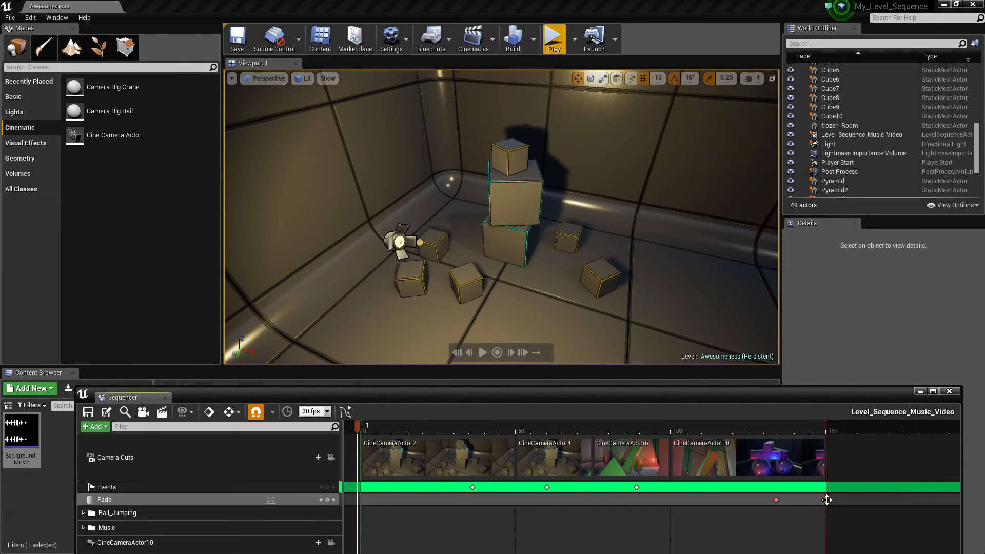
click(824, 429)
drag(824, 429, 774, 435)
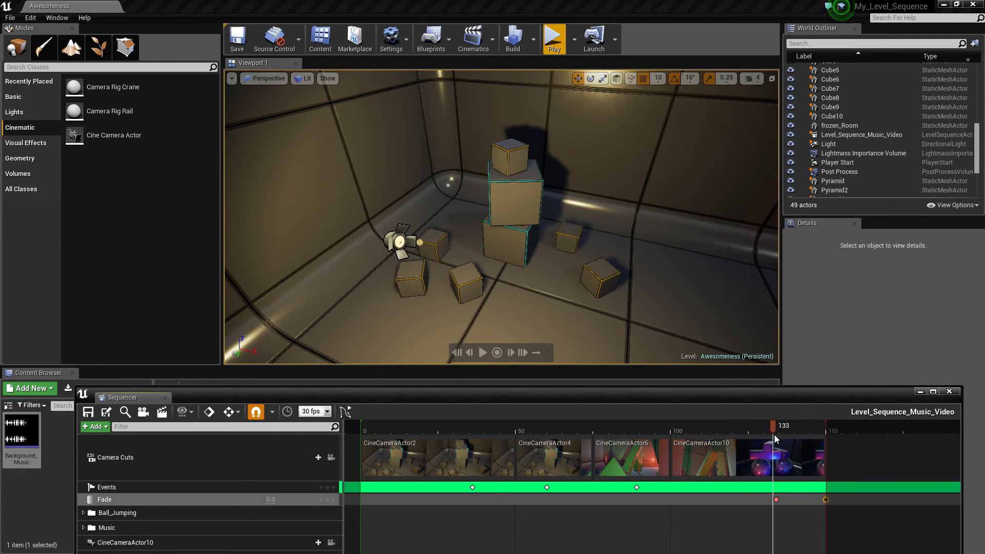
right_click(110, 500)
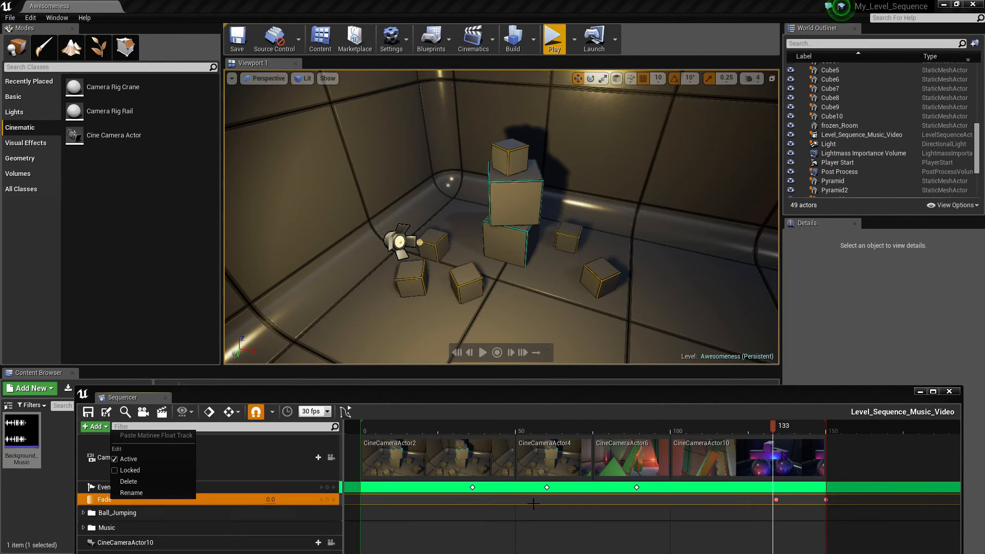
click(773, 503)
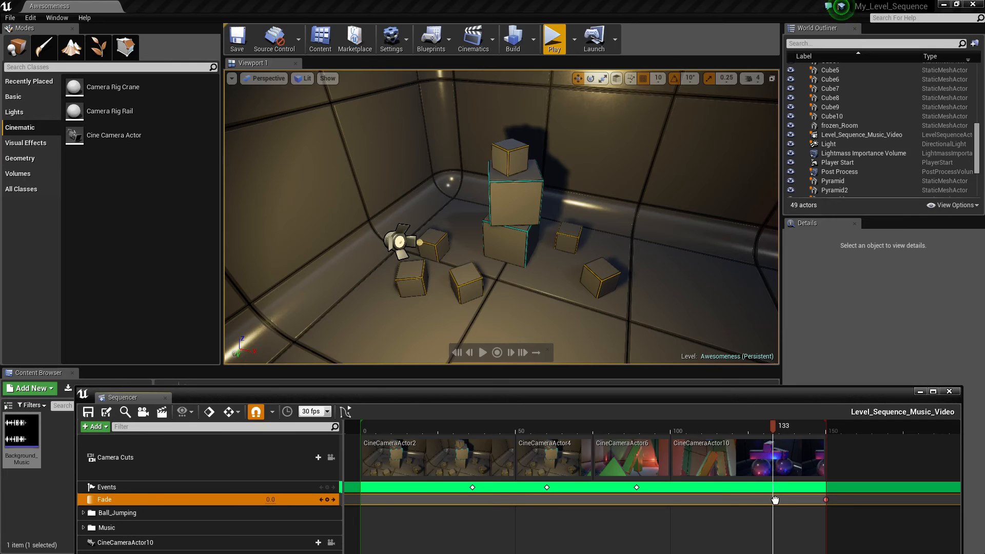
right_click(775, 500)
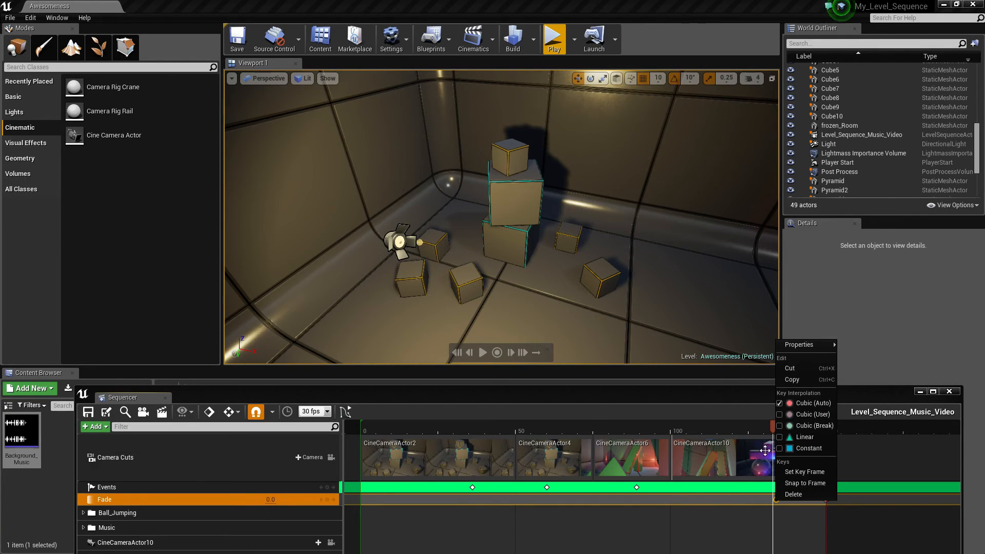
mouse_move(813, 347)
drag(891, 370, 916, 369)
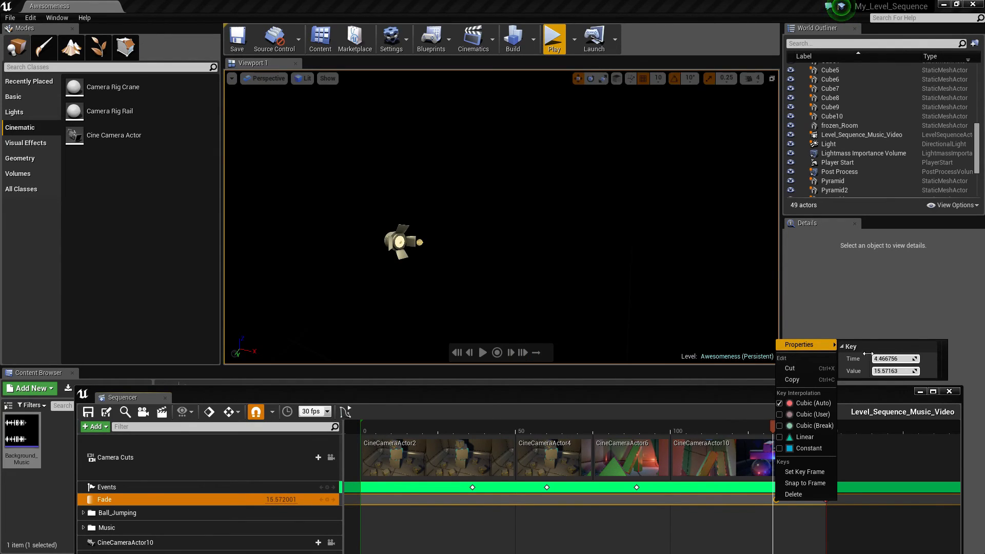
Set the value of the Fade key at frame 134 to 0.
click(897, 371)
text(0)
key(Return)
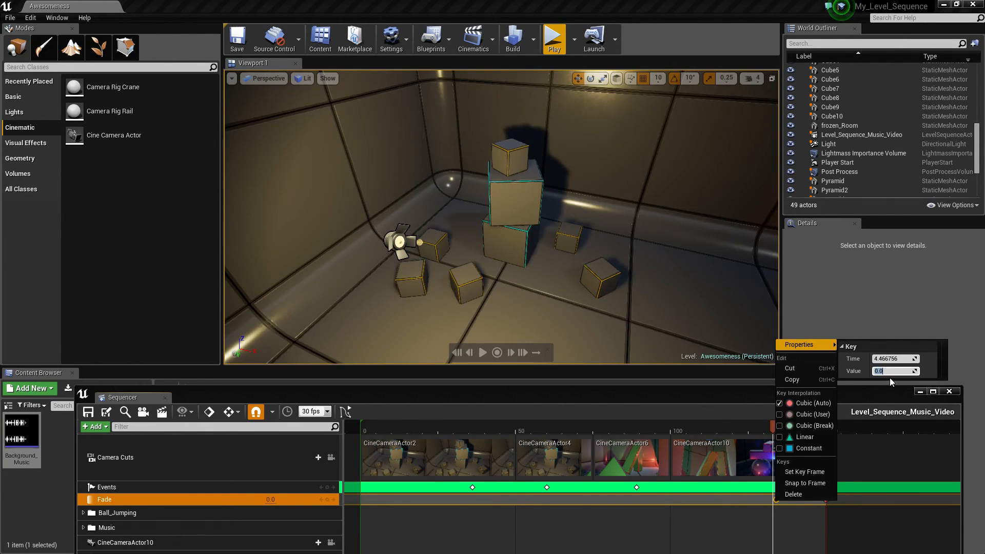
click(752, 503)
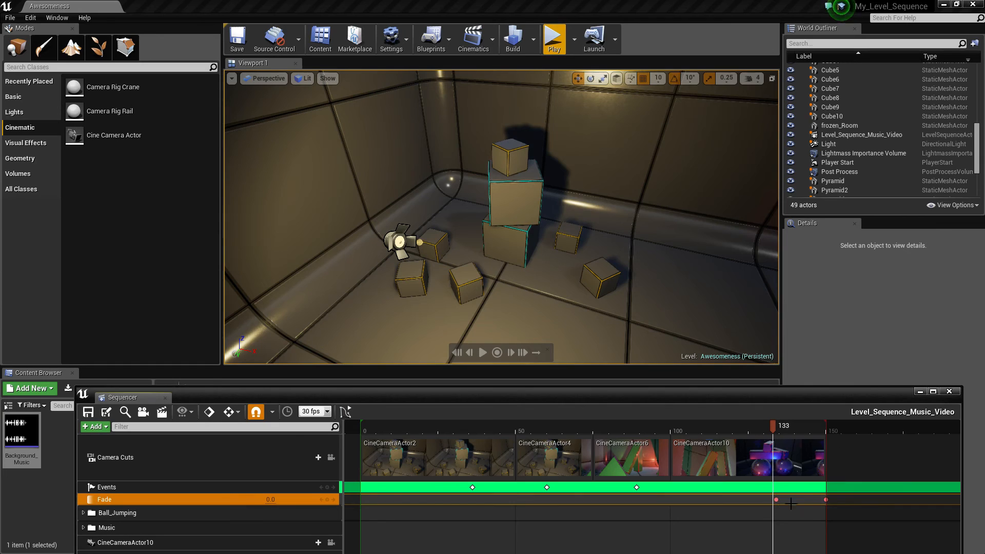
Set the value of the last Fade key, at the sequence's end, to about 1.66 in its key properties.
click(826, 501)
drag(801, 426, 777, 432)
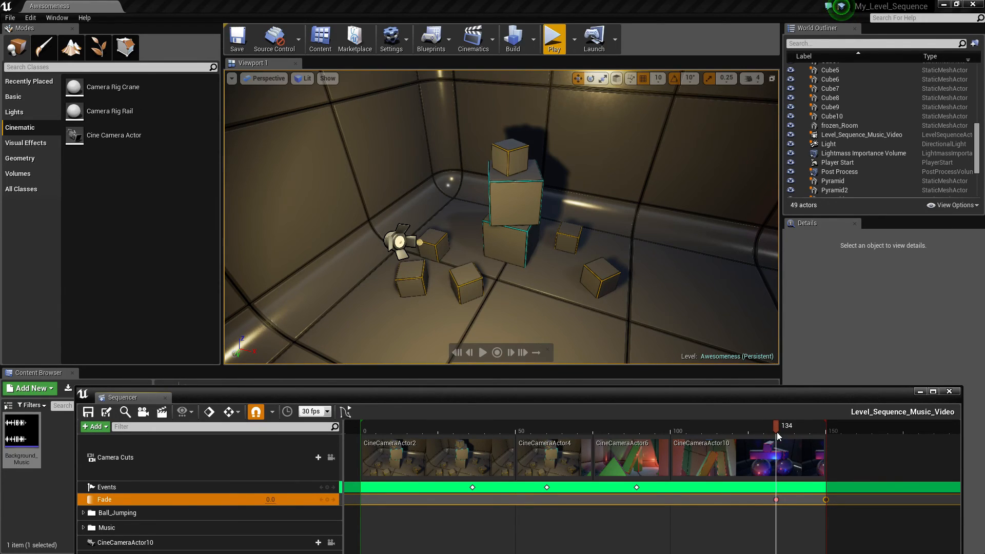
drag(776, 432, 827, 435)
right_click(826, 499)
mouse_move(855, 344)
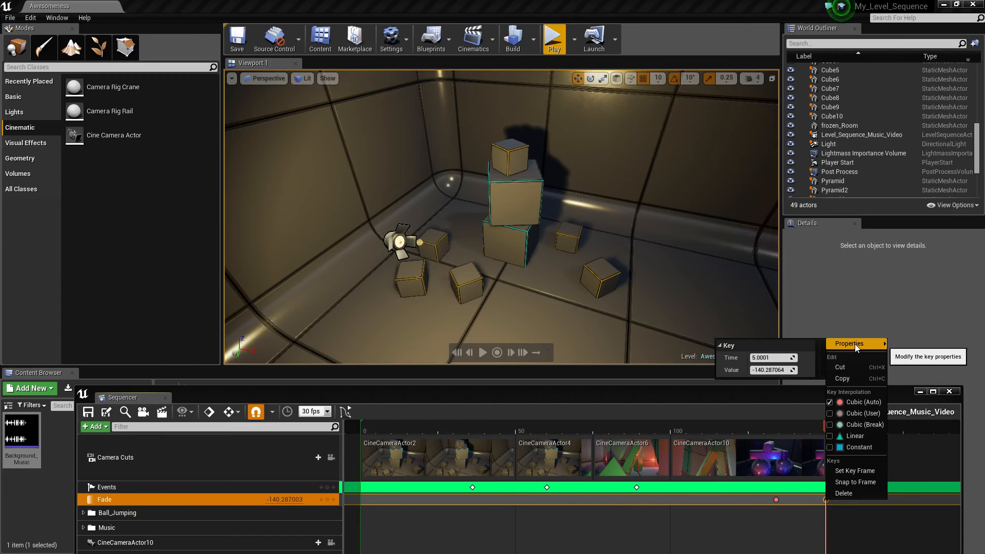
click(770, 371)
click(774, 371)
drag(793, 370, 782, 370)
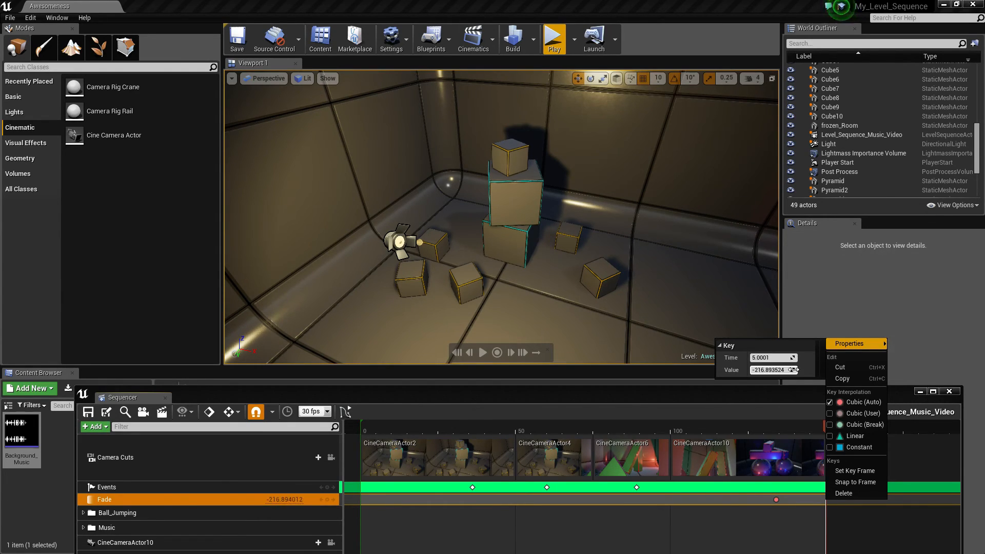
drag(793, 370, 785, 369)
drag(790, 369, 794, 370)
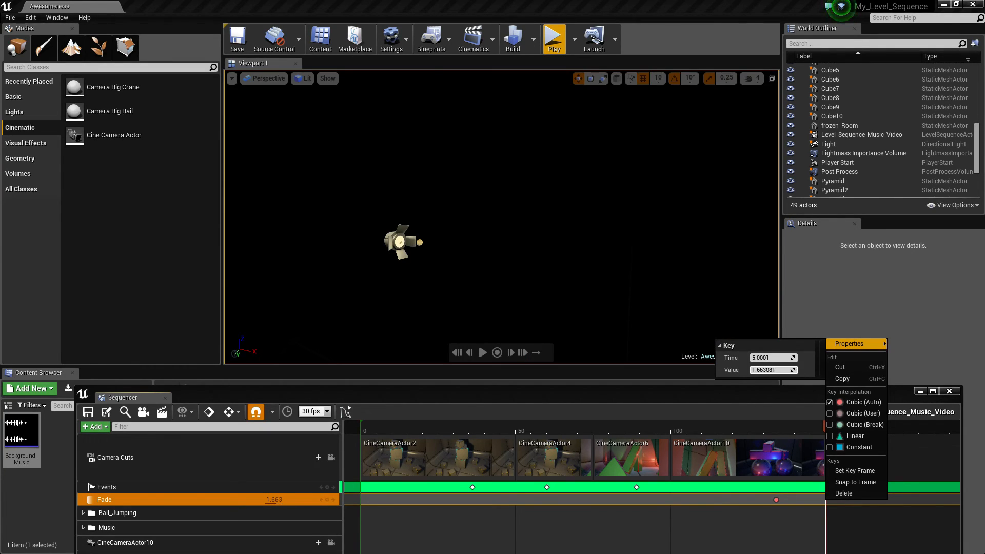
click(826, 295)
Return the playhead to about frame -5 and preview the level in a detached, maximised viewport, docking the viewport back into the editor.
drag(823, 428, 125, 384)
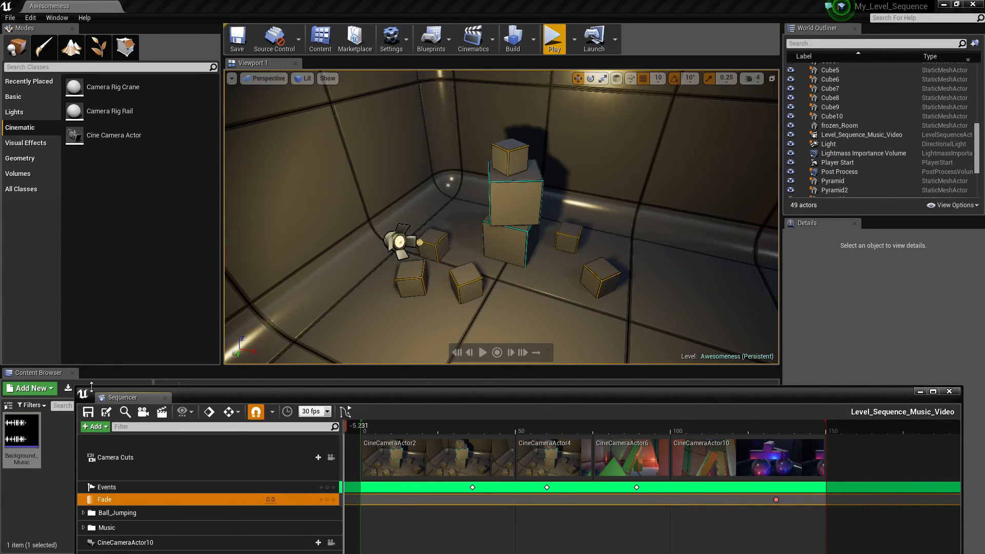
drag(255, 69, 335, 174)
drag(255, 58, 534, 215)
click(643, 211)
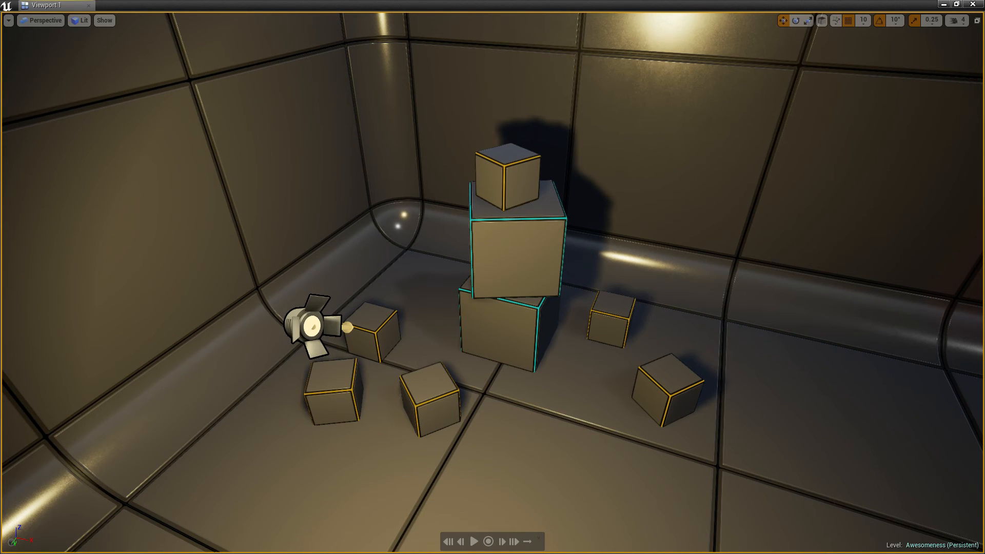
key(alt+p)
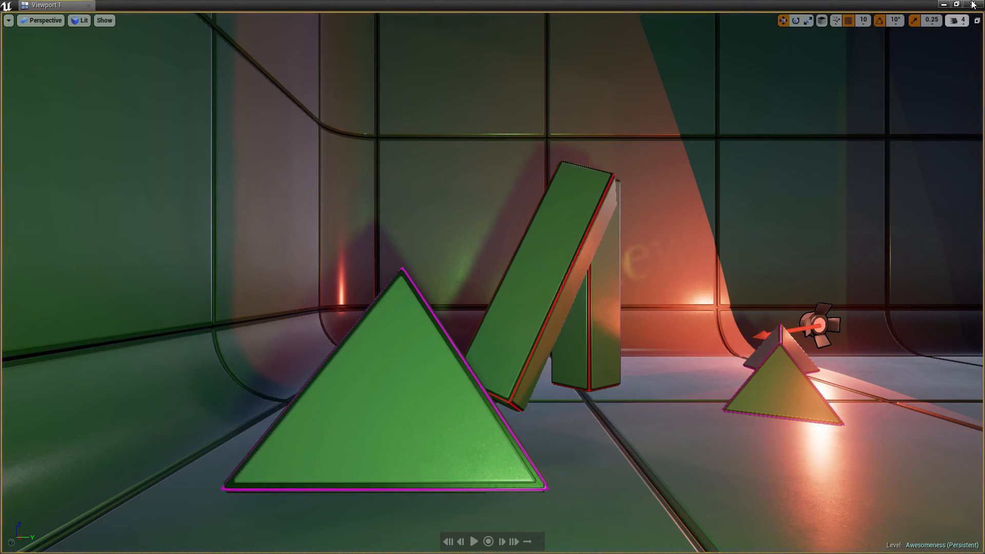
drag(784, 8, 536, 296)
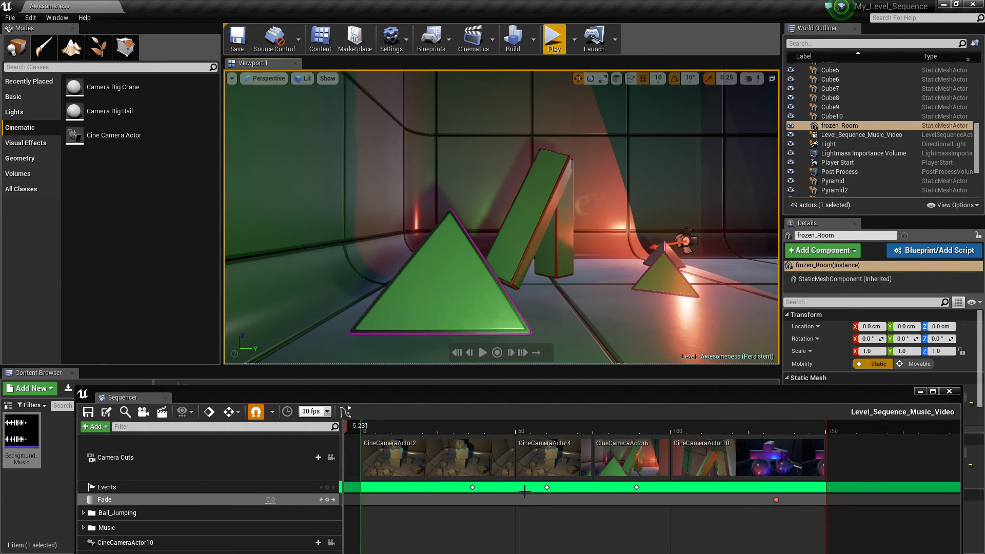
Line the Fade key near frame 134 up with the first Events key and play the level to preview the earlier fade.
click(776, 500)
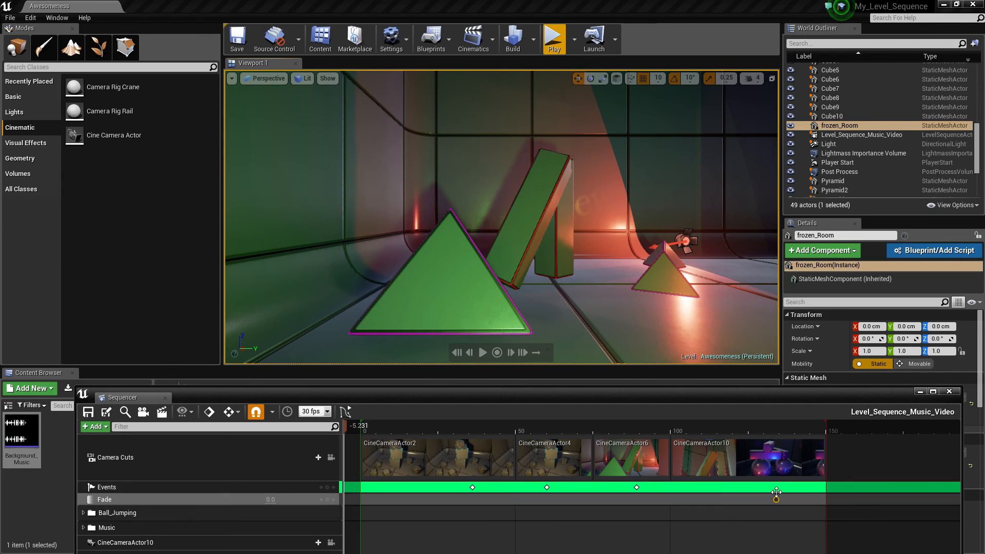
click(776, 429)
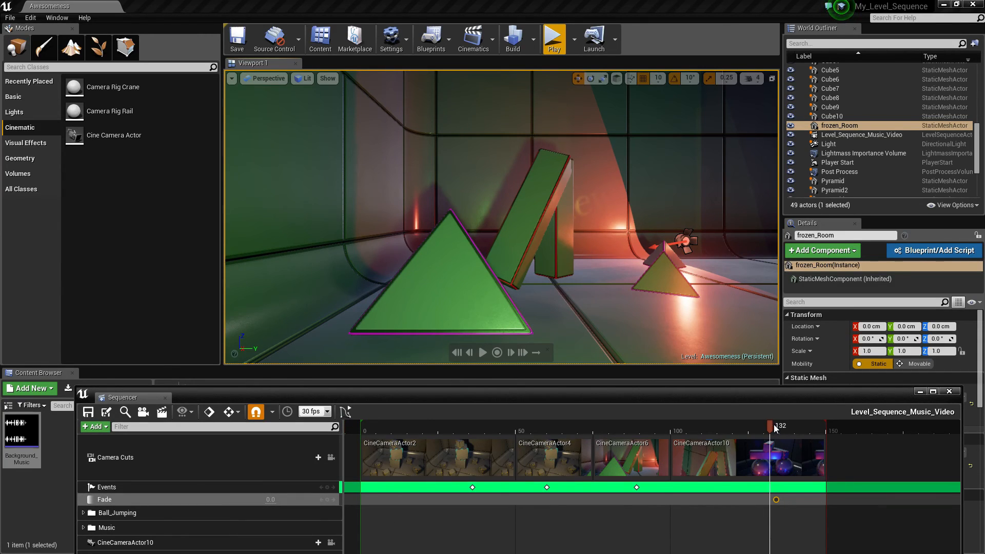
drag(776, 429, 819, 434)
drag(775, 501, 473, 500)
drag(821, 428, 248, 433)
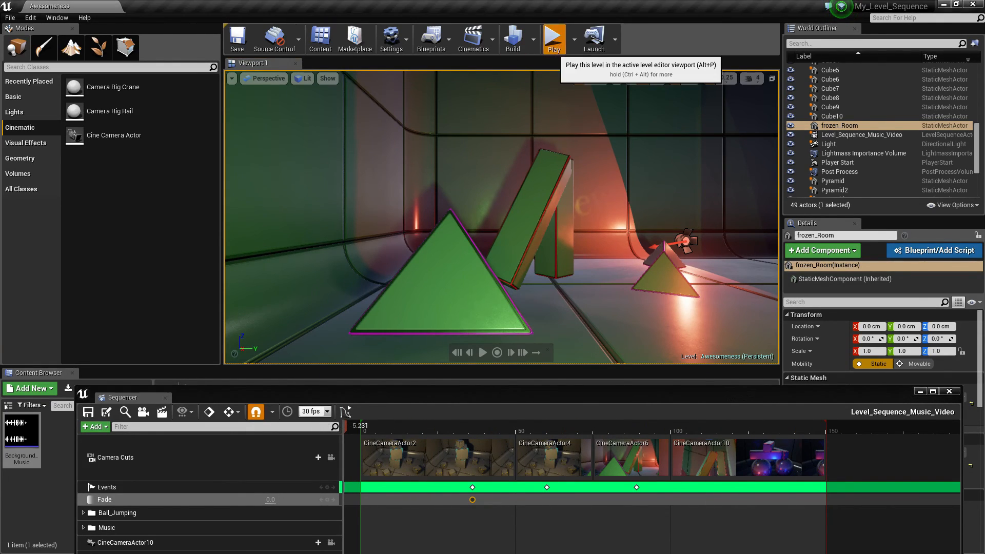
click(553, 38)
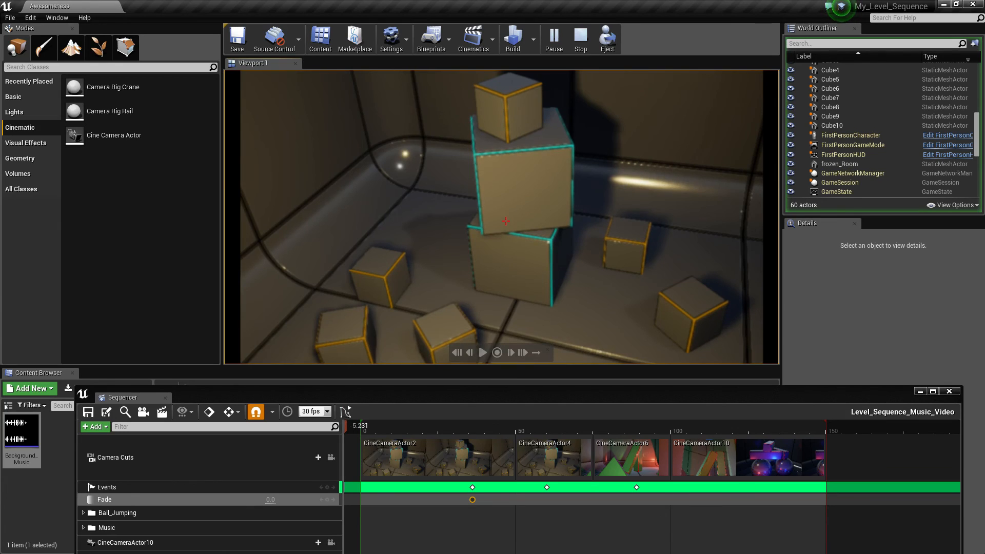
key(Escape)
Move the Fade key from under the first Events key back to about frame 133 and save everything.
drag(472, 500, 774, 501)
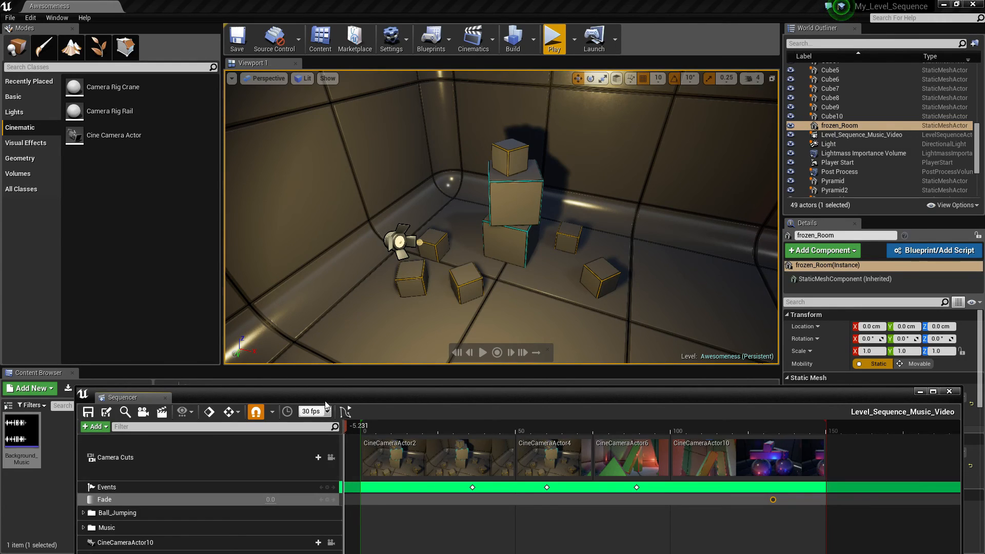
click(11, 18)
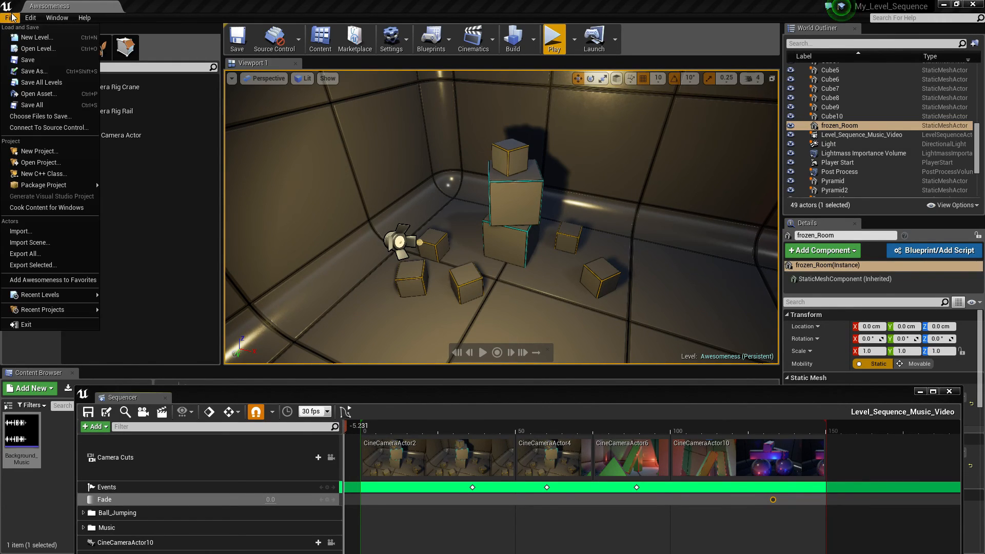
click(27, 103)
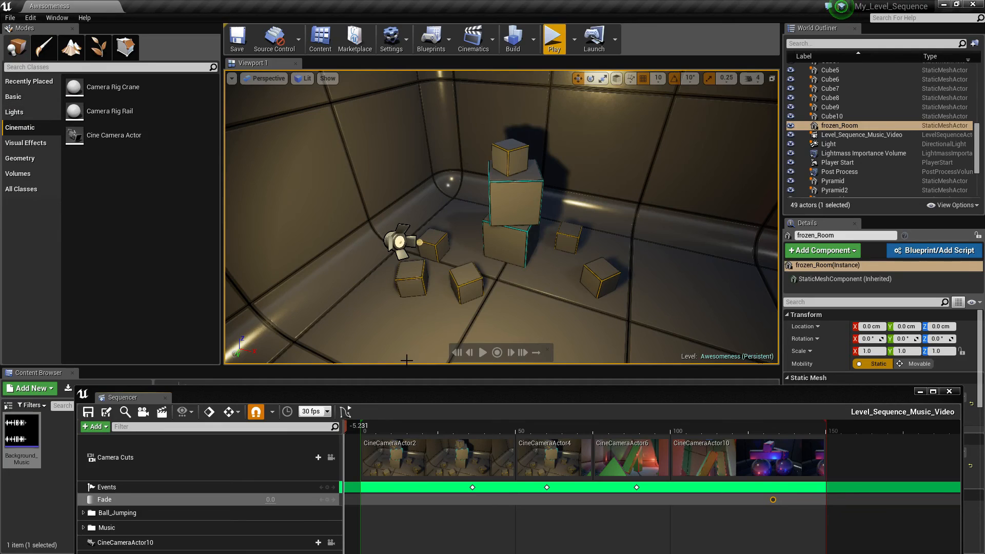
Add a Level Visibility Track to the sequence and move the Sequencer window down to clear most of the viewport.
drag(297, 394, 296, 190)
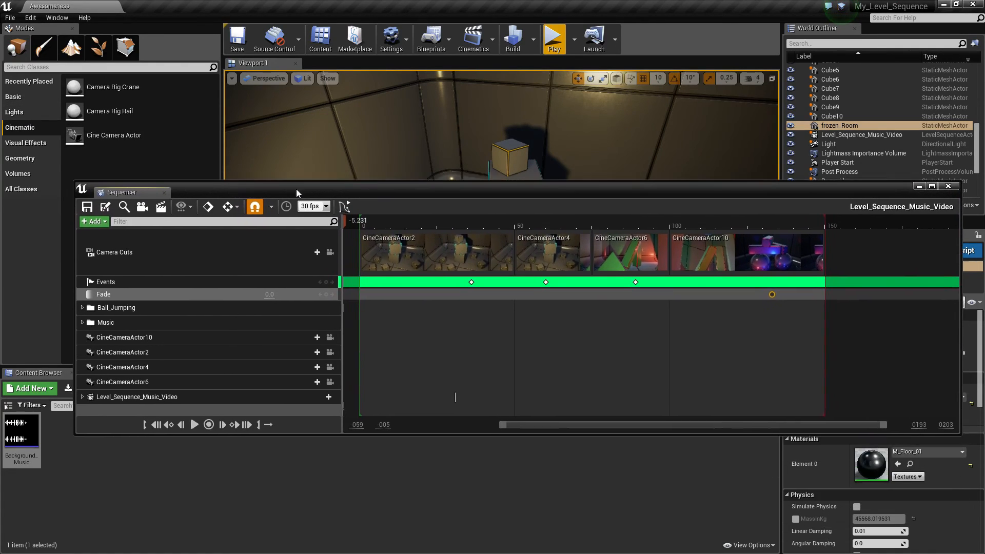
click(101, 219)
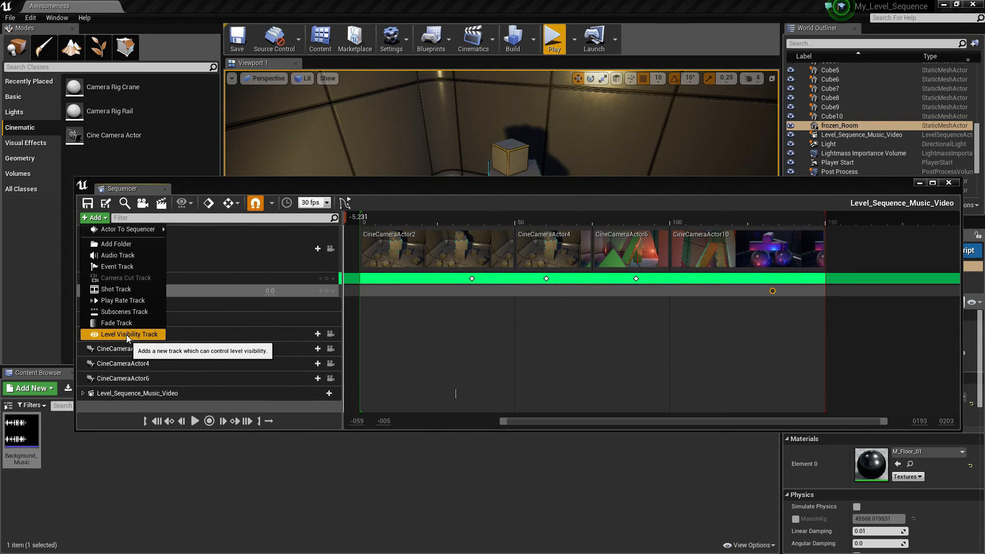
key(Escape)
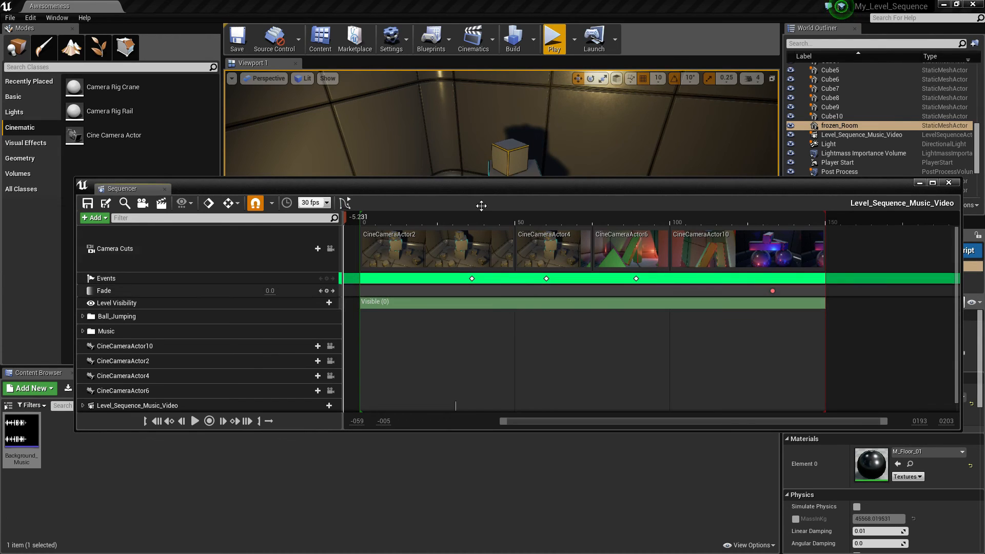
drag(459, 187, 437, 334)
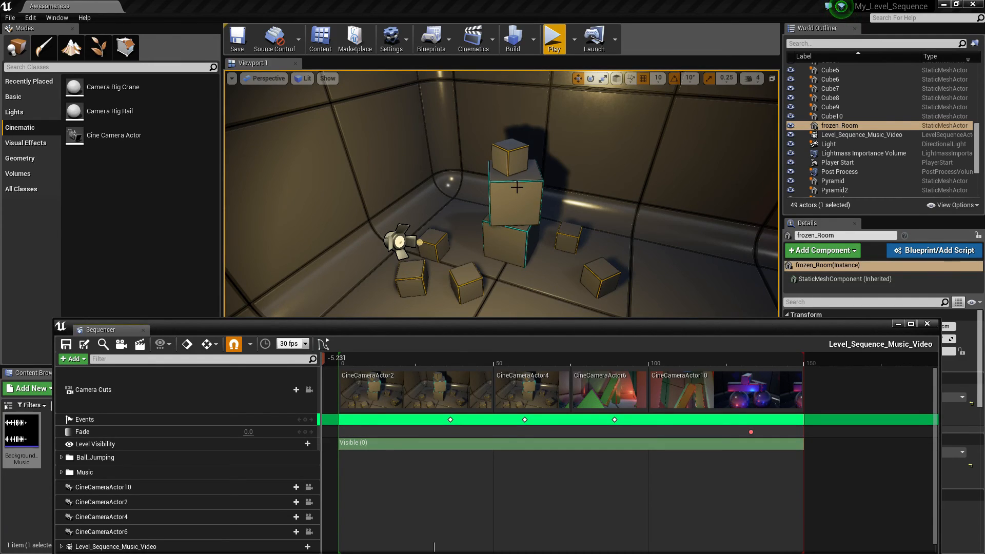
Select the large cube in the middle of the stack and move the playhead to frame 27.
click(508, 201)
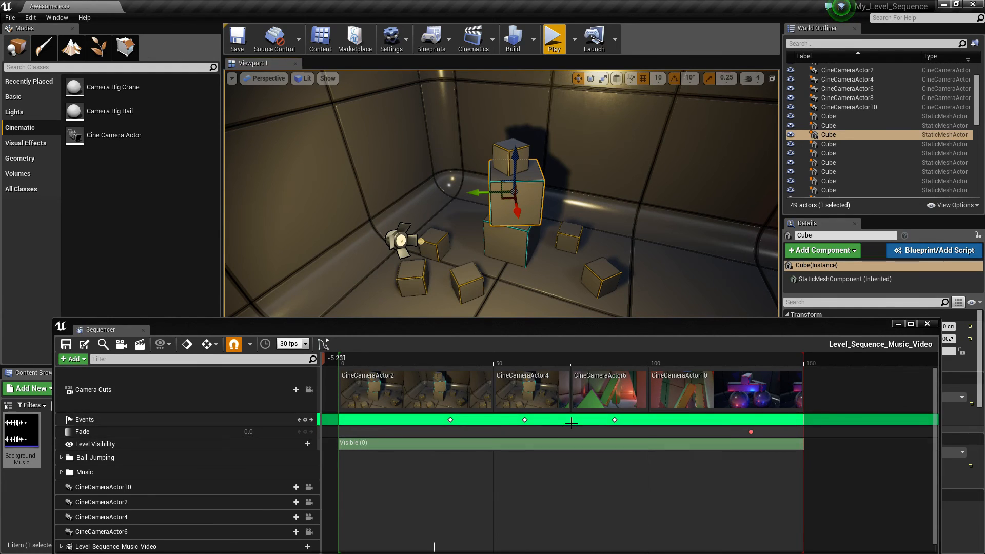
click(484, 359)
drag(481, 358, 348, 359)
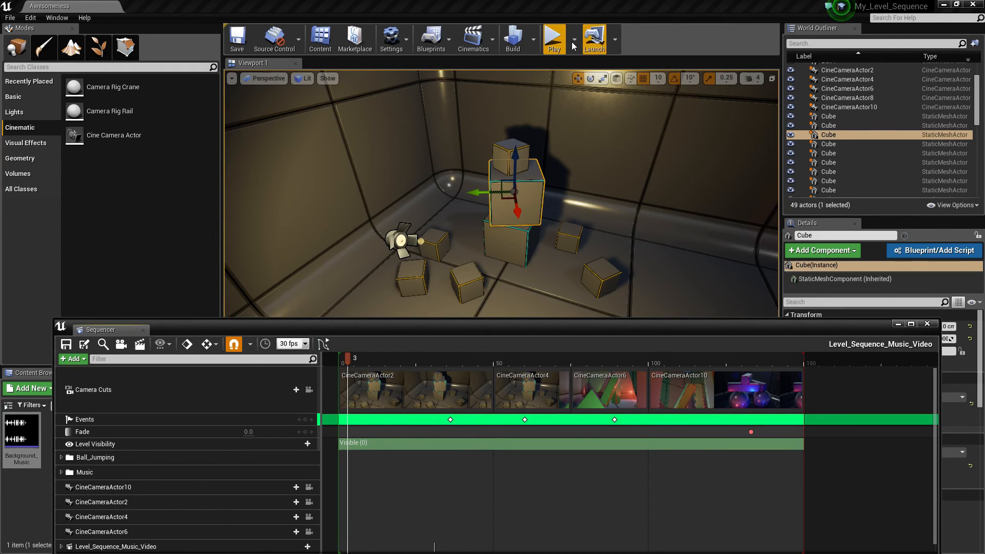
drag(347, 358, 425, 362)
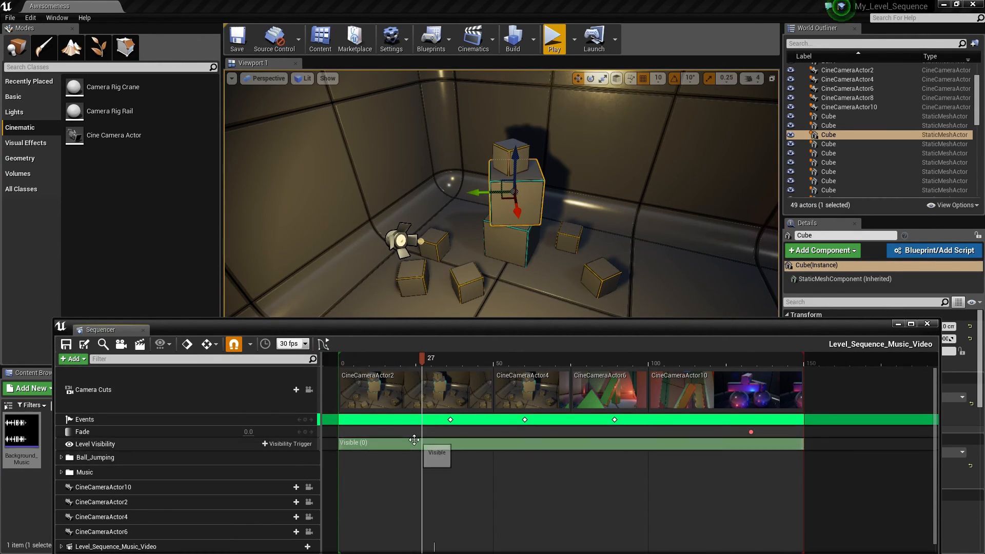
click(304, 432)
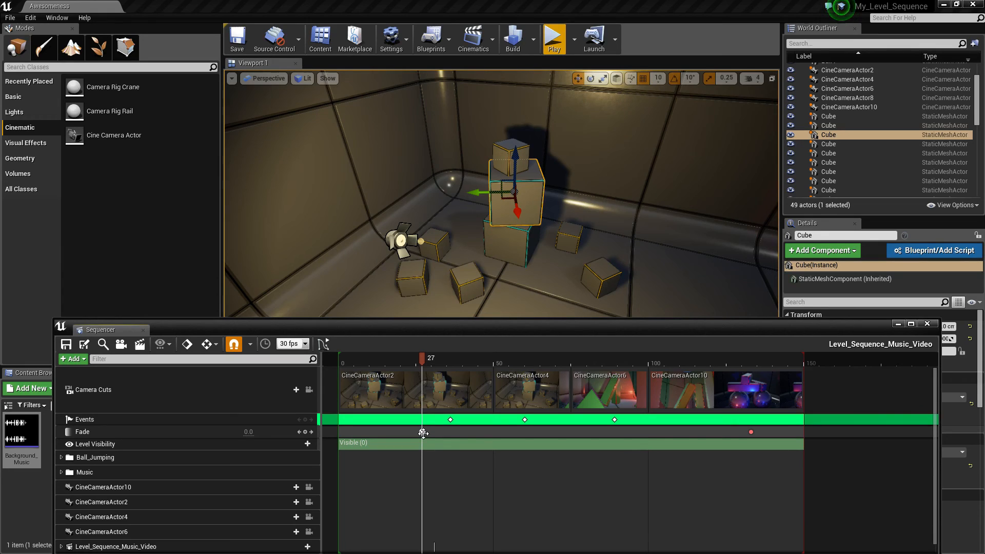
key(ctrl+z)
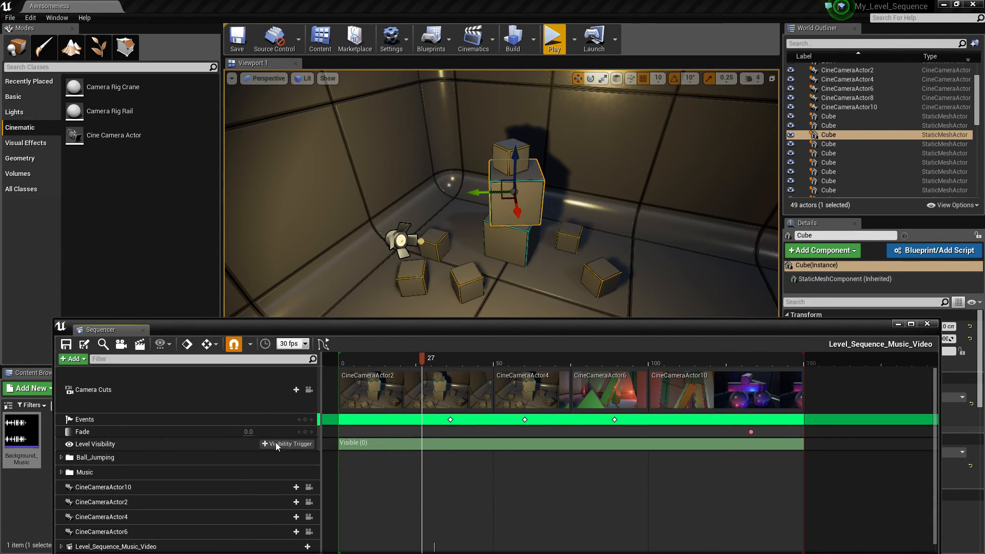
Add one Visible and one Hidden visibility trigger to the Level Visibility track.
click(264, 443)
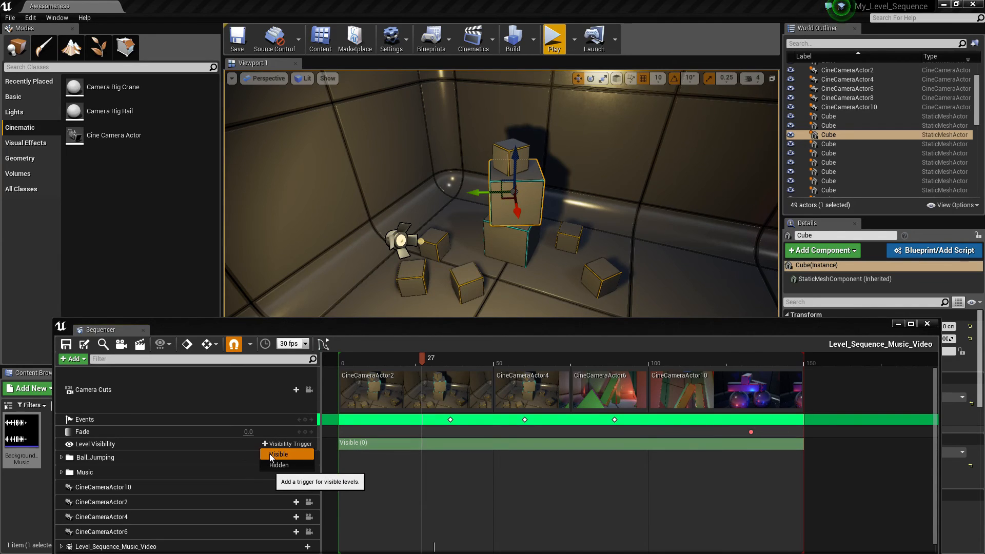
click(269, 453)
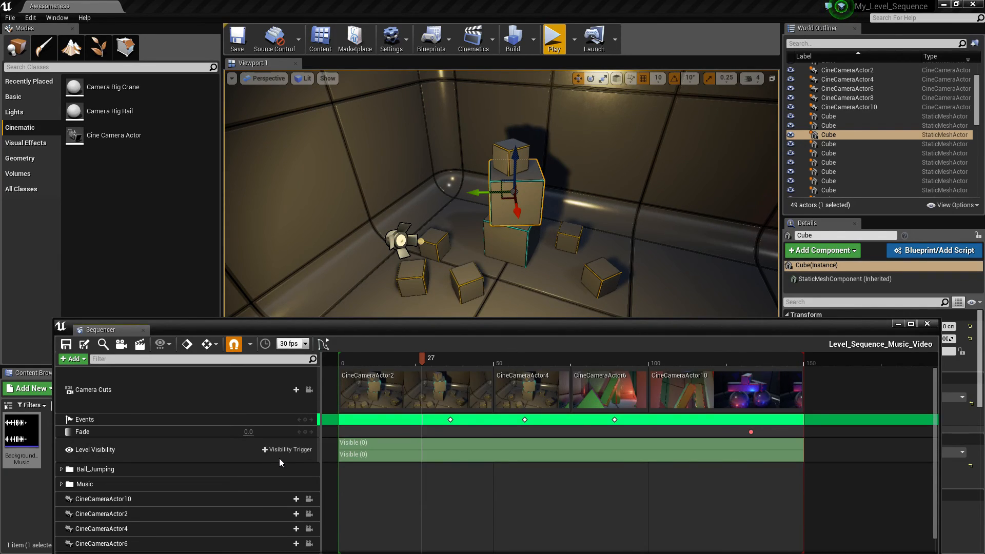
click(267, 450)
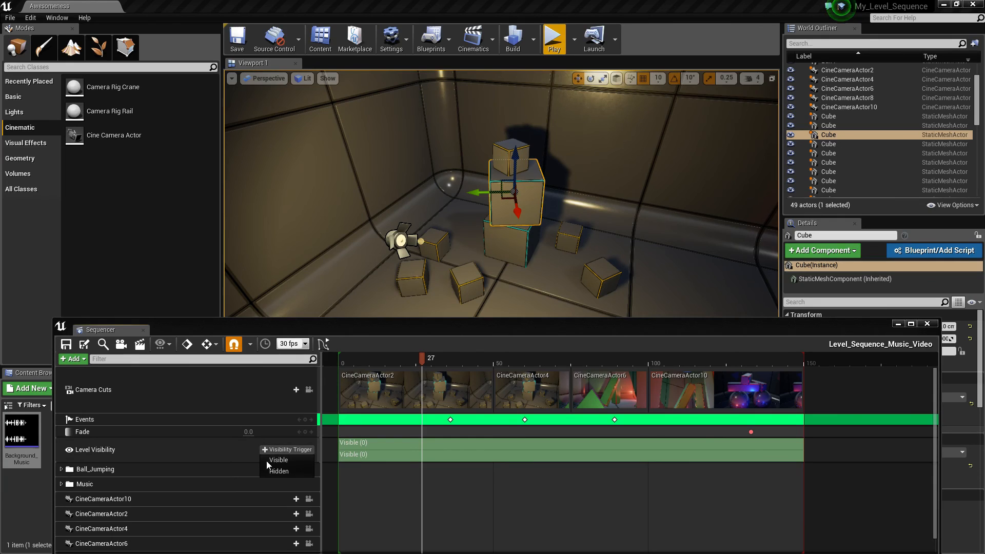
click(270, 472)
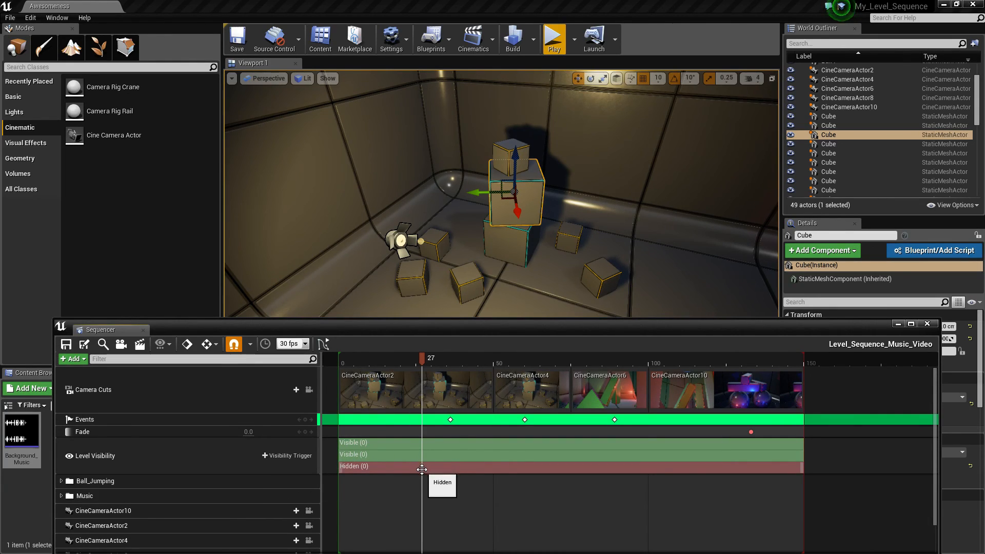
Delete the second Visible section from the Level Visibility track and select the track.
click(419, 460)
click(416, 456)
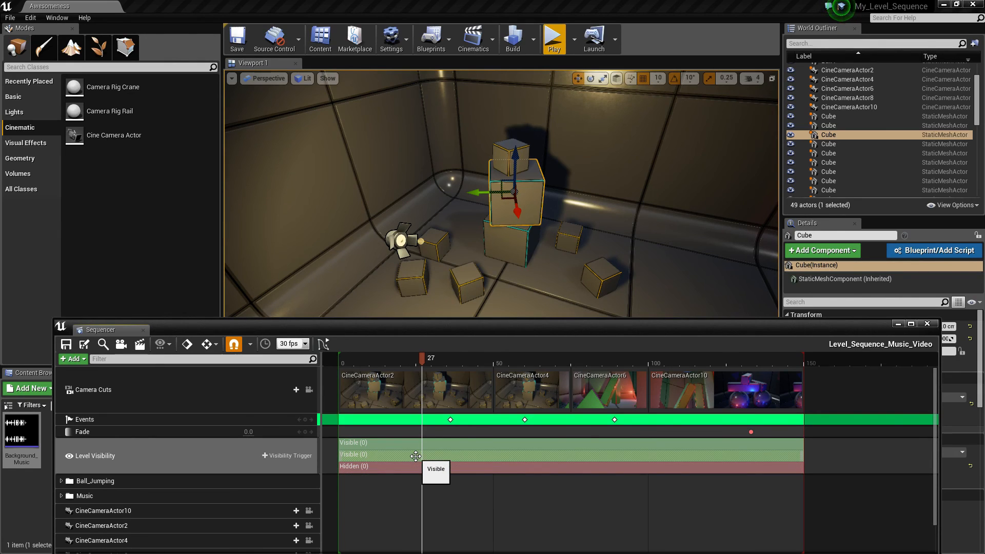
key(Delete)
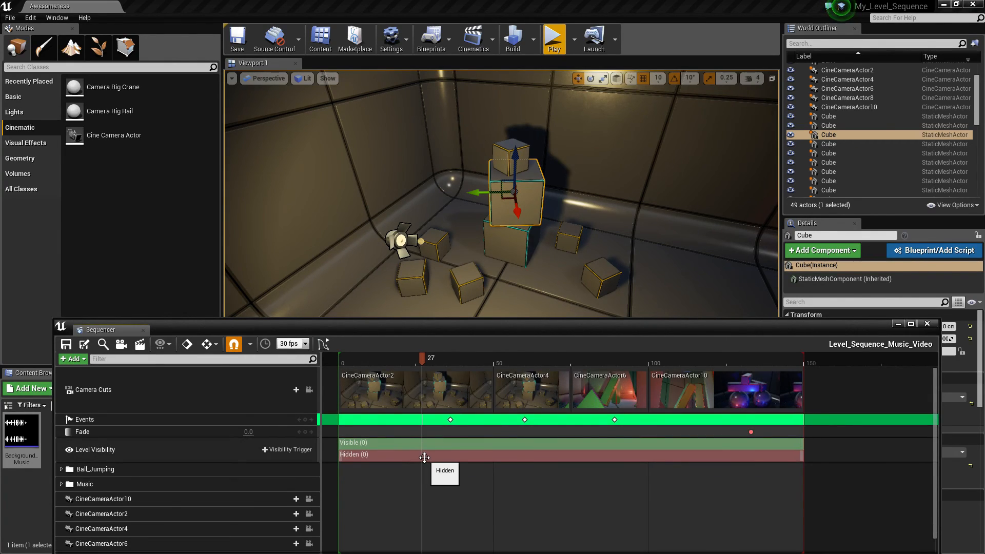
click(424, 457)
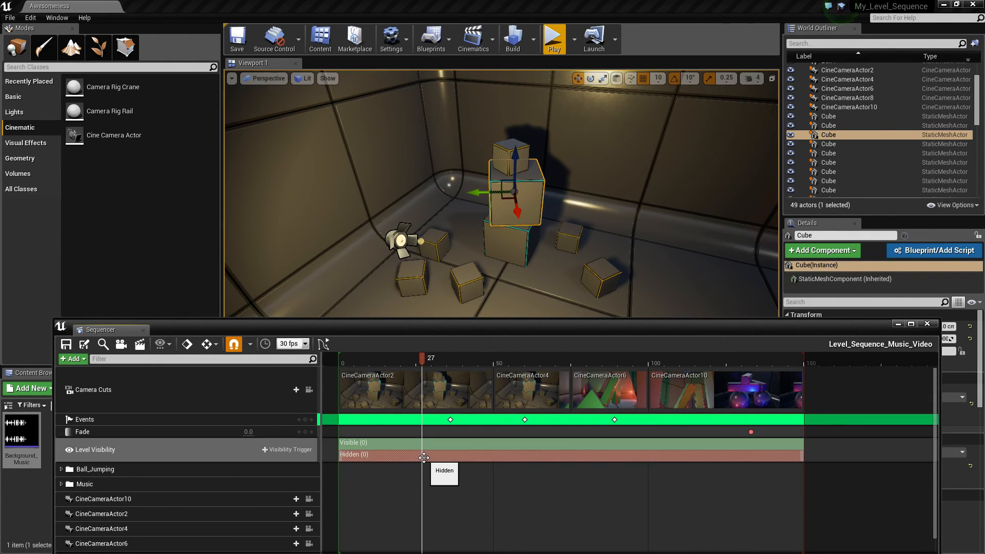
click(265, 448)
click(239, 445)
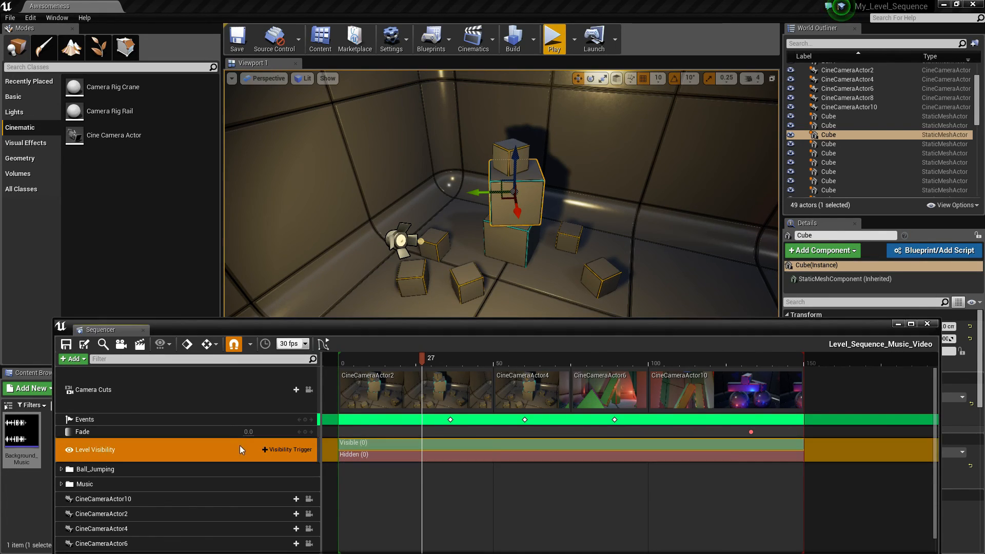
Move the playhead to frame 24, add the large middle cube of the stack to the sequence, and collapse its track.
drag(423, 360, 413, 387)
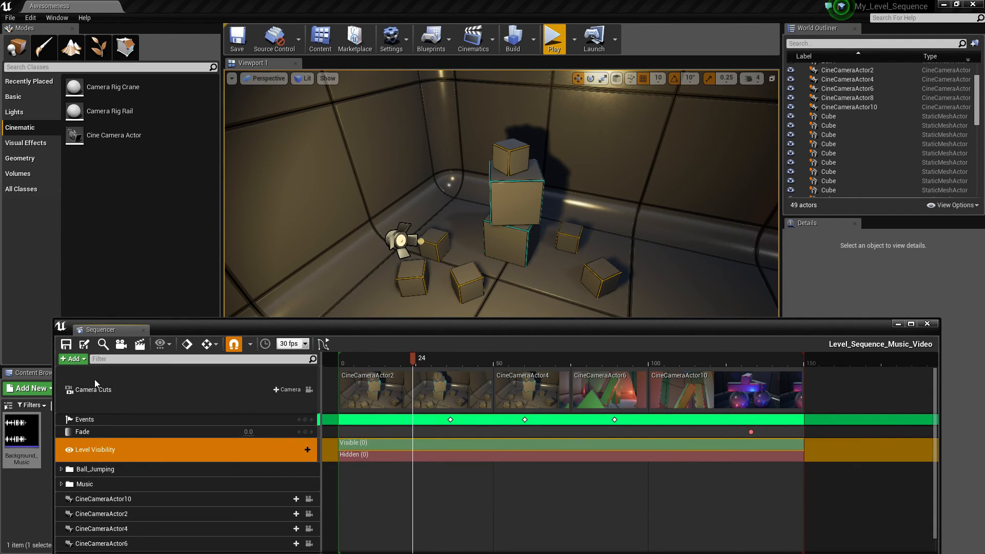
click(79, 358)
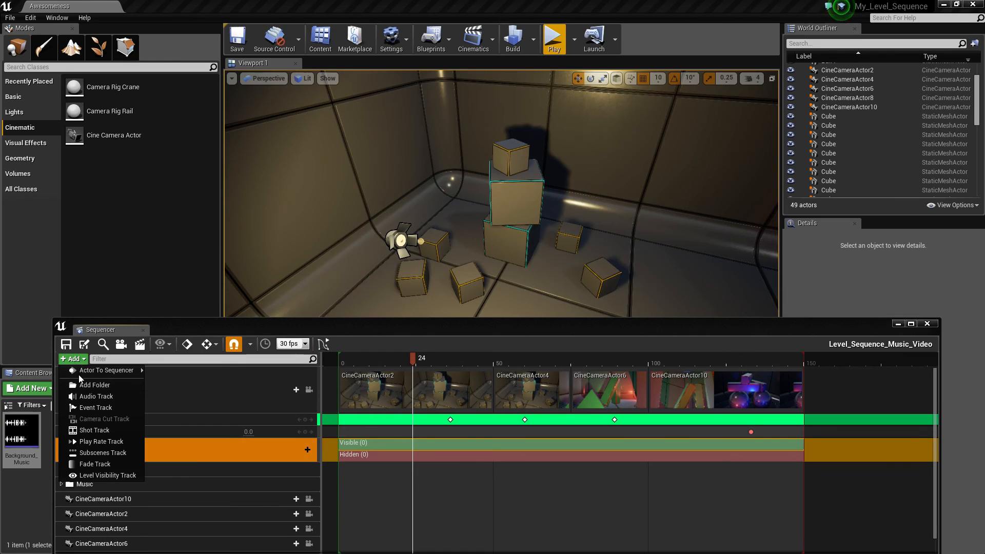
mouse_move(80, 375)
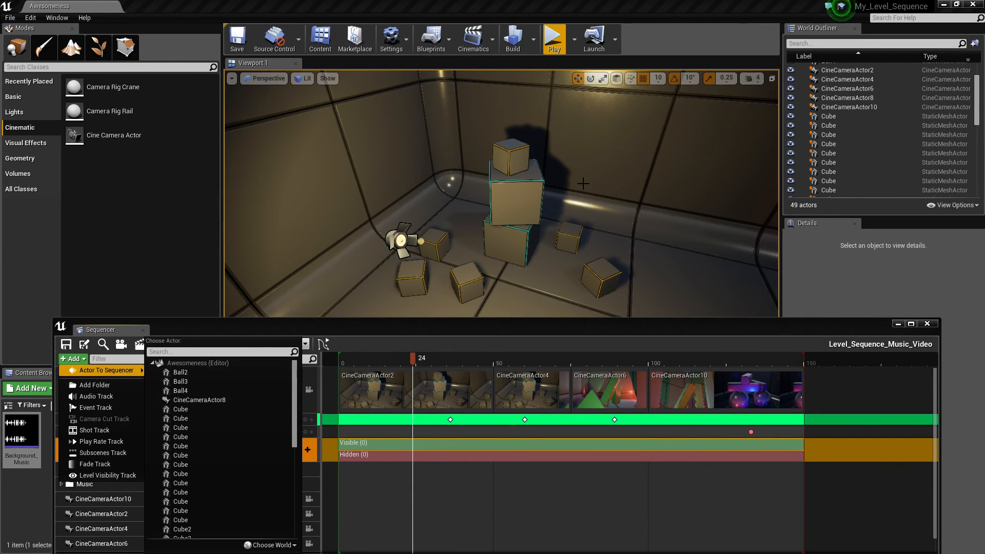
click(528, 193)
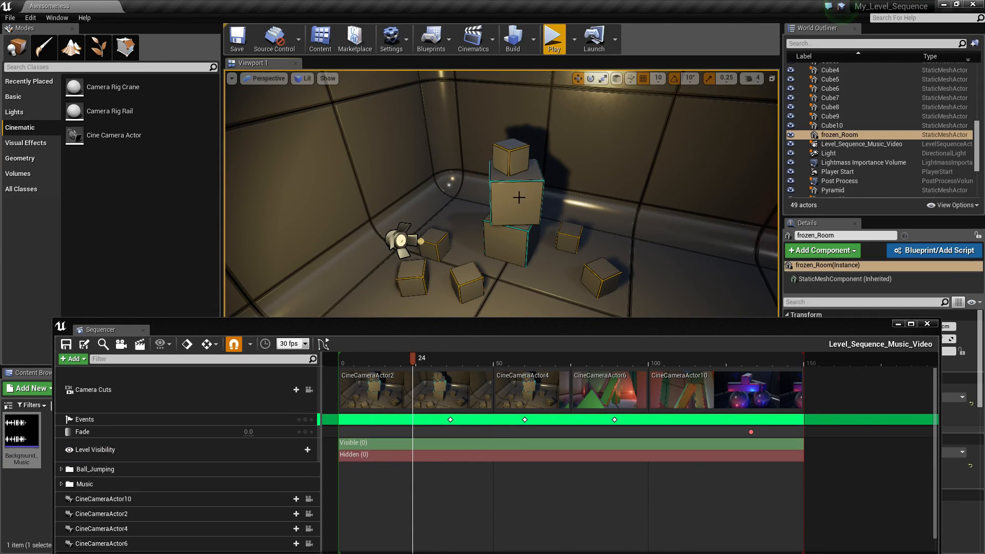
click(75, 361)
mouse_move(101, 370)
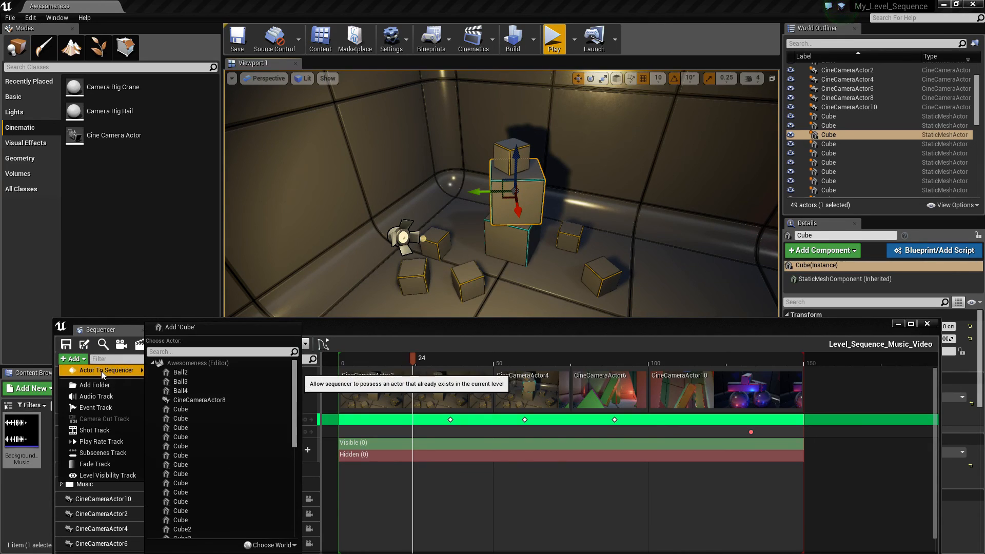
click(189, 327)
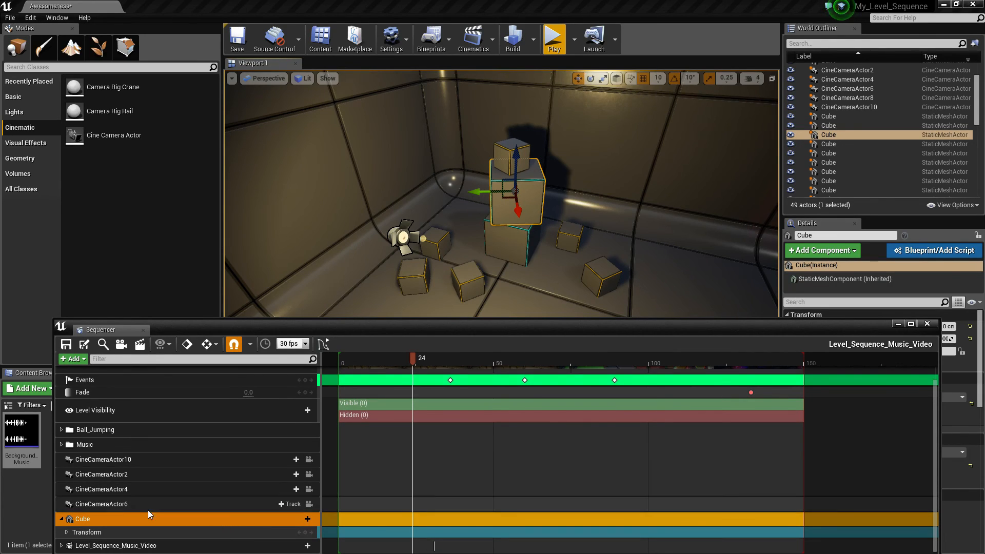
click(62, 519)
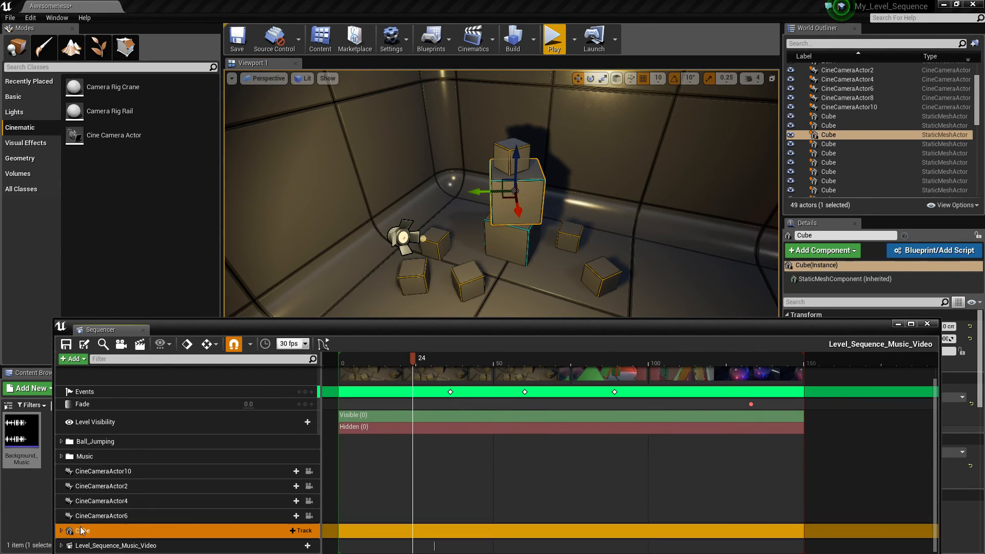
Try to assign the Cube track to the sections of the Level Visibility track.
drag(86, 530, 250, 424)
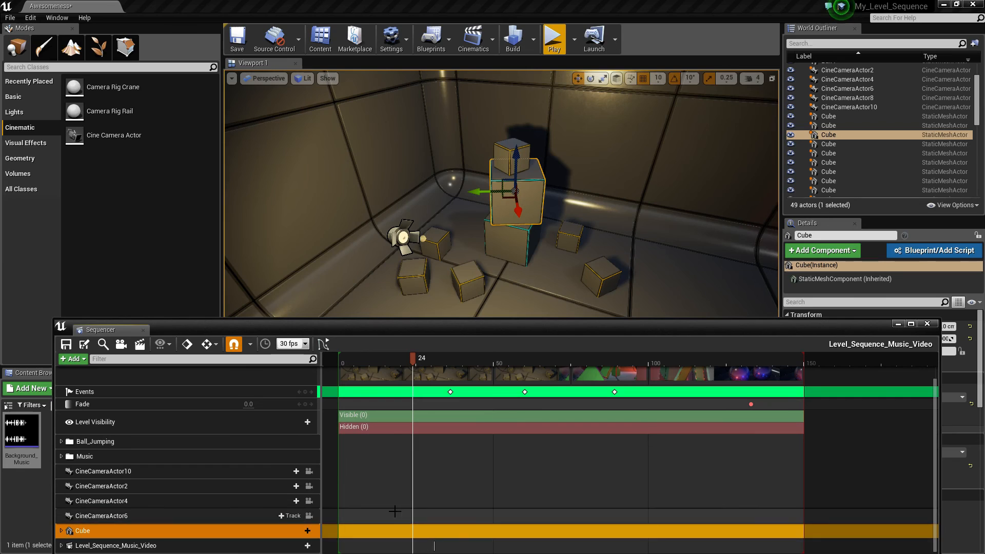
drag(85, 534, 369, 429)
drag(365, 534, 408, 436)
click(89, 531)
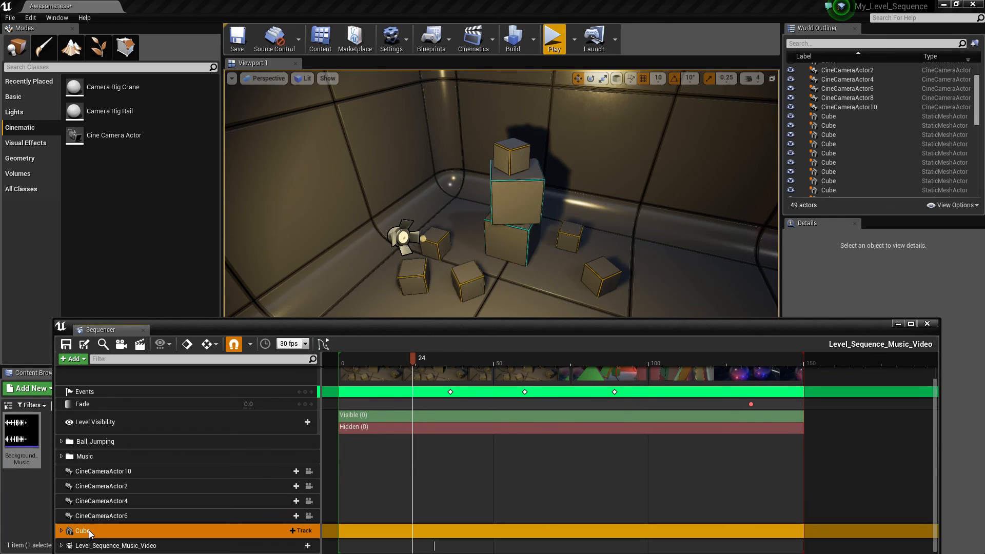
Shift the Hidden section to start at about frame 31 and move the playhead to frame 17.
drag(355, 427, 375, 430)
drag(375, 429, 470, 429)
drag(415, 365, 391, 419)
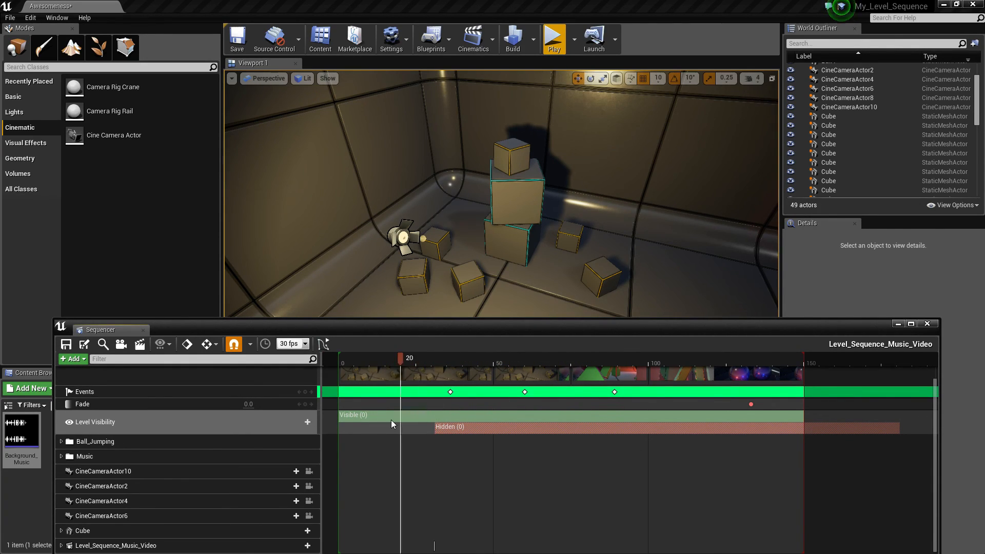
Add one element to the Level Name list in the Hidden section's properties, leaving its name as None.
right_click(488, 427)
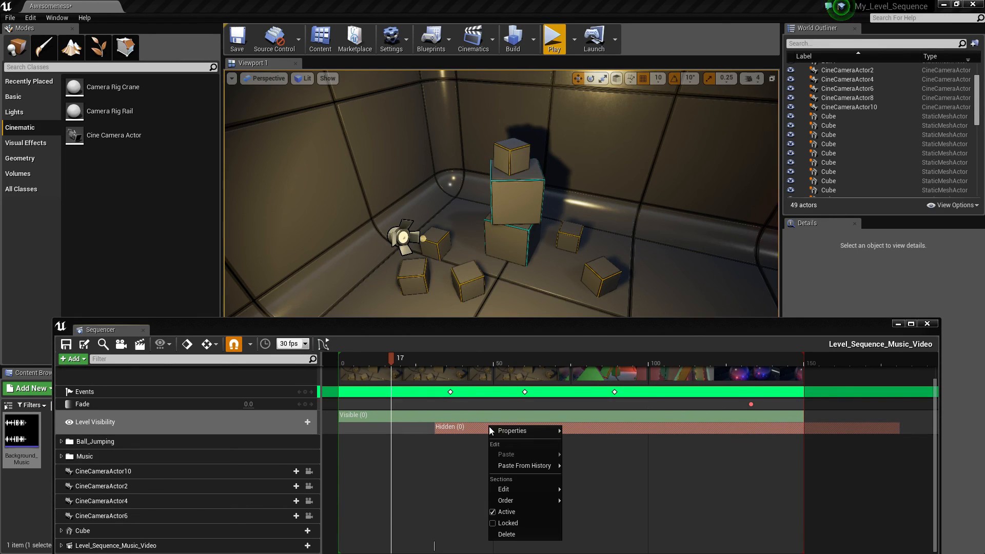
mouse_move(490, 430)
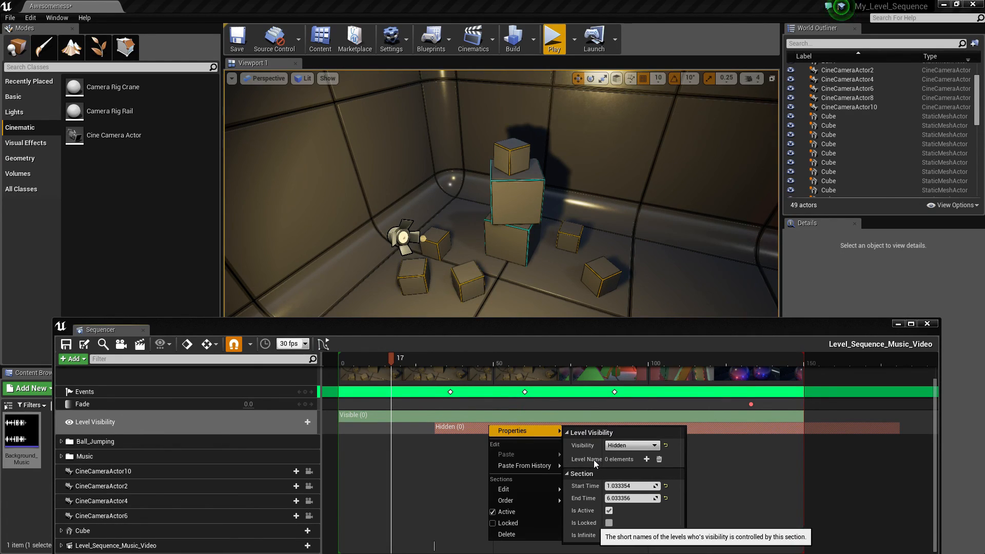
click(647, 459)
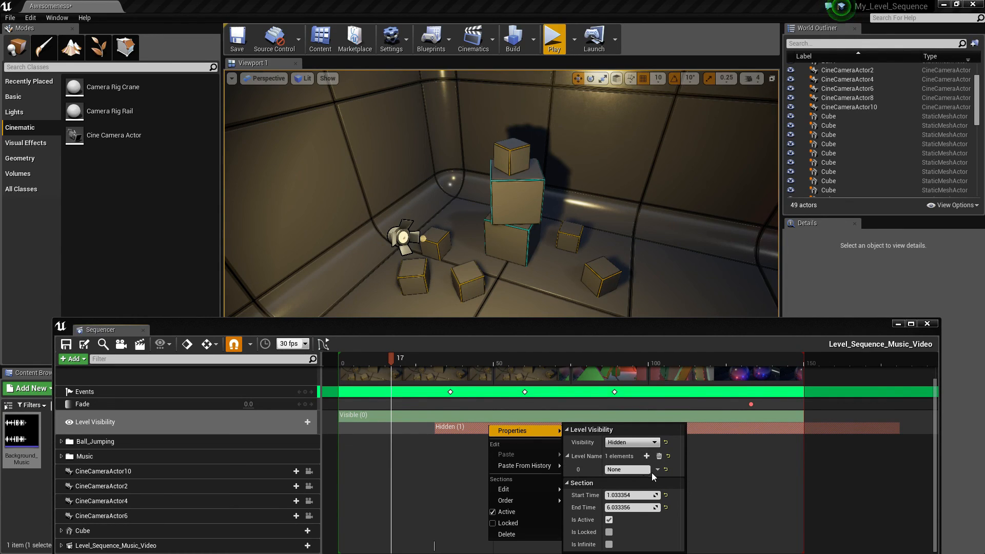
click(657, 469)
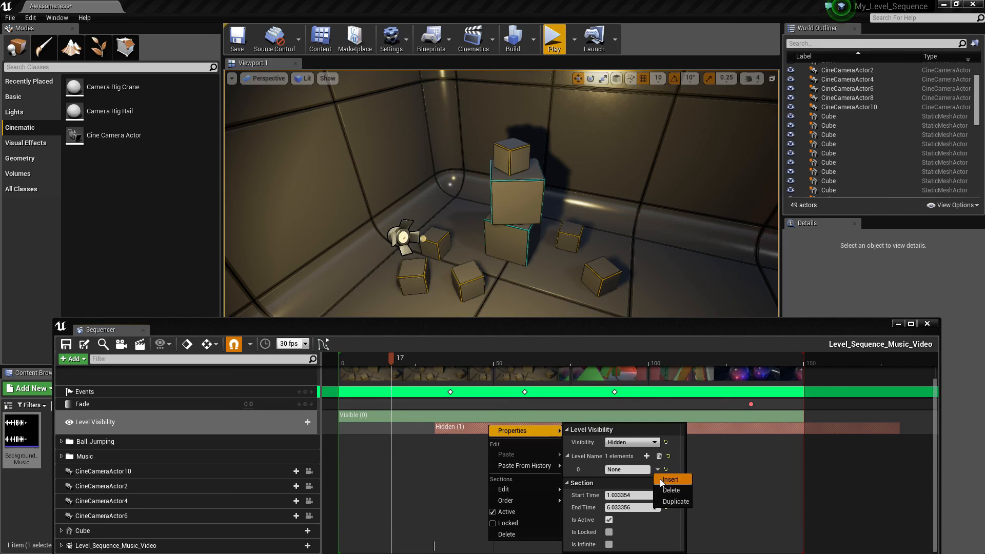
click(659, 478)
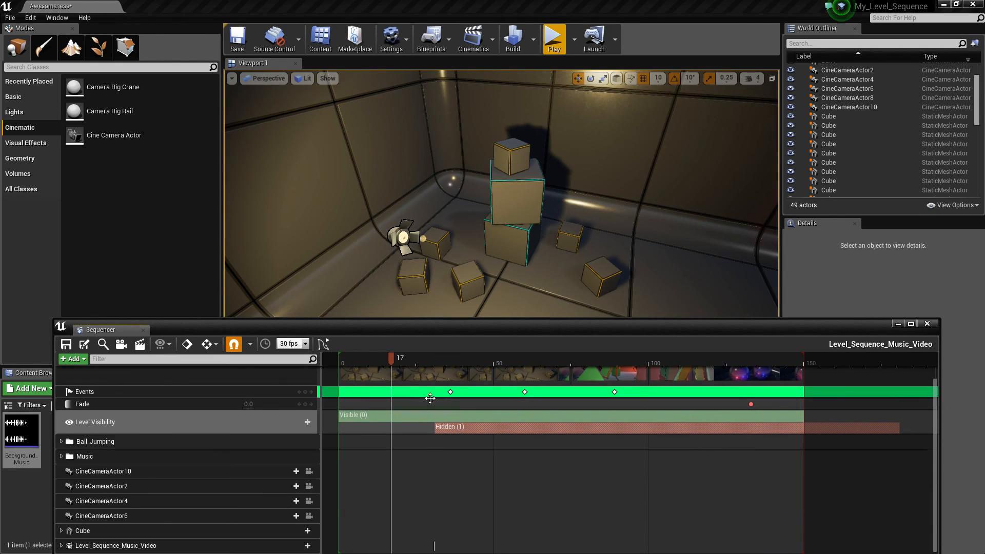
Move the playhead to frame 43, raise the Sequencer window, and examine the Hidden section's ordering, editing and paste-history options.
drag(400, 365, 480, 360)
drag(444, 323, 446, 203)
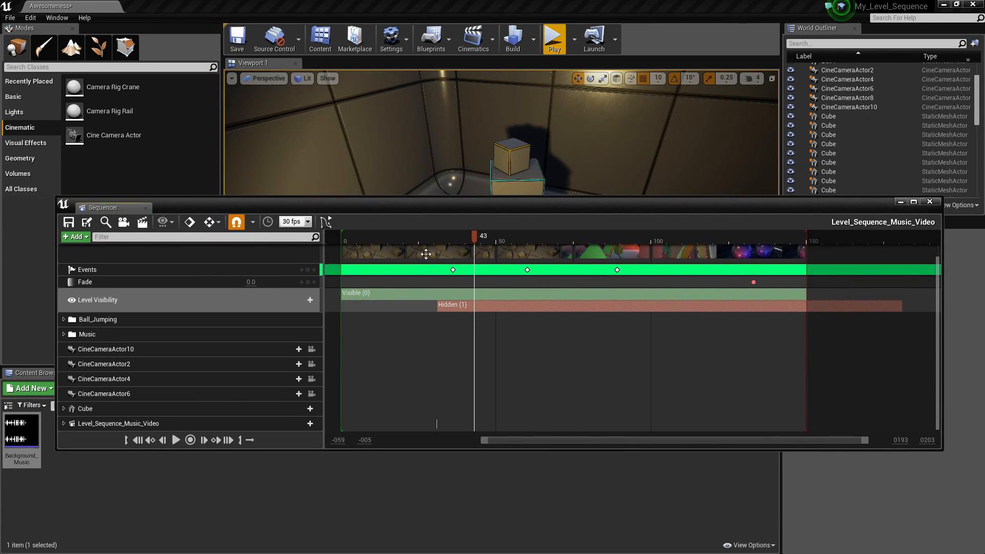
right_click(457, 305)
mouse_move(490, 311)
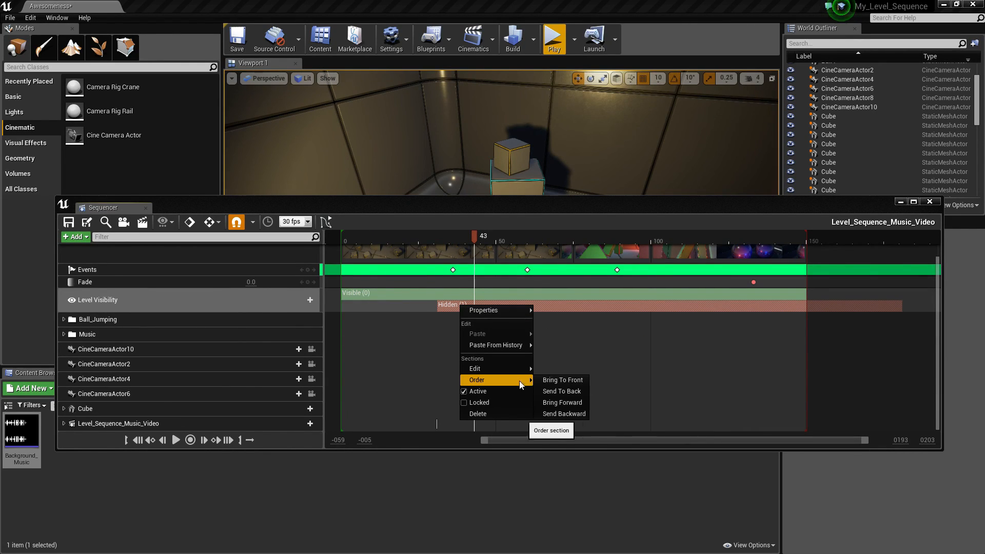
mouse_move(496, 373)
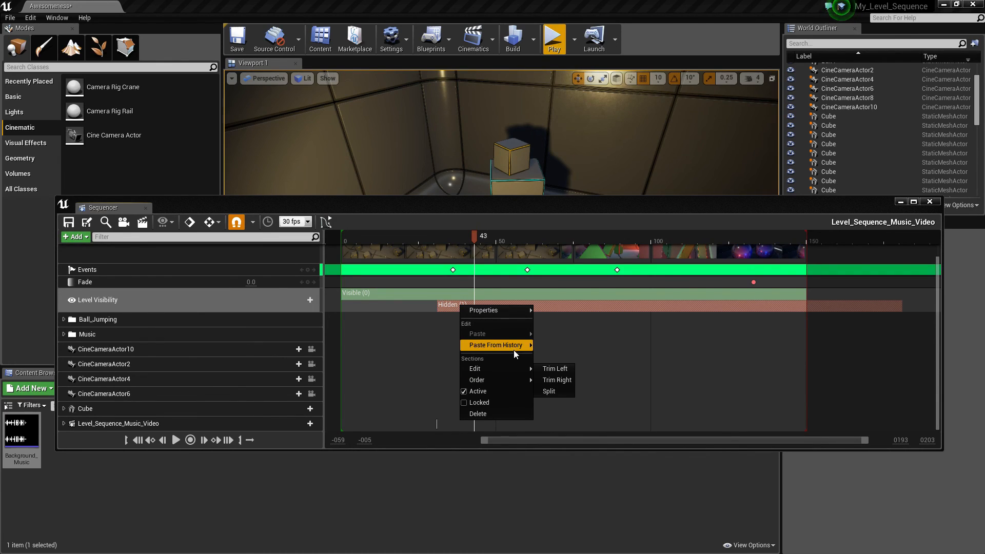
mouse_move(517, 345)
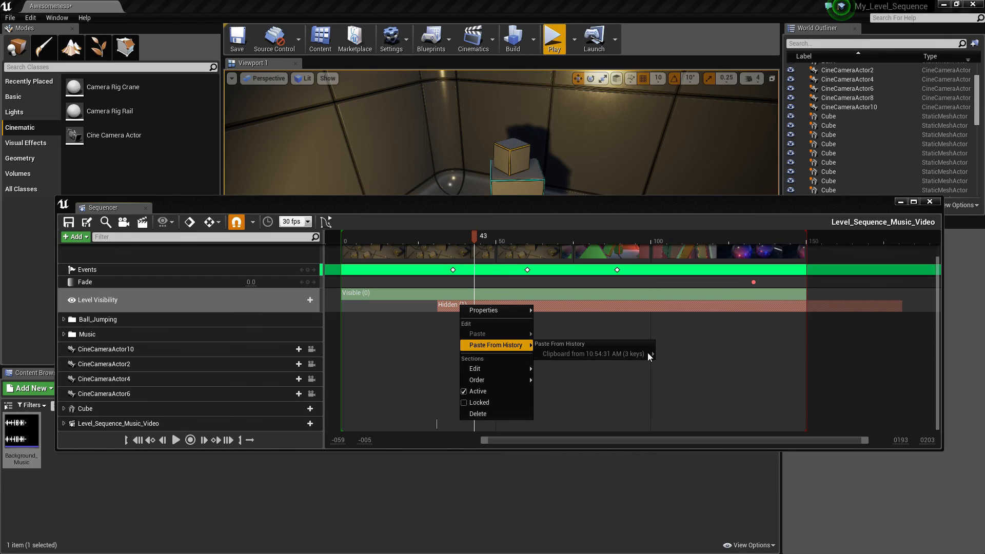
click(372, 321)
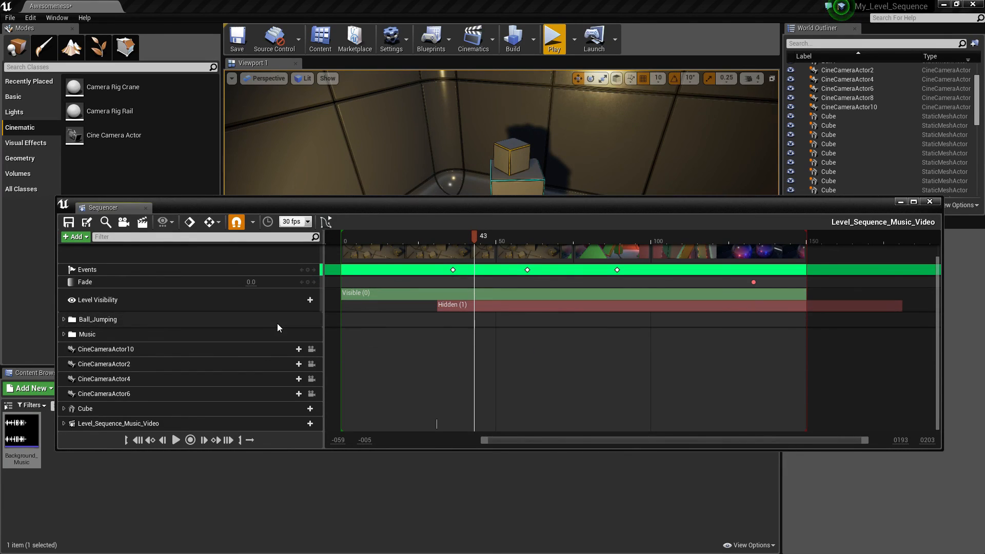
Delete the Level Visibility track and look over the types of tracks available to add.
right_click(174, 294)
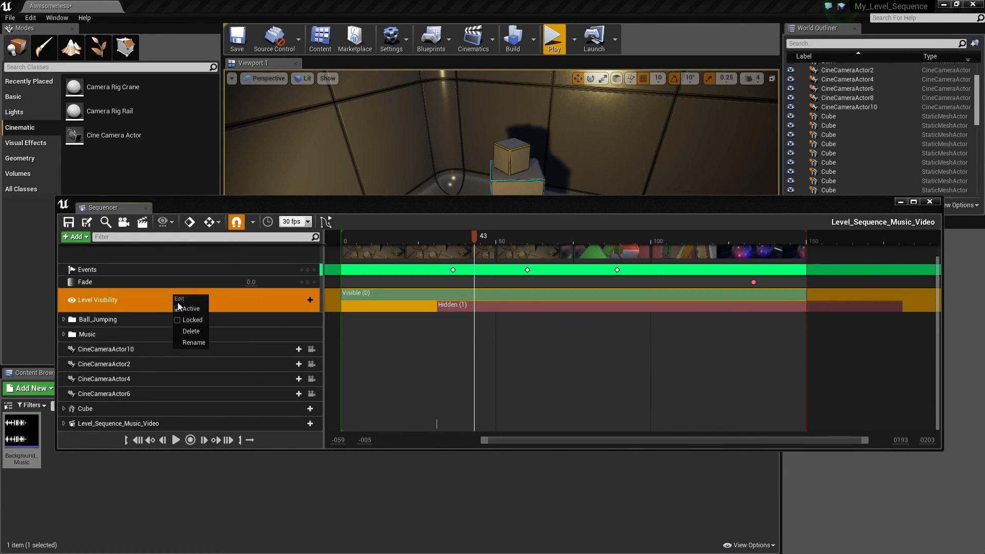
click(187, 331)
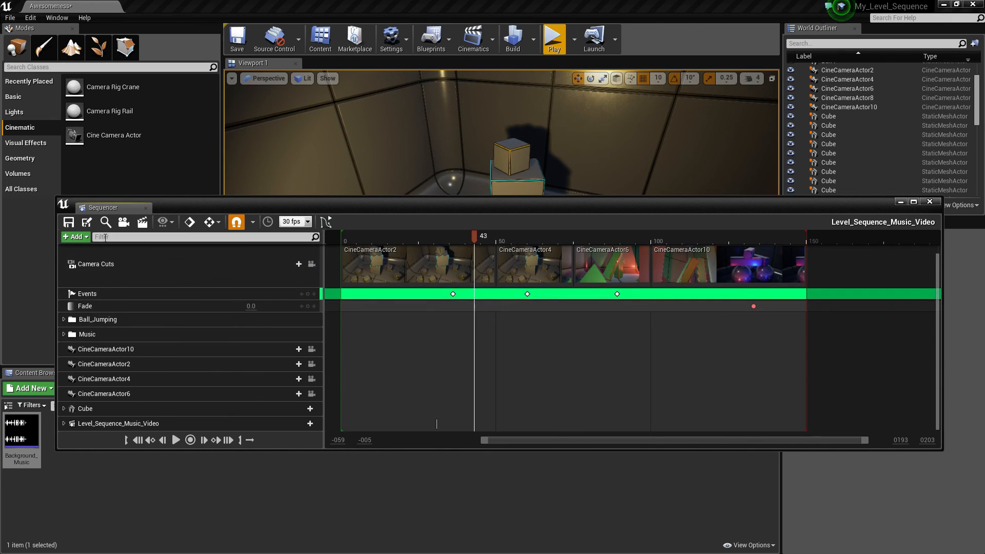
click(82, 238)
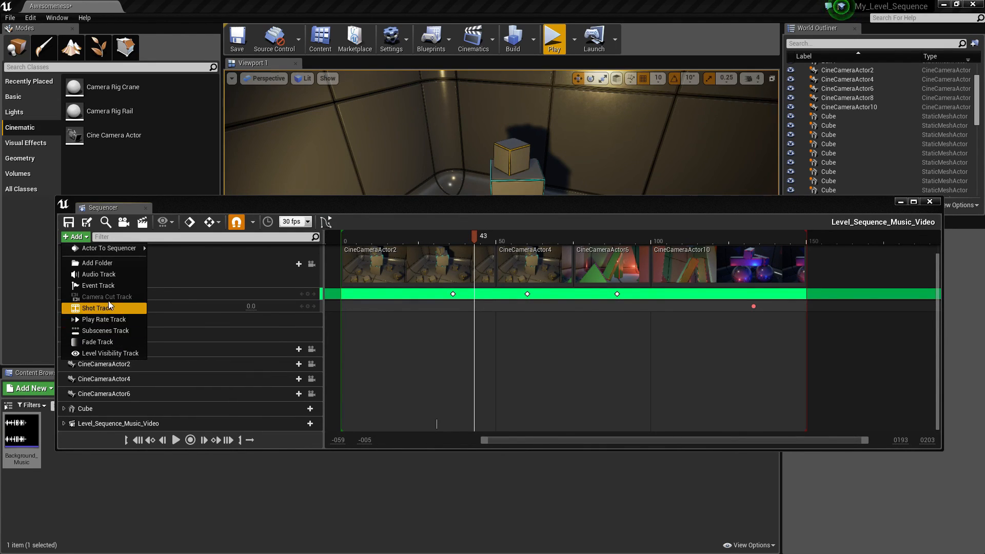
mouse_move(109, 248)
Lower the Sequencer window, then undock and maximize Viewport 1 and dock it back in its original place.
drag(264, 203, 322, 371)
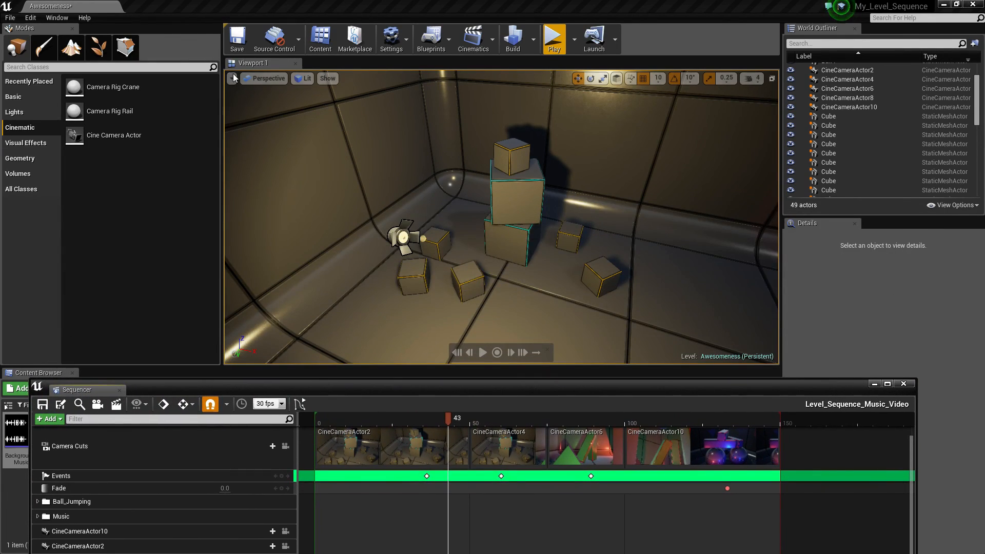
drag(248, 64, 522, 239)
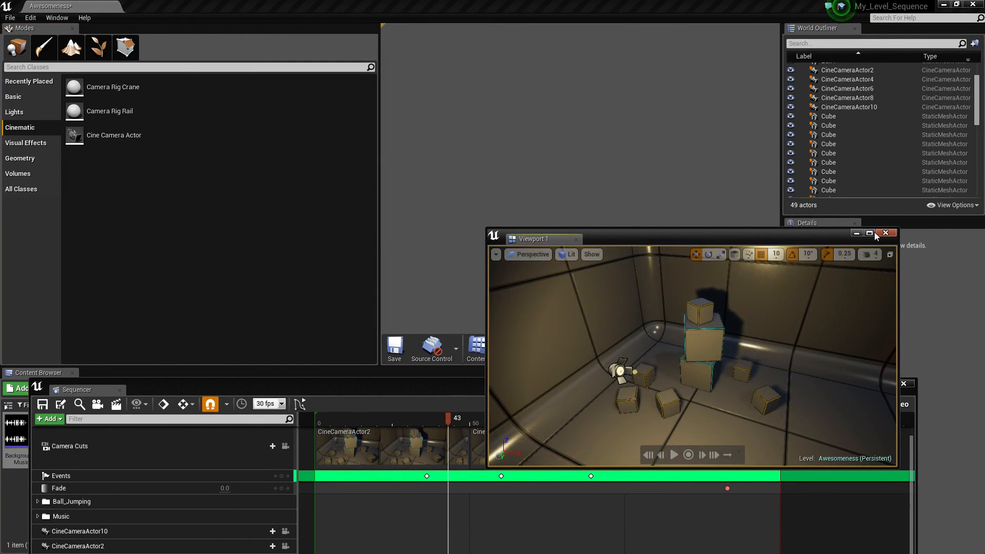
click(869, 233)
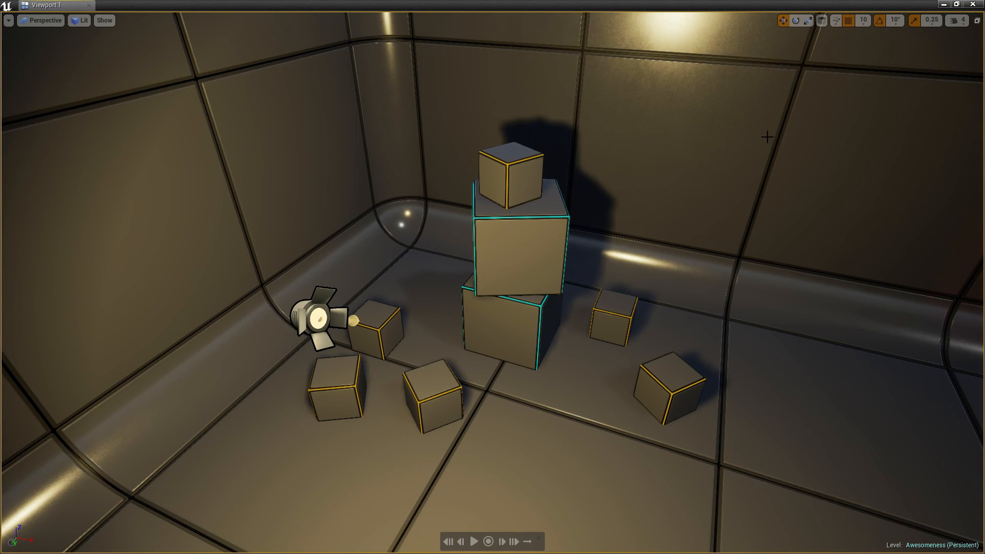
drag(563, 5, 577, 232)
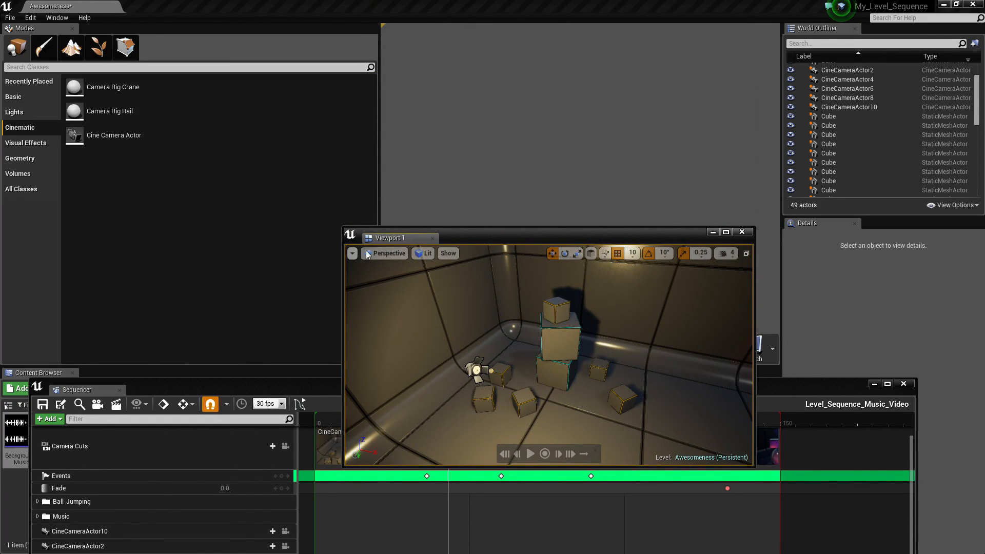
drag(370, 238, 508, 336)
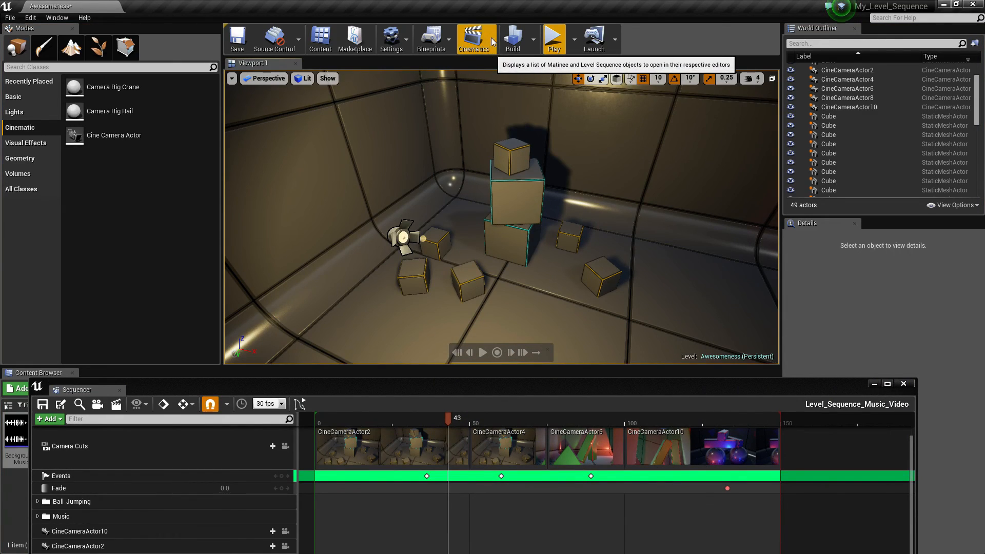
Review the cinematics options, then view the beams on the spheres in an undocked, maximized Viewport 1 before docking it back.
click(473, 39)
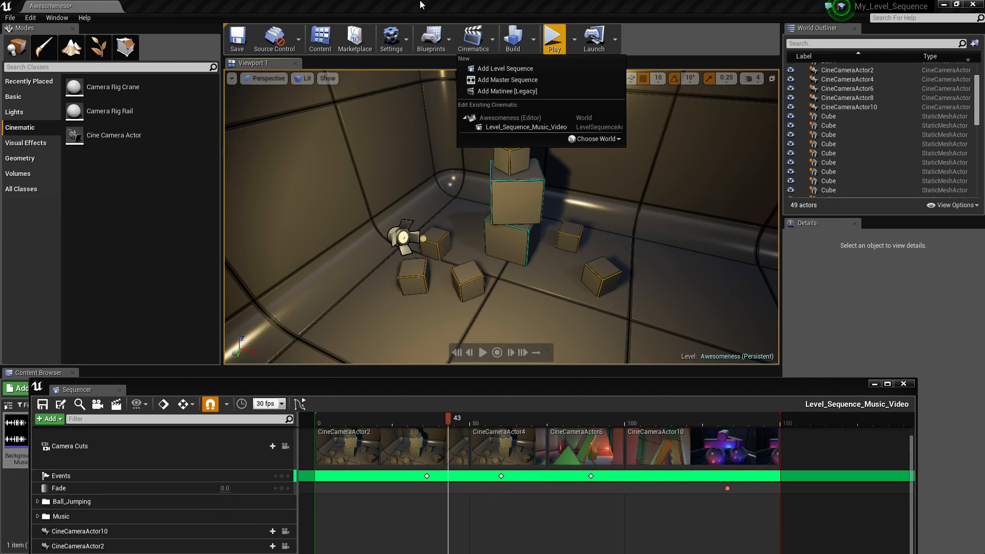
click(247, 17)
drag(252, 63, 495, 226)
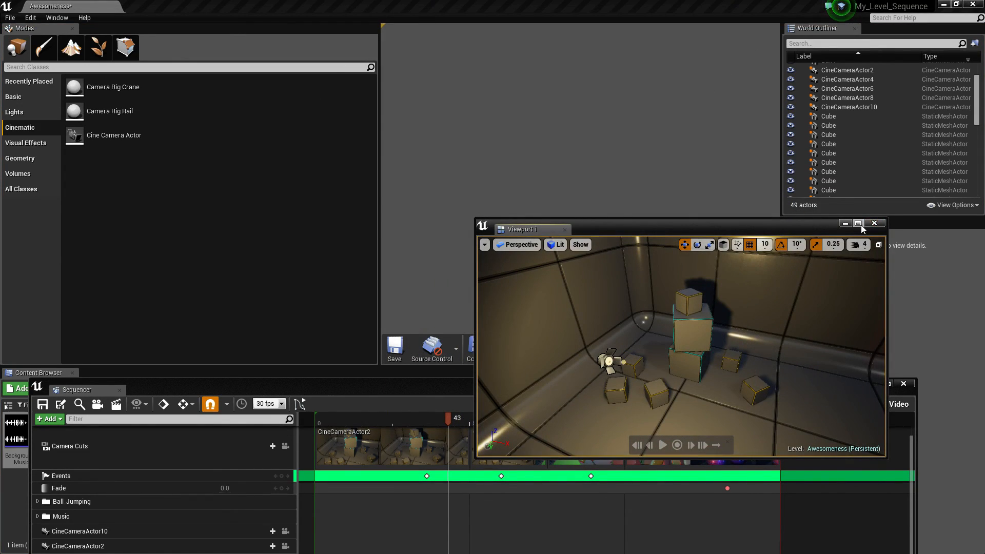
click(858, 223)
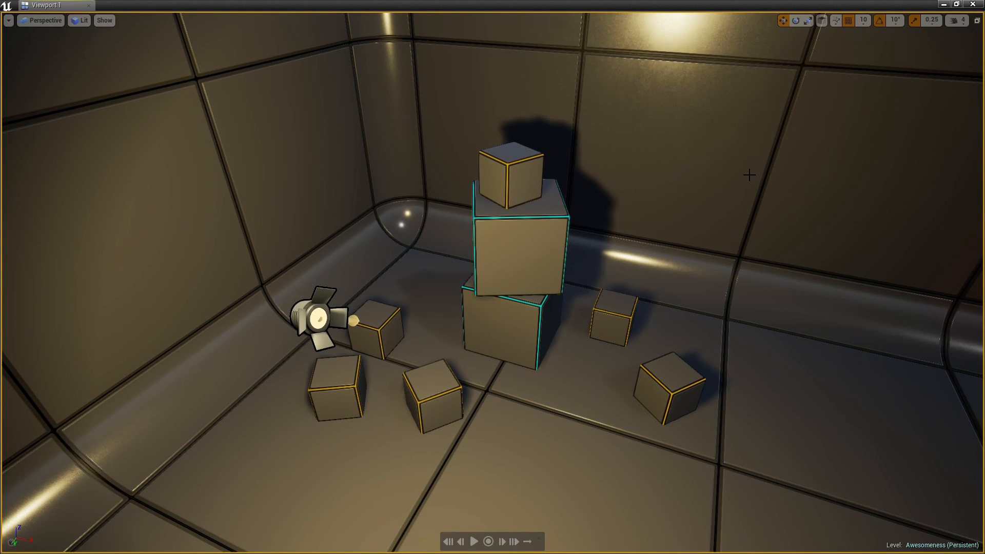
key(alt+p)
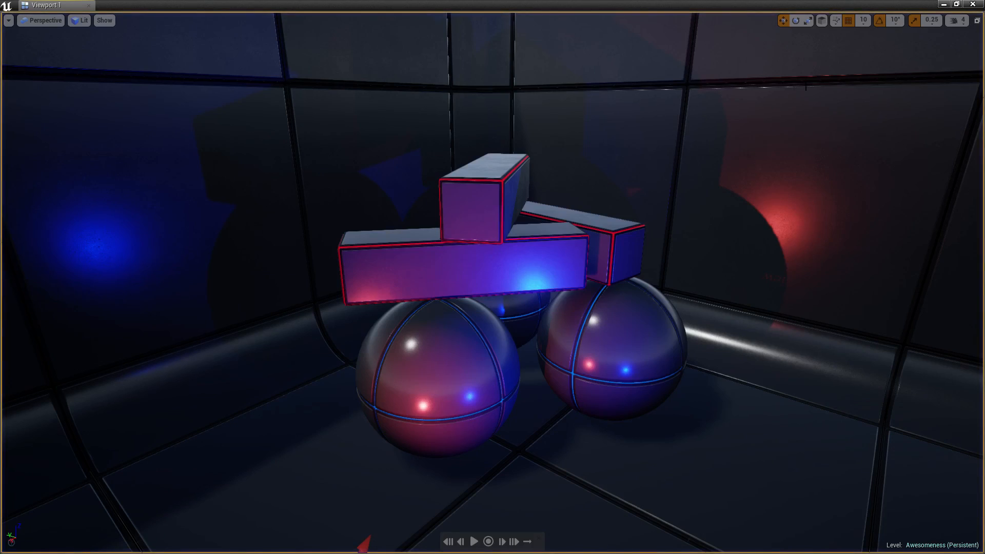
drag(899, 2, 652, 163)
drag(405, 166, 517, 313)
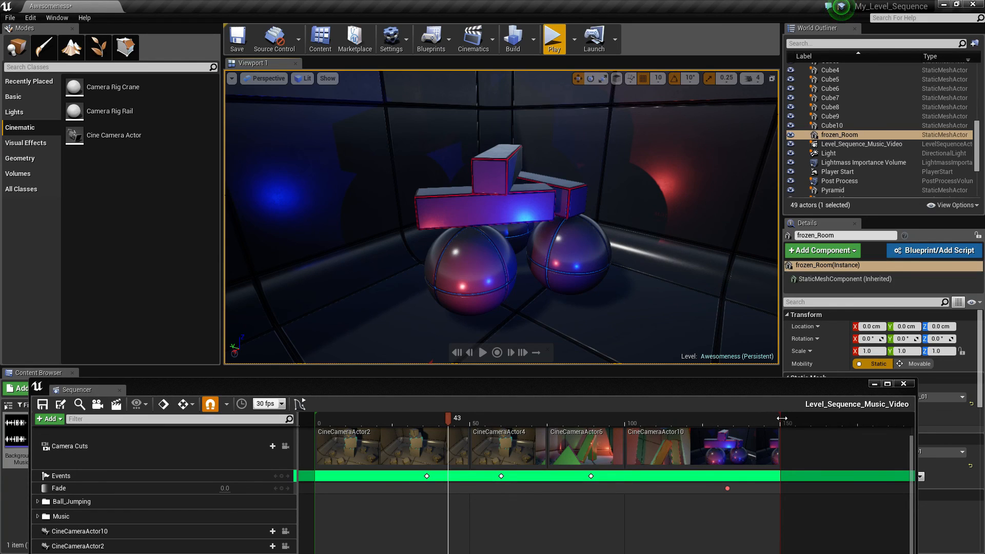
Raise the Sequencer window and extend the sequence's playback end to about frame 417.
mouse_move(750, 389)
mouse_down()
mouse_move(709, 245)
mouse_move(706, 165)
mouse_move(754, 198)
mouse_move(853, 198)
mouse_up()
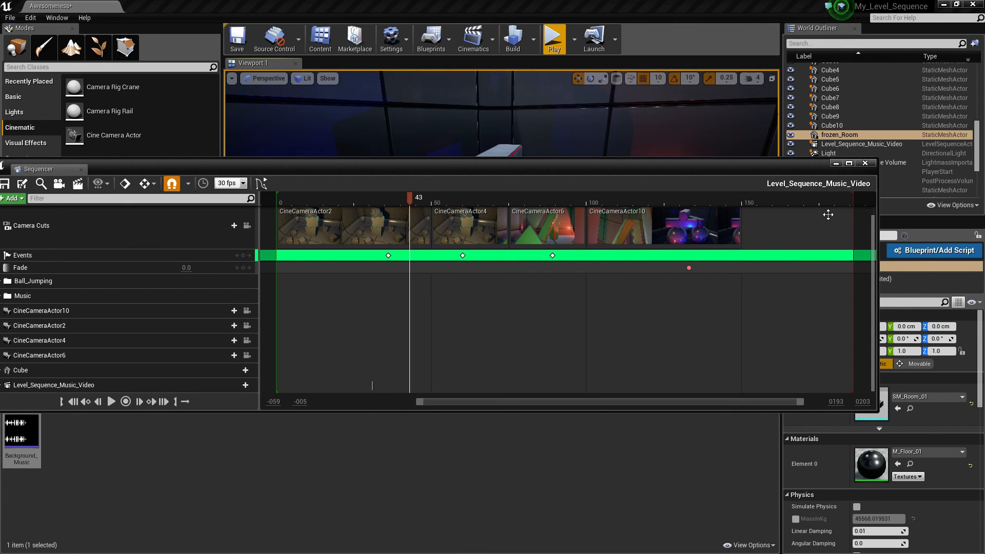
right_drag(697, 306, 477, 312)
drag(595, 196, 922, 212)
right_drag(605, 331, 330, 338)
drag(704, 200, 873, 208)
right_drag(637, 333, 403, 354)
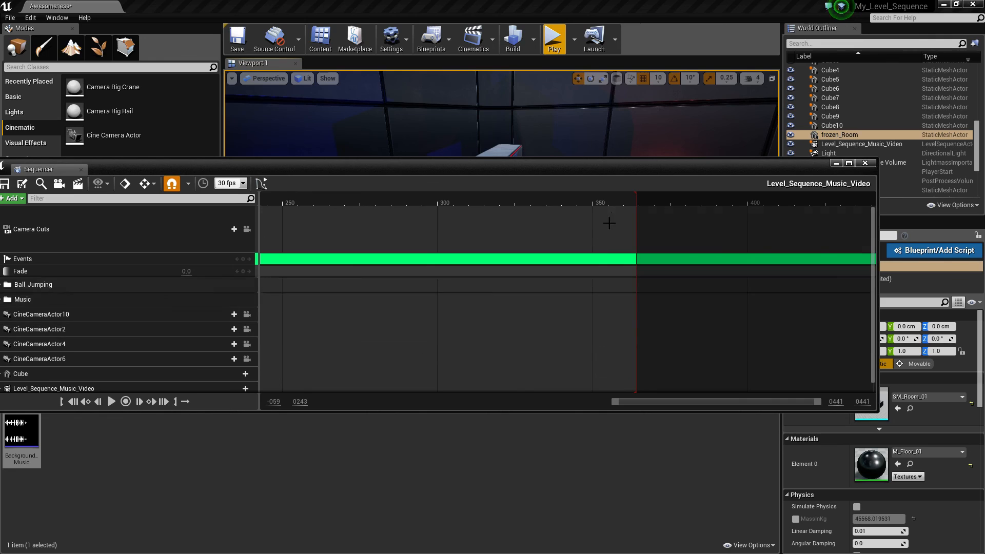
drag(637, 200, 801, 201)
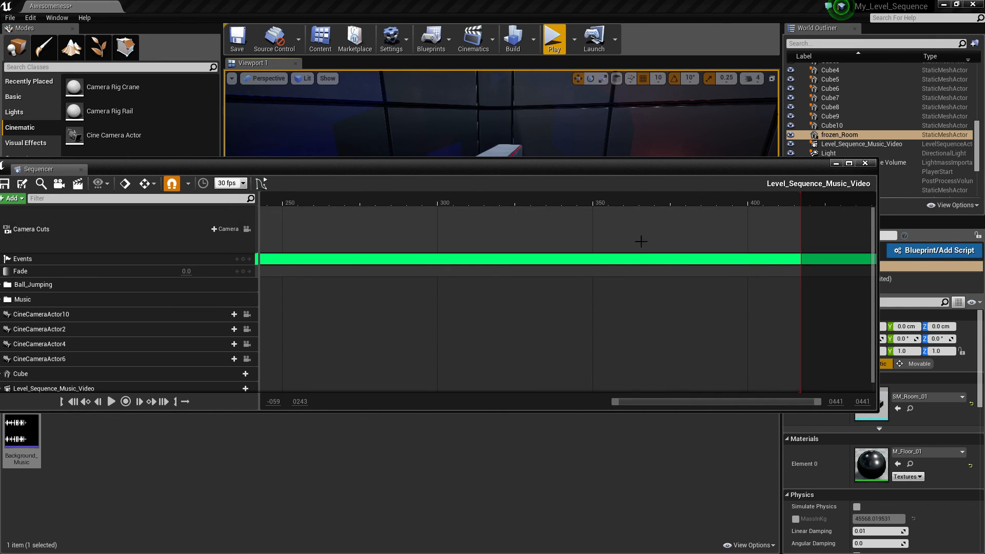
scroll(622, 299, down, 5)
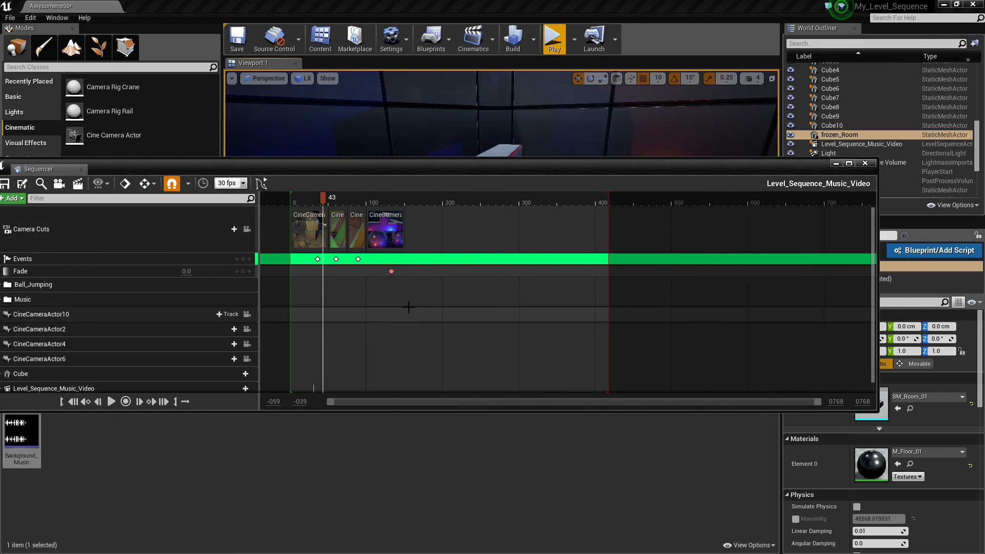
scroll(380, 287, up, 3)
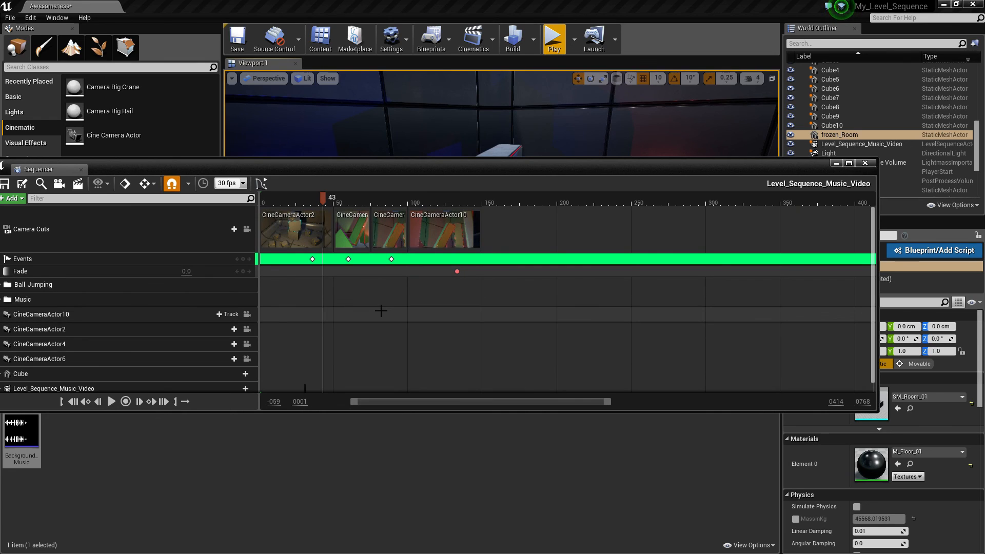
drag(872, 320, 871, 344)
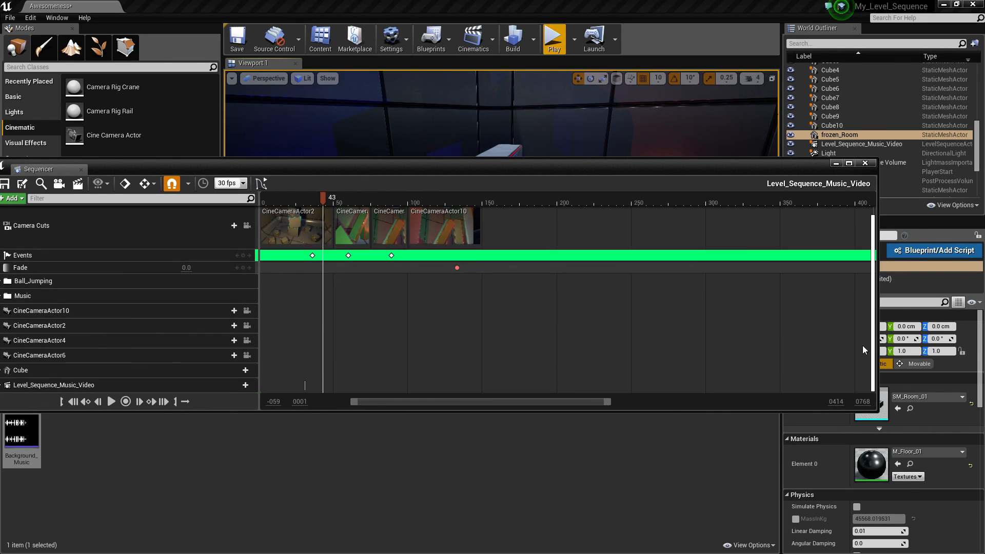
Lower the Sequencer window, expand the Music folder to check the audio's length, set the playback end to about frame 215, and collapse the folder.
drag(235, 167, 295, 206)
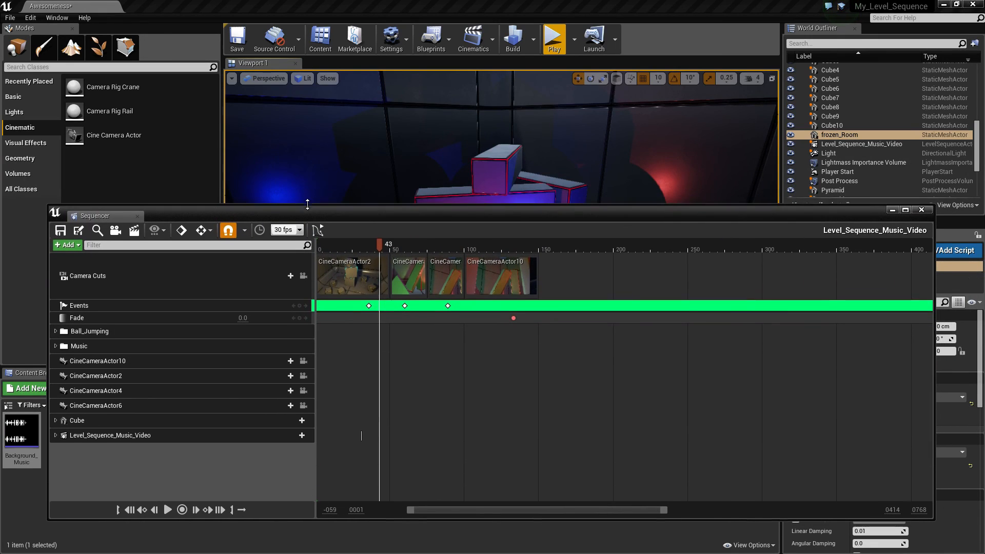
click(53, 348)
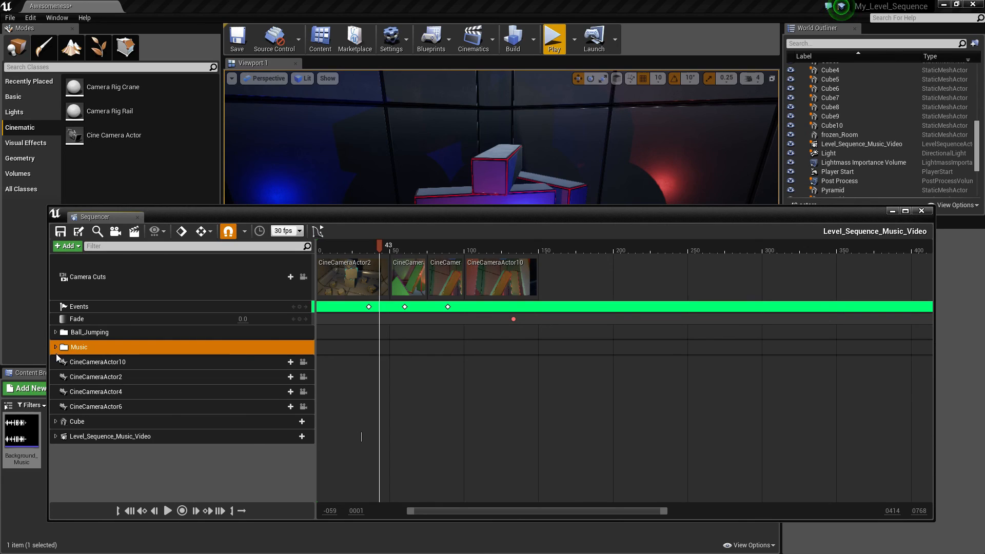
click(55, 347)
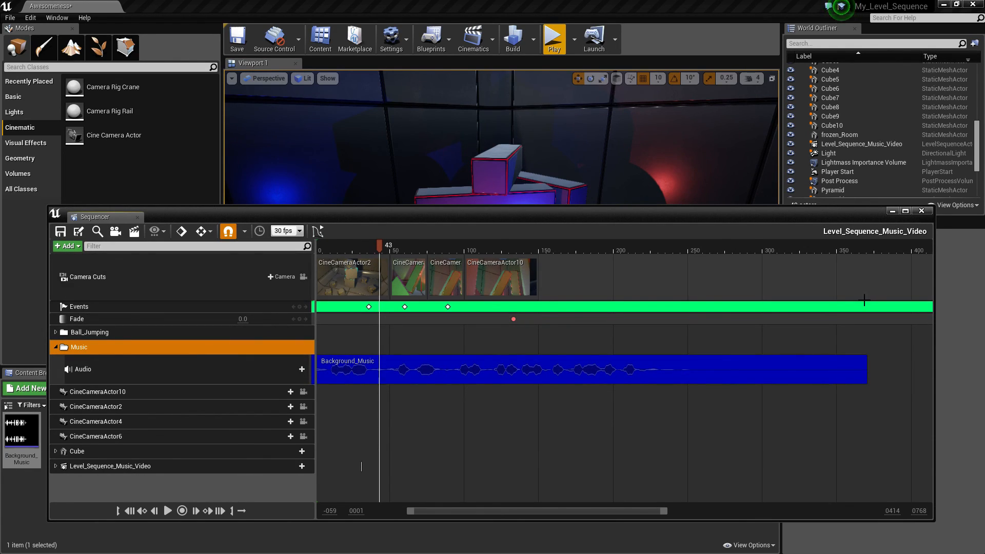
right_drag(840, 293, 756, 295)
drag(847, 243, 546, 276)
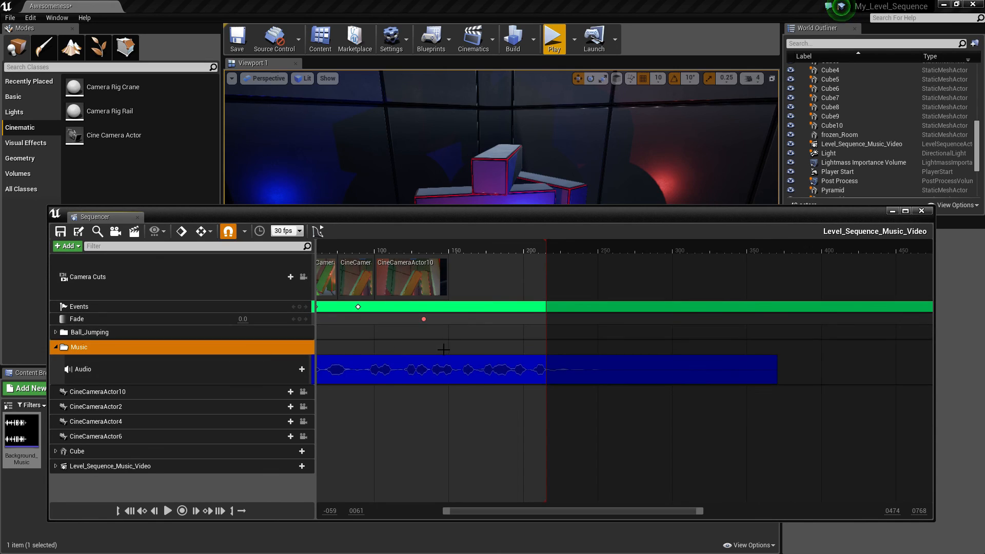
right_drag(495, 348, 647, 354)
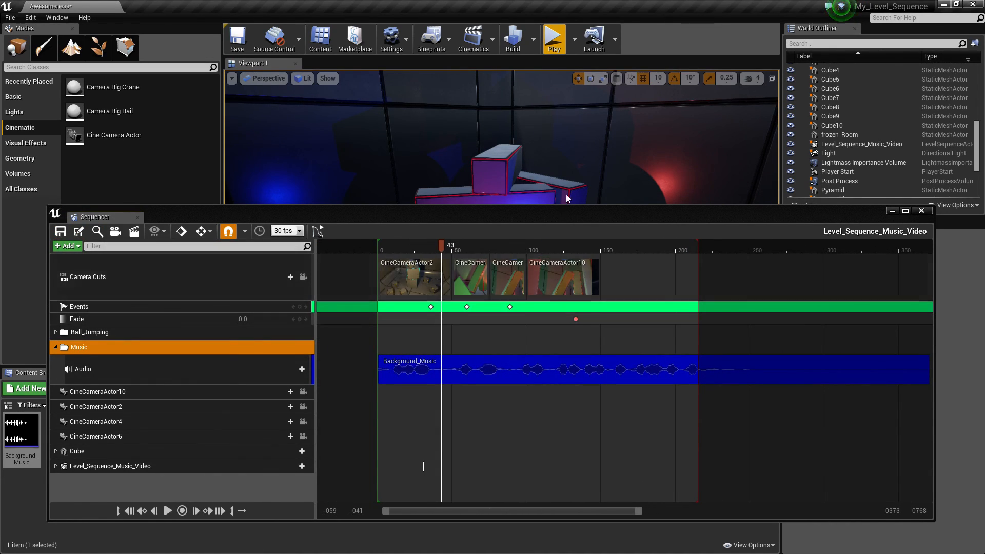
click(56, 348)
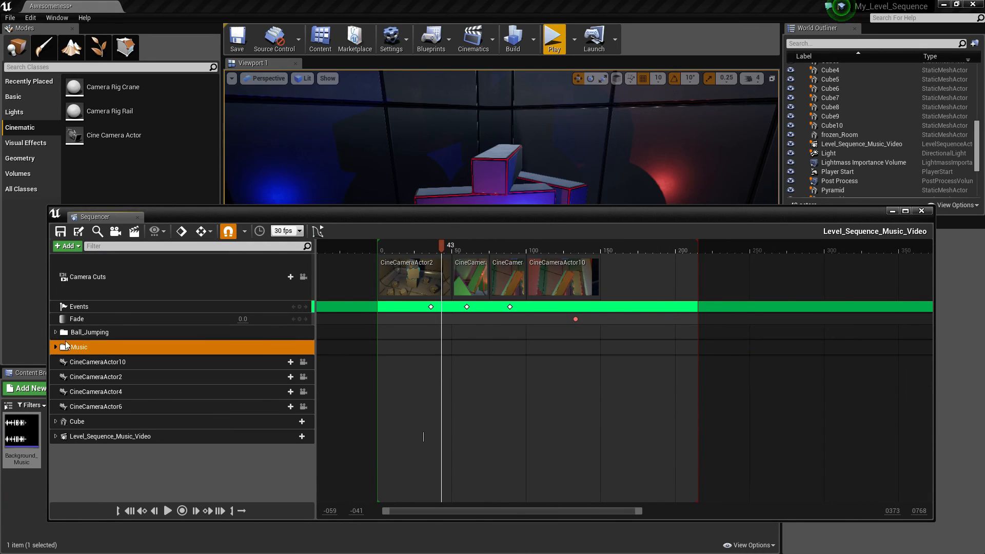
Save the Level_Sequence_Music_Video sequence and close the Sequencer window.
click(57, 233)
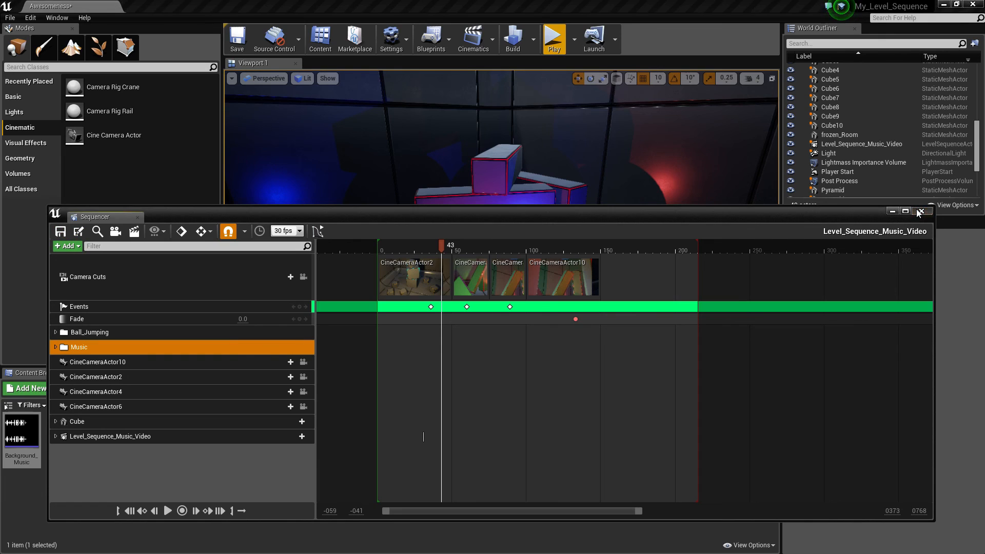
click(916, 212)
Undock and maximize Viewport 1, play the level to watch the cinematic, and stop the play session.
drag(255, 63, 530, 308)
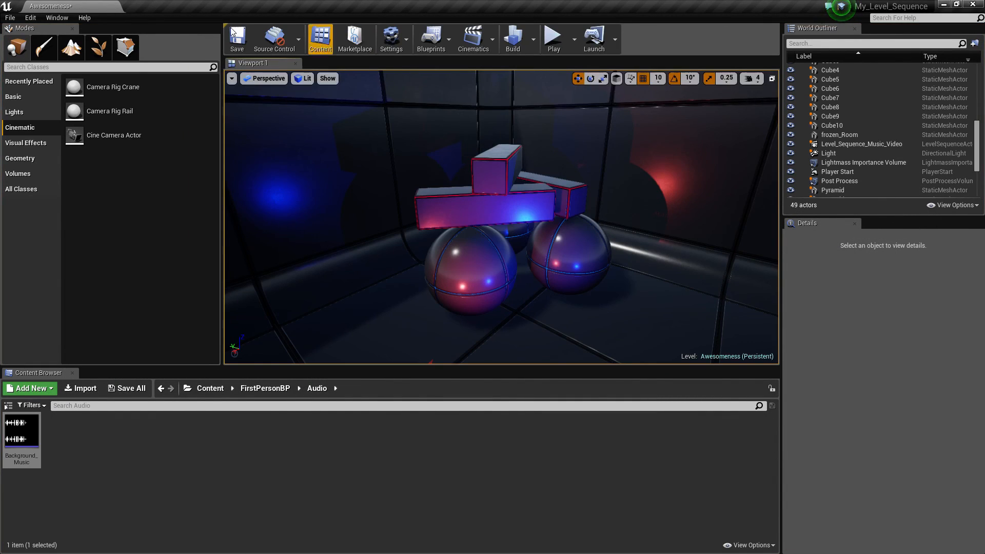
drag(236, 63, 554, 251)
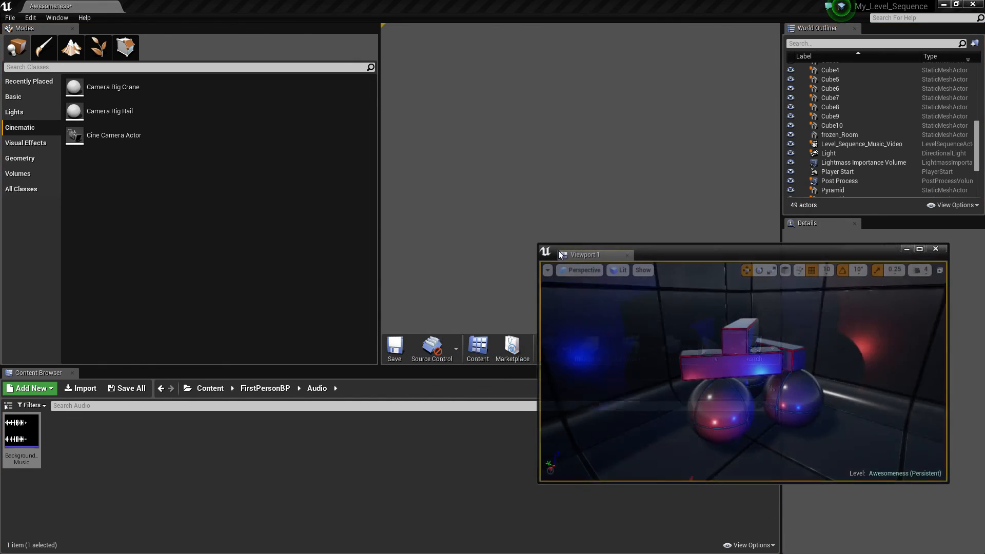
click(920, 249)
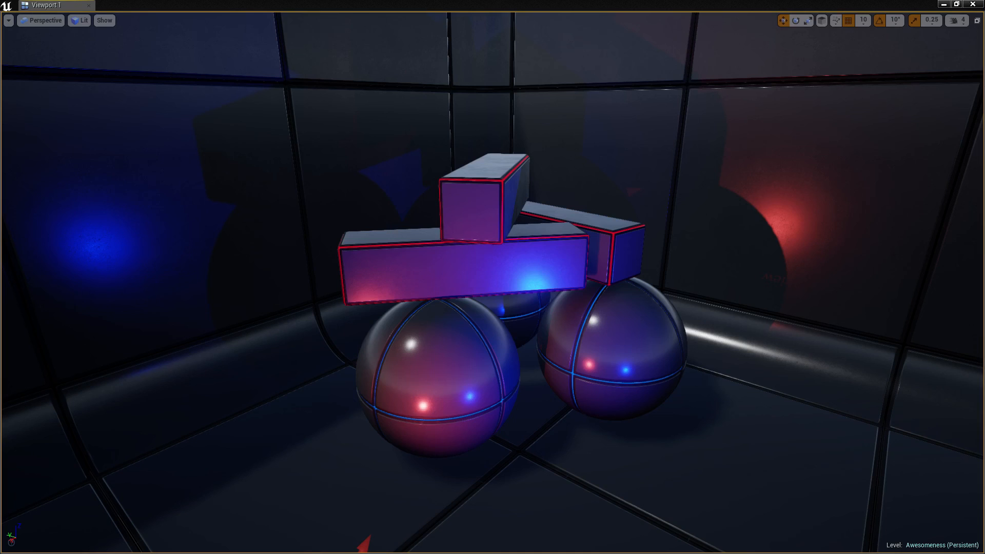
right_drag(887, 139, 889, 139)
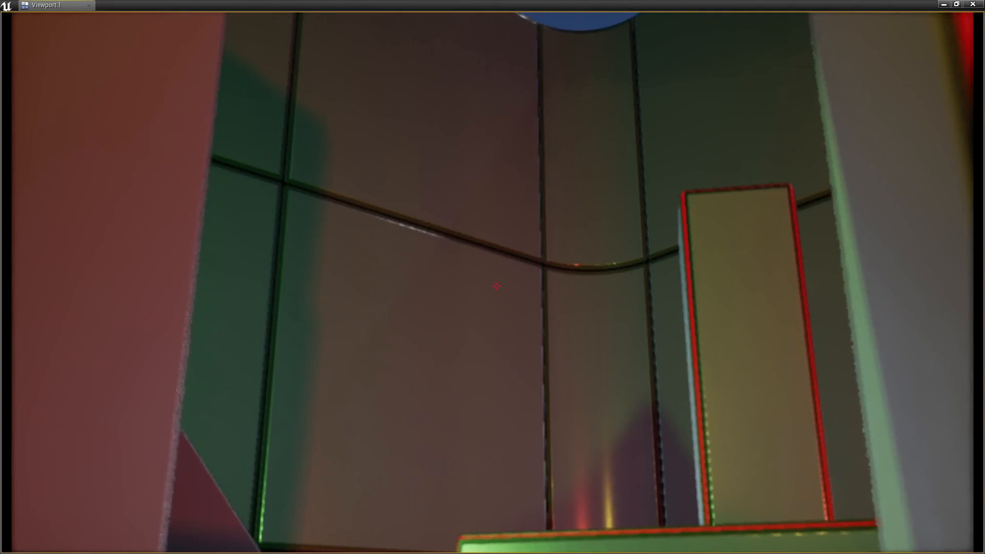
key(Escape)
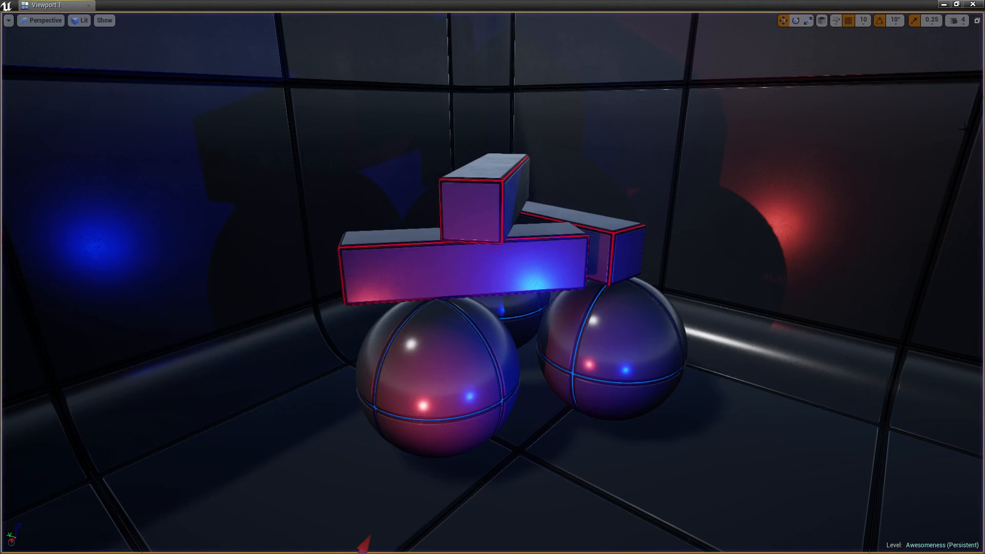